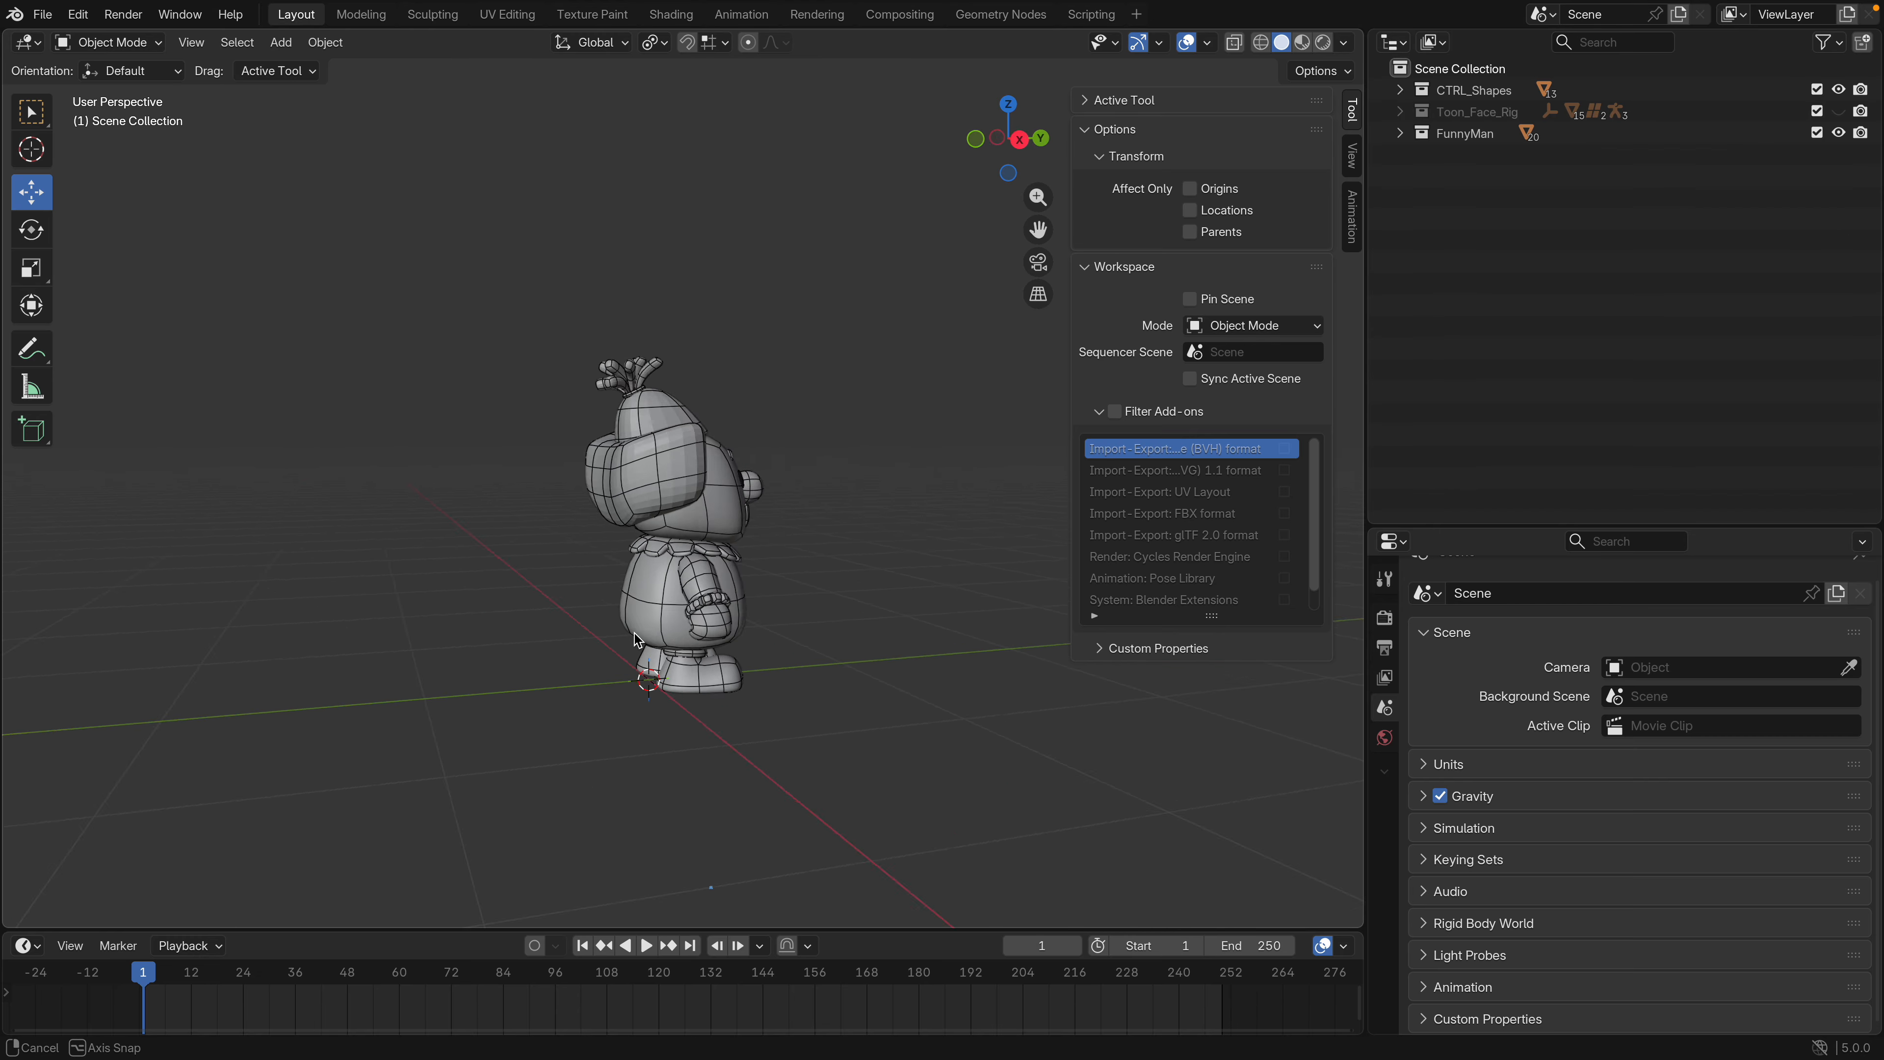
Select the clown's side hair and examine the FunnyMan model up close and from several angles
scroll(654, 598, "up", 6)
scroll(653, 598, "down", 3)
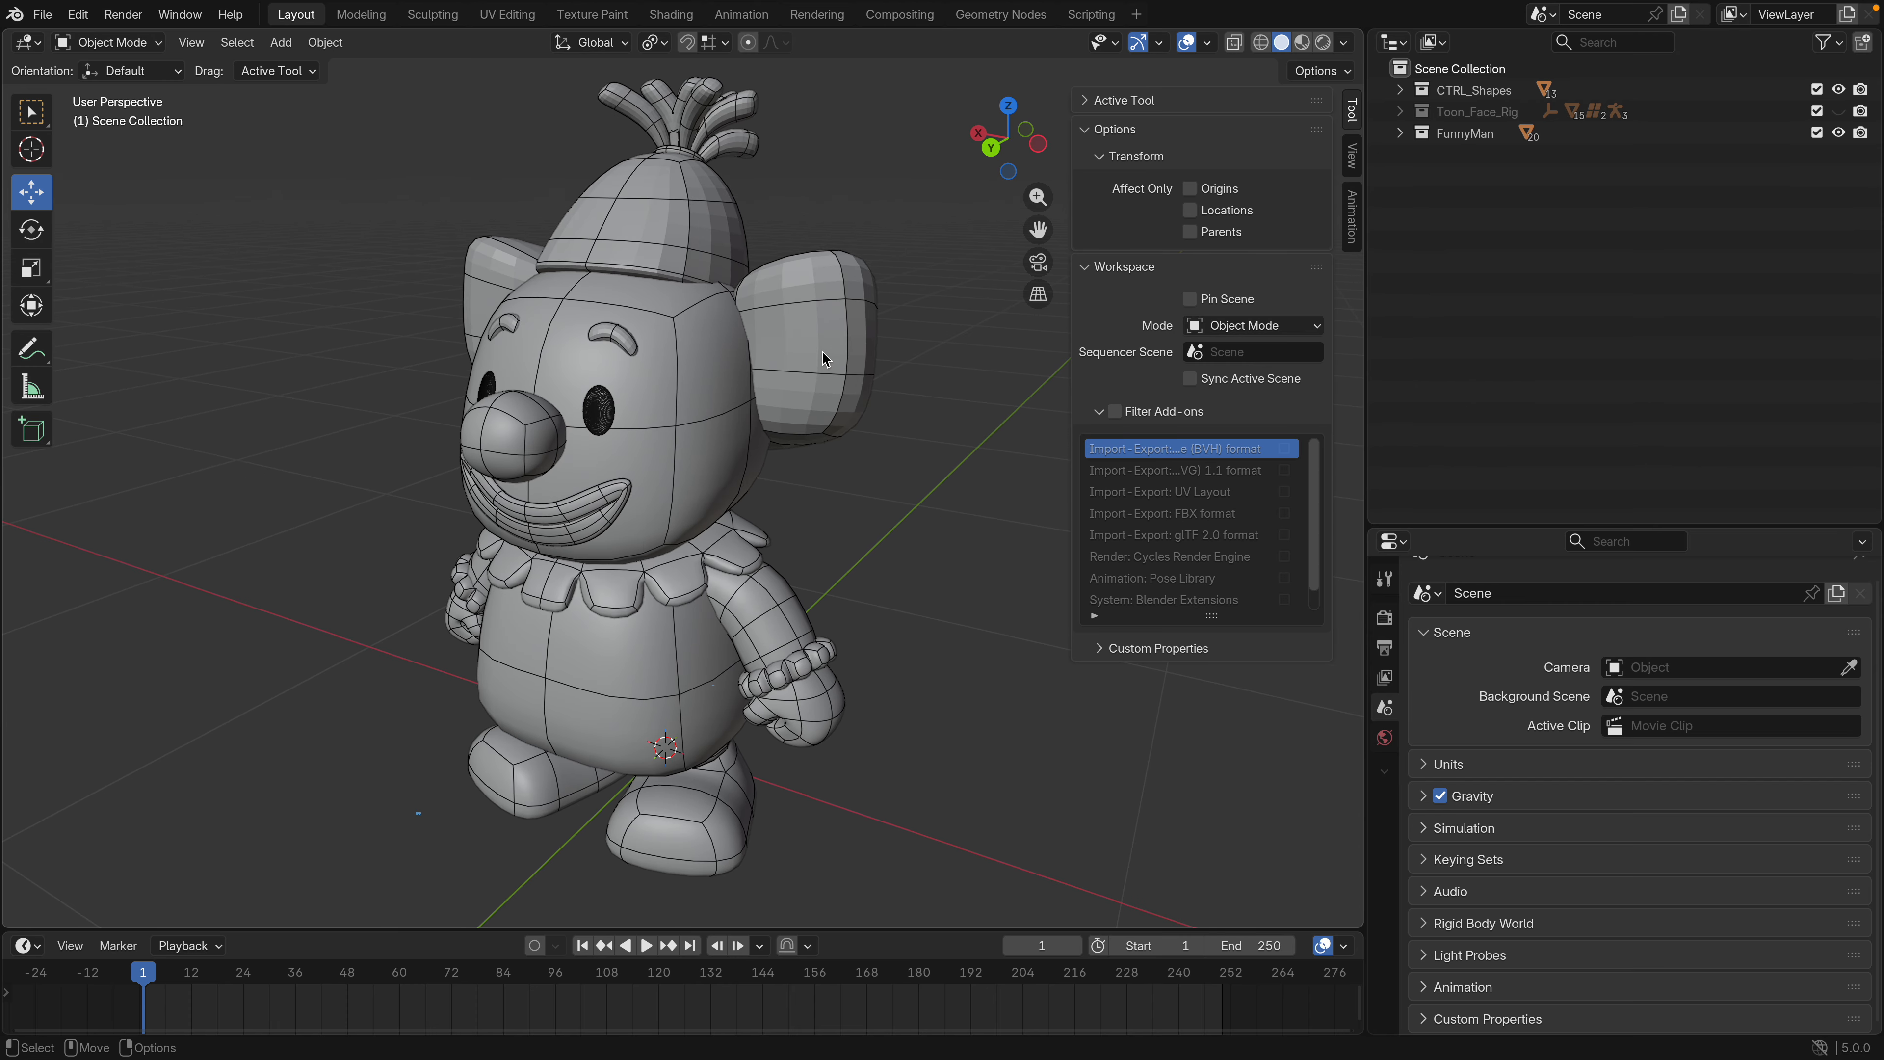
left_click(823, 350)
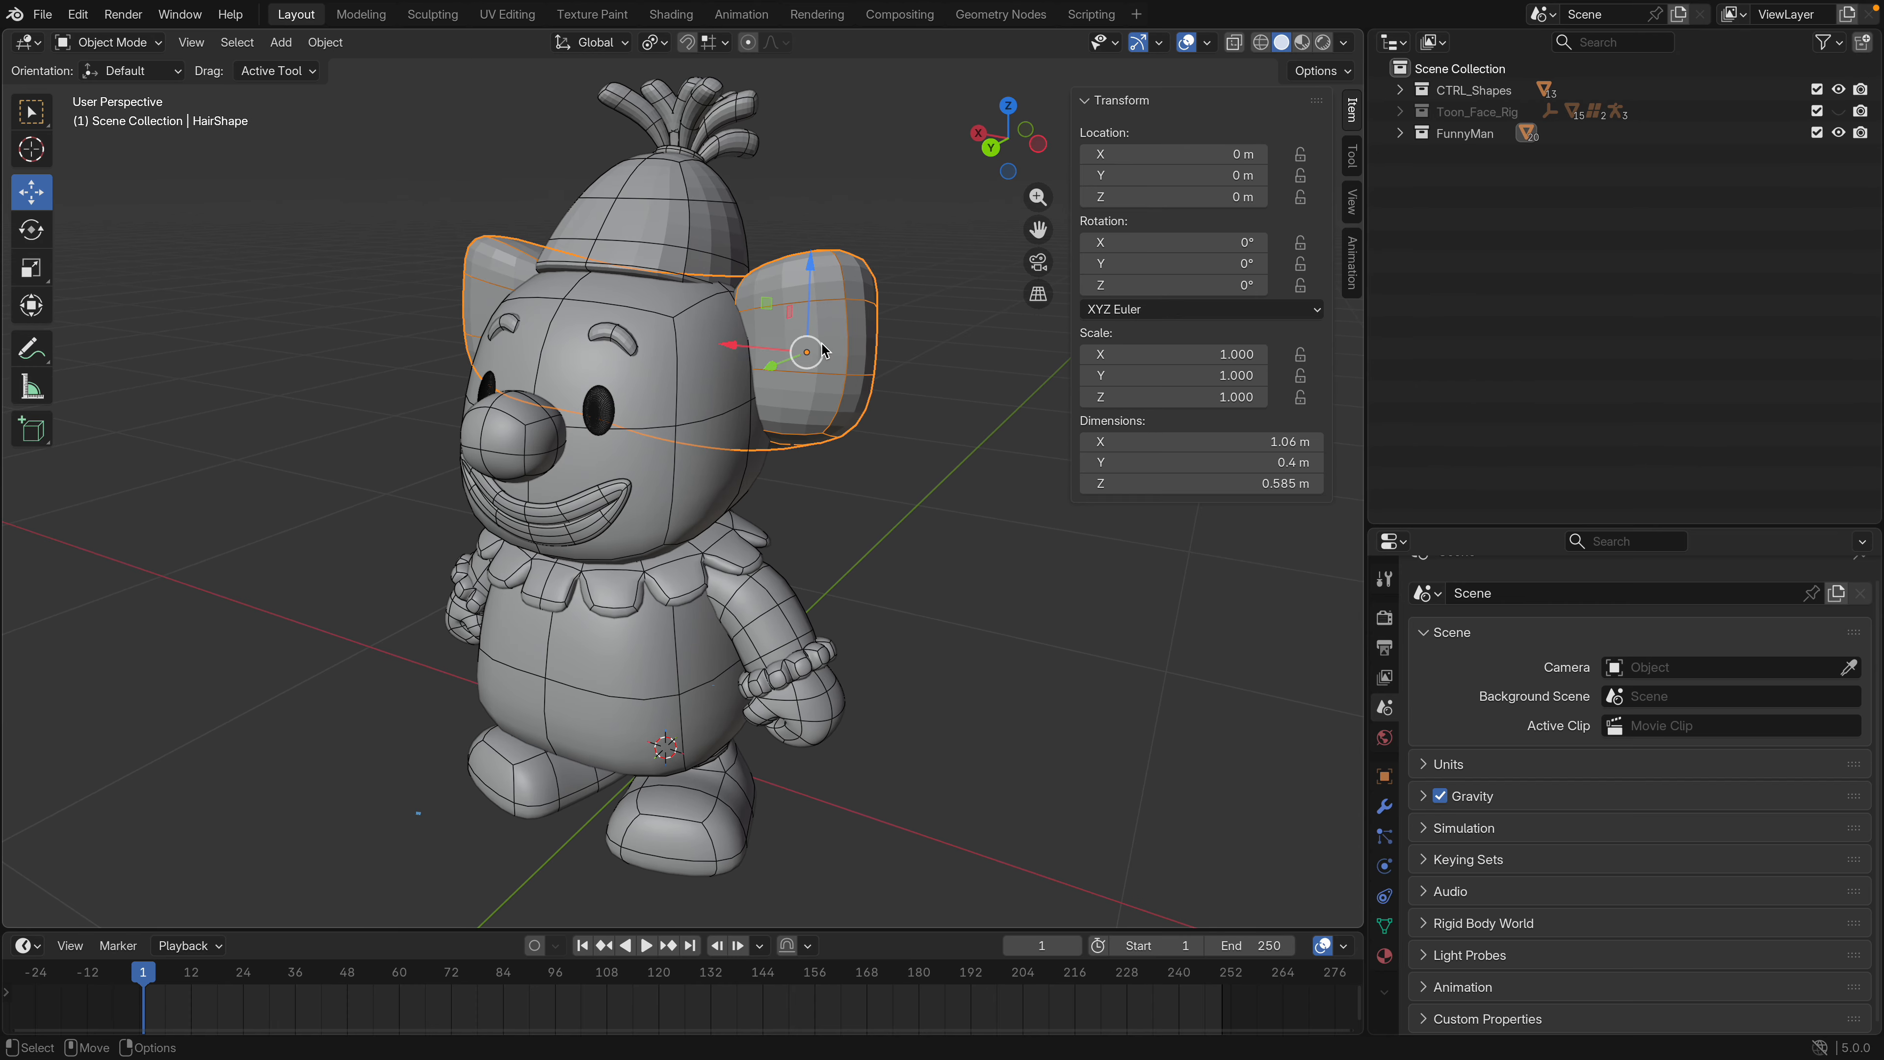
scroll(751, 401, "down", 3)
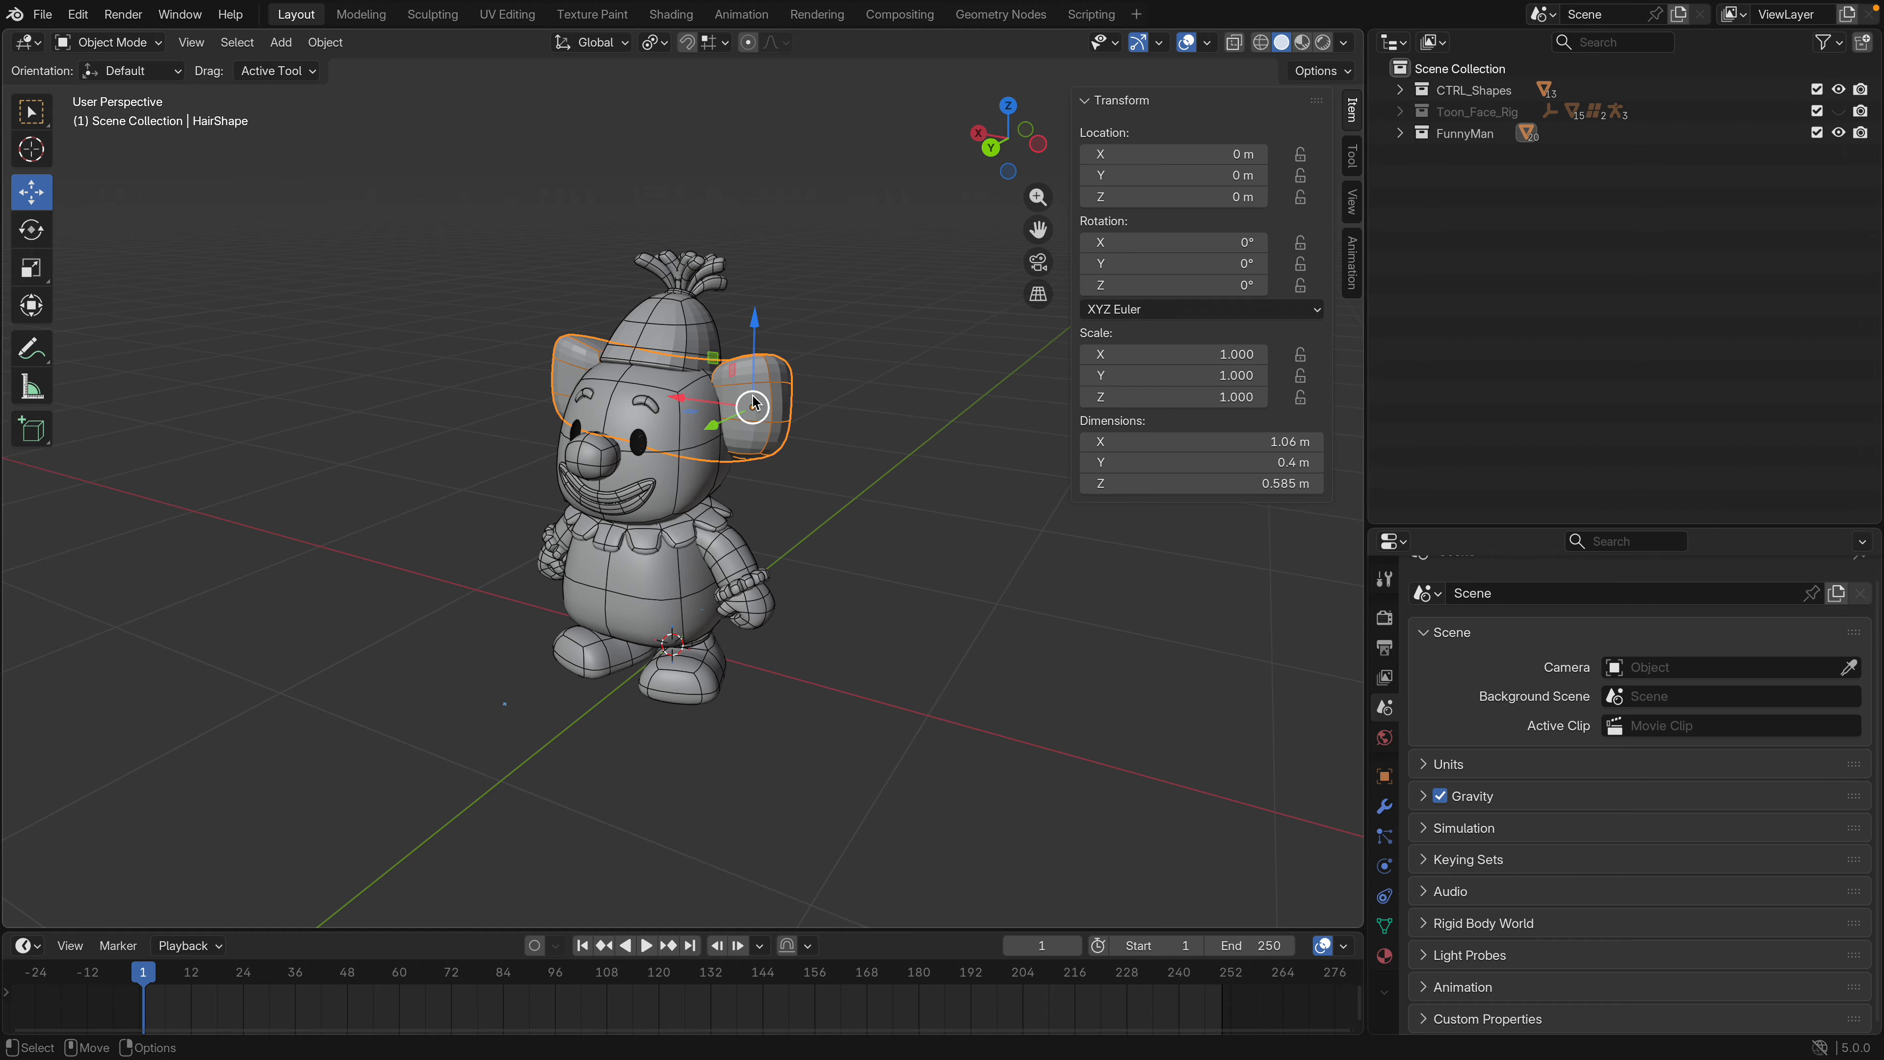
middle_click_drag(754, 403, 674, 481)
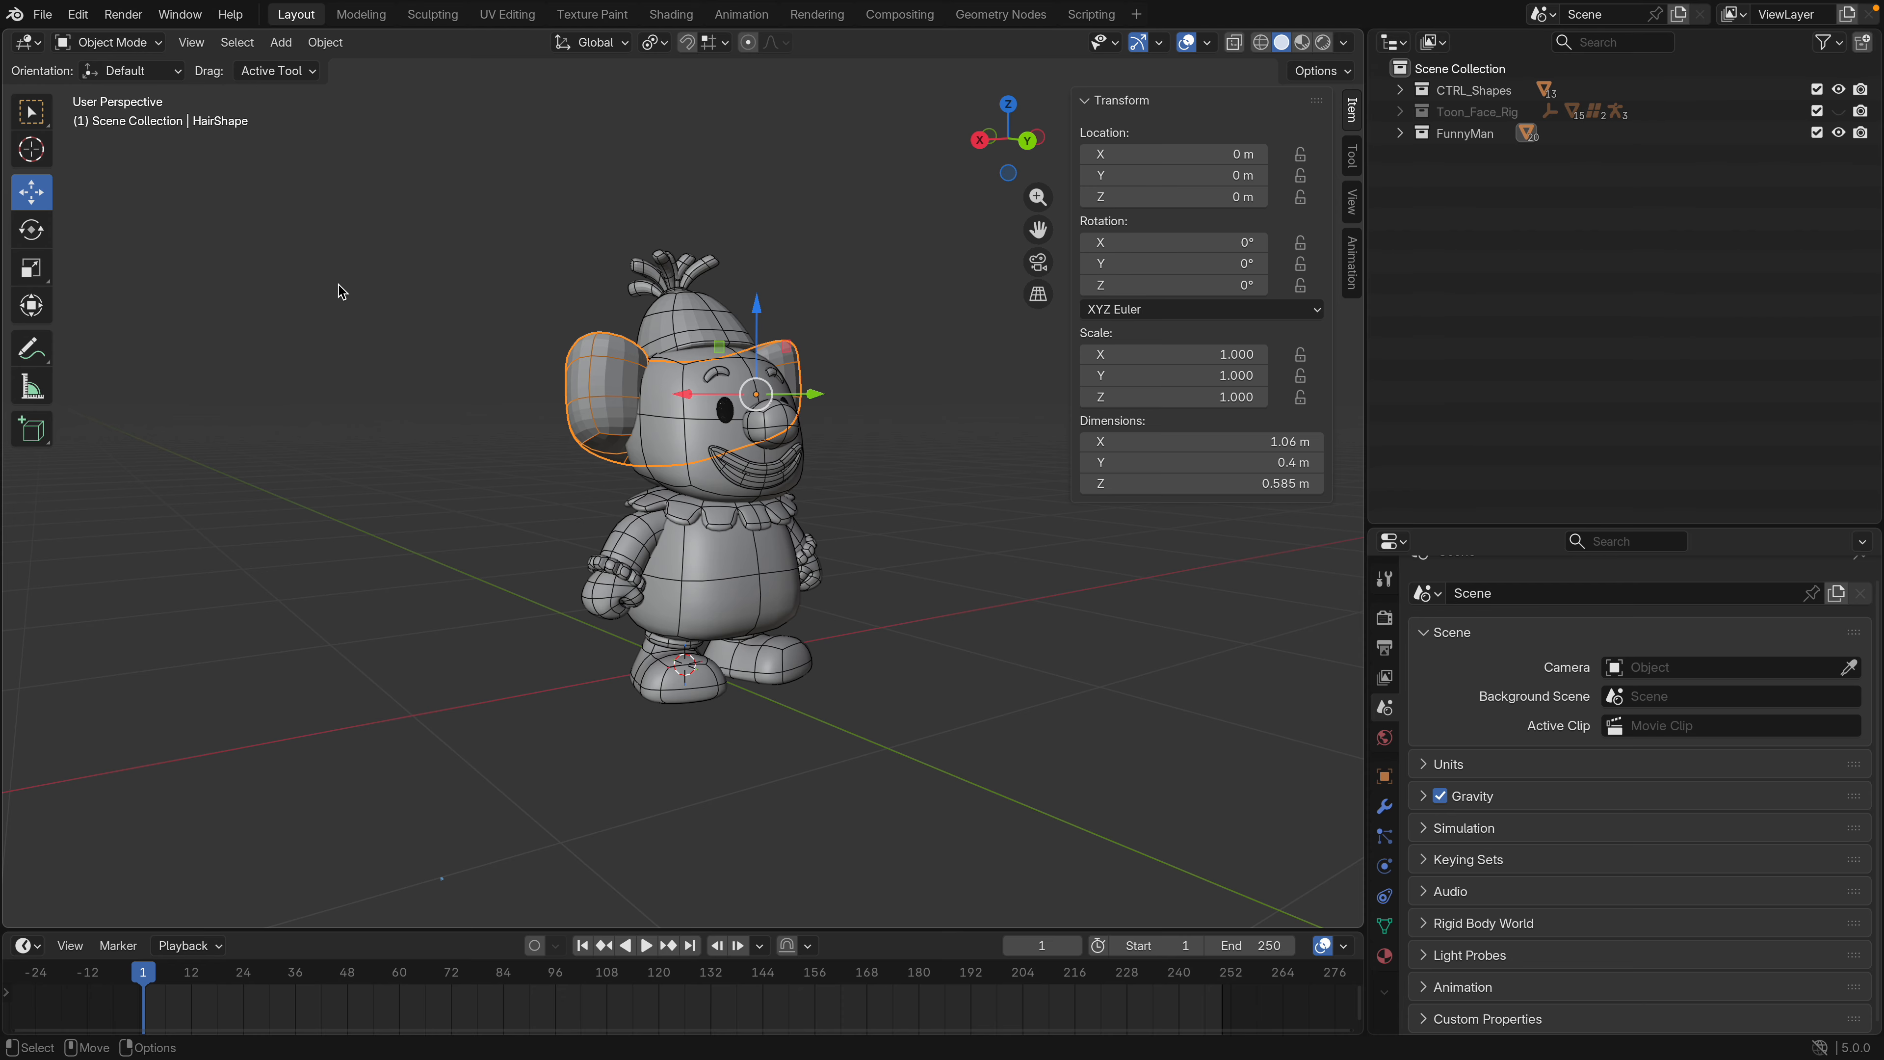
Open B_ToyMan_Texture_027_OrthoRender.blend, discarding the changes to the current file
left_click(45, 19)
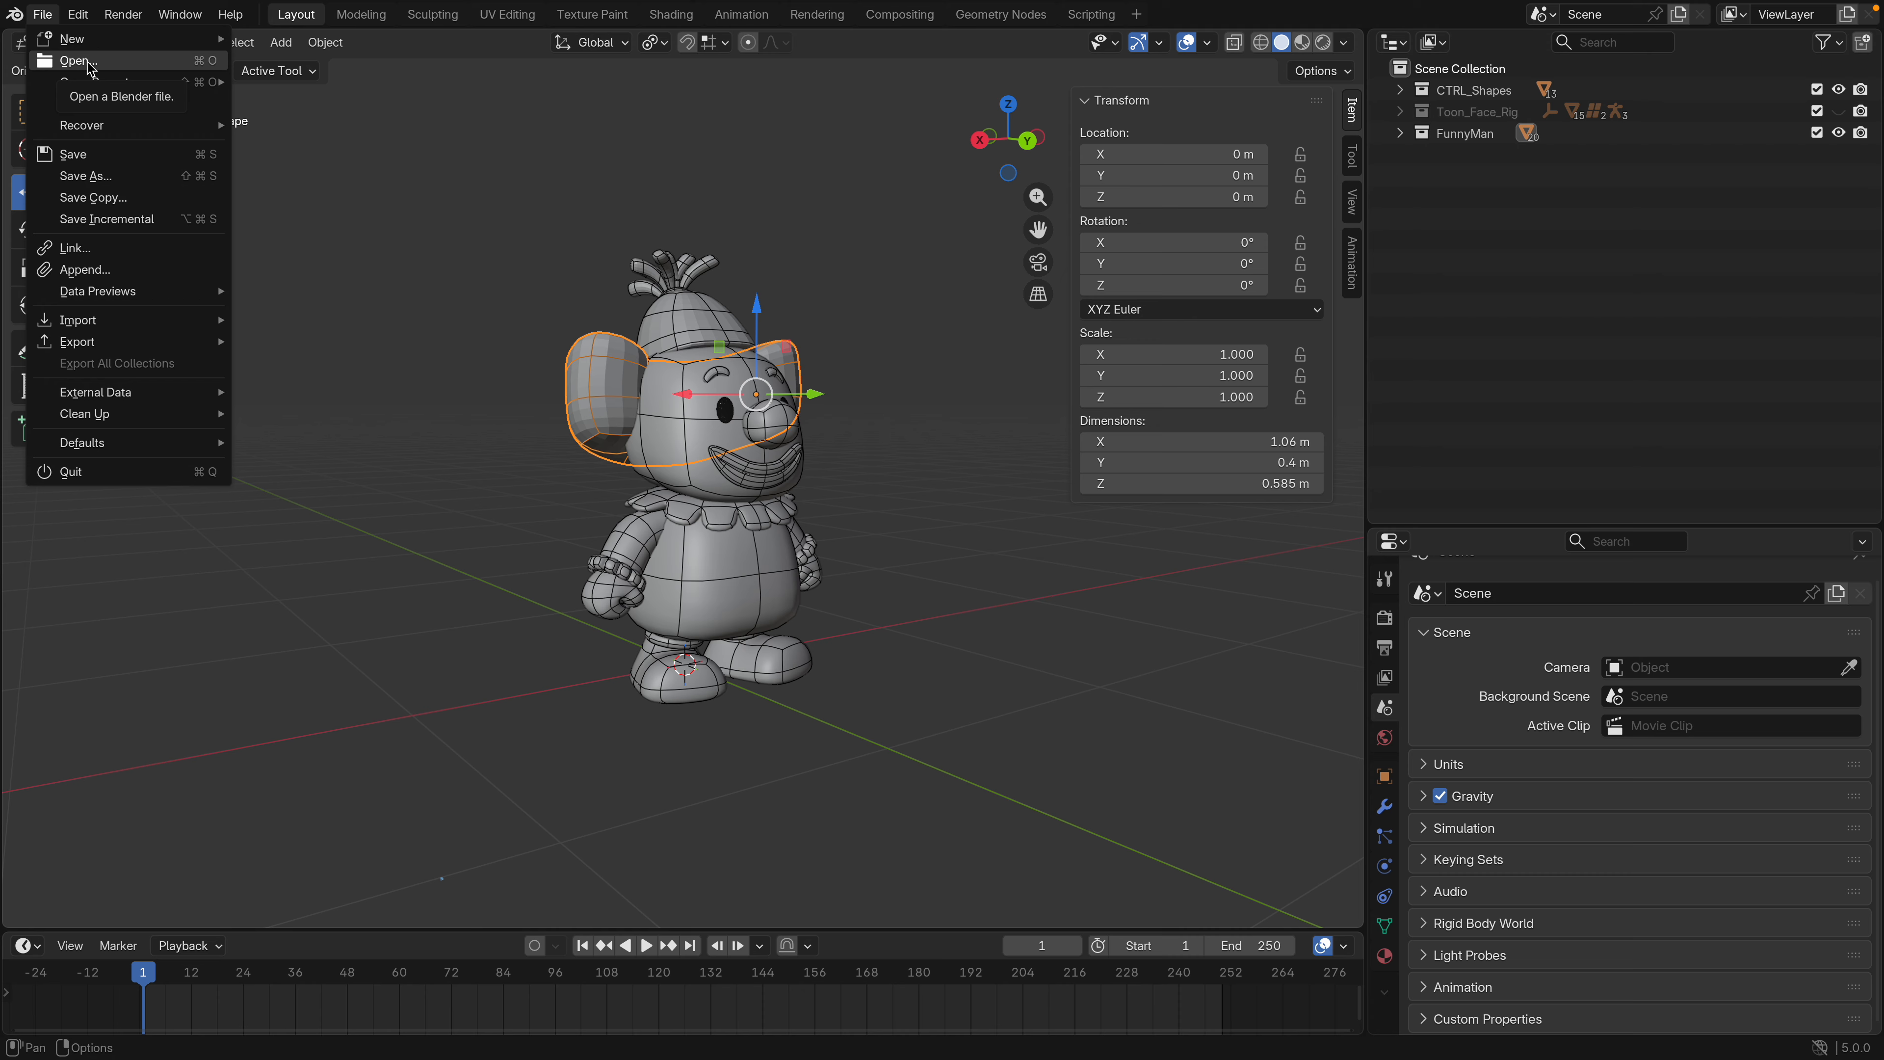
left_click(138, 62)
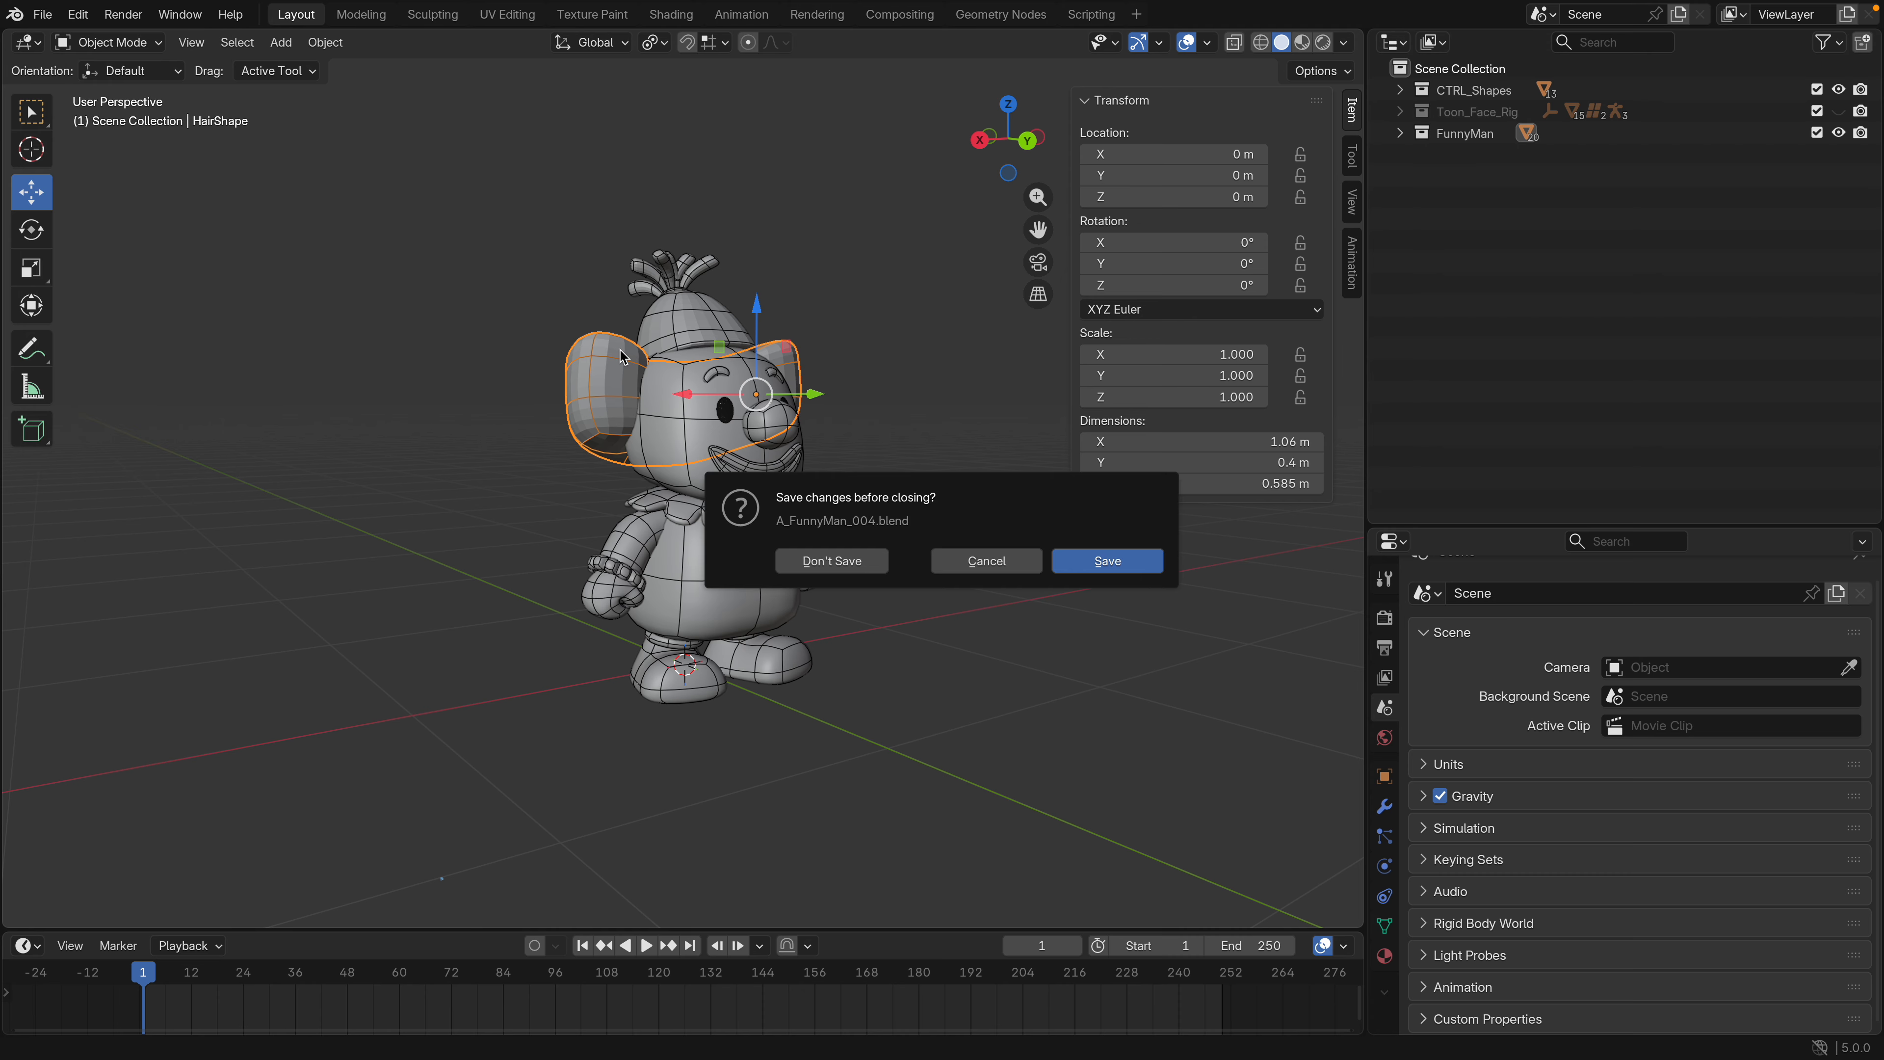
left_click(858, 566)
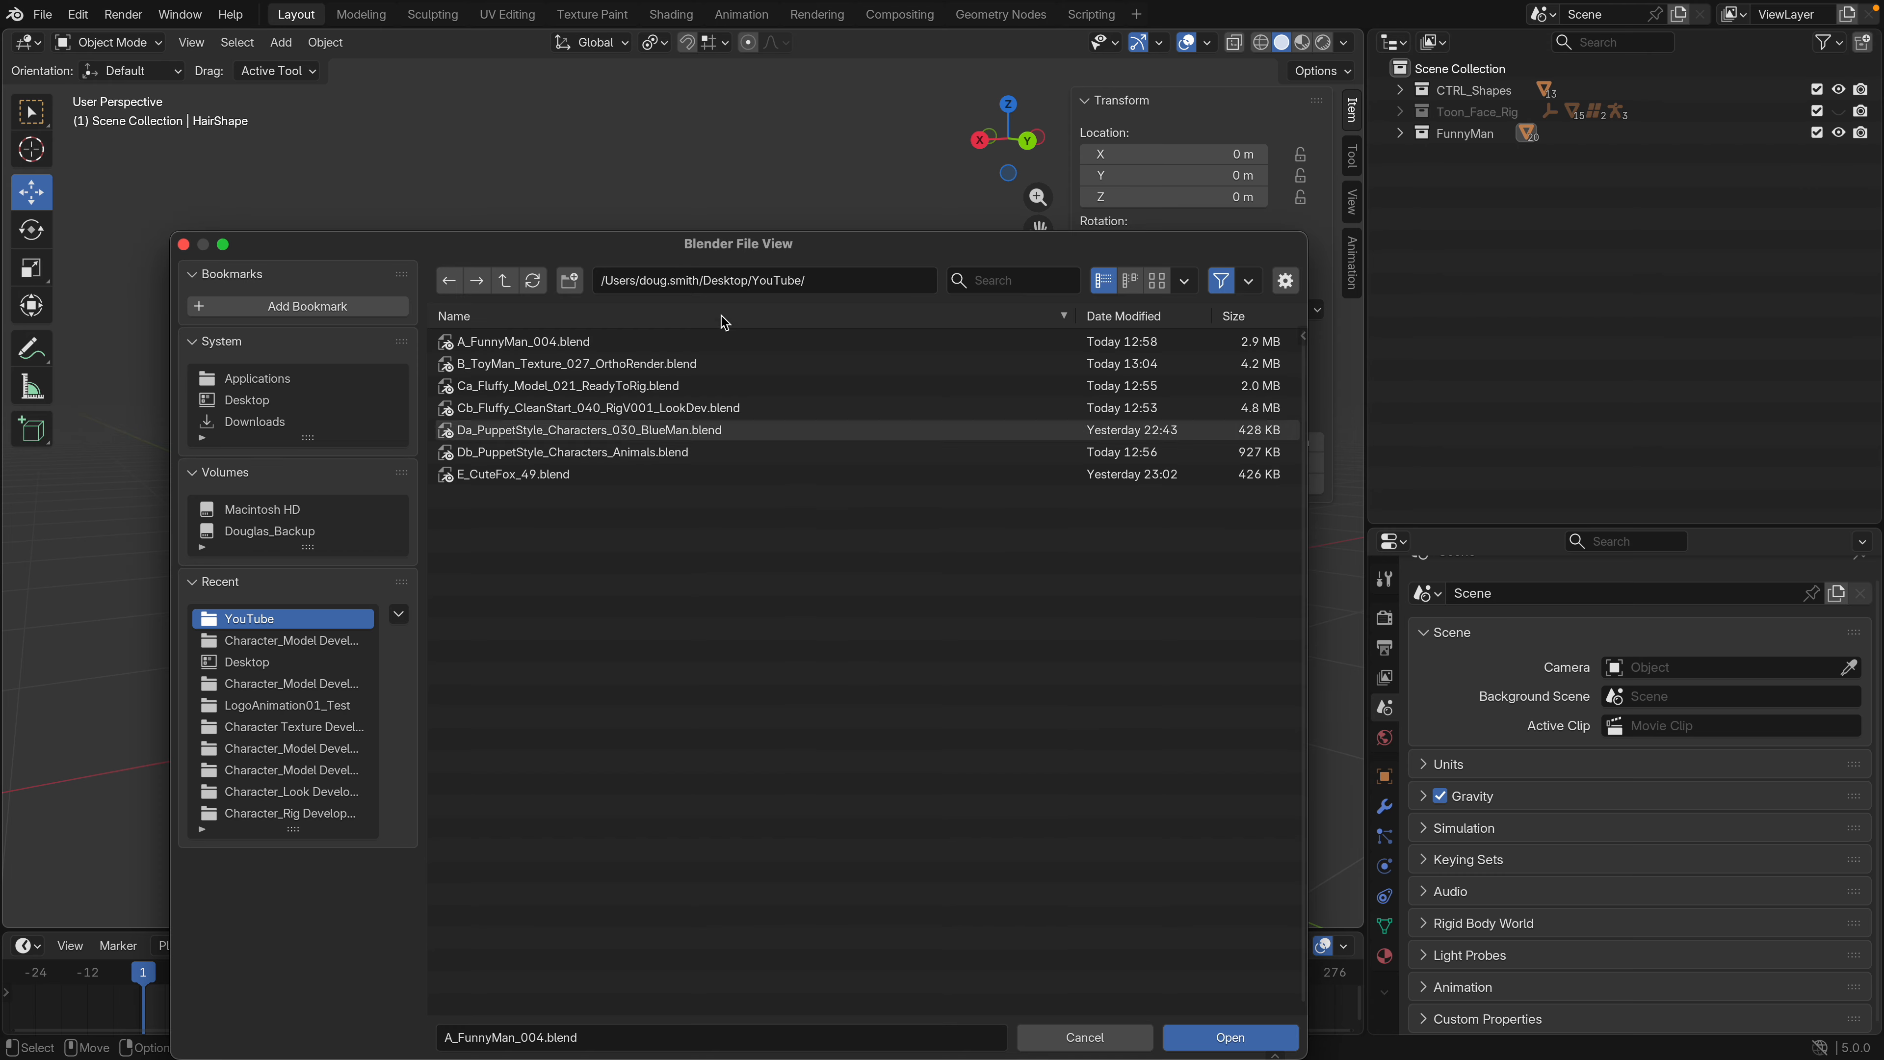
left_click(556, 364)
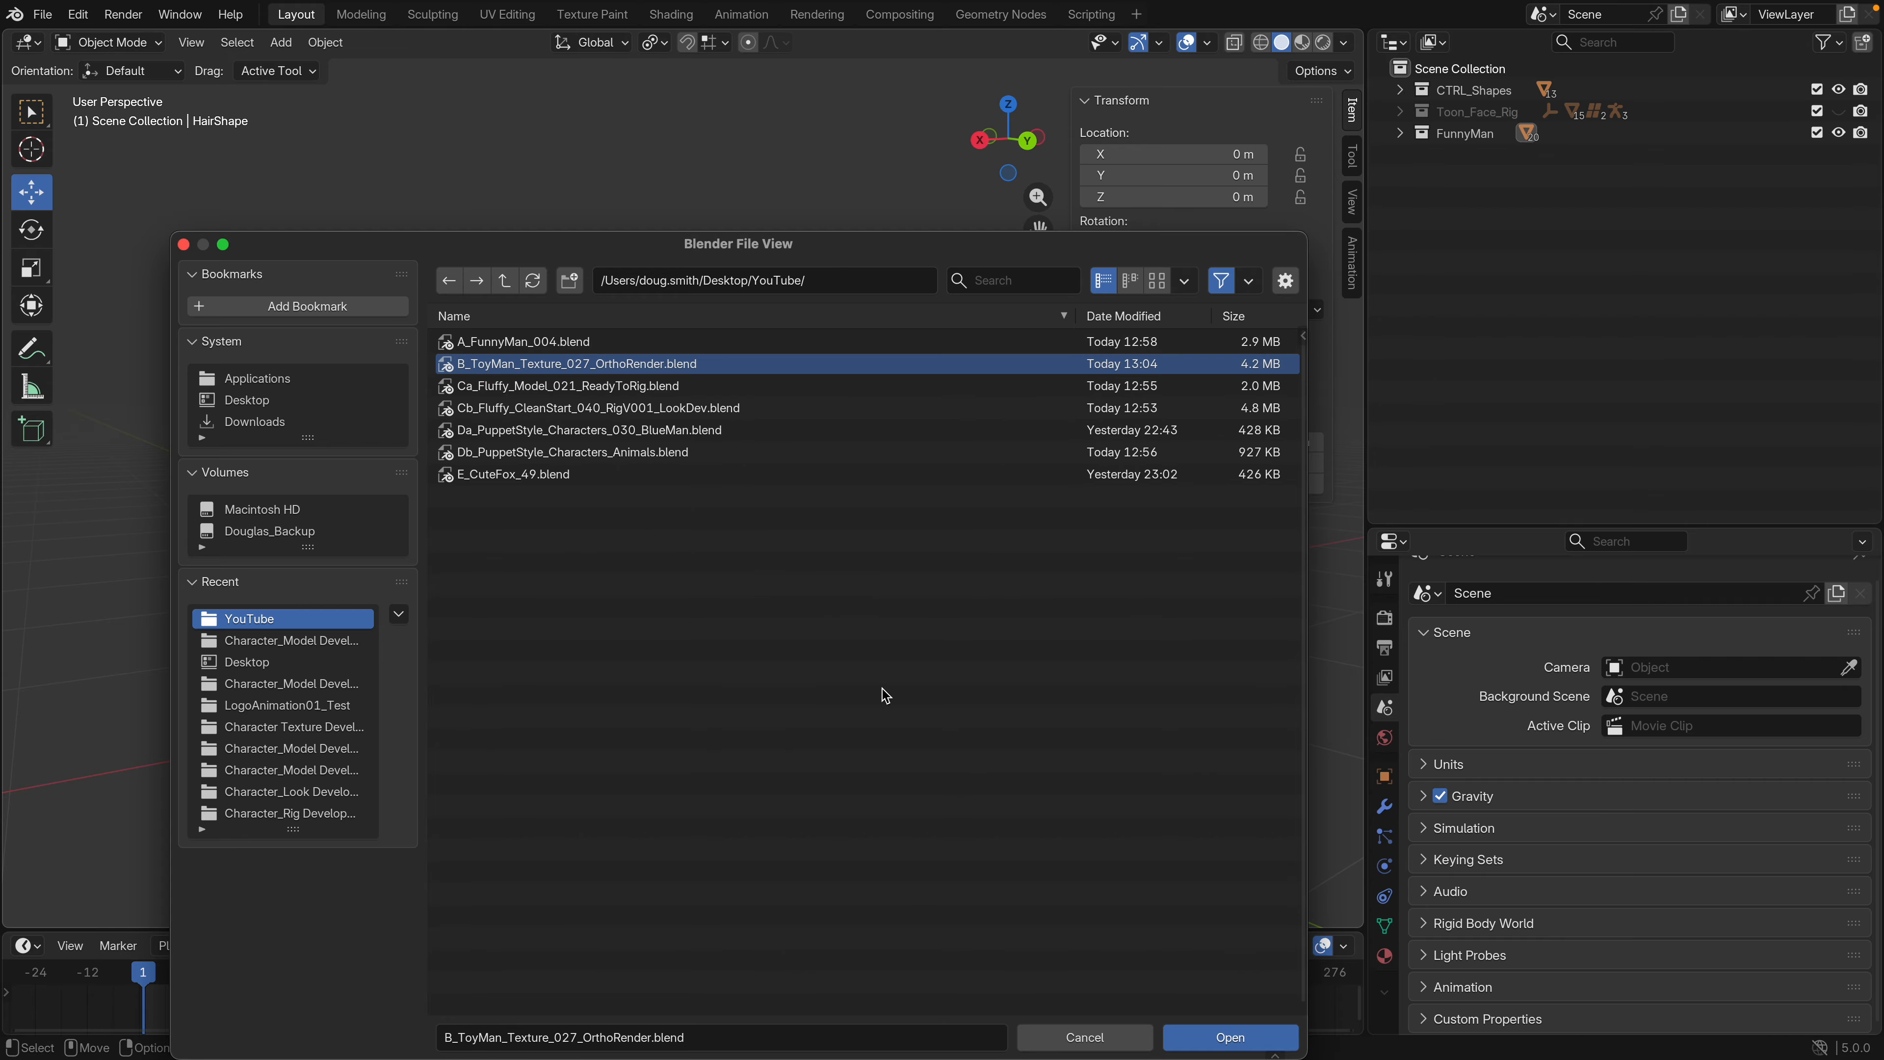
left_click(1206, 1041)
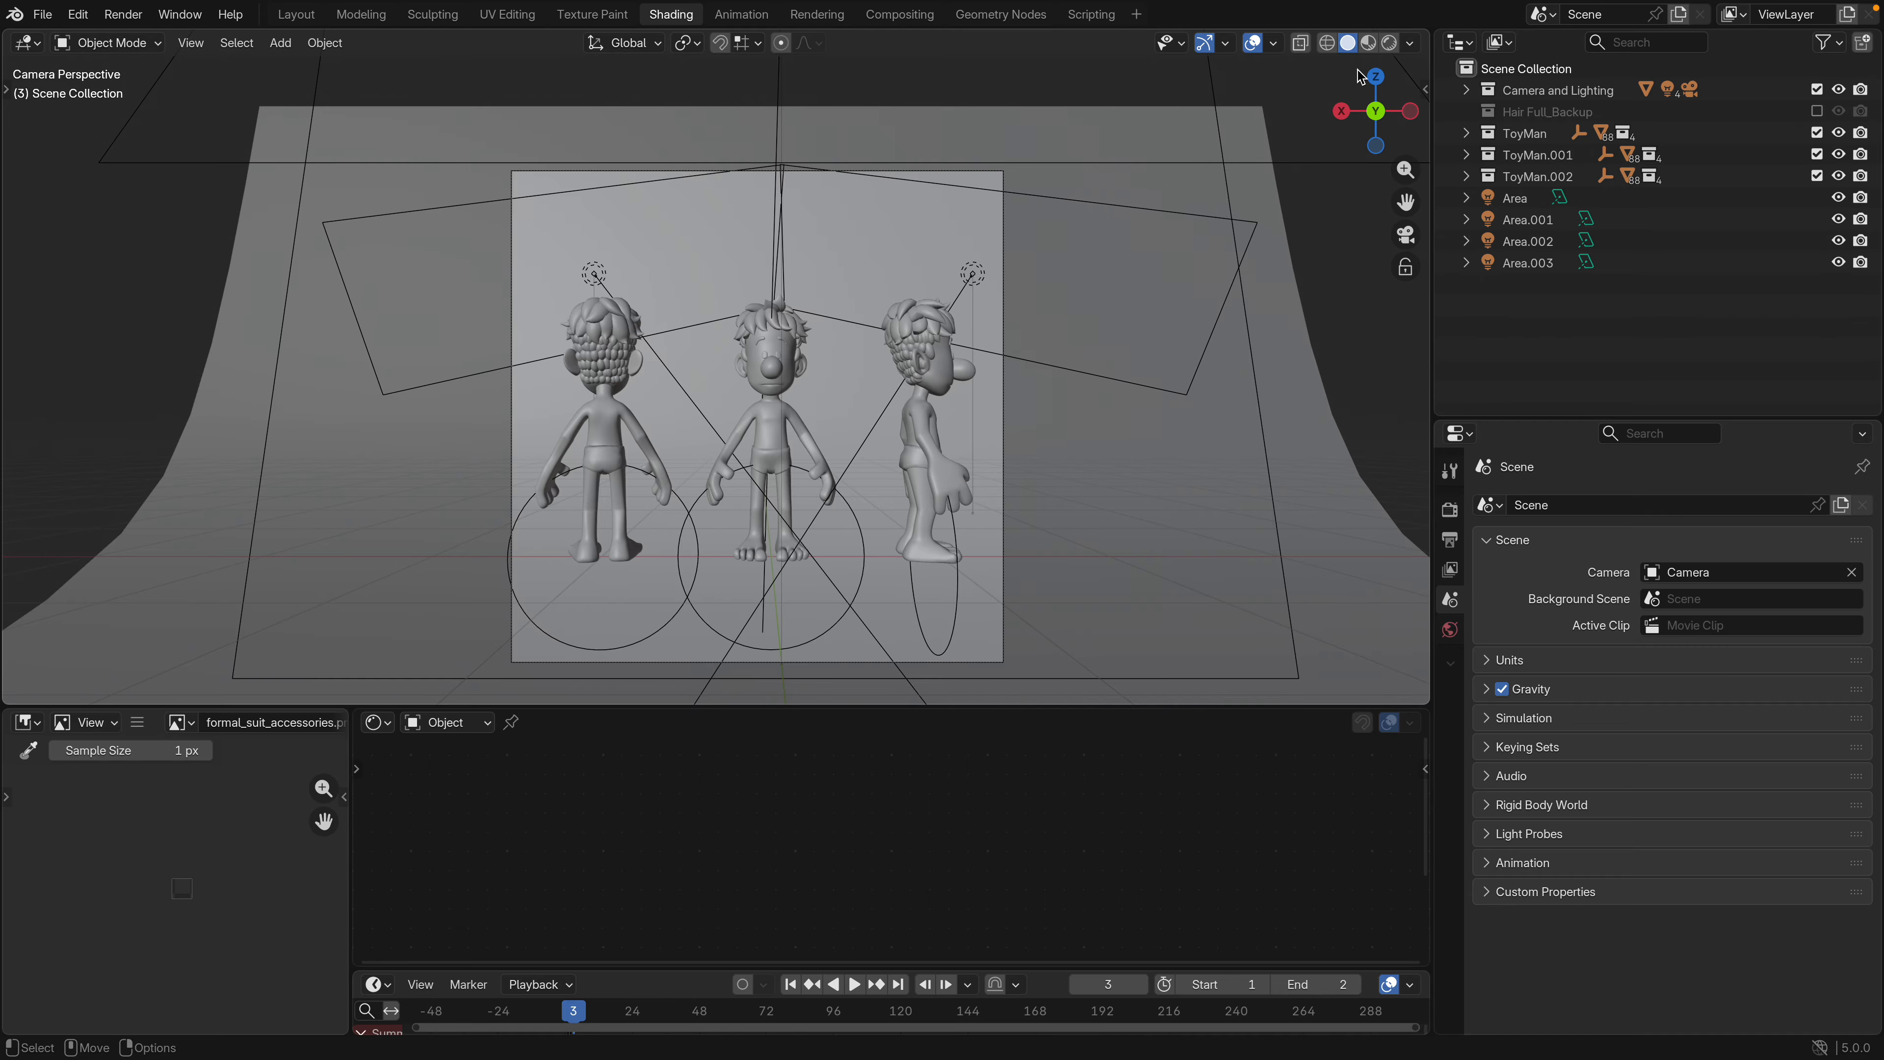
Inspect the topology of the three ToyMan figures with the wireframe overlay, turning the overlay off again when done
scroll(763, 401, "up", 2)
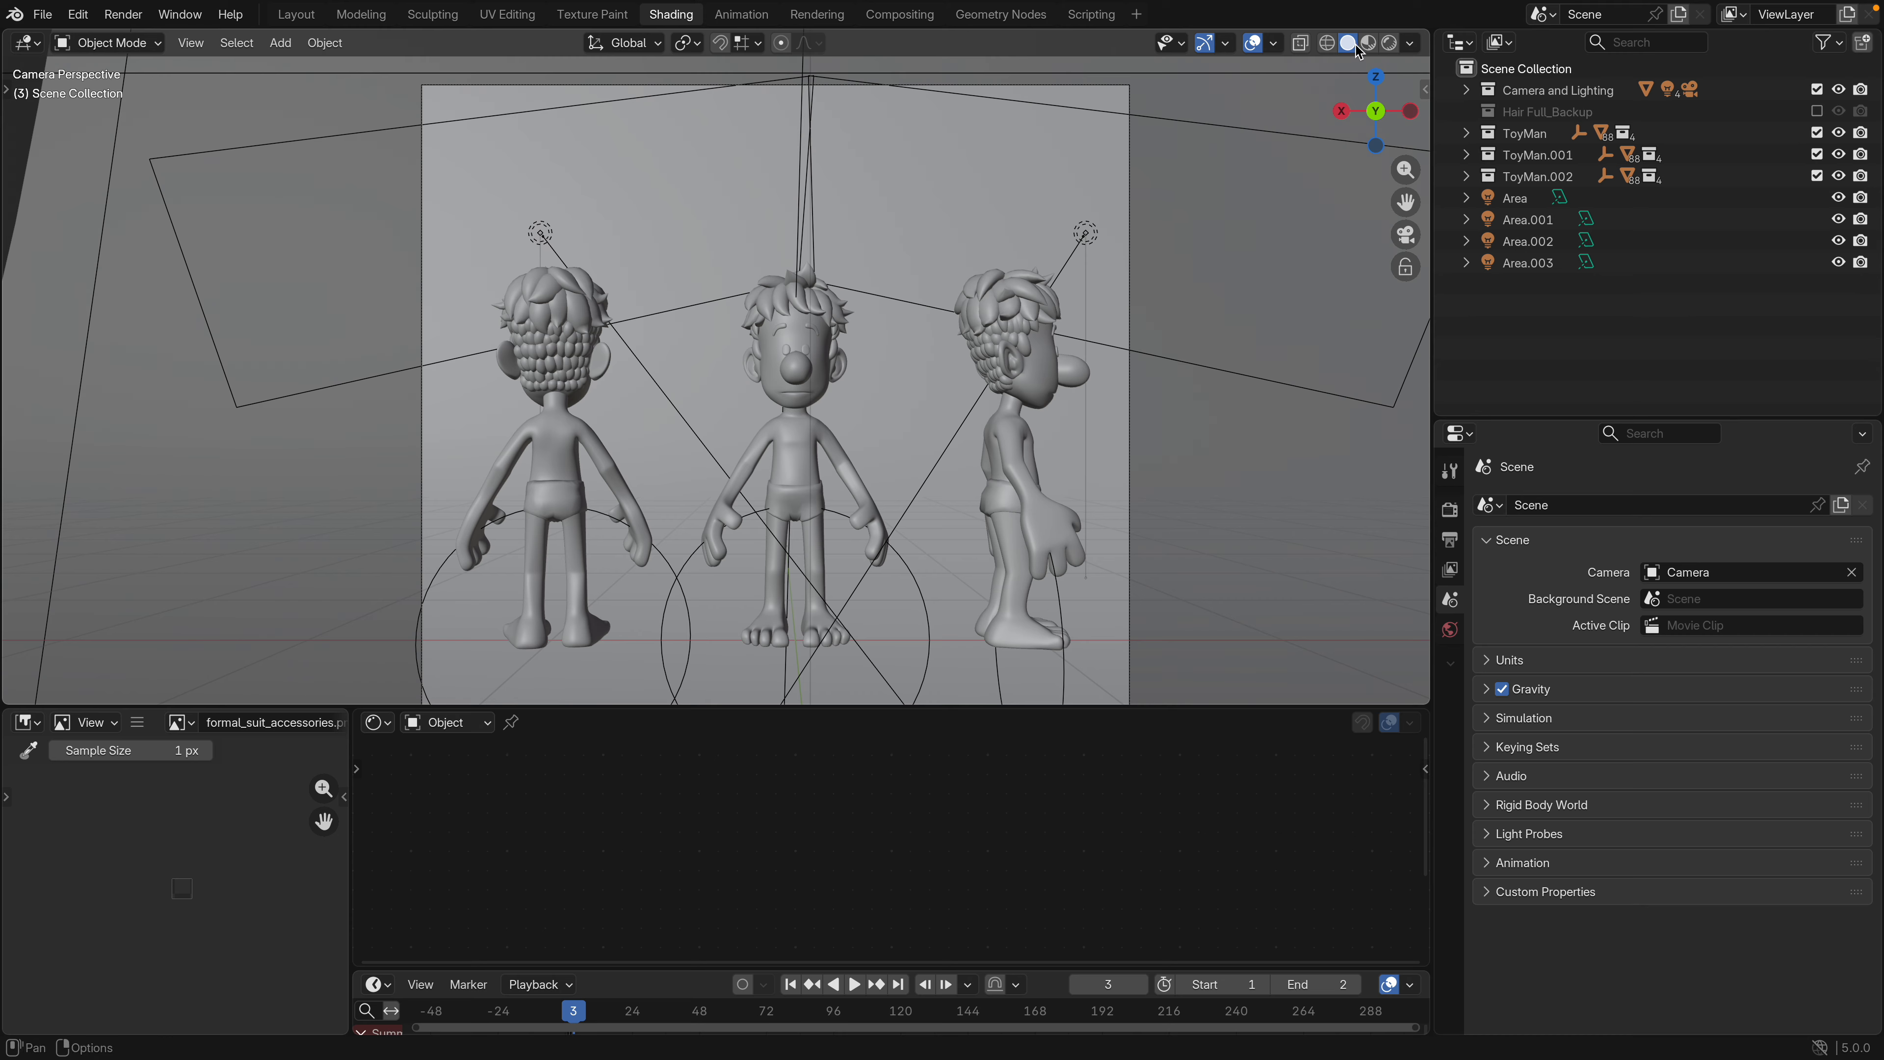
left_click(1271, 46)
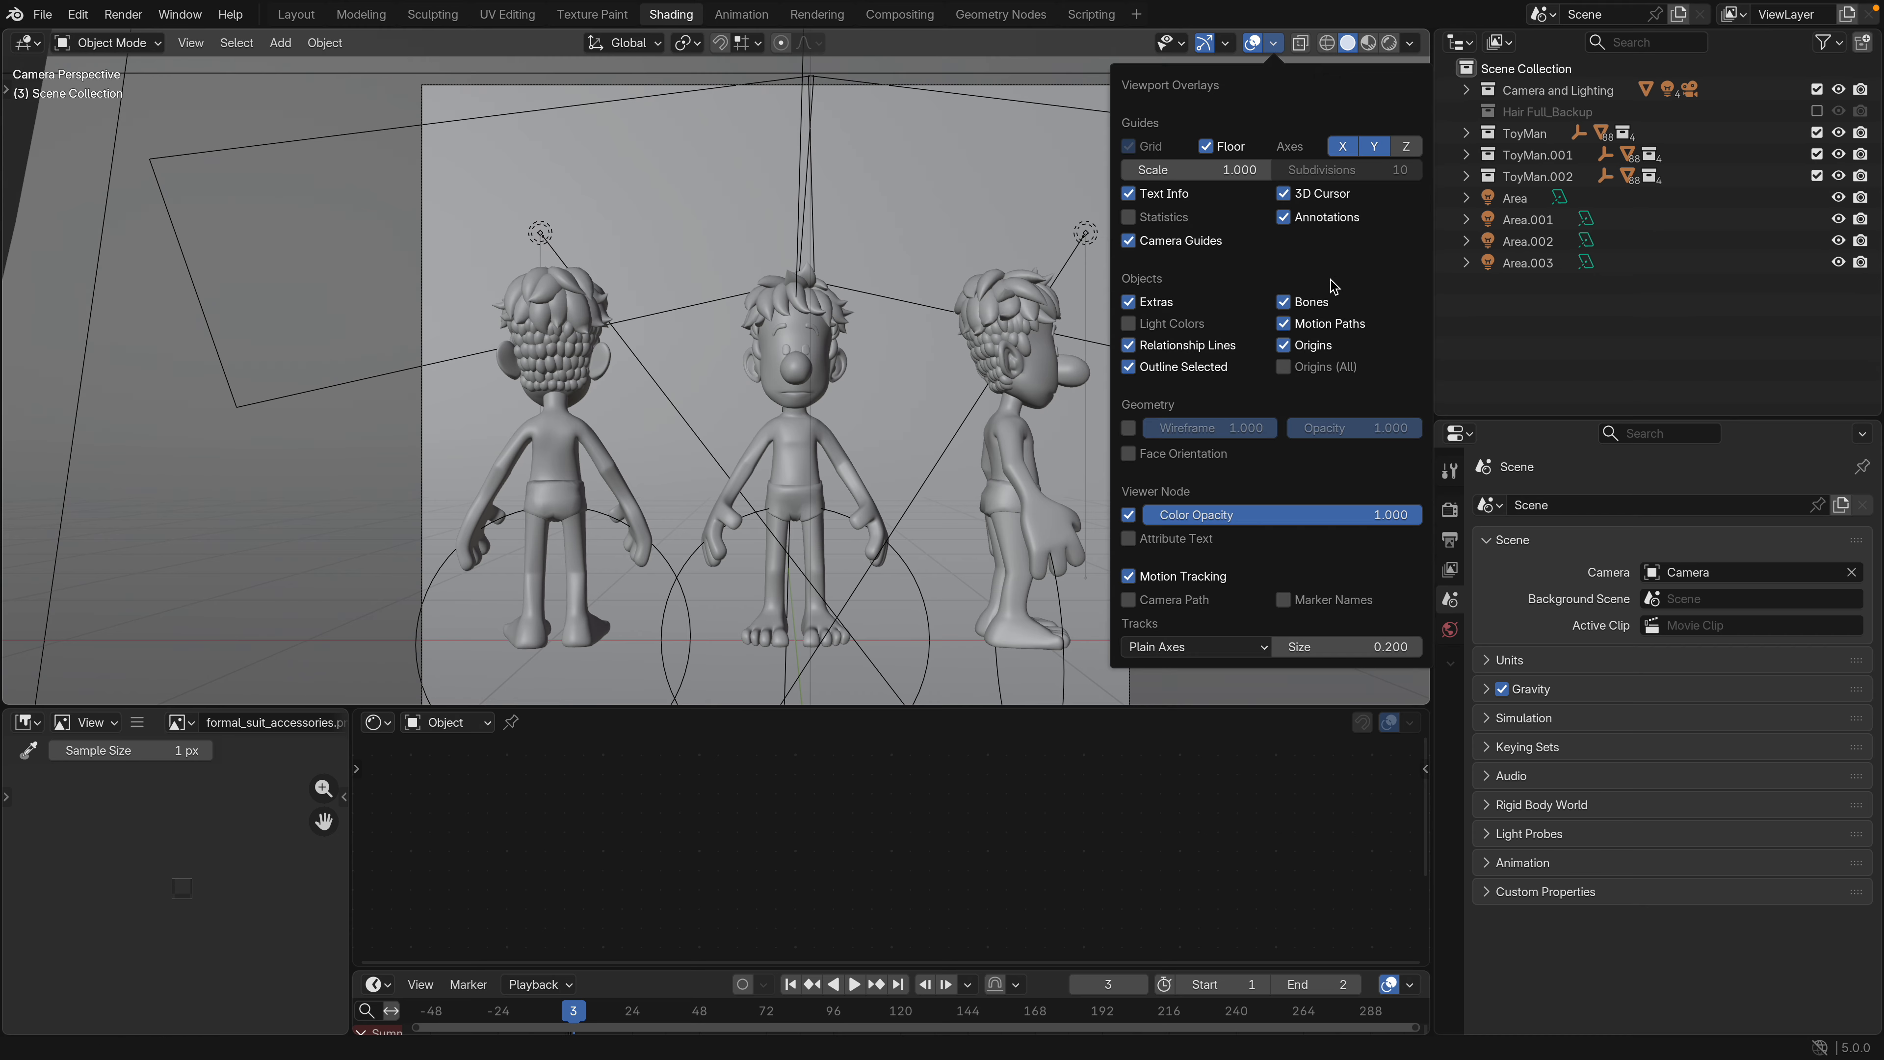
left_click(1128, 429)
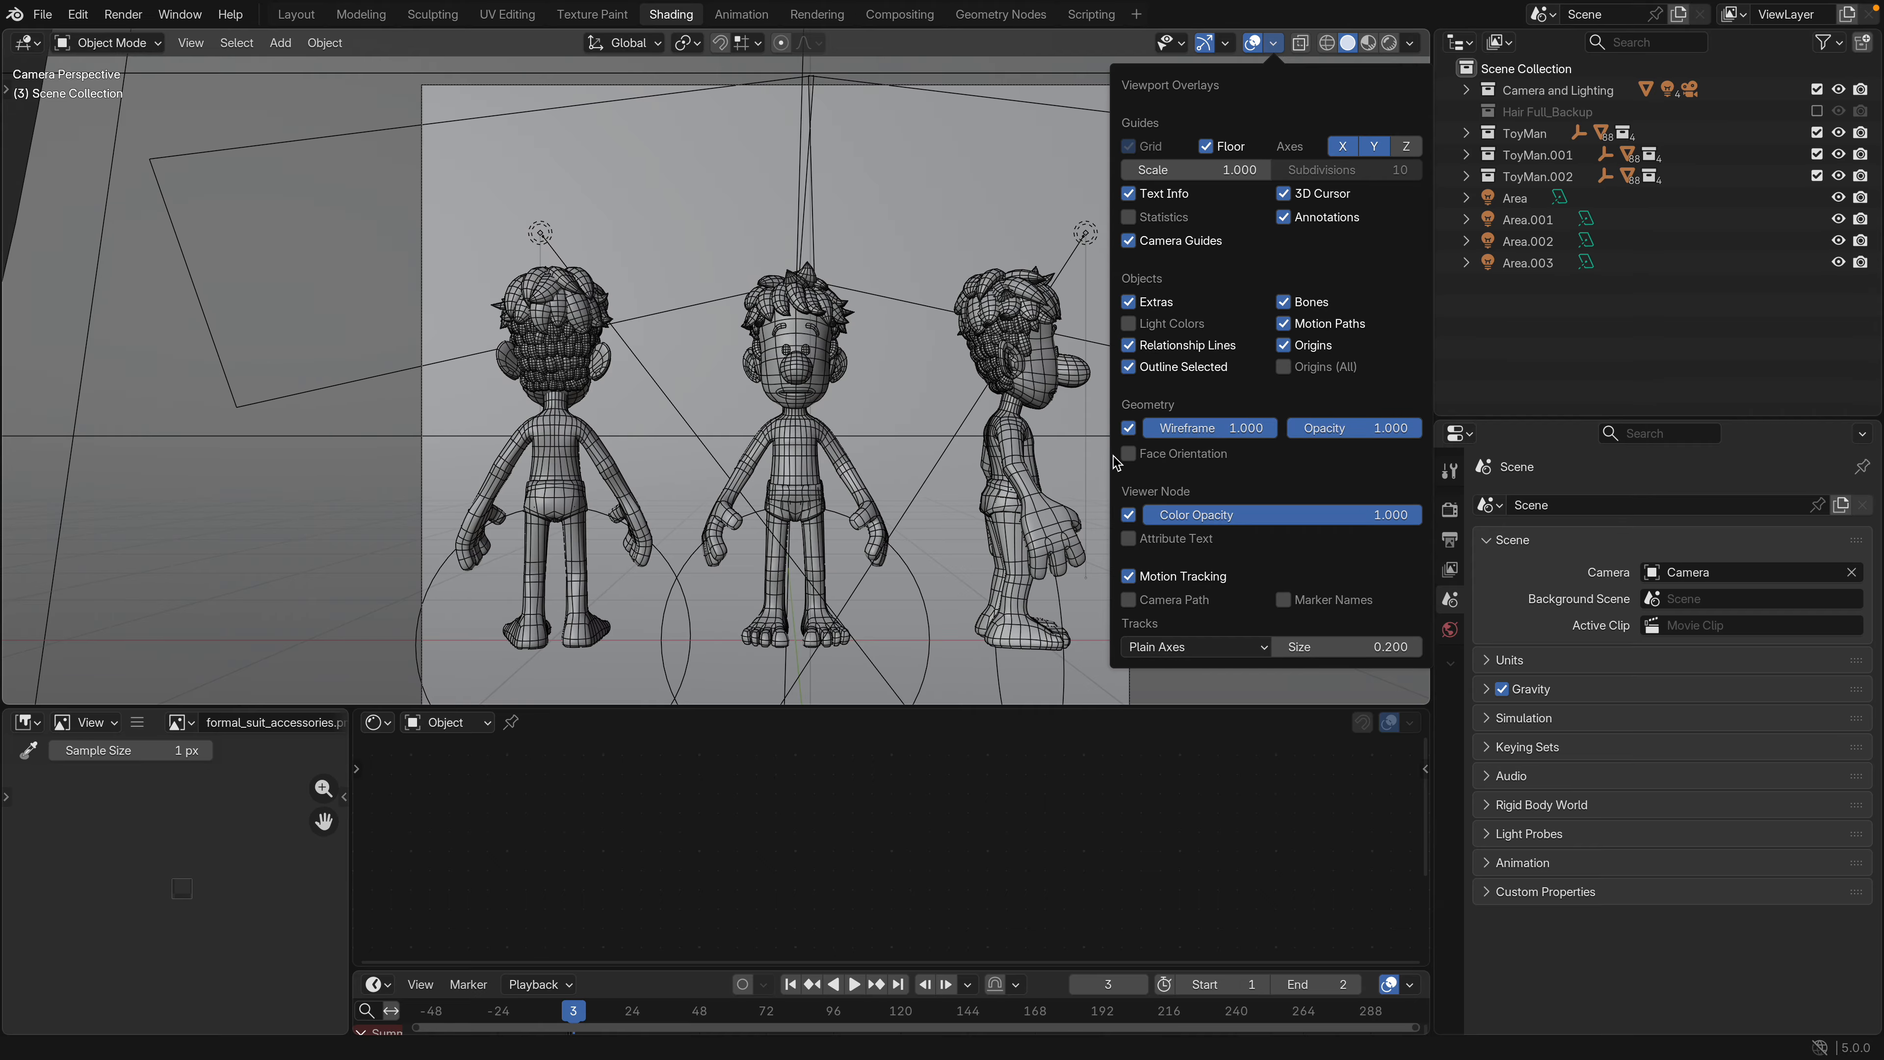
left_click(1127, 430)
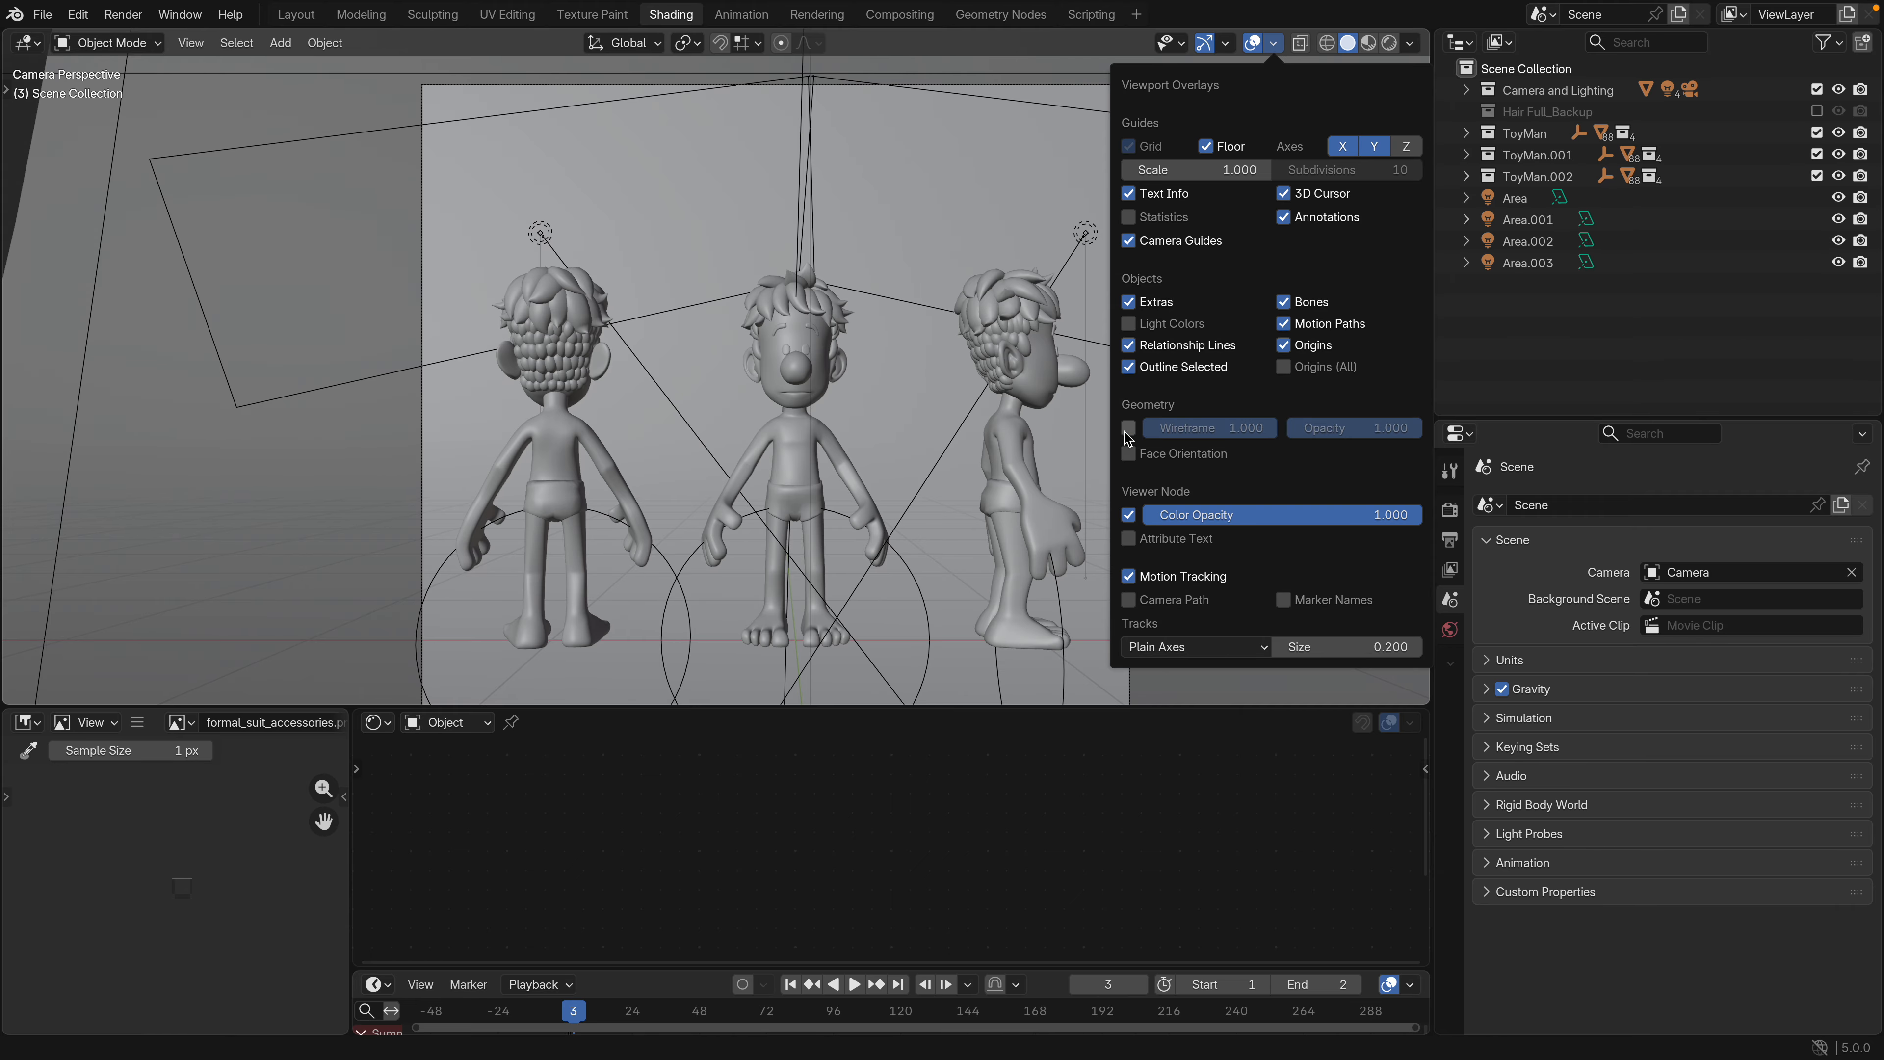
Switch the viewport to rendered shading and exclude the ToyMan.001 and ToyMan.002 collections from the view layer
left_click(1388, 43)
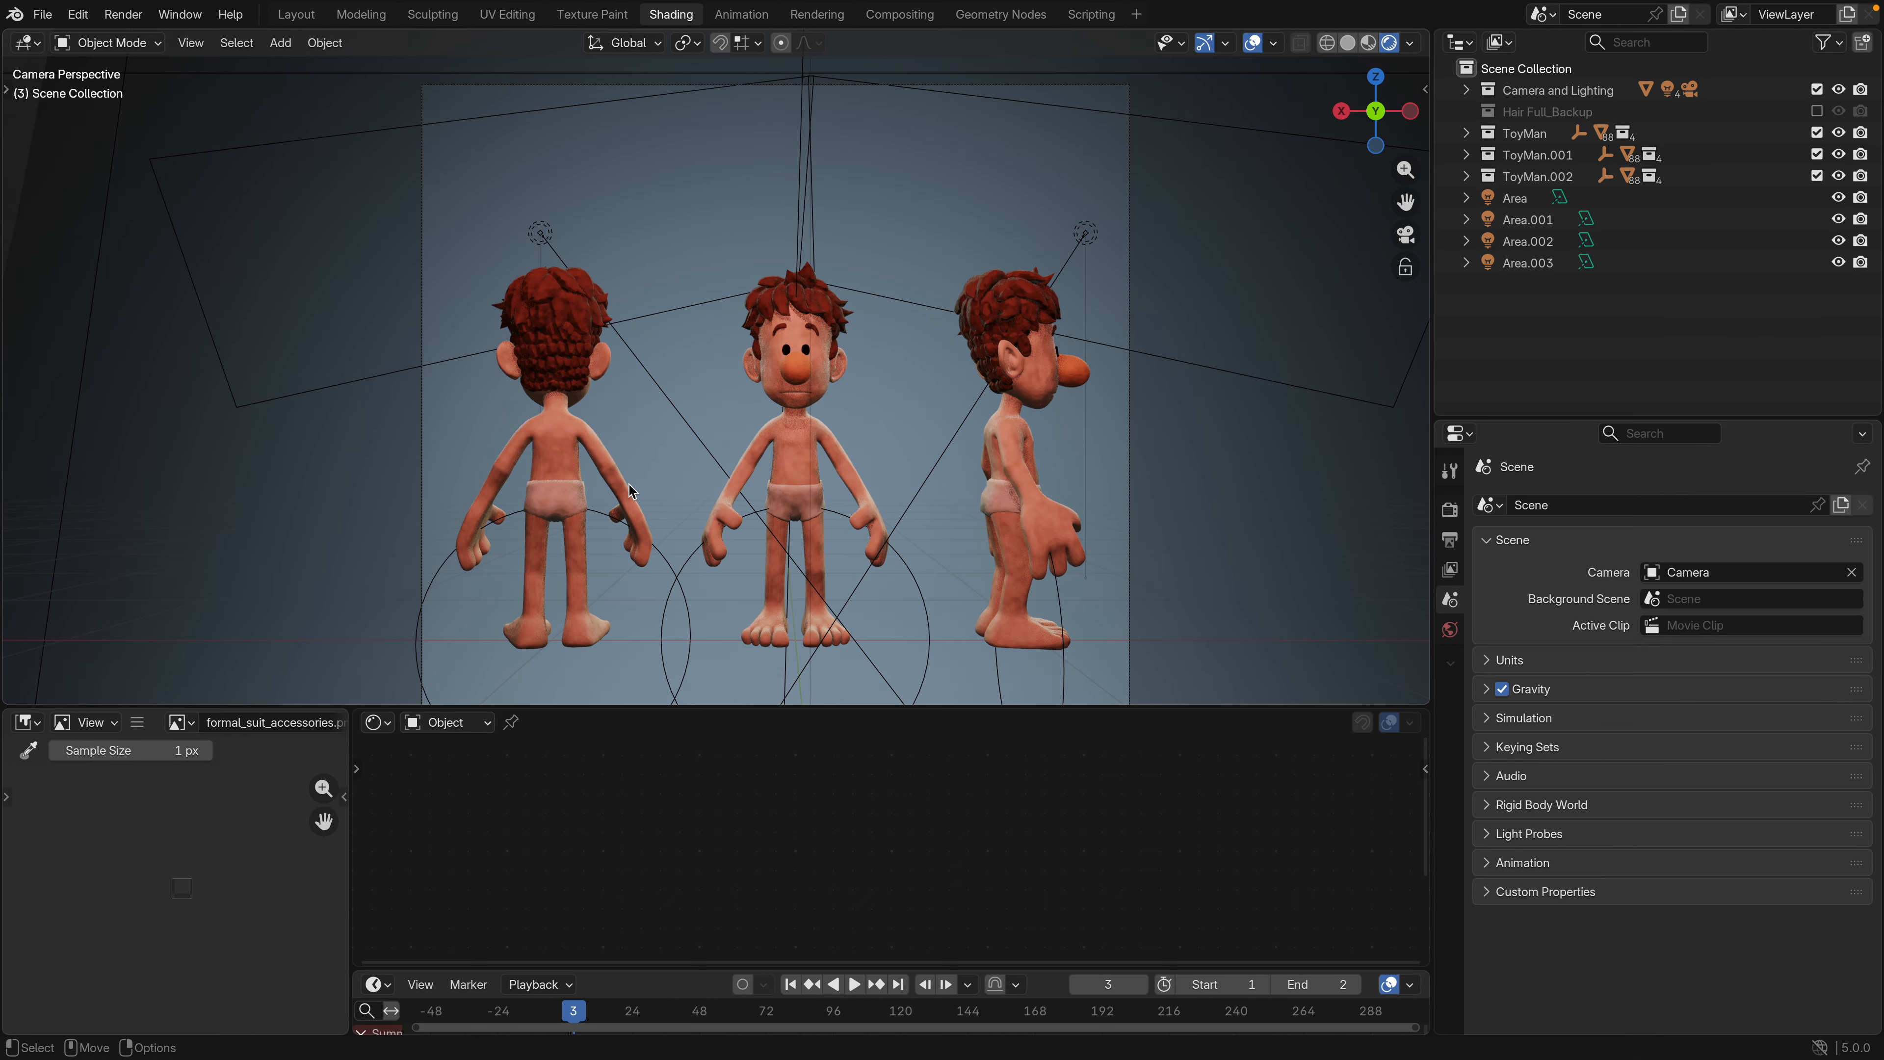
left_click(1816, 154)
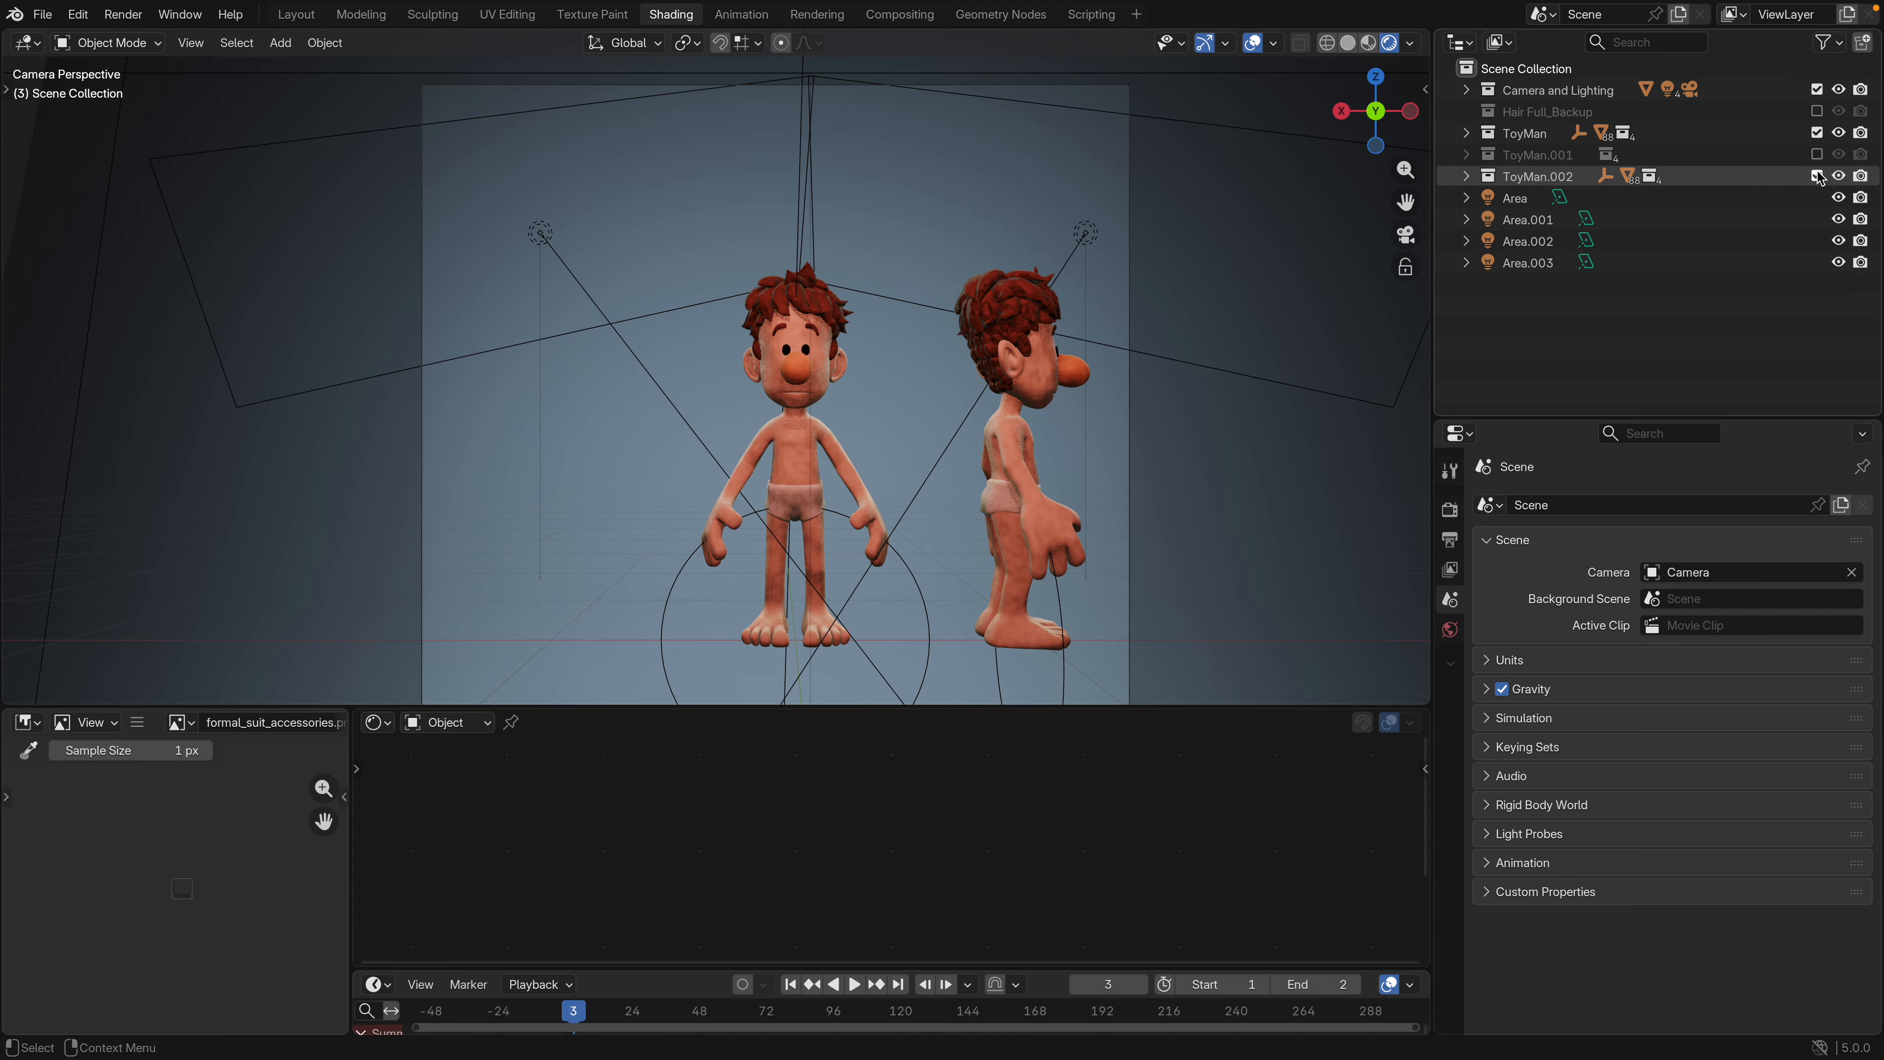
left_click(1816, 176)
Select the ToyMan's body and examine its full Paint_Test_Body node tree in an enlarged shader editor
left_click(803, 461)
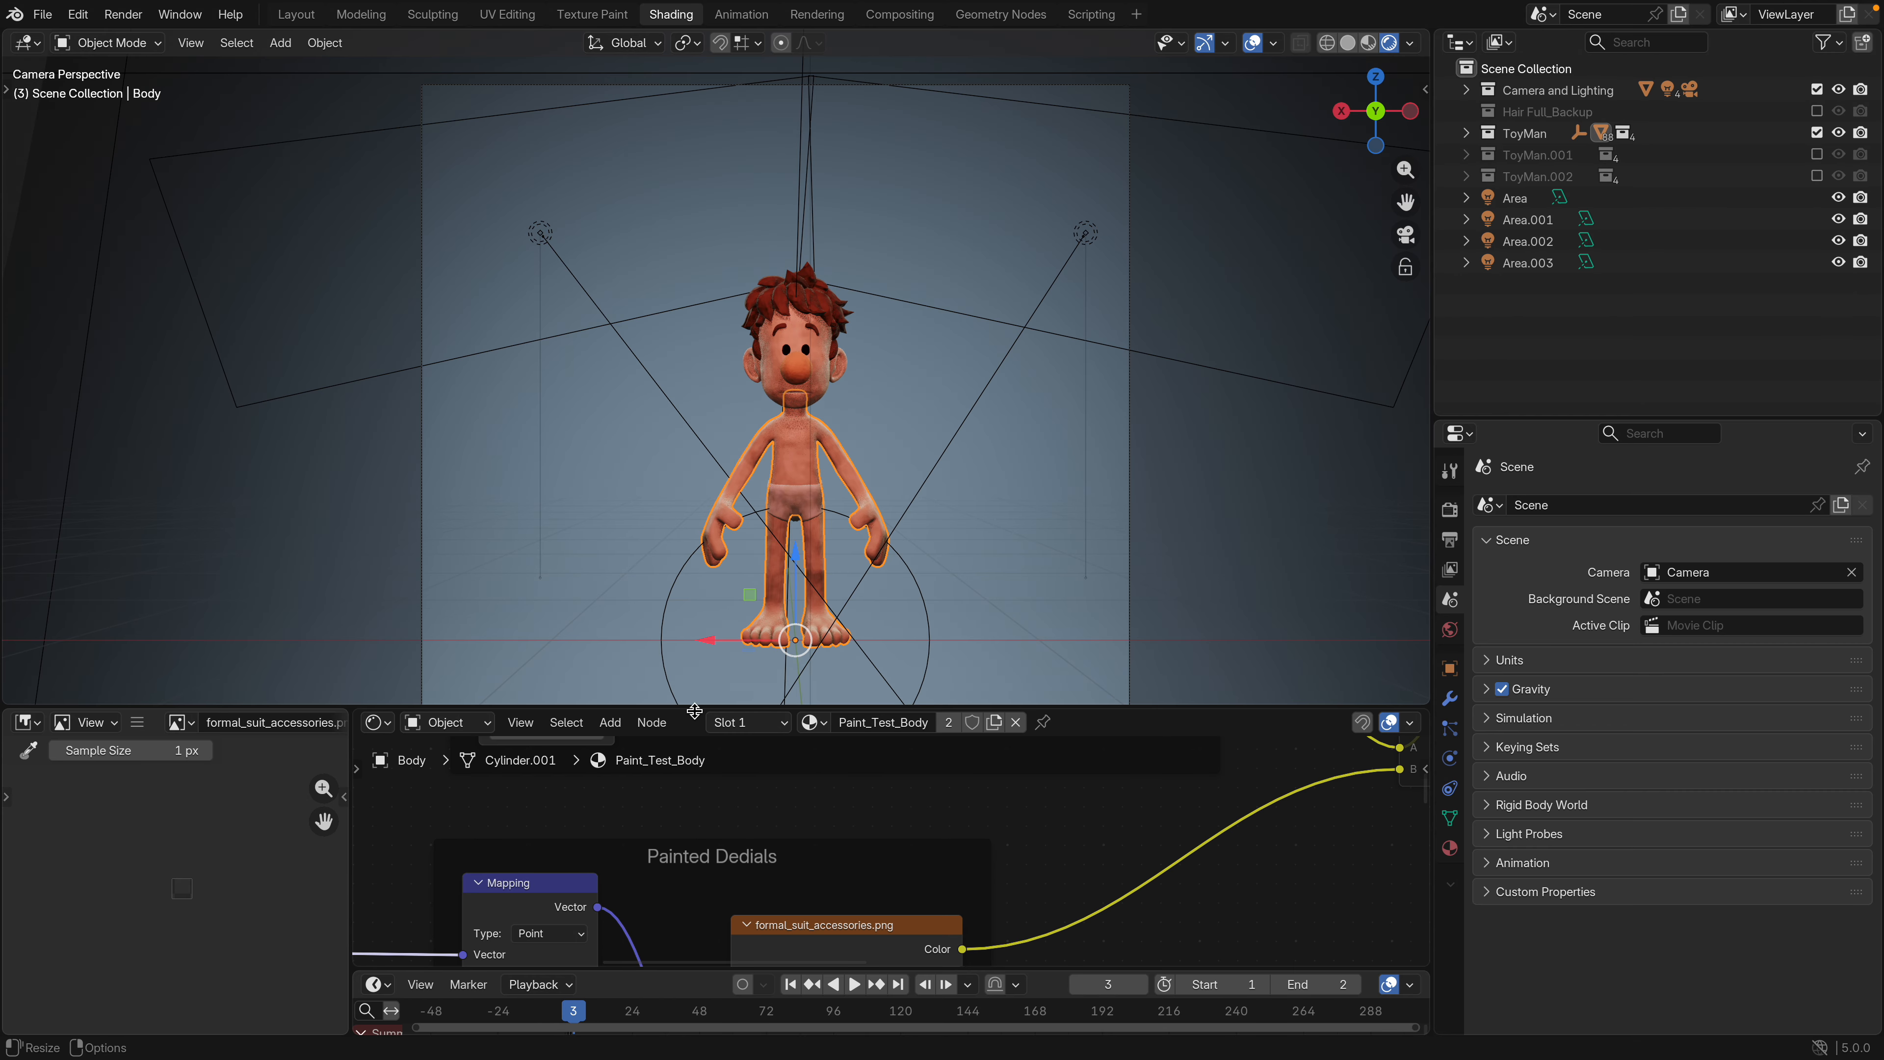
left_click_drag(696, 707, 704, 421)
scroll(768, 737, "down", 7)
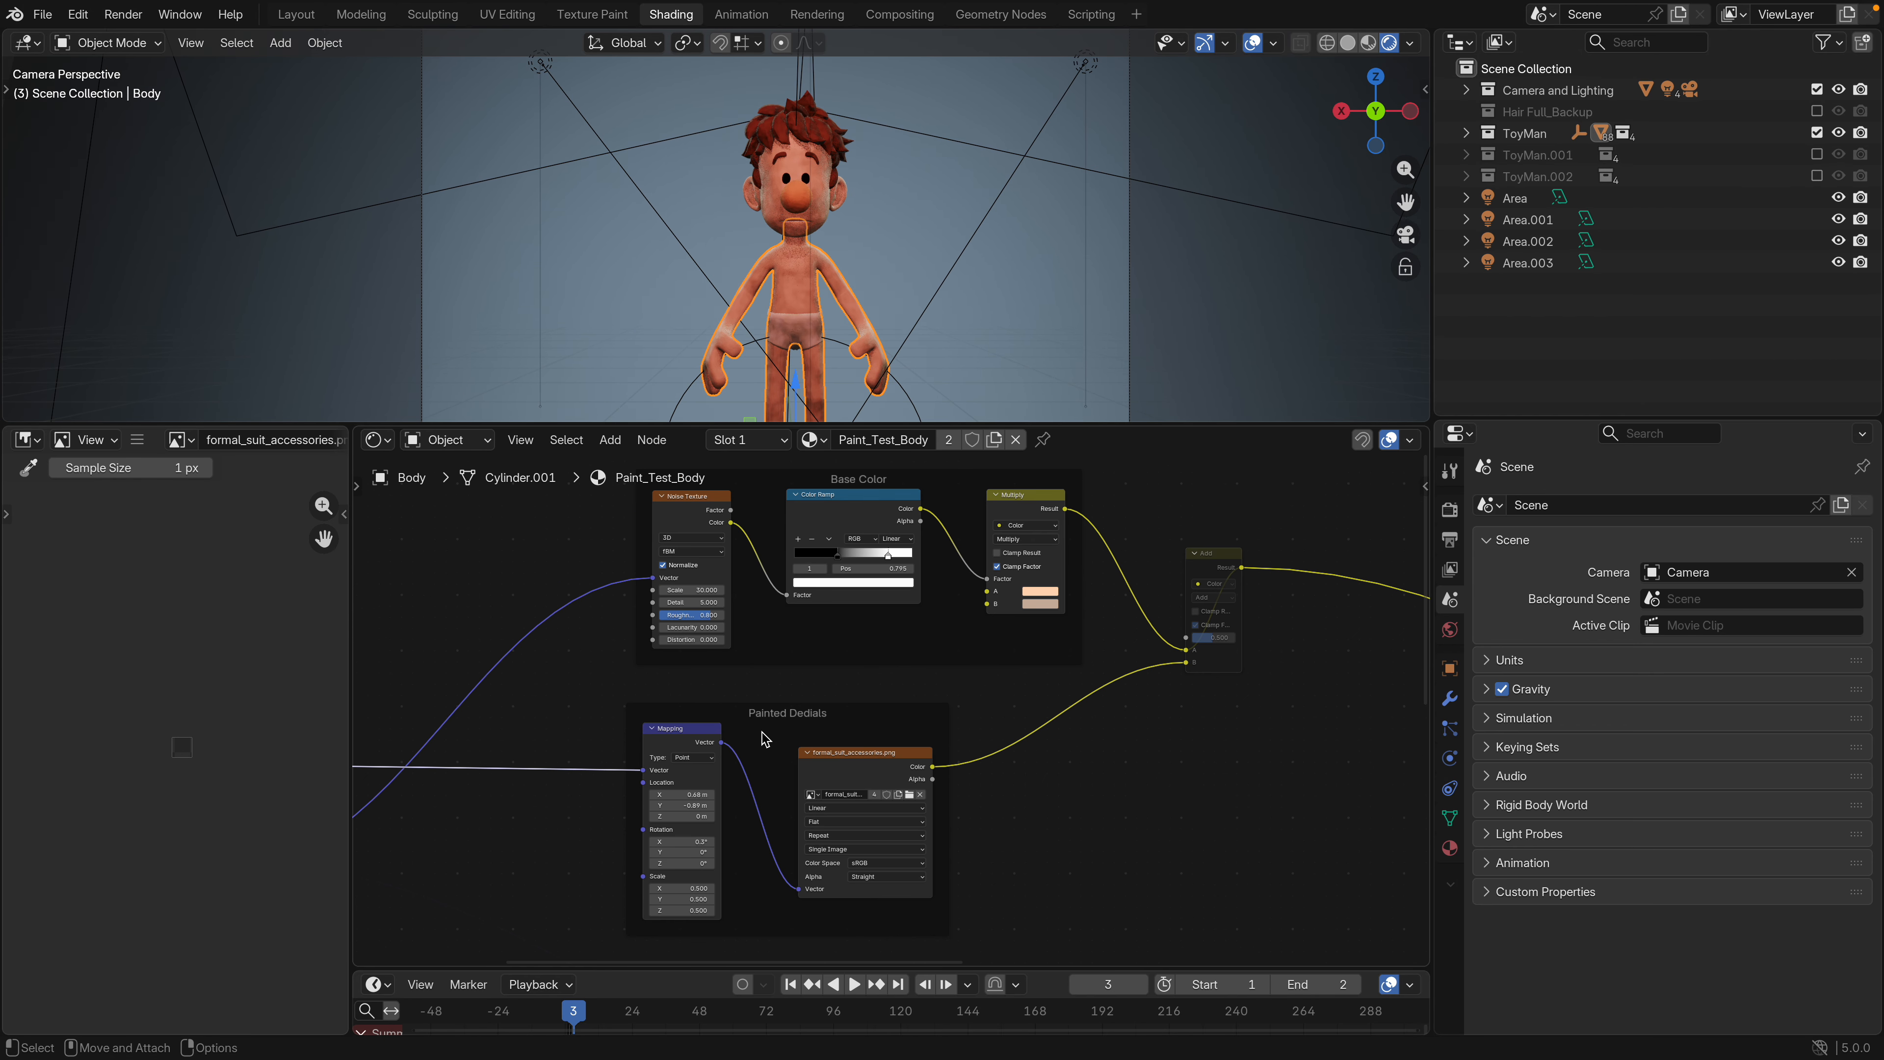
scroll(768, 737, "down", 5)
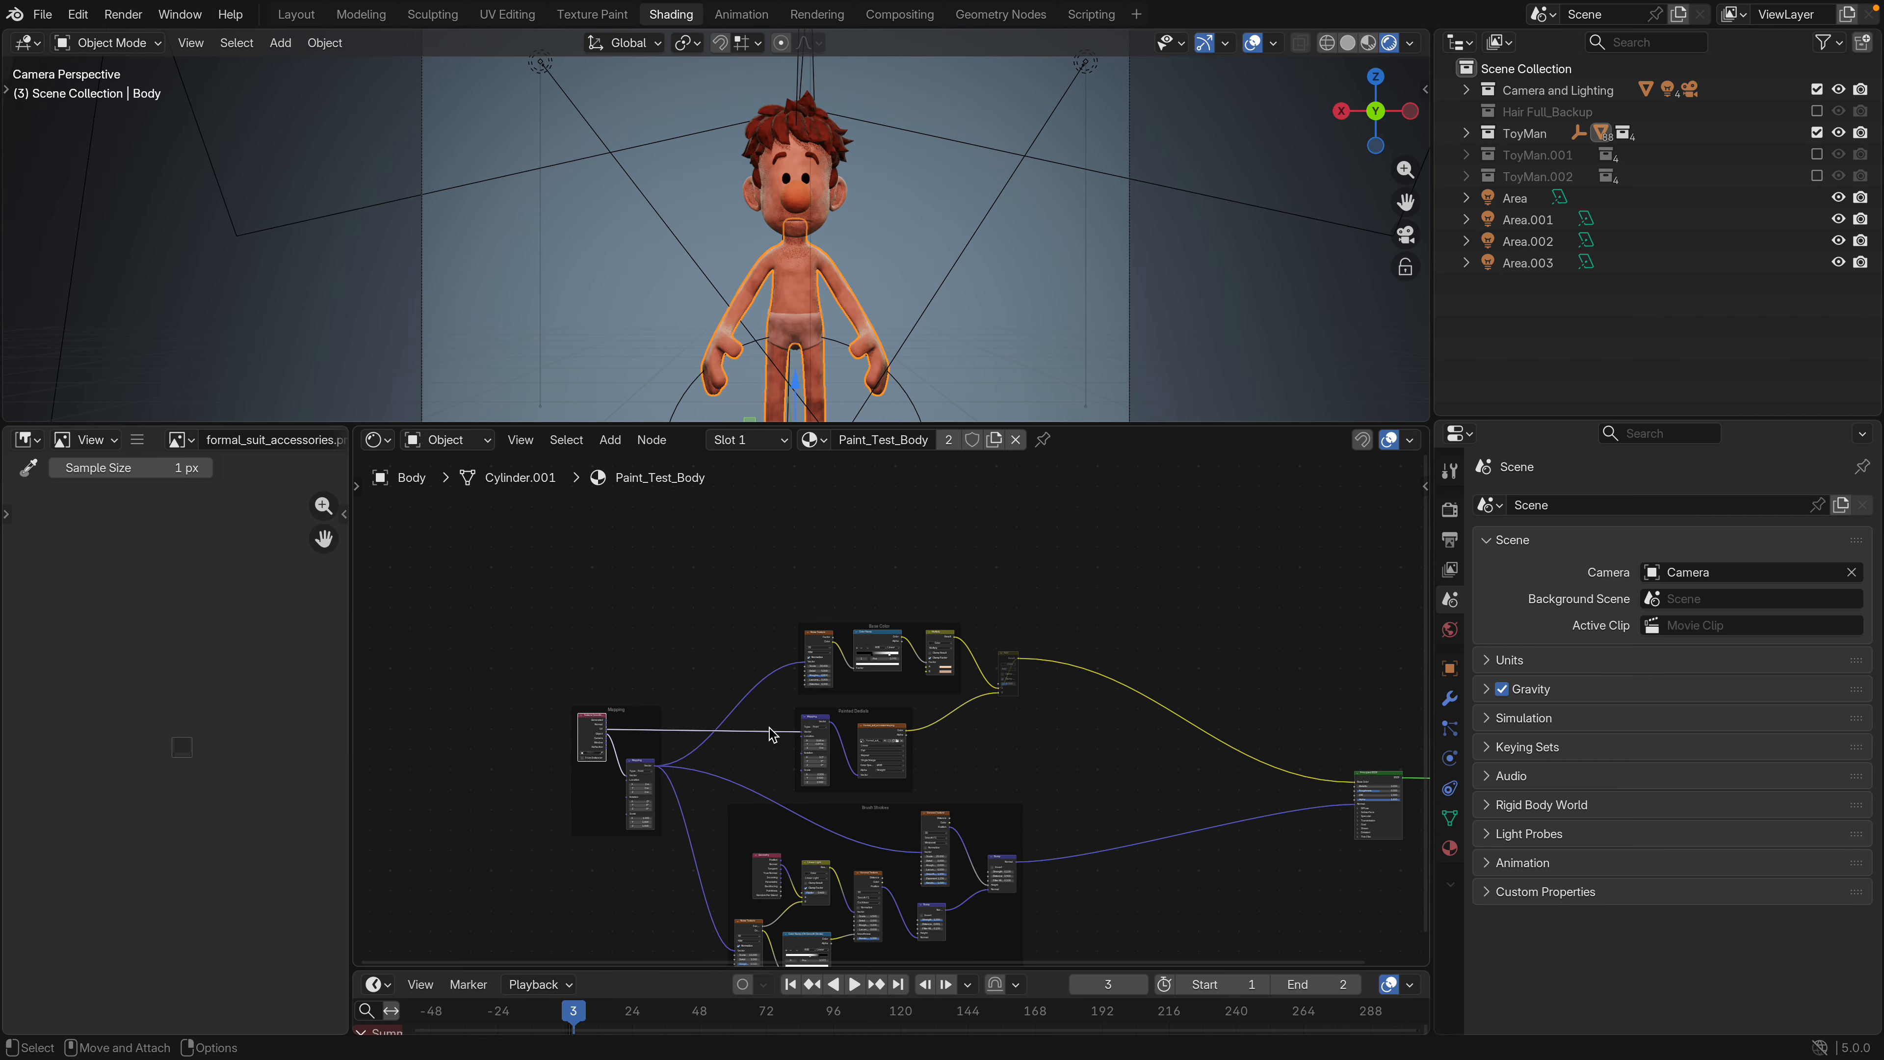
middle_click_drag(797, 738, 637, 589)
scroll(879, 670, "up", 3)
middle_click_drag(905, 683, 998, 717)
scroll(921, 667, "up", 1)
scroll(912, 663, "up", 1)
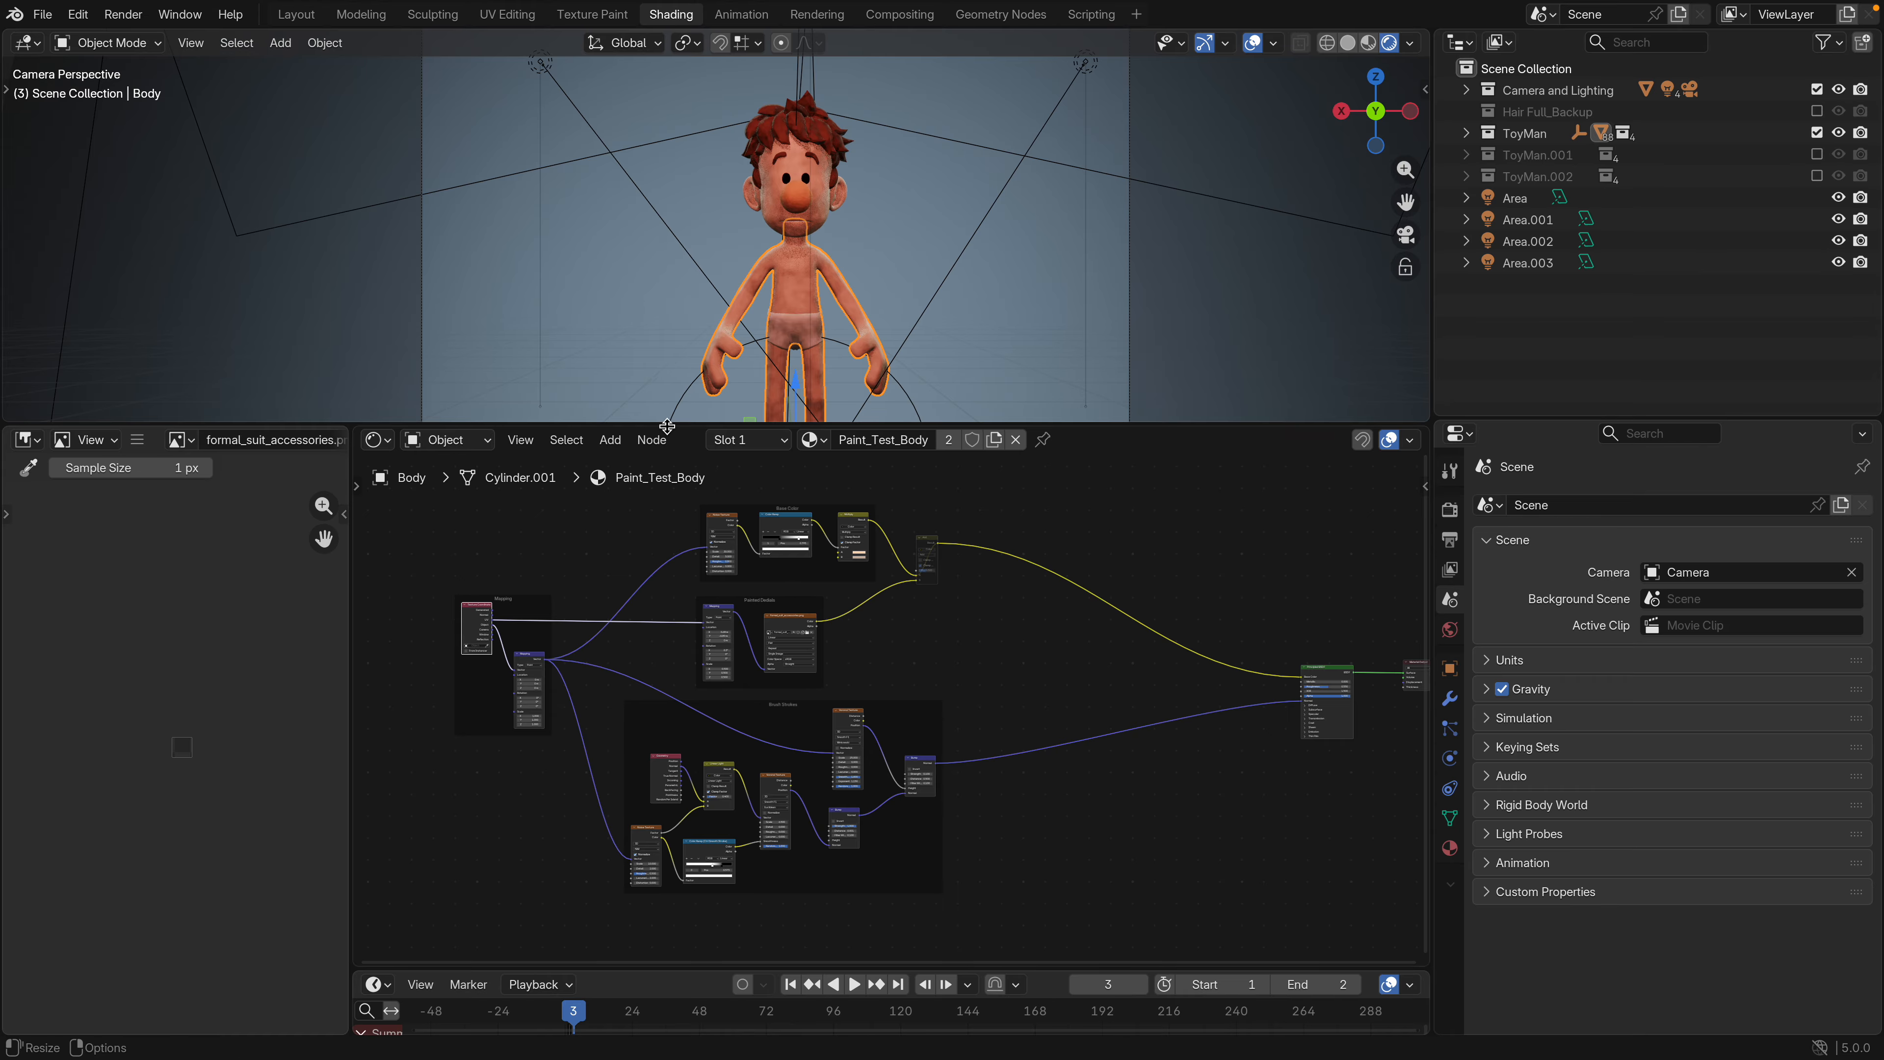
Enlarge the viewport again, select the character's underwear and examine the rendered skin and clothing textures from several angles
left_click_drag(668, 427, 710, 831)
left_click(779, 550)
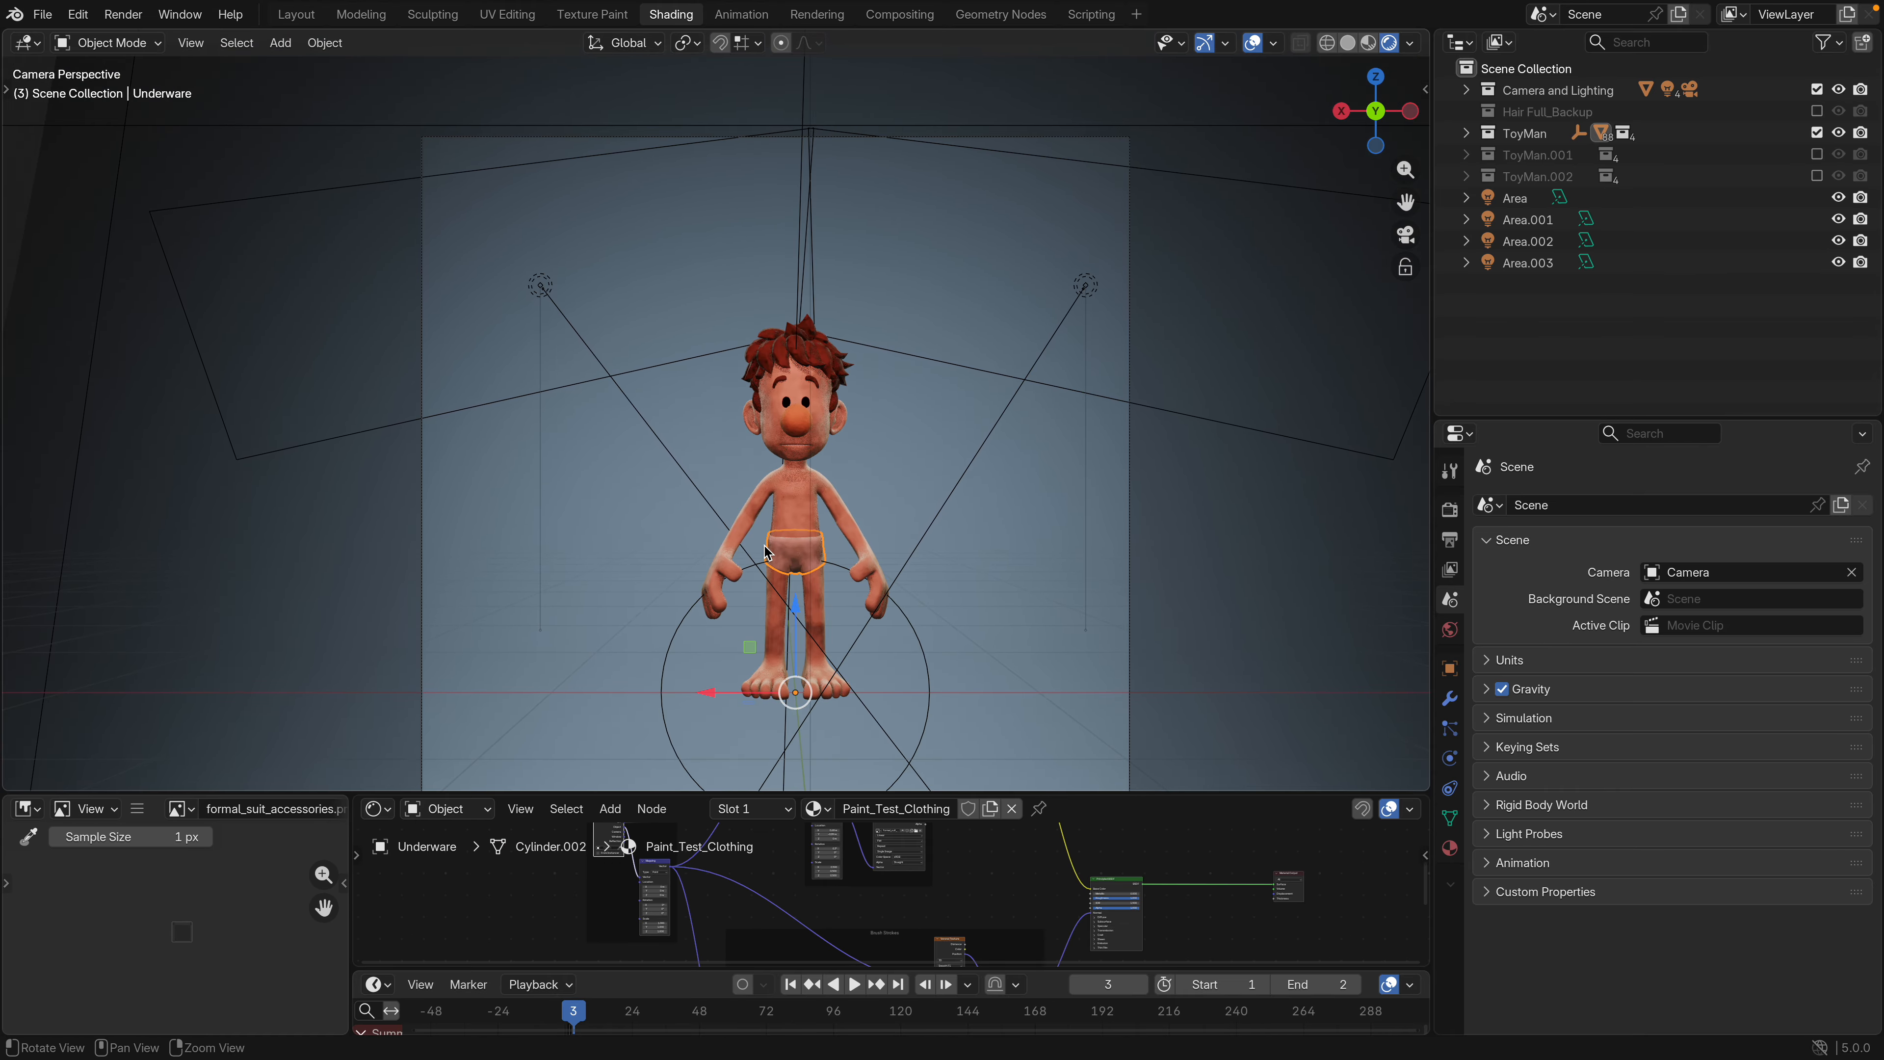
mouse_move(778, 550)
middle_mouse_down()
mouse_move(1106, 560)
mouse_move(605, 543)
middle_mouse_up()
scroll(655, 404, "up", 5)
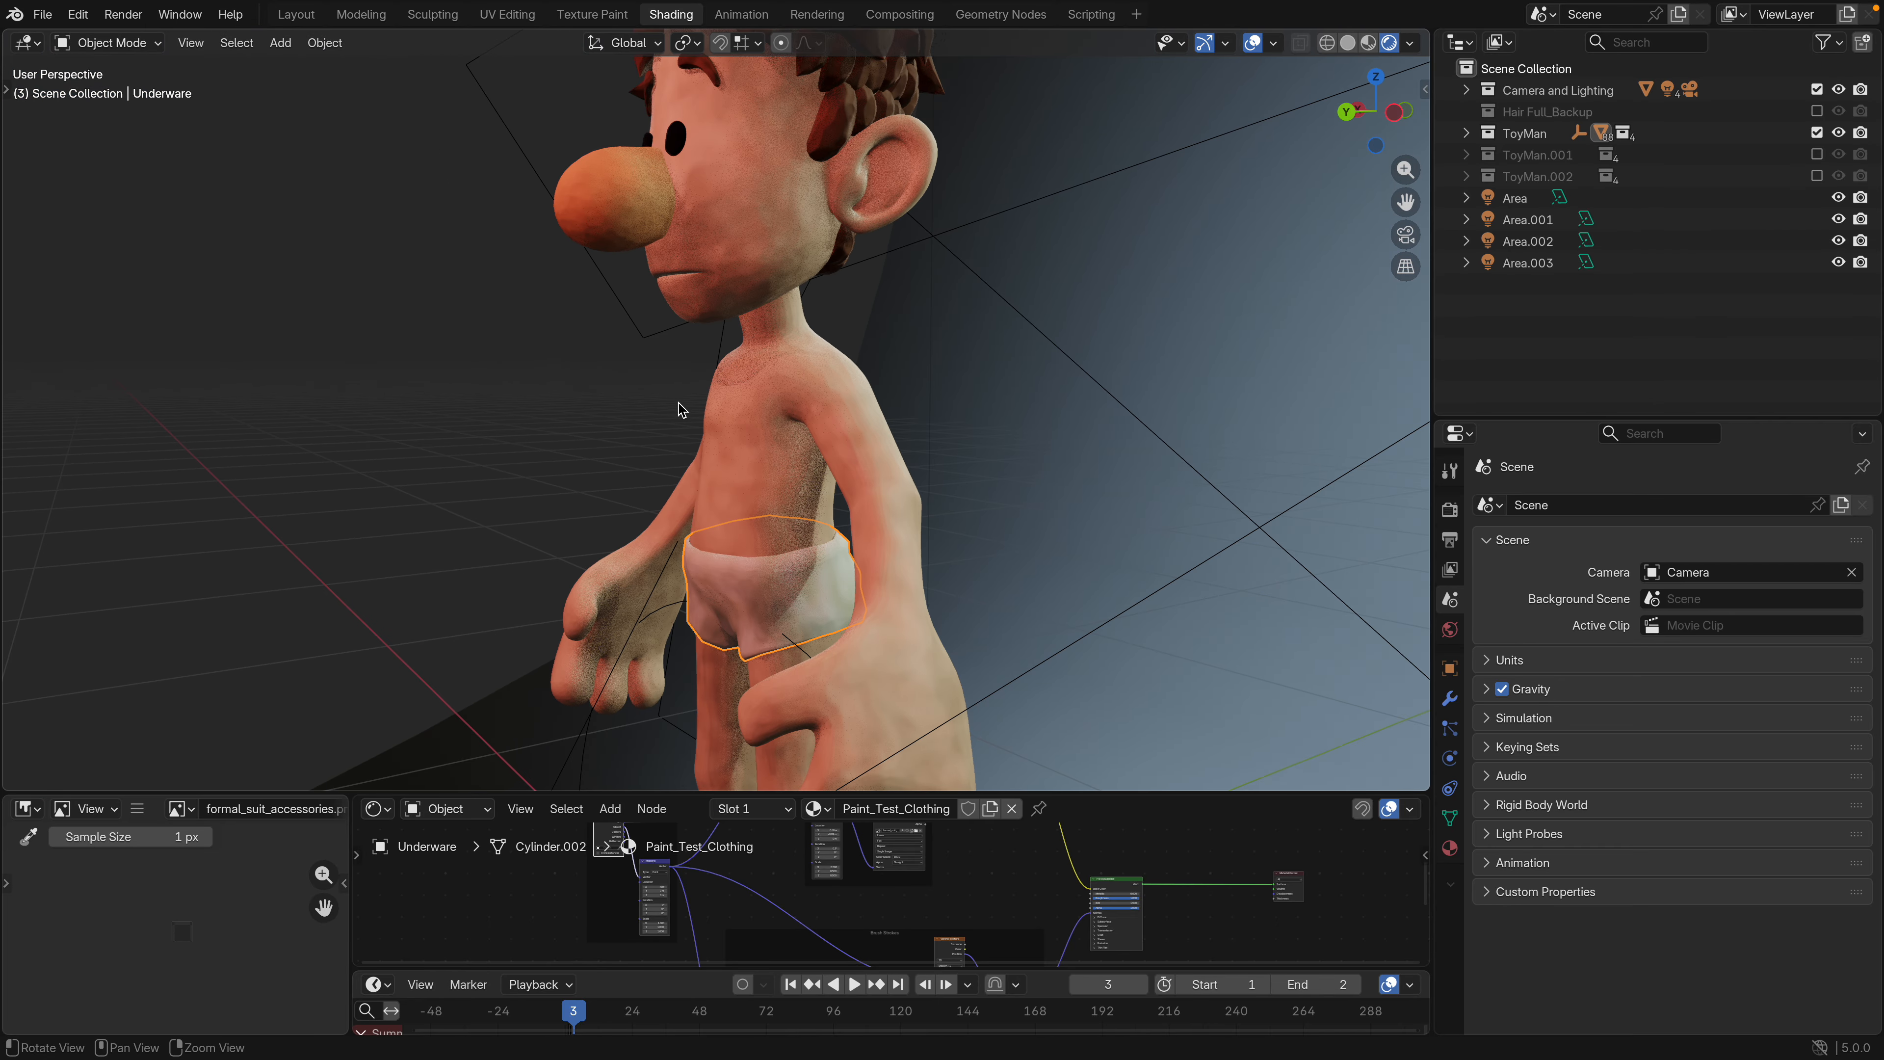
middle_click_drag(681, 408, 734, 518)
scroll(1007, 449, "down", 5)
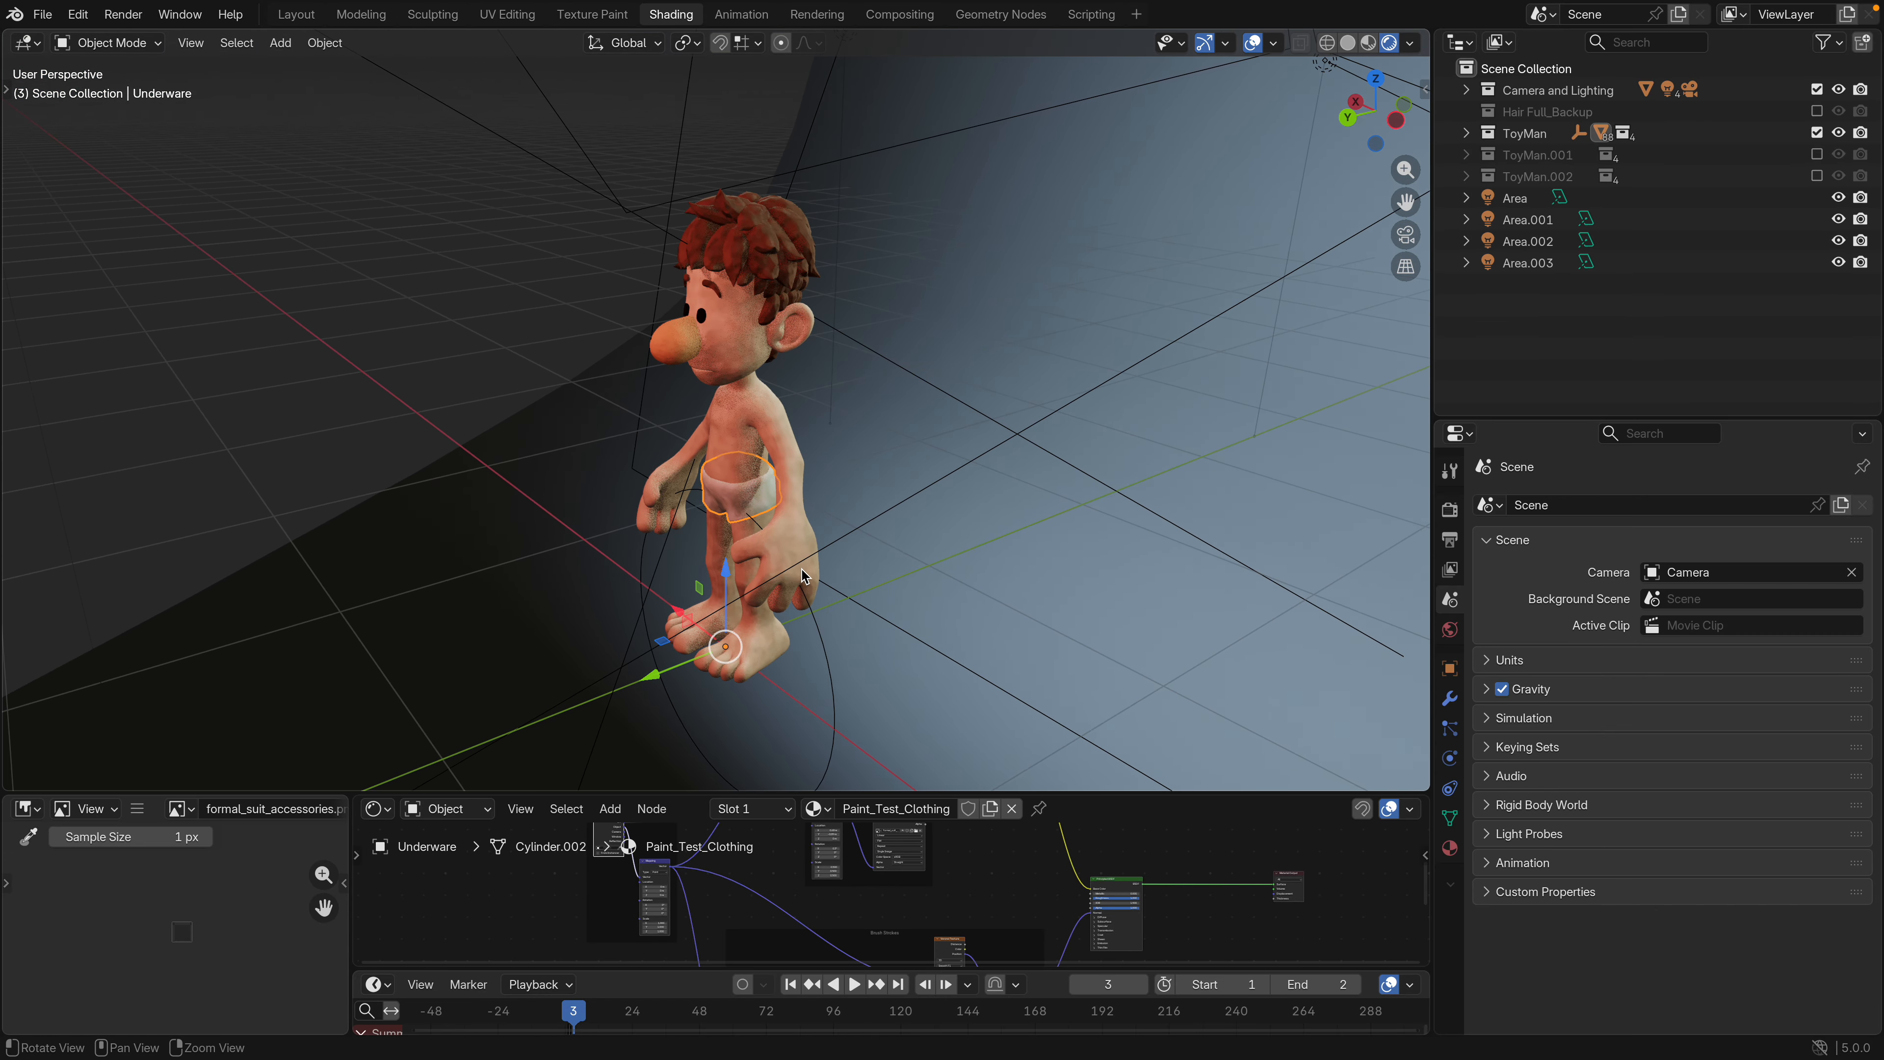
middle_click_drag(810, 591, 1014, 576)
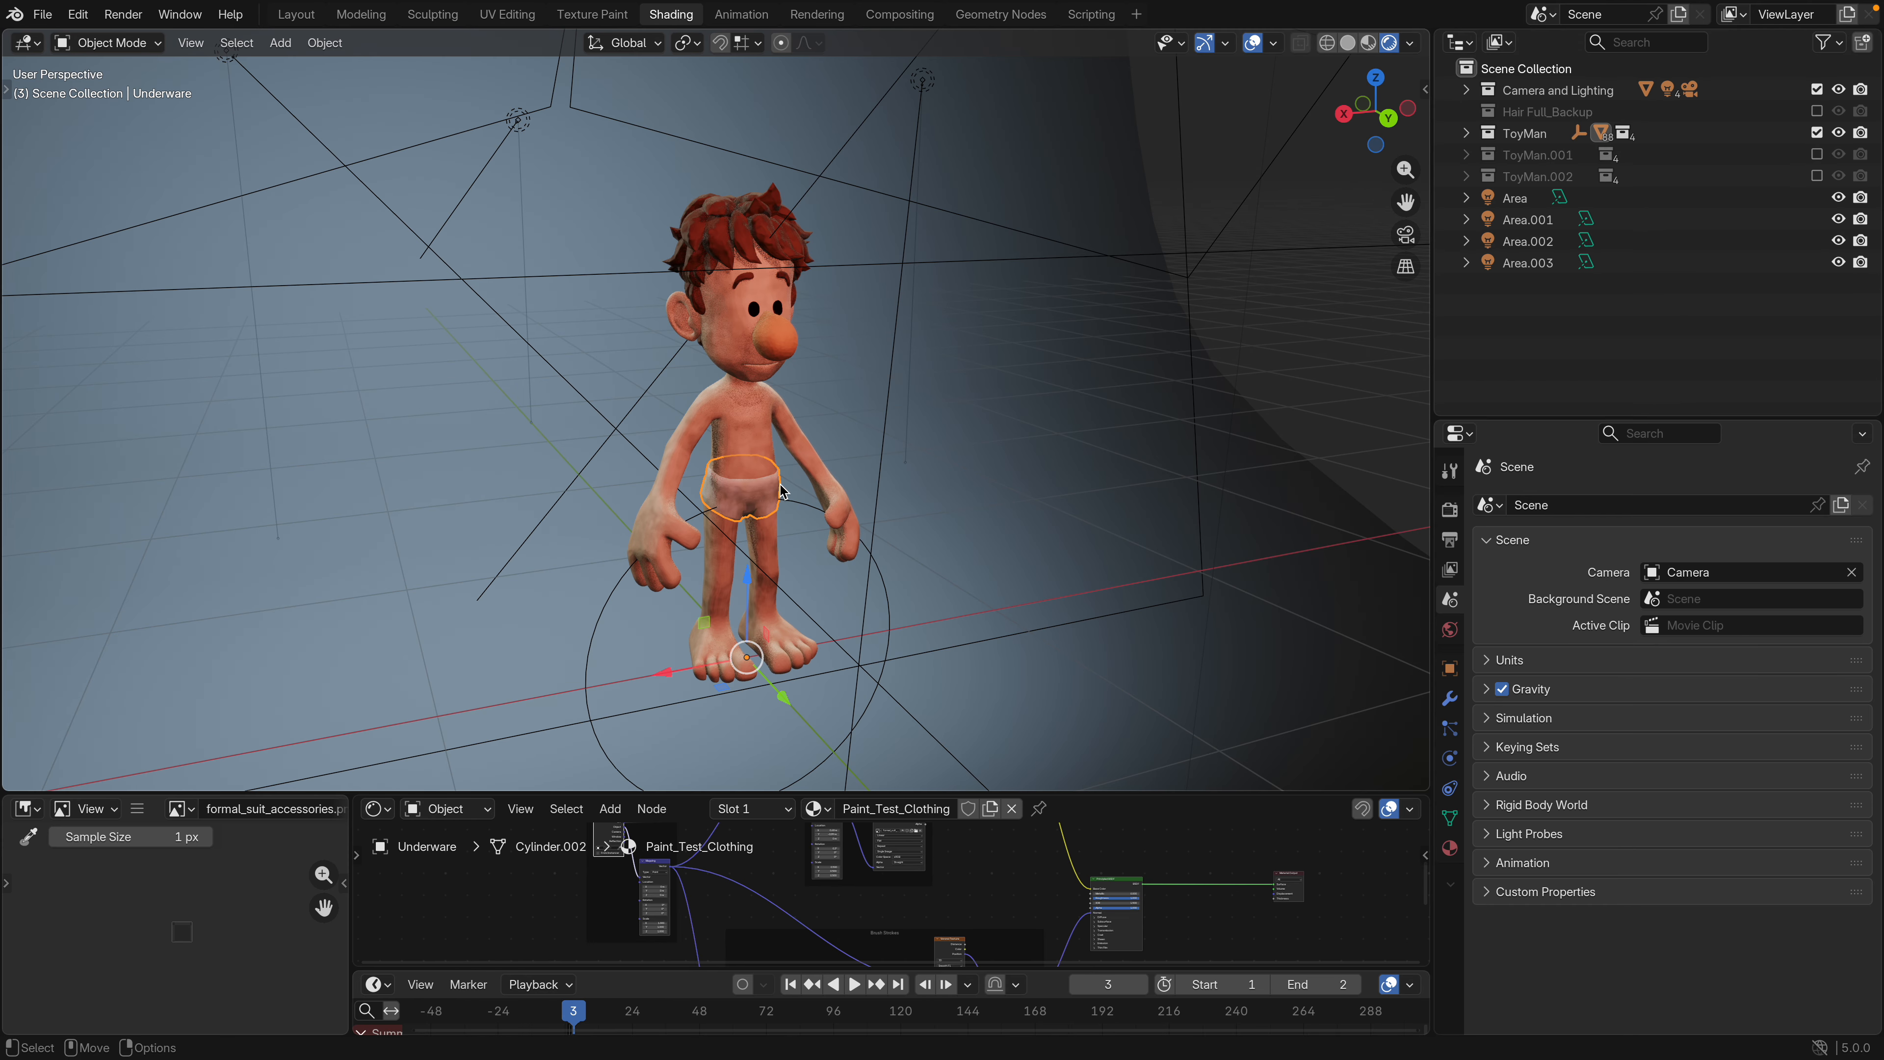
scroll(780, 487, "up", 5)
middle_click_drag(780, 483, 686, 486)
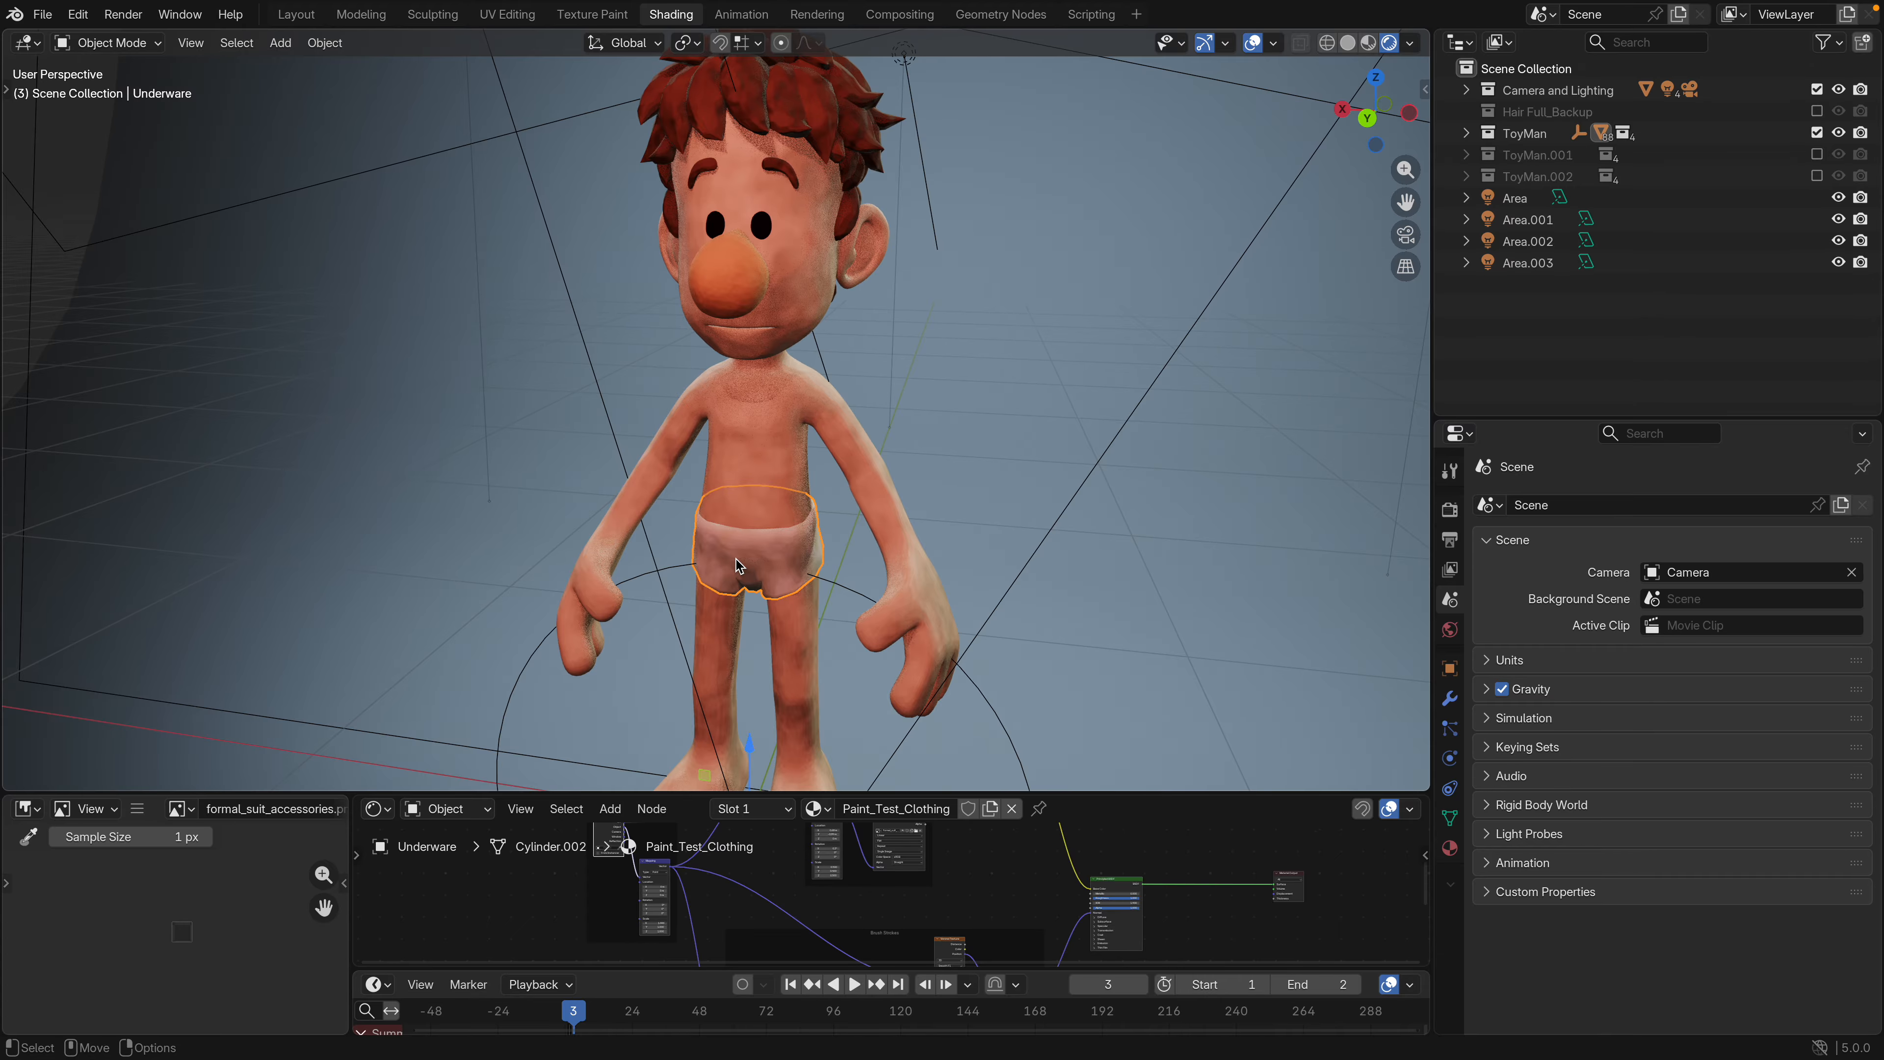
middle_click_drag(671, 491, 385, 285)
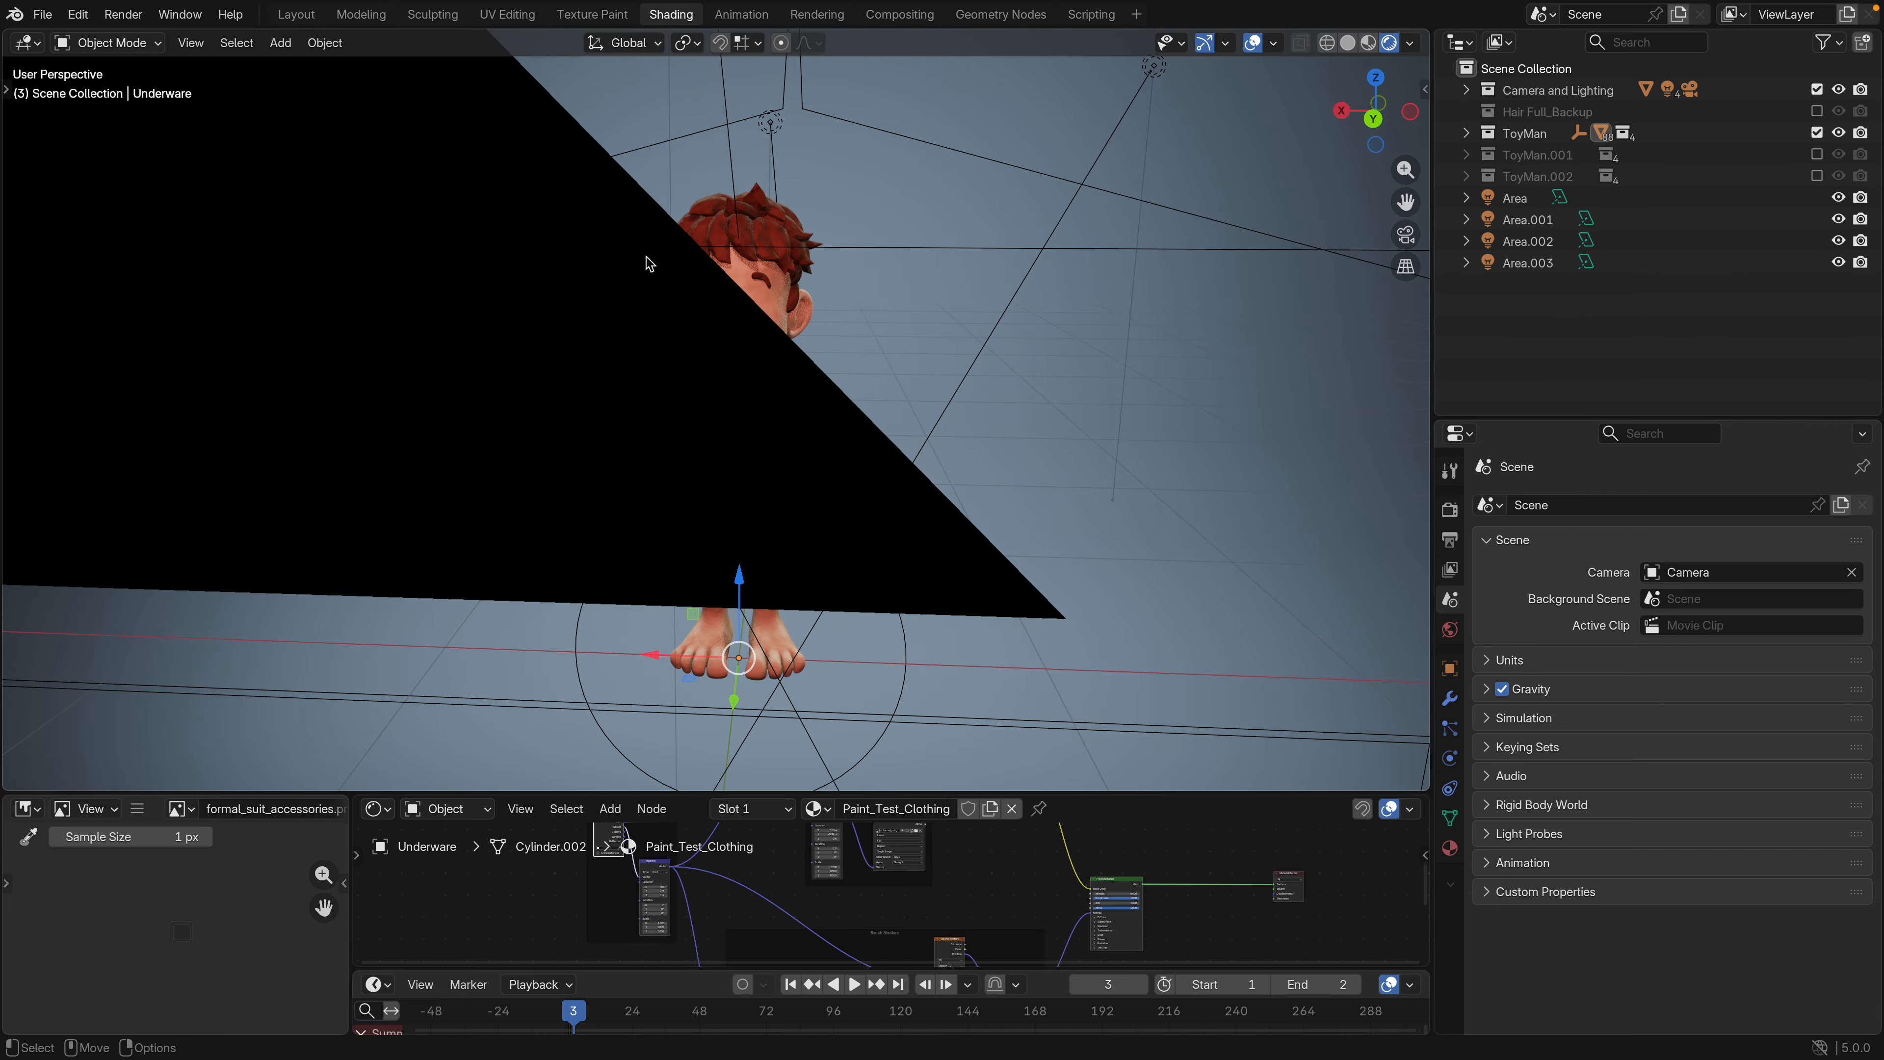
left_click_drag(645, 256, 558, 258, "alt")
scroll(690, 330, "up", 6)
scroll(694, 338, "down", 3)
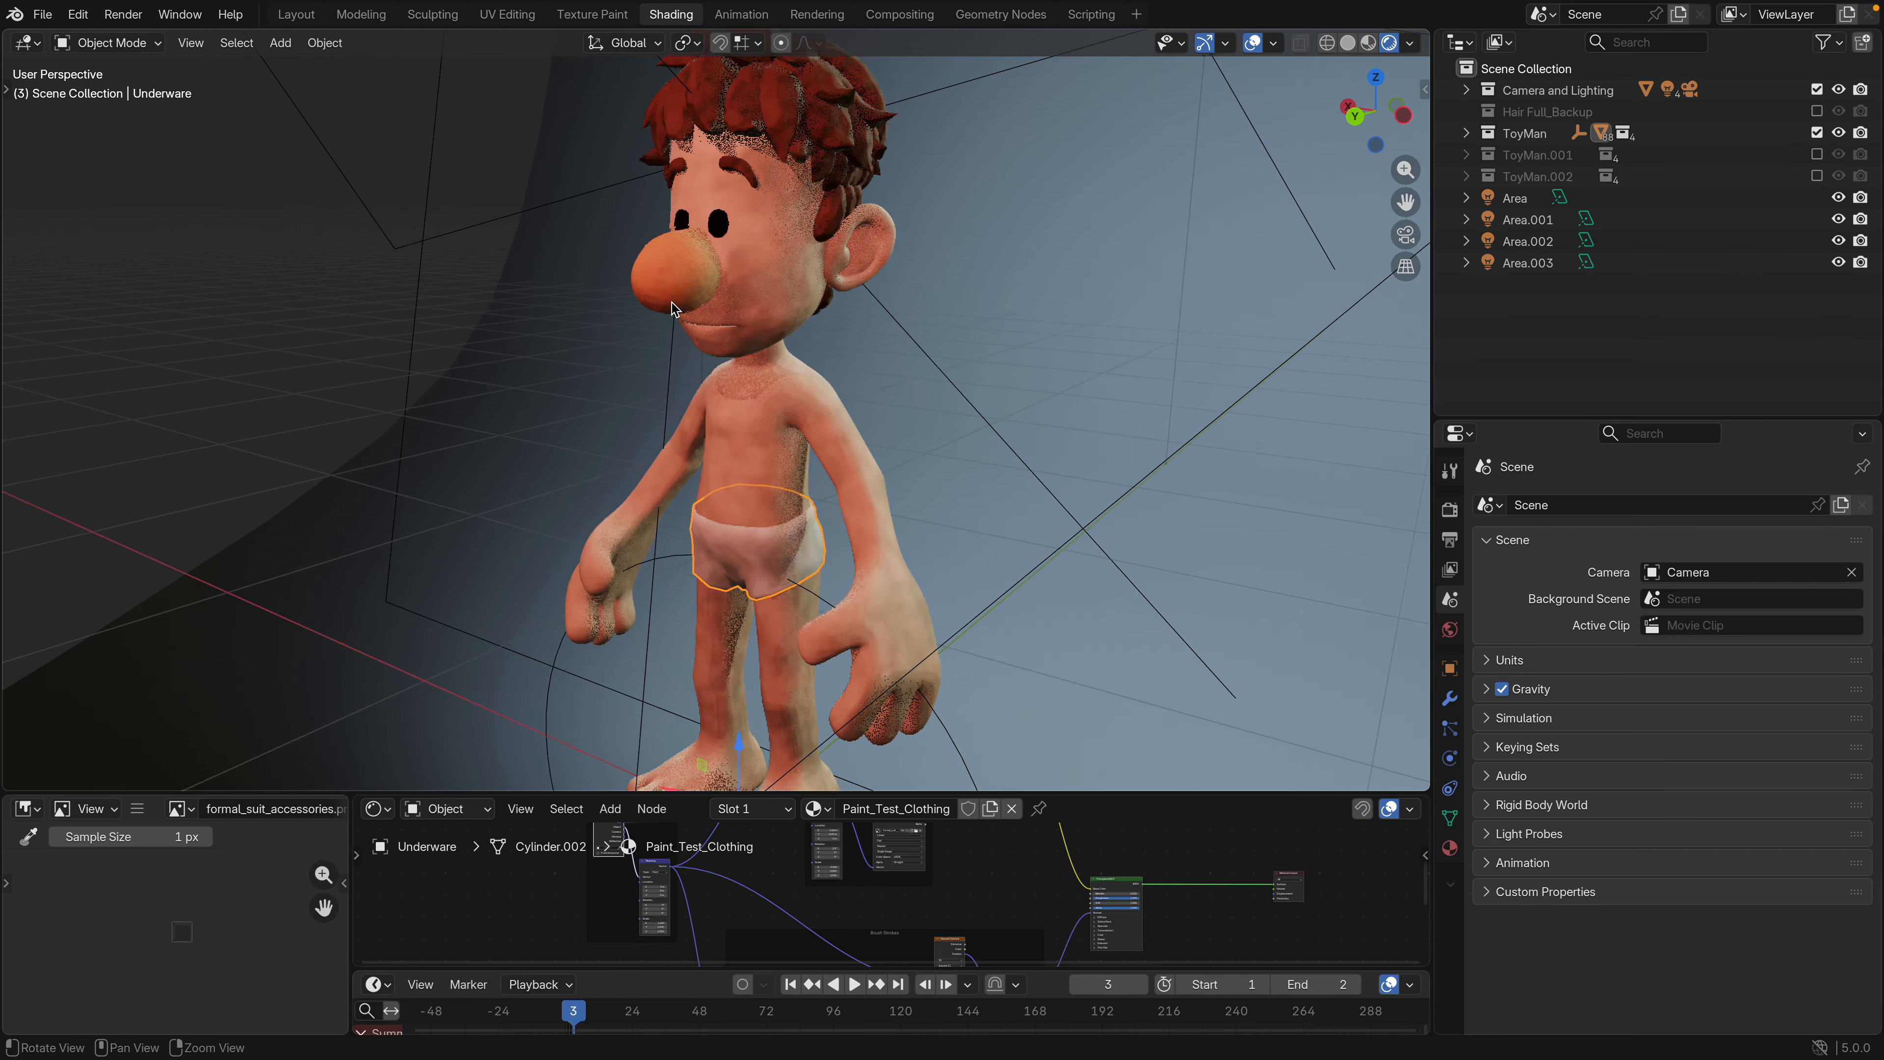
mouse_move(671, 303)
right_mouse_down("alt")
mouse_move(626, 308)
mouse_move(654, 316)
right_mouse_up("alt")
left_click_drag(653, 315, 639, 306, "alt")
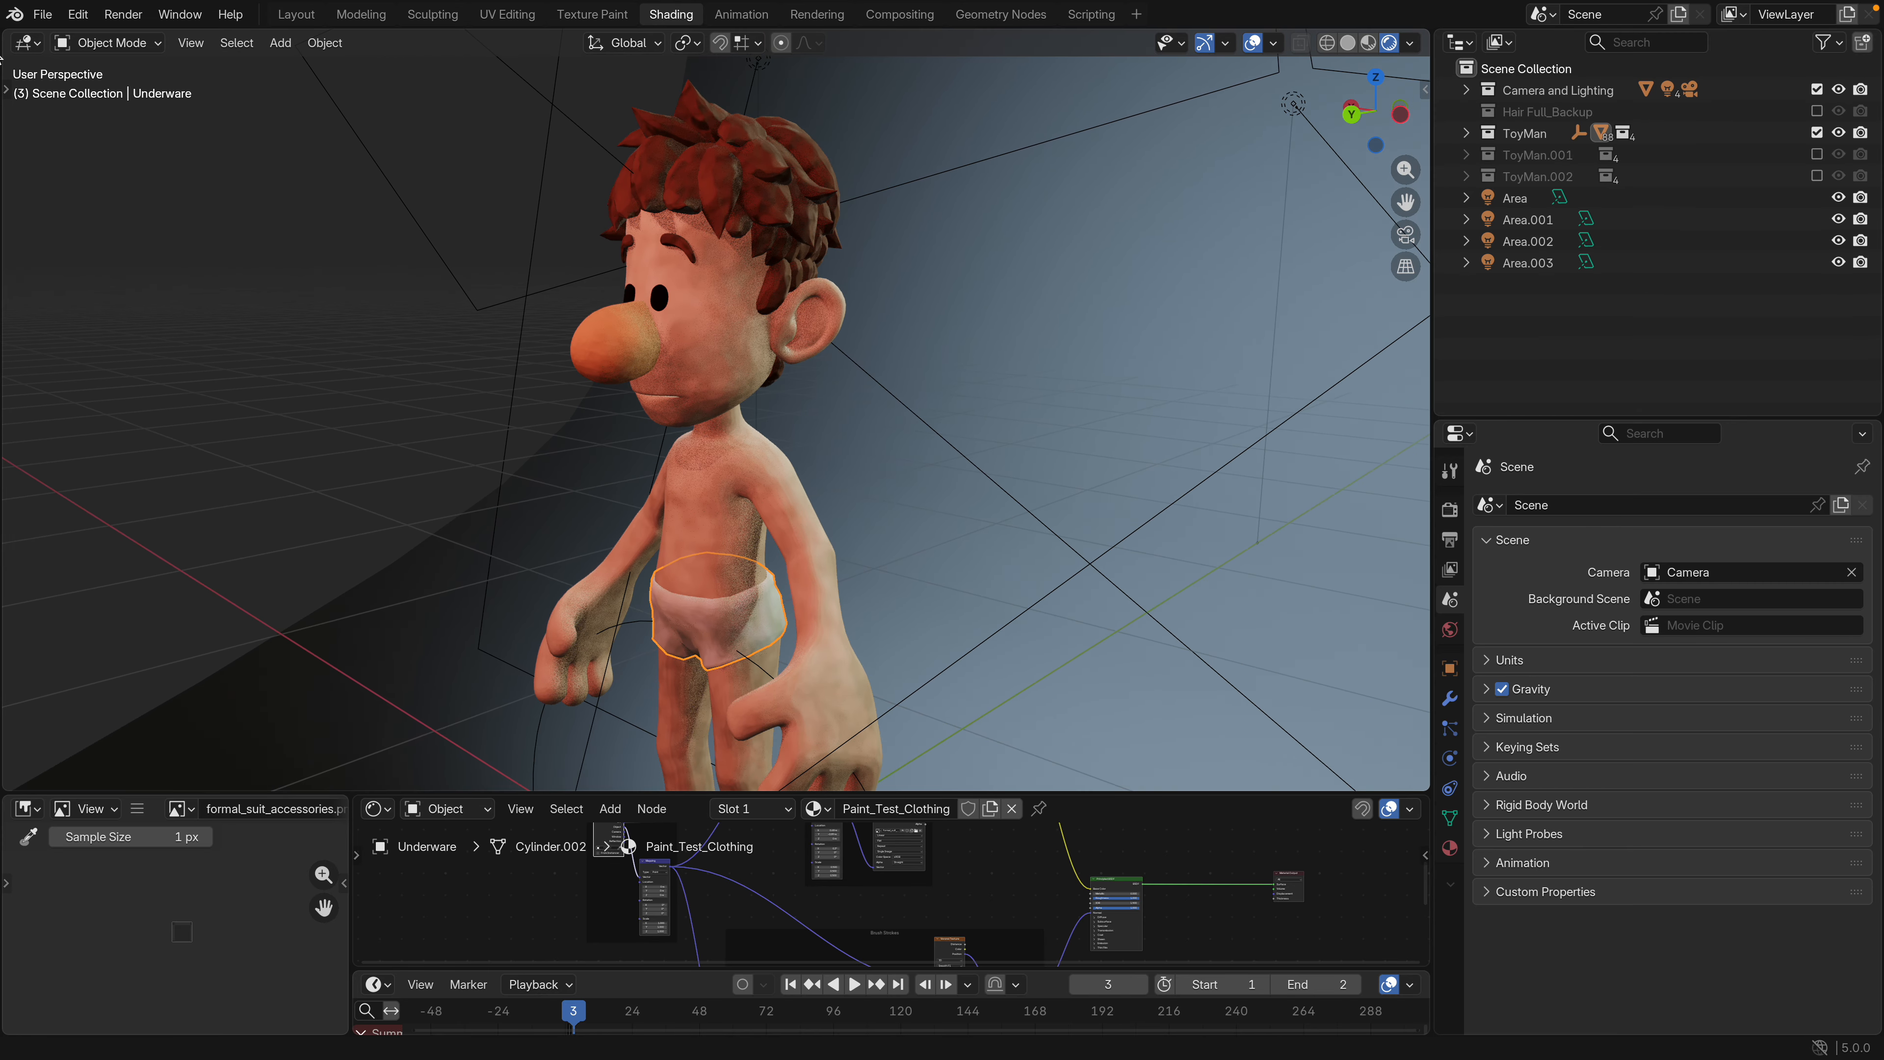
Open Ca_Fluffy_Model_021_ReadyToRig.blend, discarding the changes to the ToyMan file
left_click(44, 22)
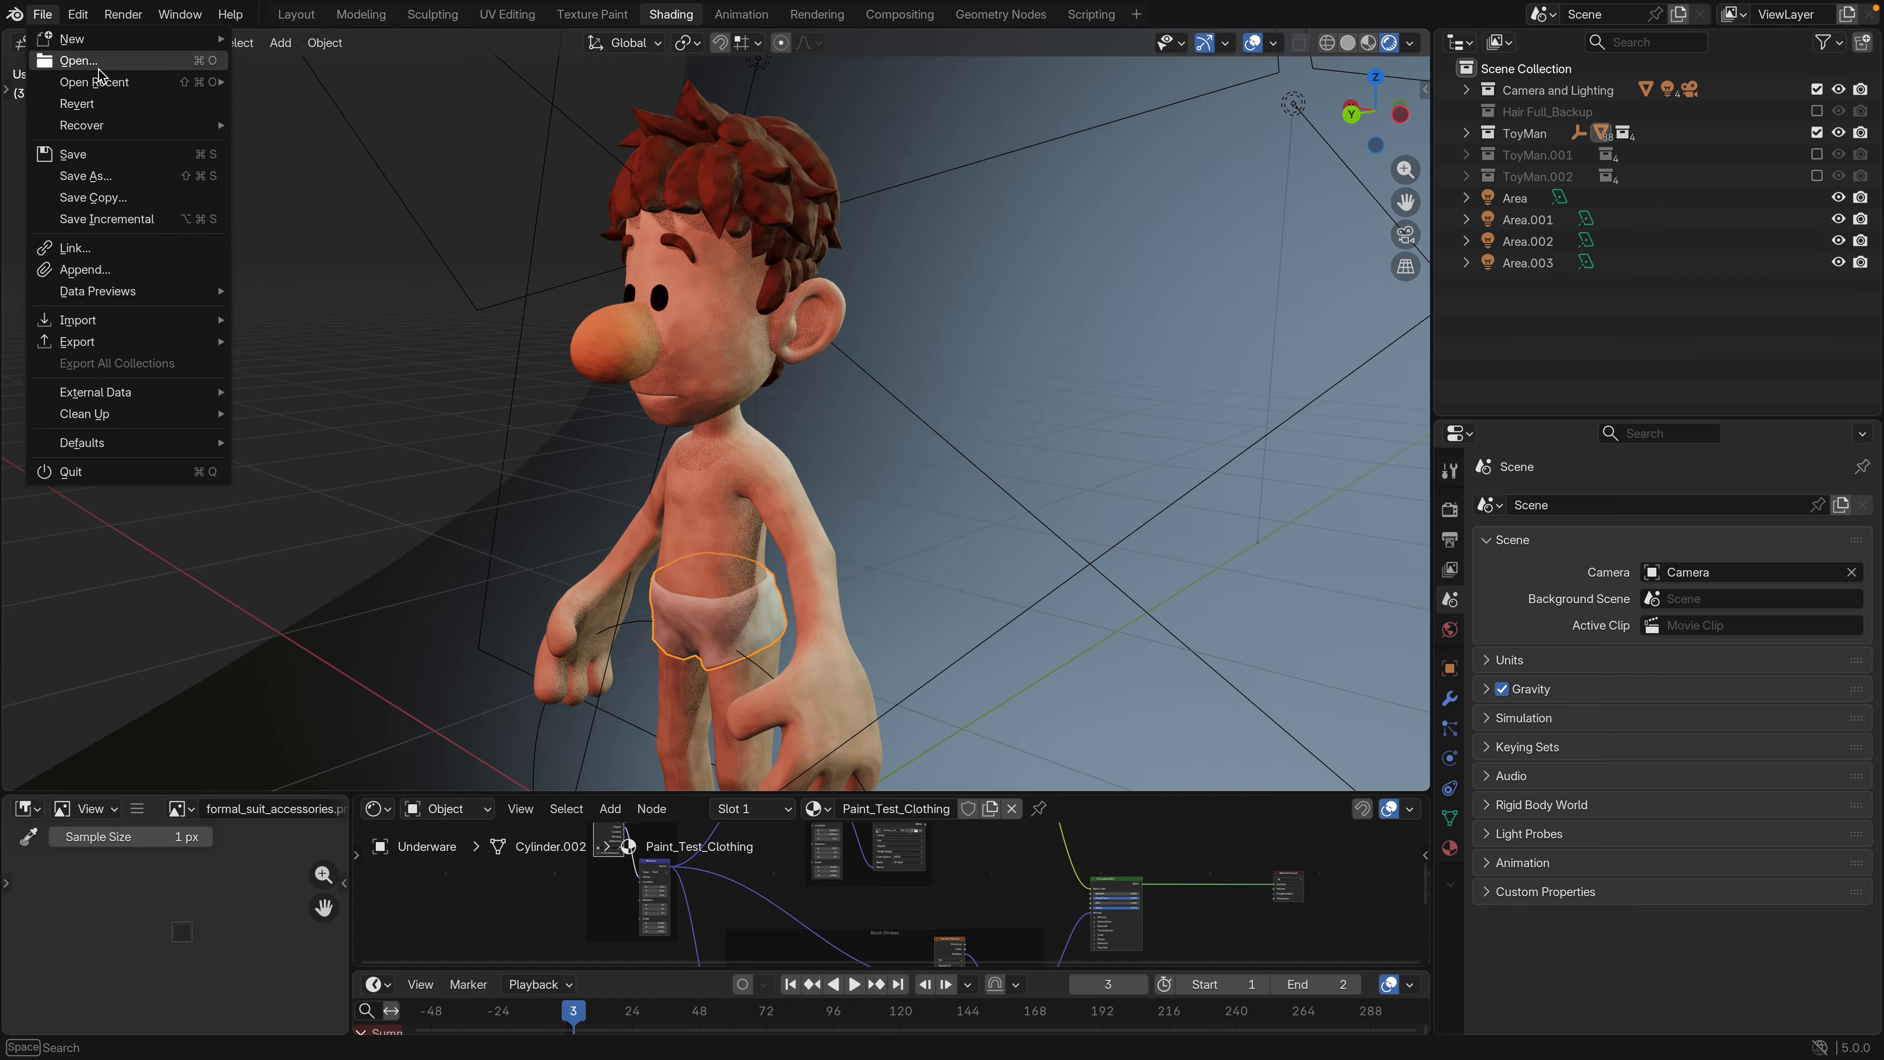
left_click(104, 62)
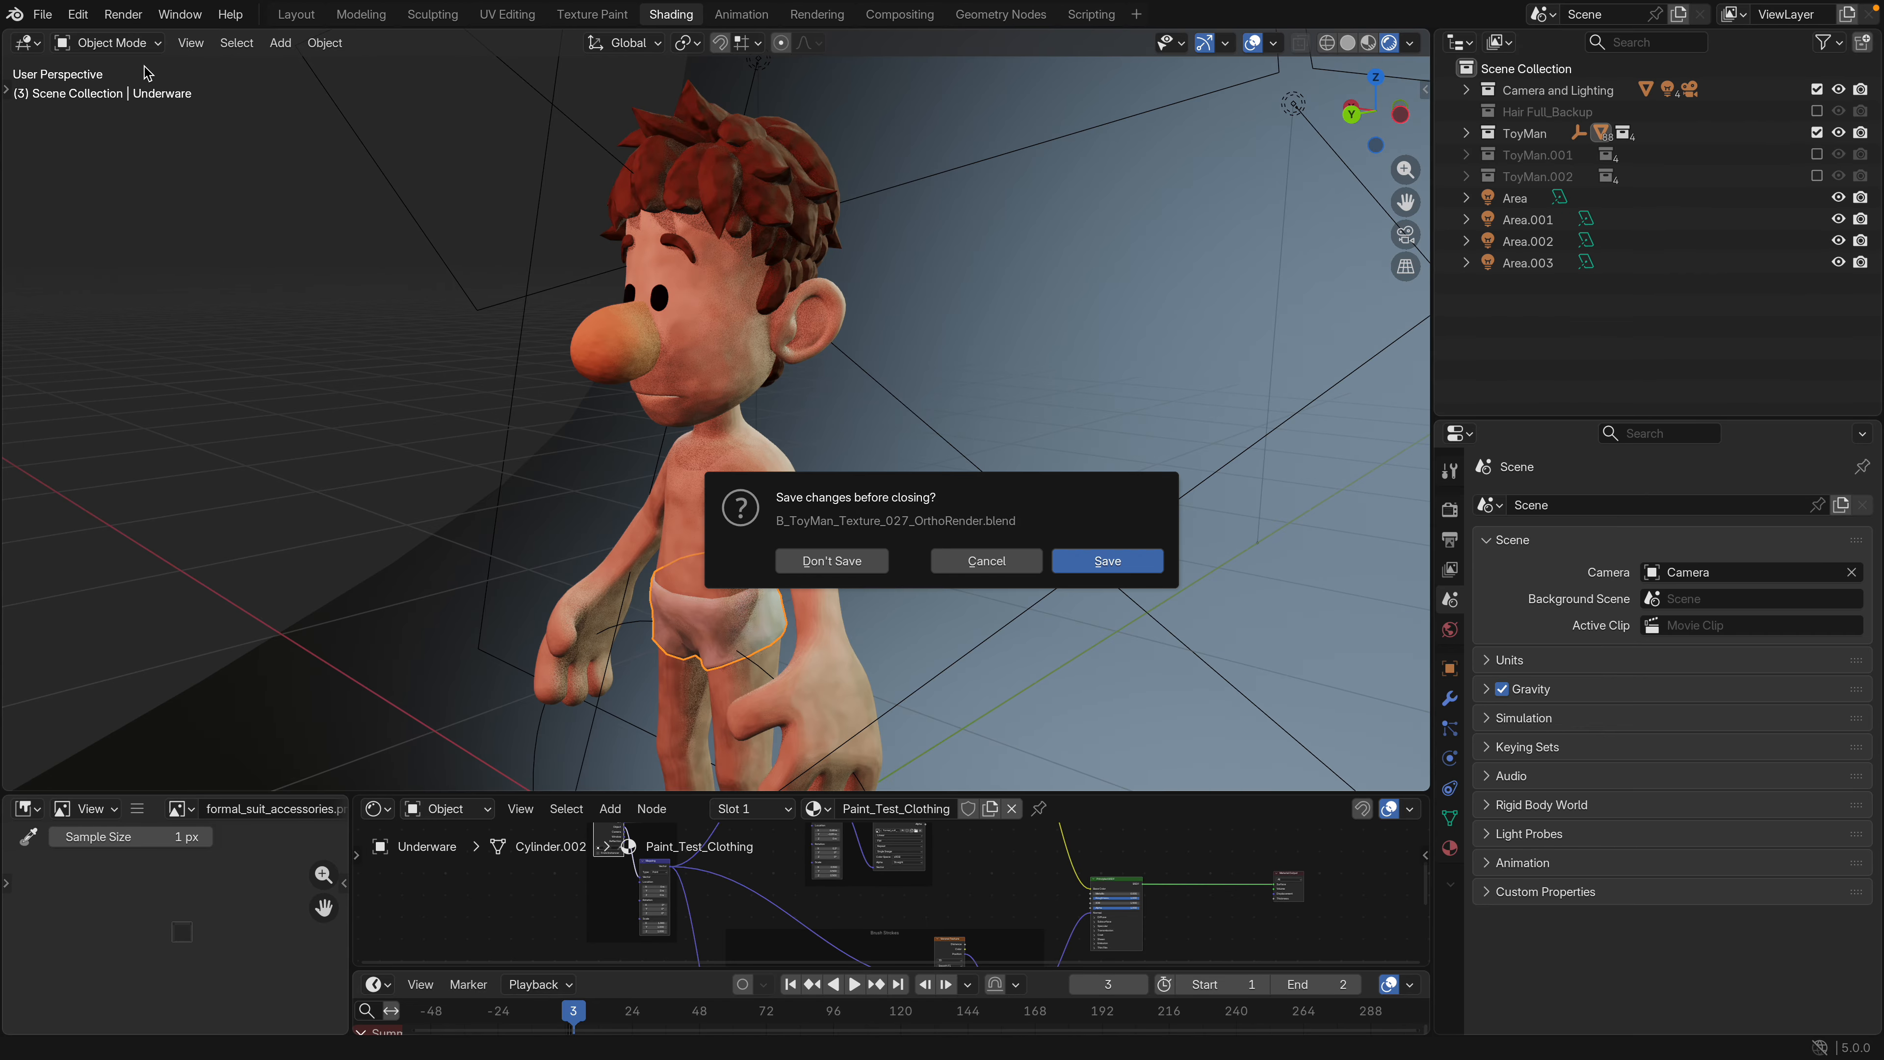
left_click(866, 562)
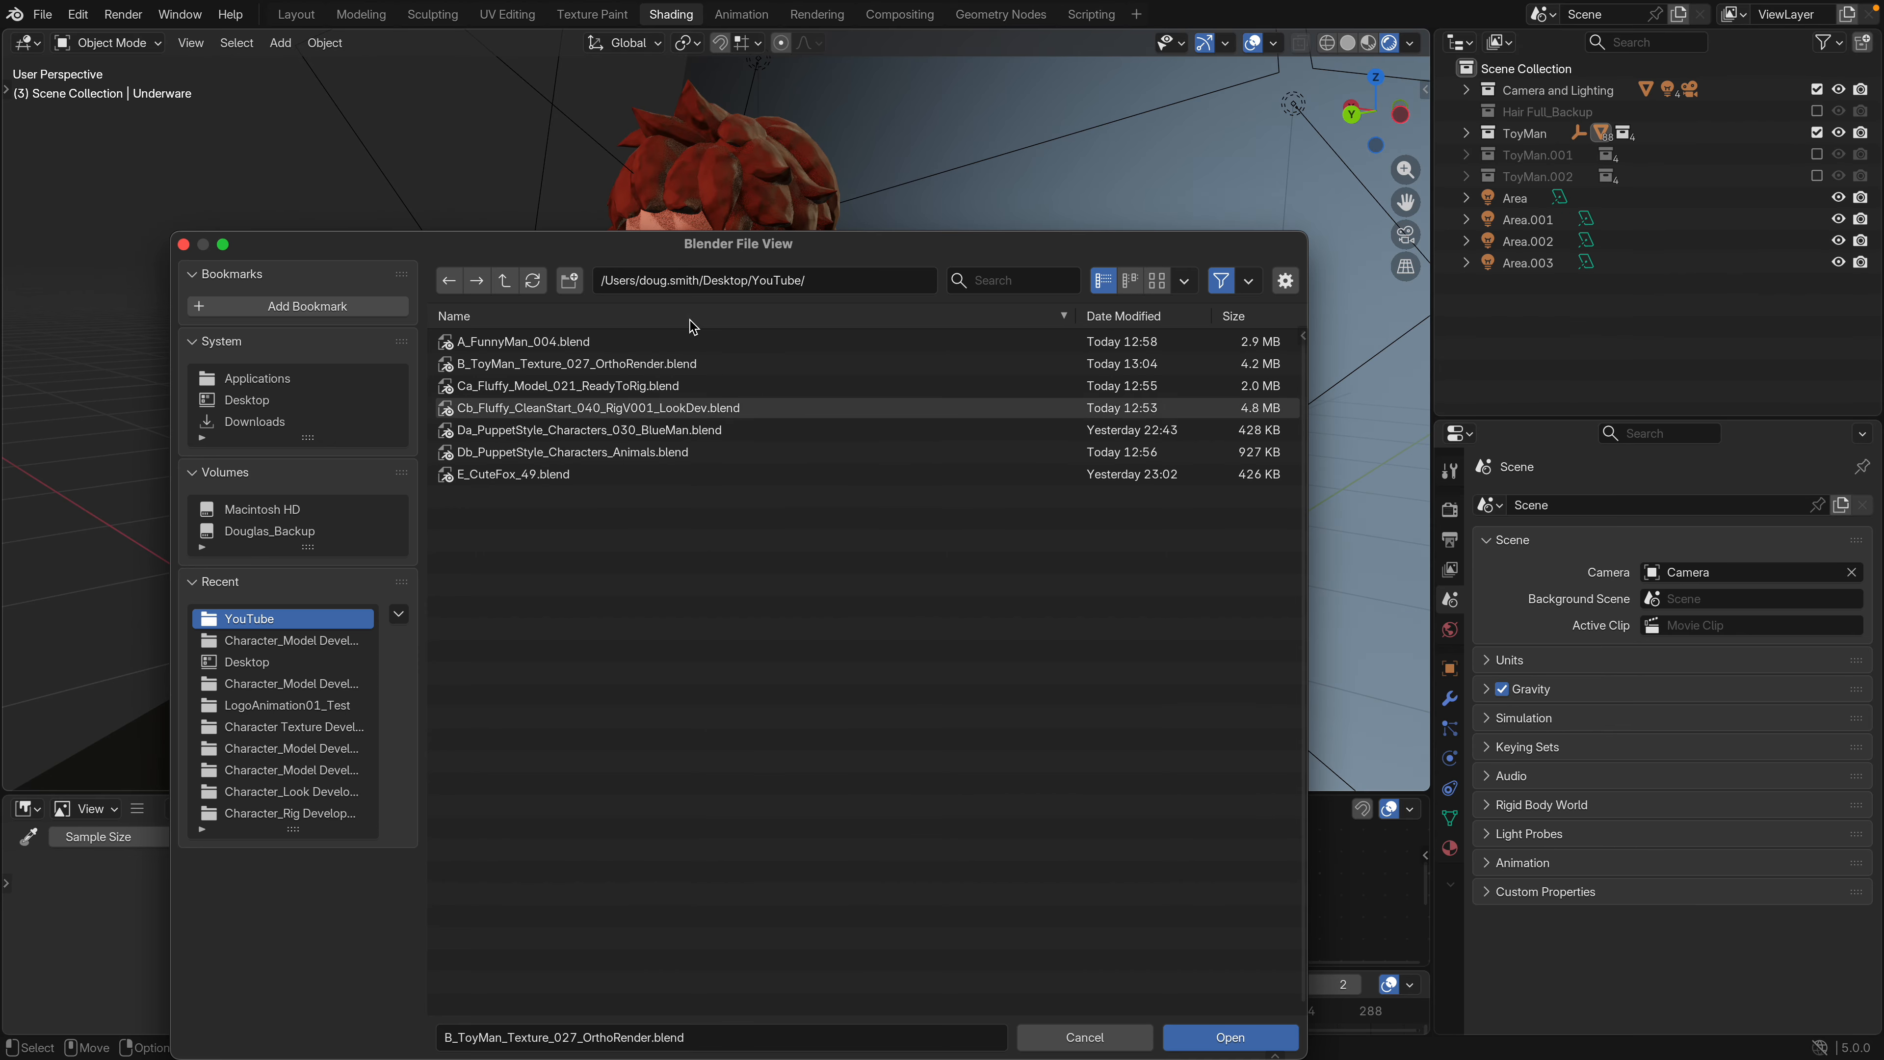
left_click(601, 391)
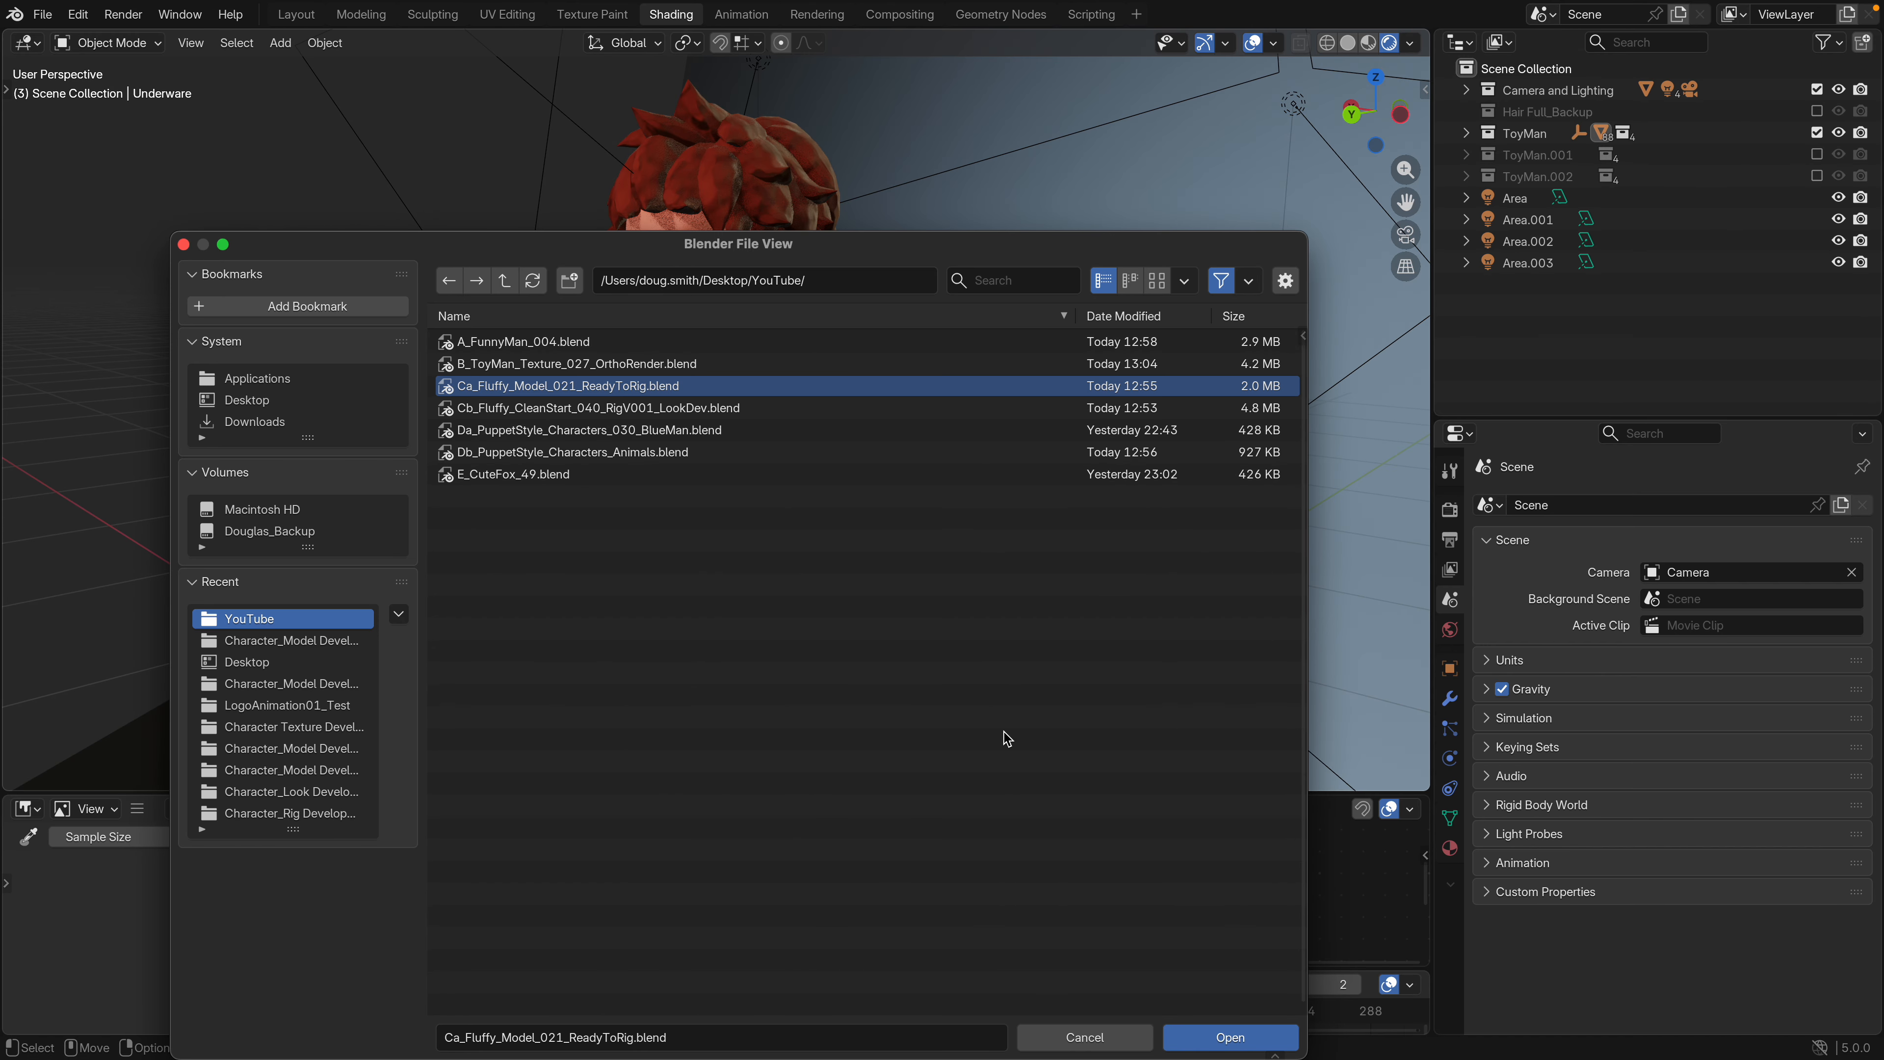
left_click(1227, 1038)
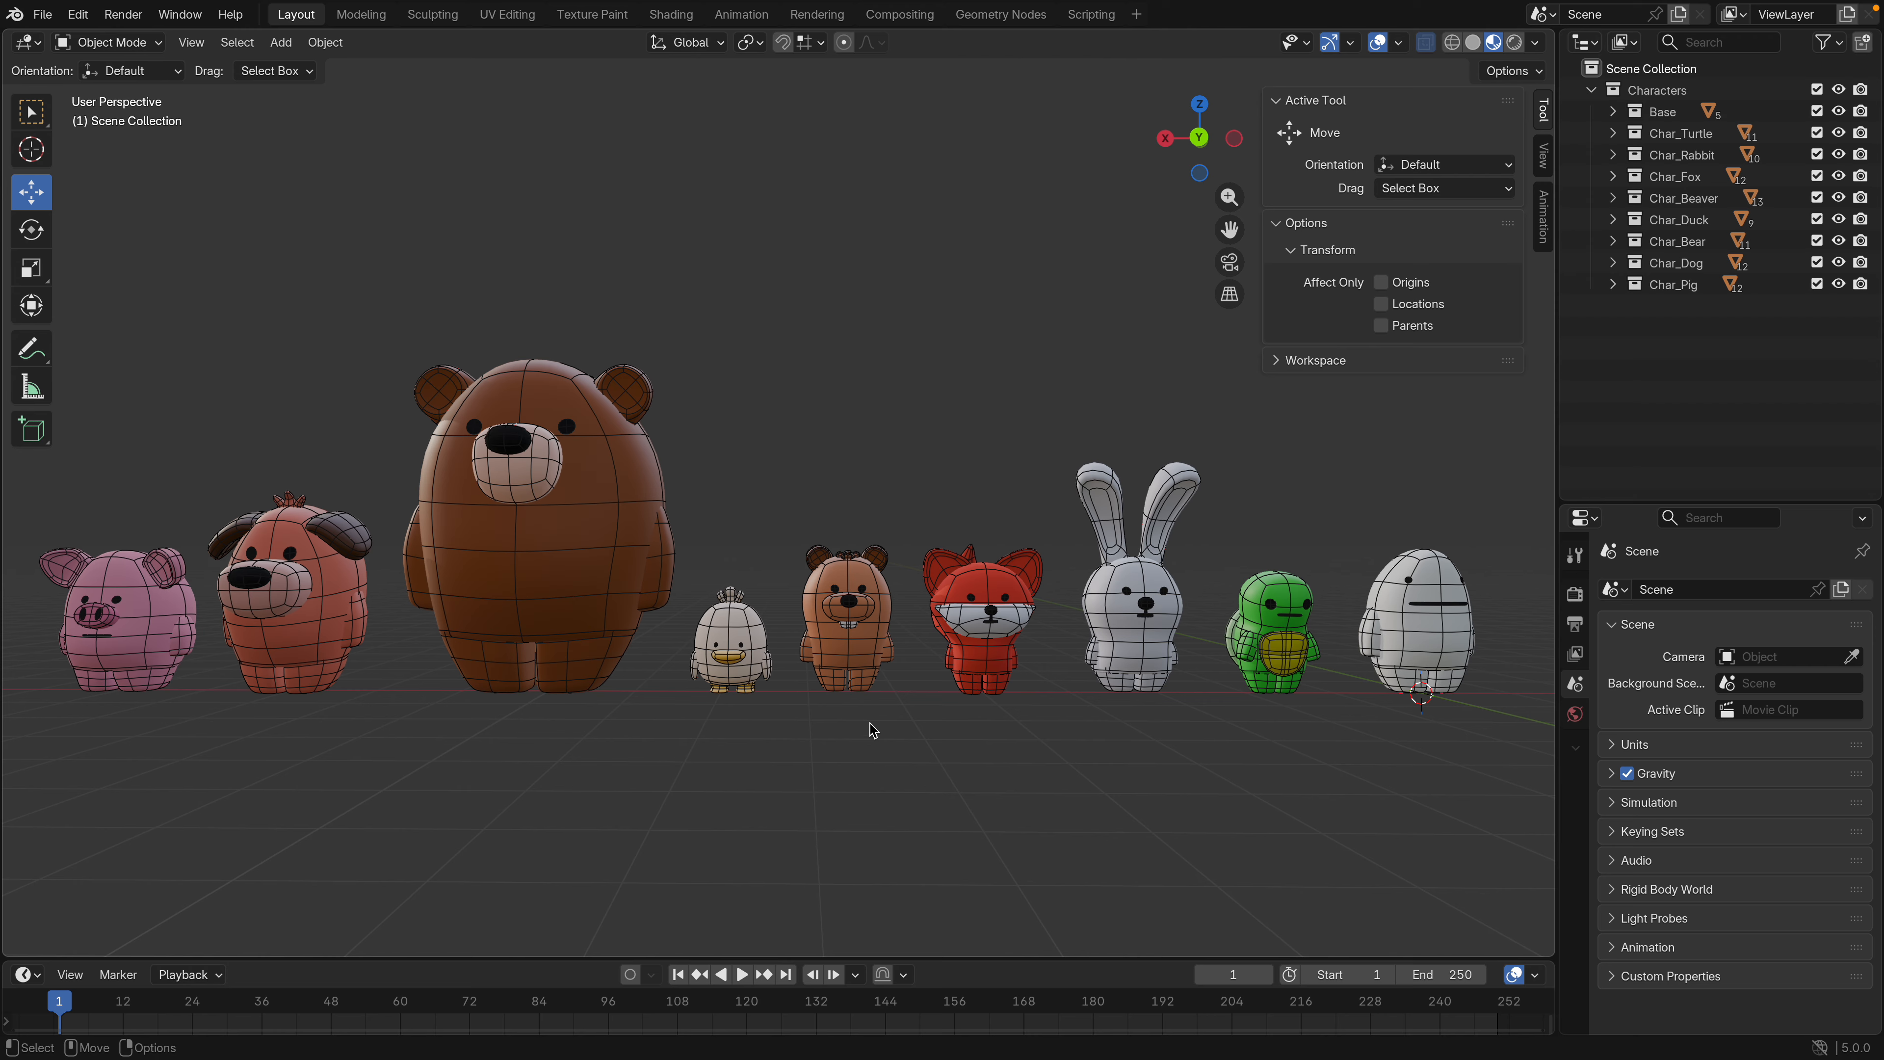
Look over the animal character lineup, then select the white base character and frame it for a closer look
scroll(870, 723, "down", 1)
scroll(604, 745, "down", 1)
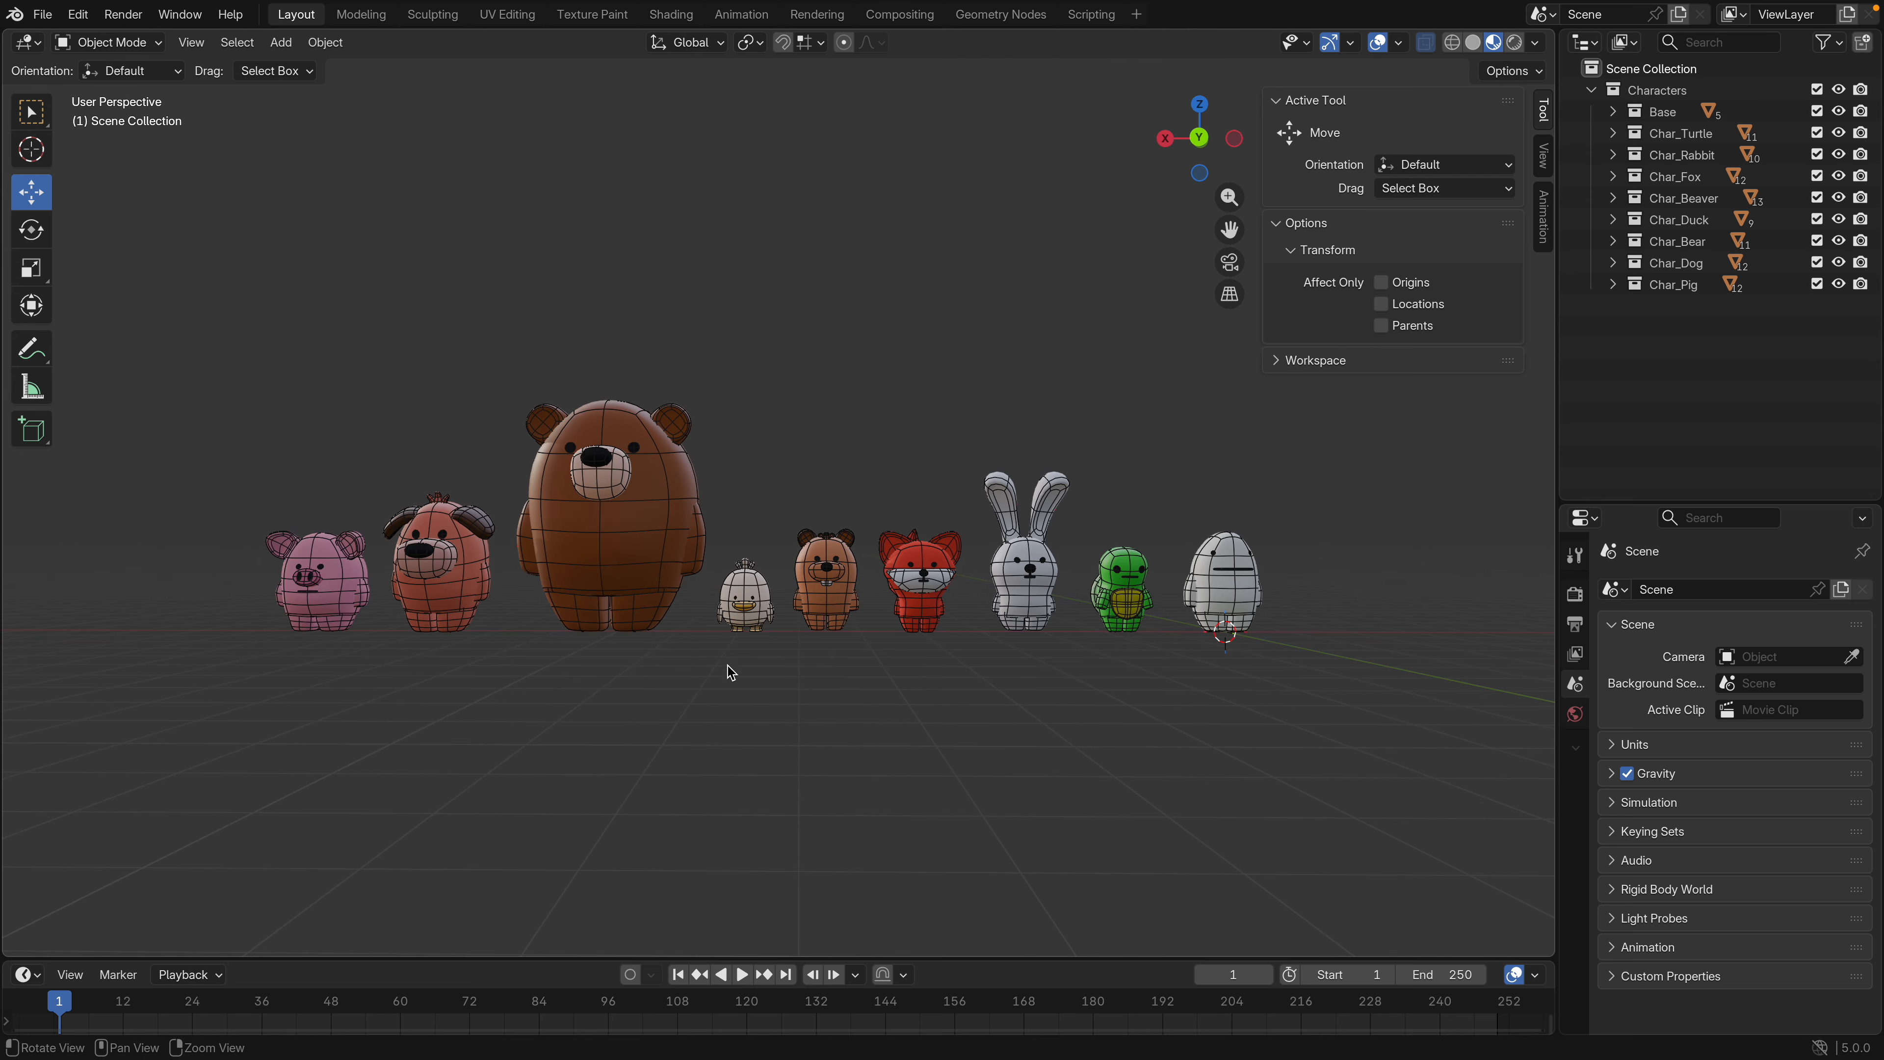
middle_click_drag(1035, 585, 1016, 631)
left_click(1047, 640)
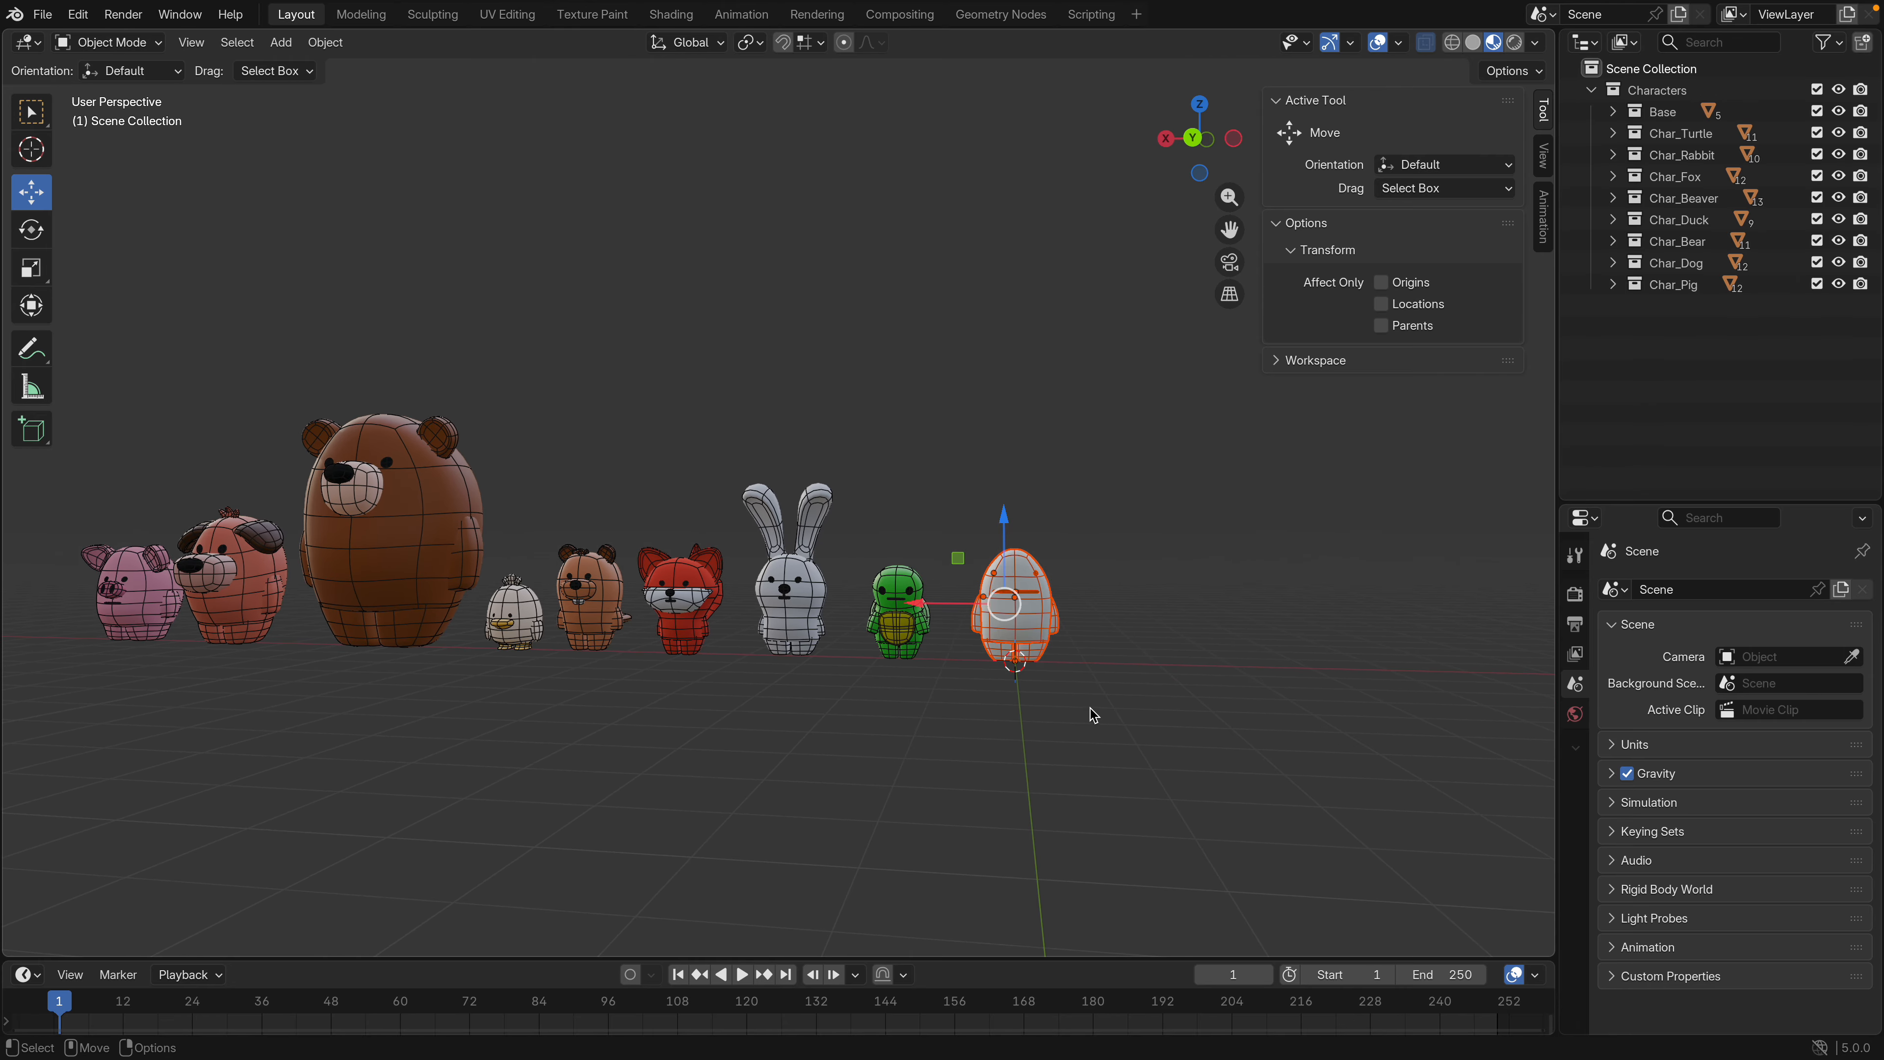
key("KP_Decimal")
scroll(1075, 701, "down", 3)
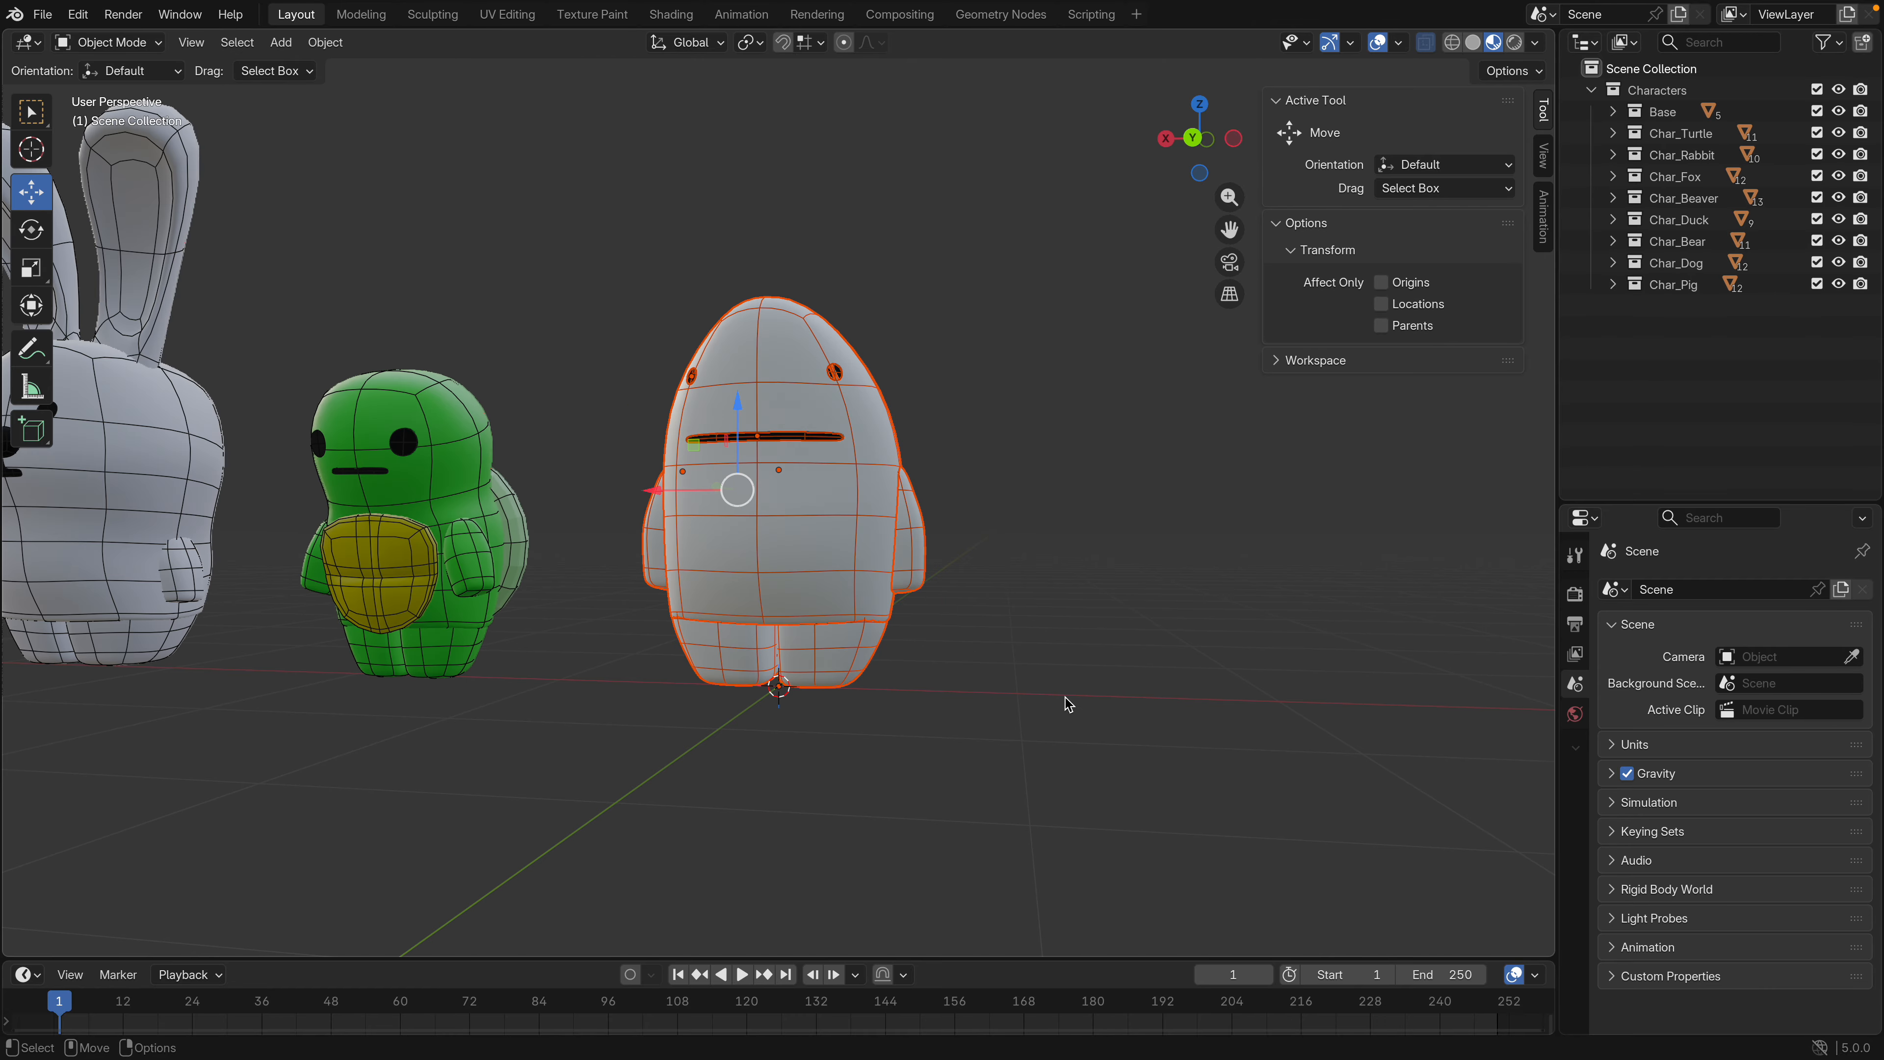
Look over the white base character beside its neighbours, then hide the Base collection
middle_click_drag(995, 690, 1015, 689)
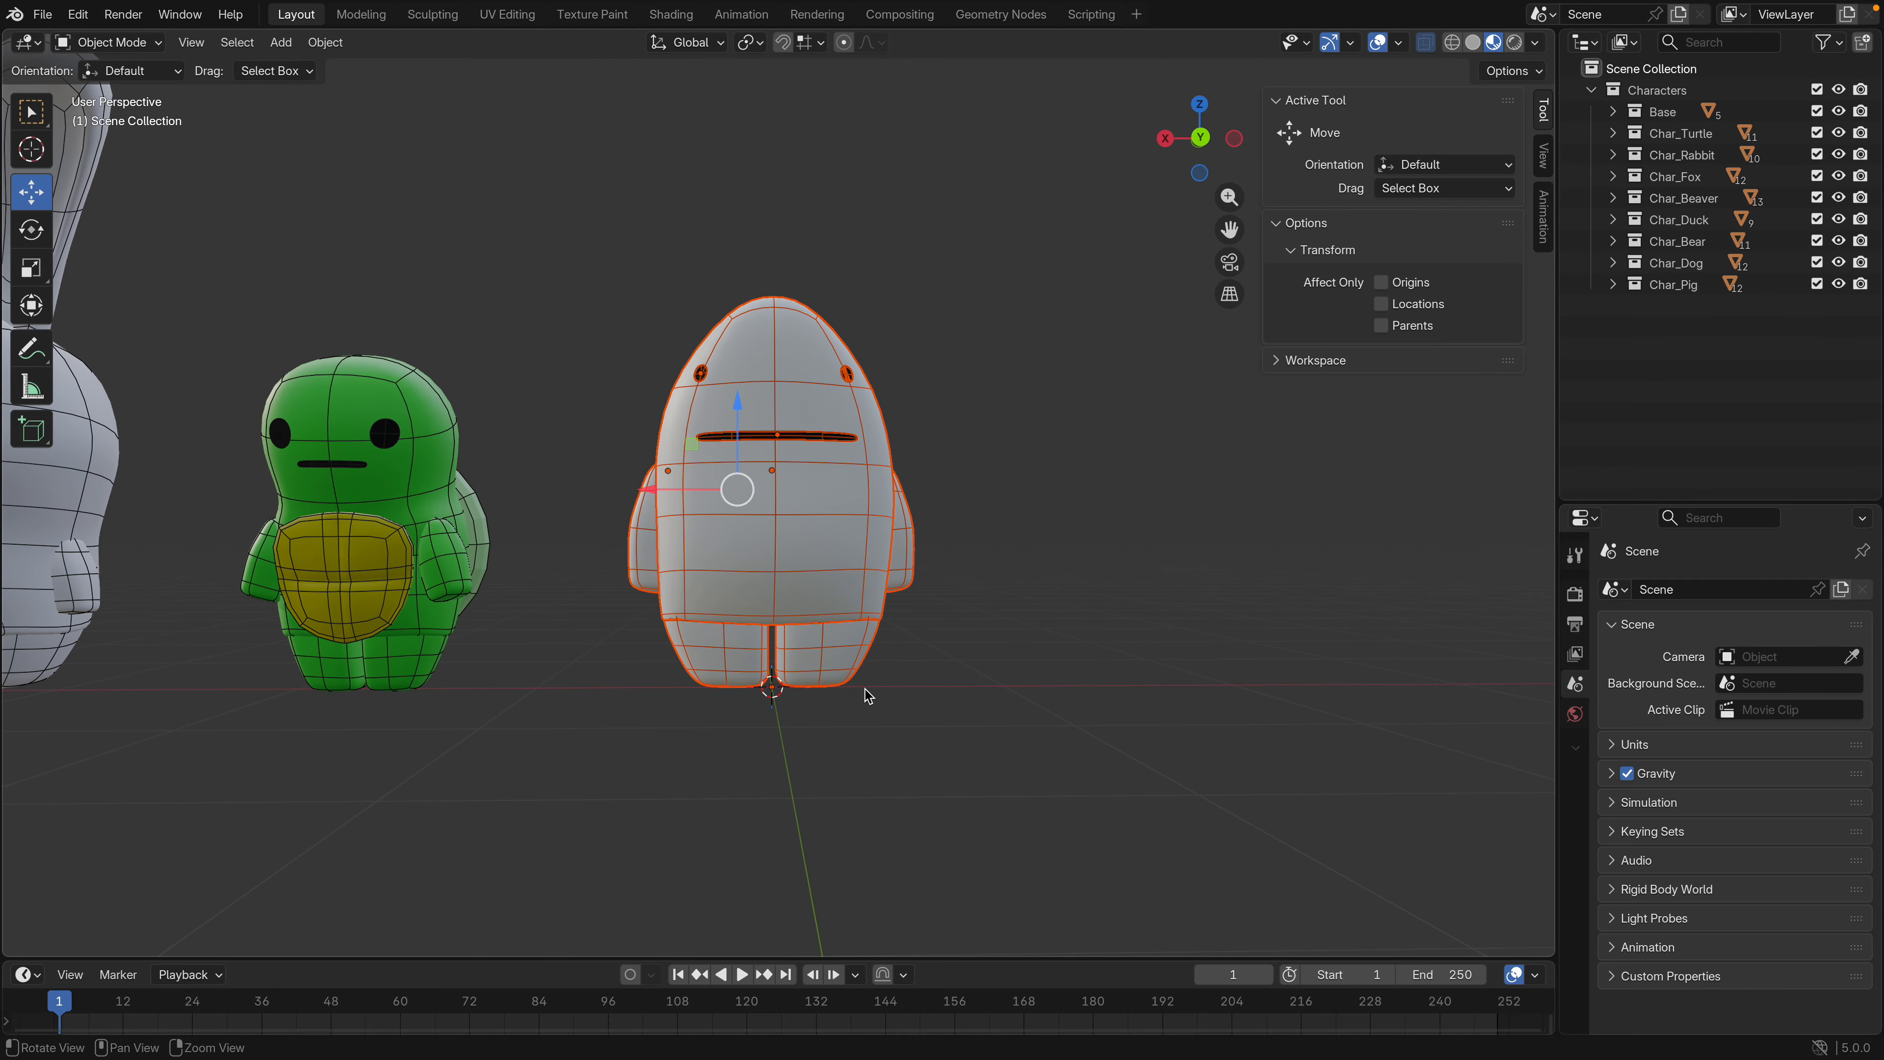
scroll(868, 698, "down", 3)
middle_click_drag(894, 687, 909, 651)
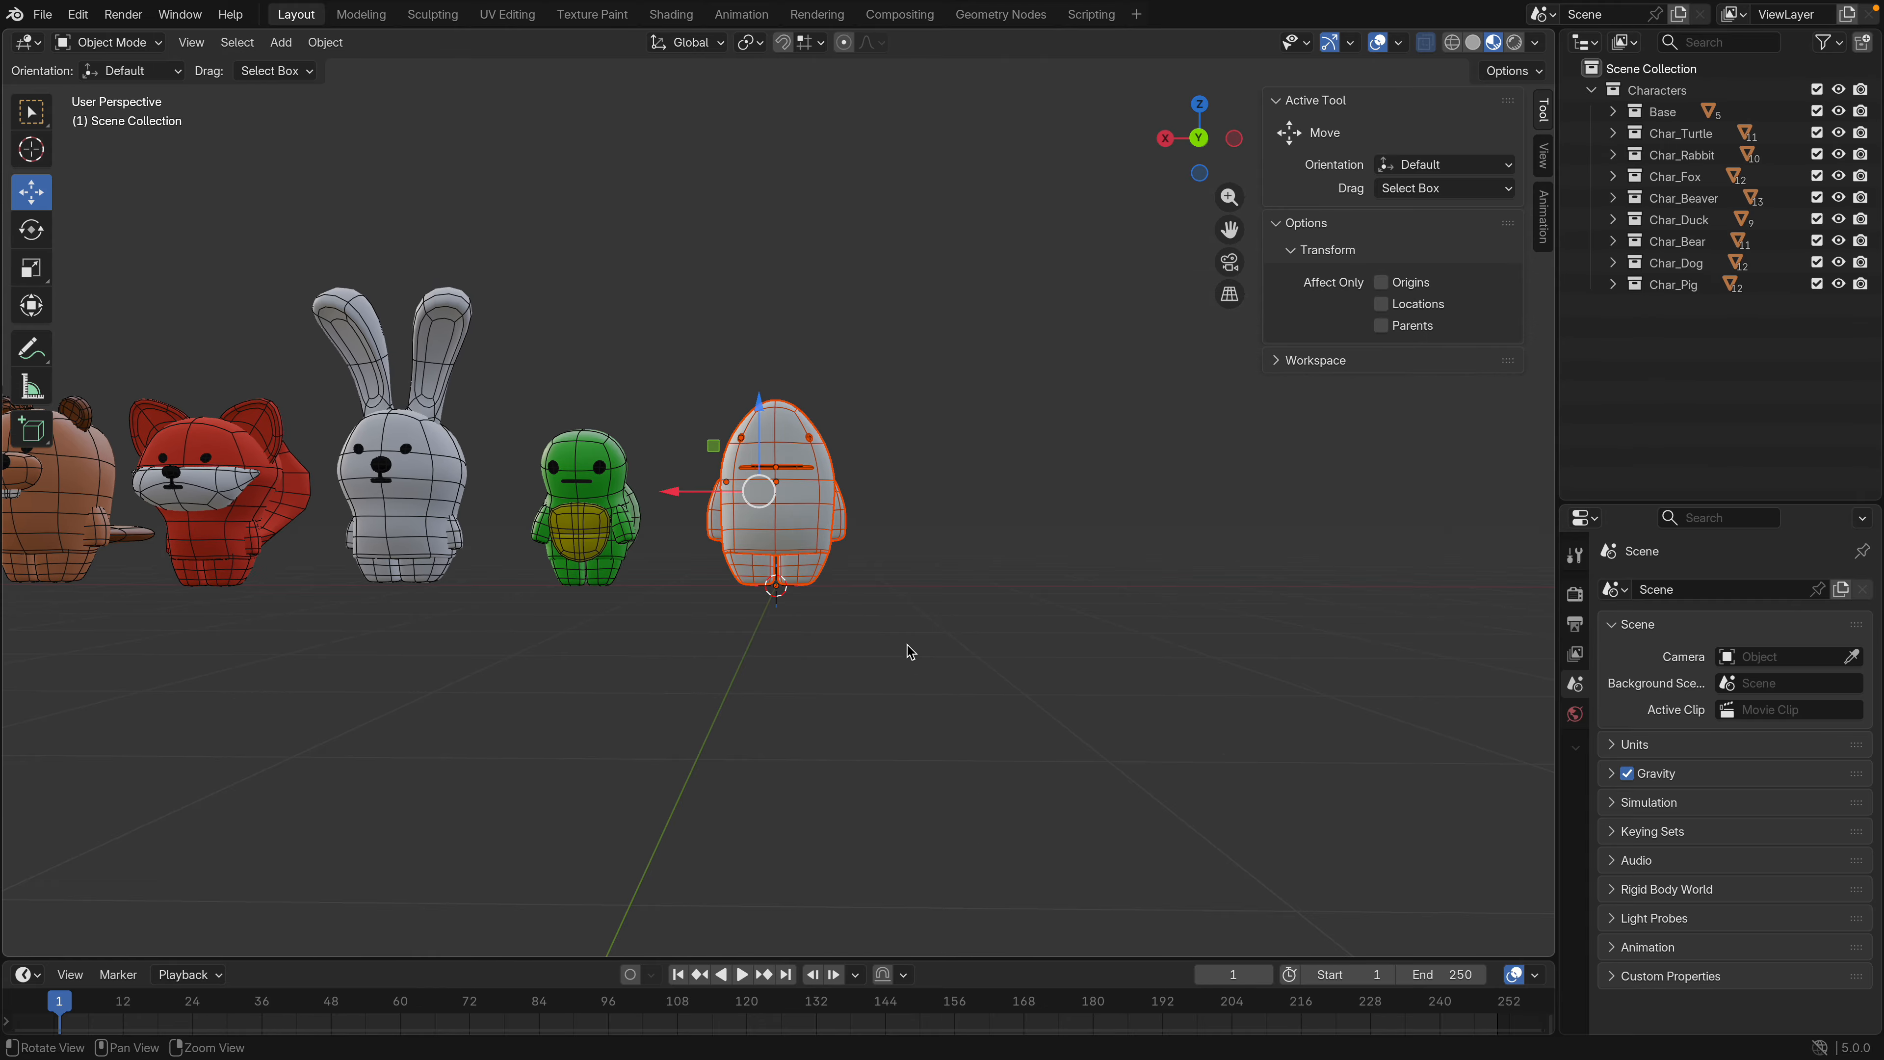
left_click(1839, 111)
Examine the full animal lineup from the front, the back and an angle, comparing the body shapes and proportions
scroll(667, 623, "down", 4)
middle_click_drag(617, 639, 775, 679)
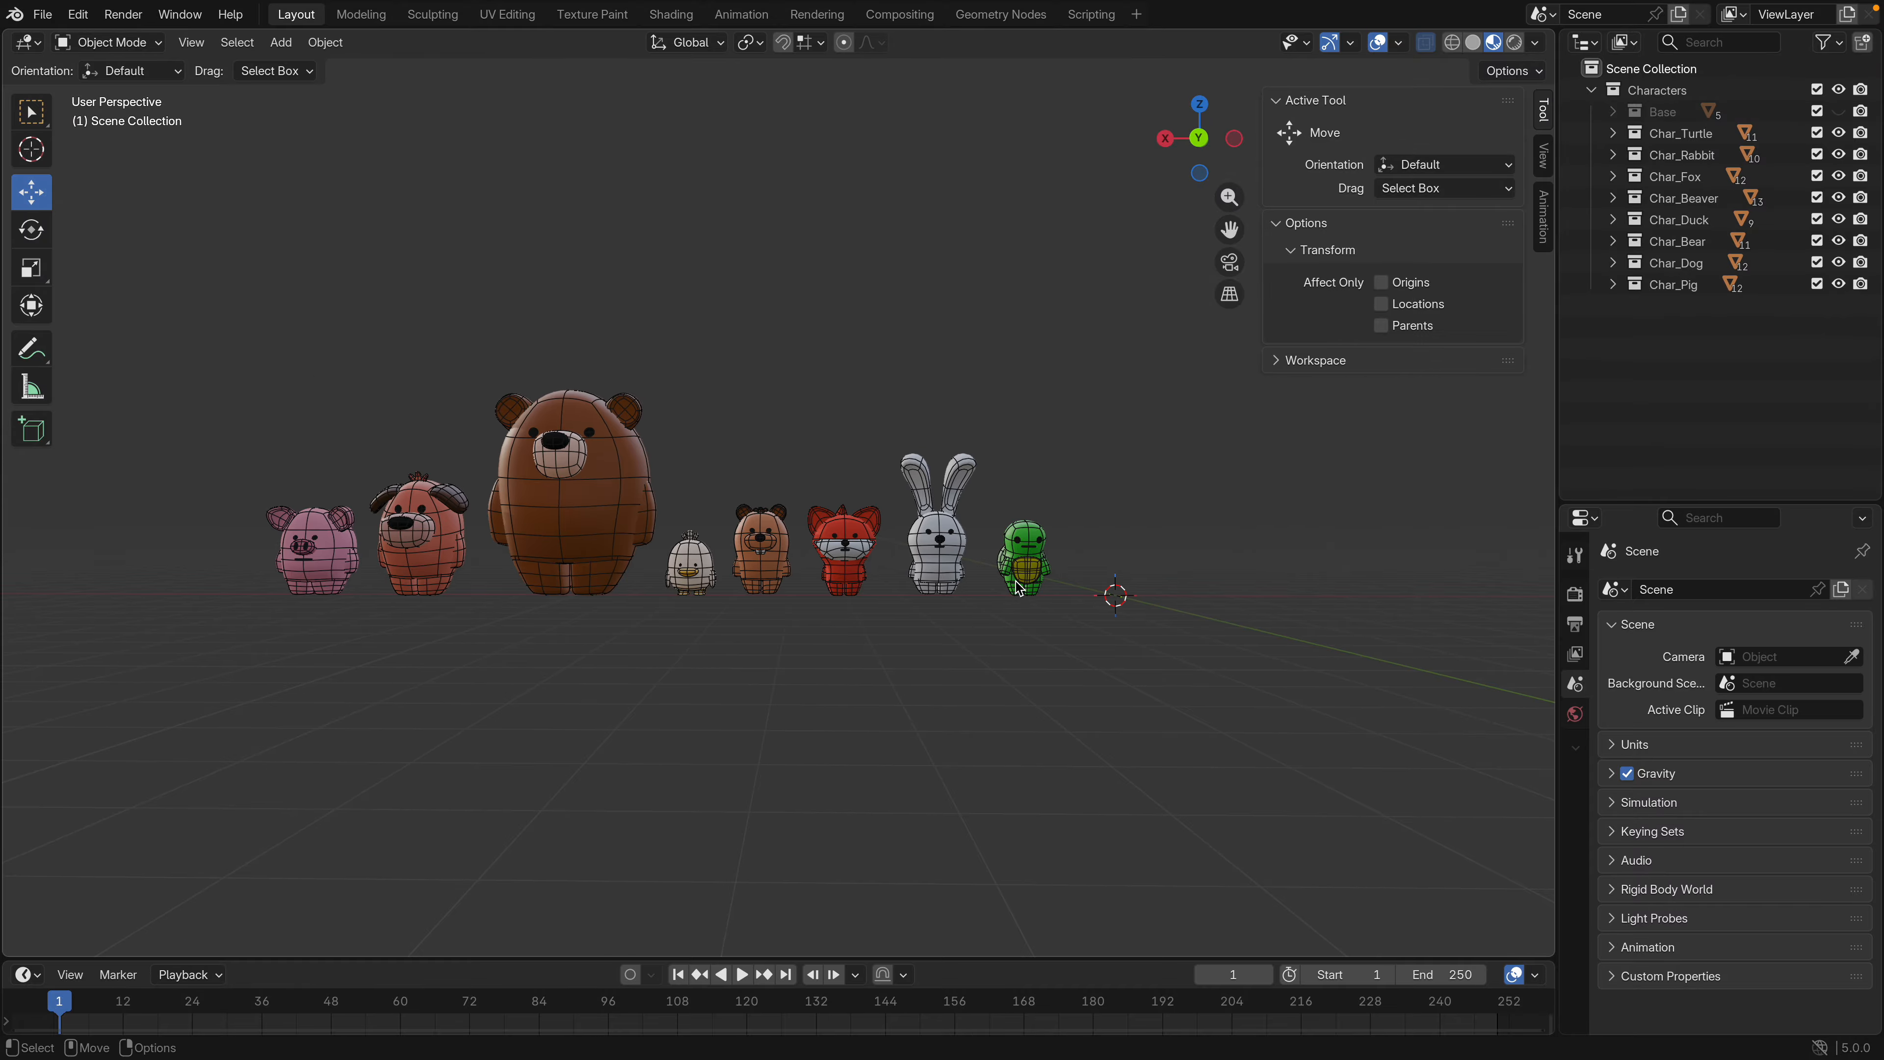
scroll(1037, 575, "up", 3)
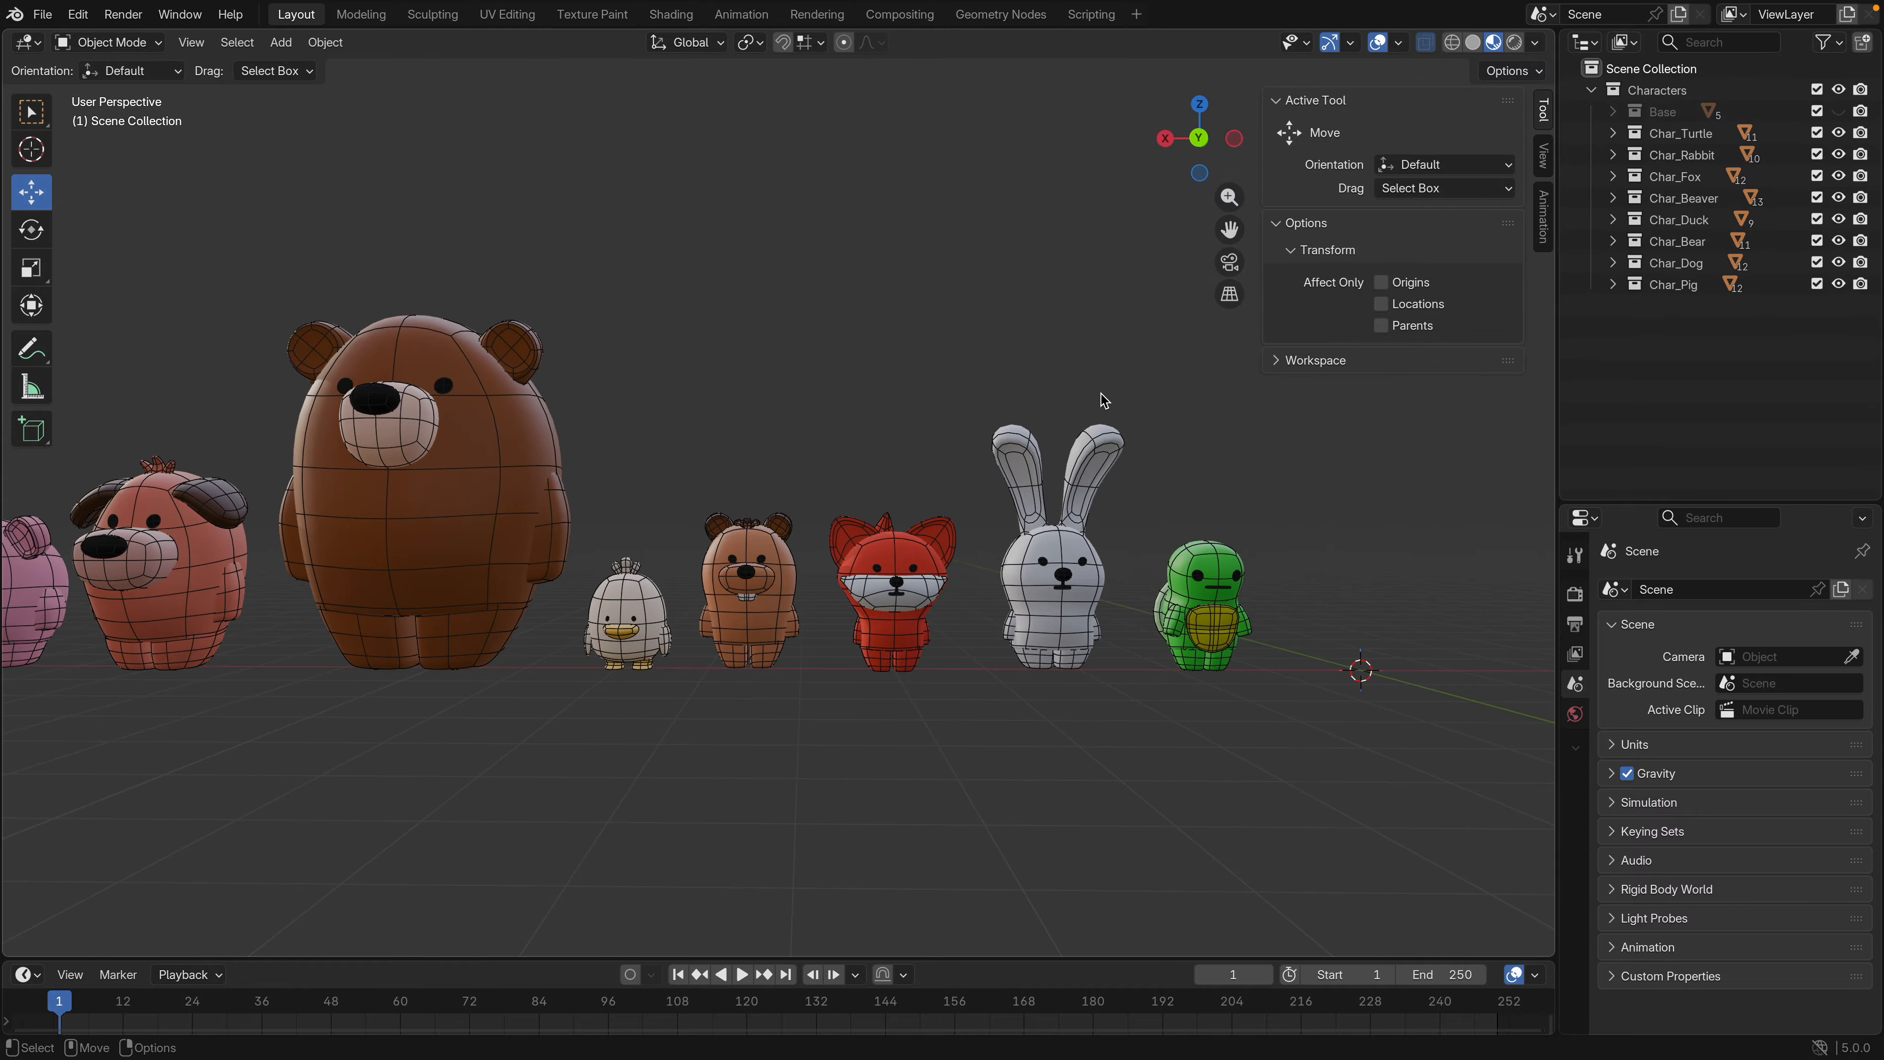
mouse_move(1105, 587)
middle_mouse_down()
mouse_move(1000, 589)
mouse_move(1077, 576)
middle_mouse_up()
mouse_move(676, 611)
middle_mouse_down()
mouse_move(778, 572)
mouse_move(1003, 605)
mouse_move(771, 607)
middle_mouse_up()
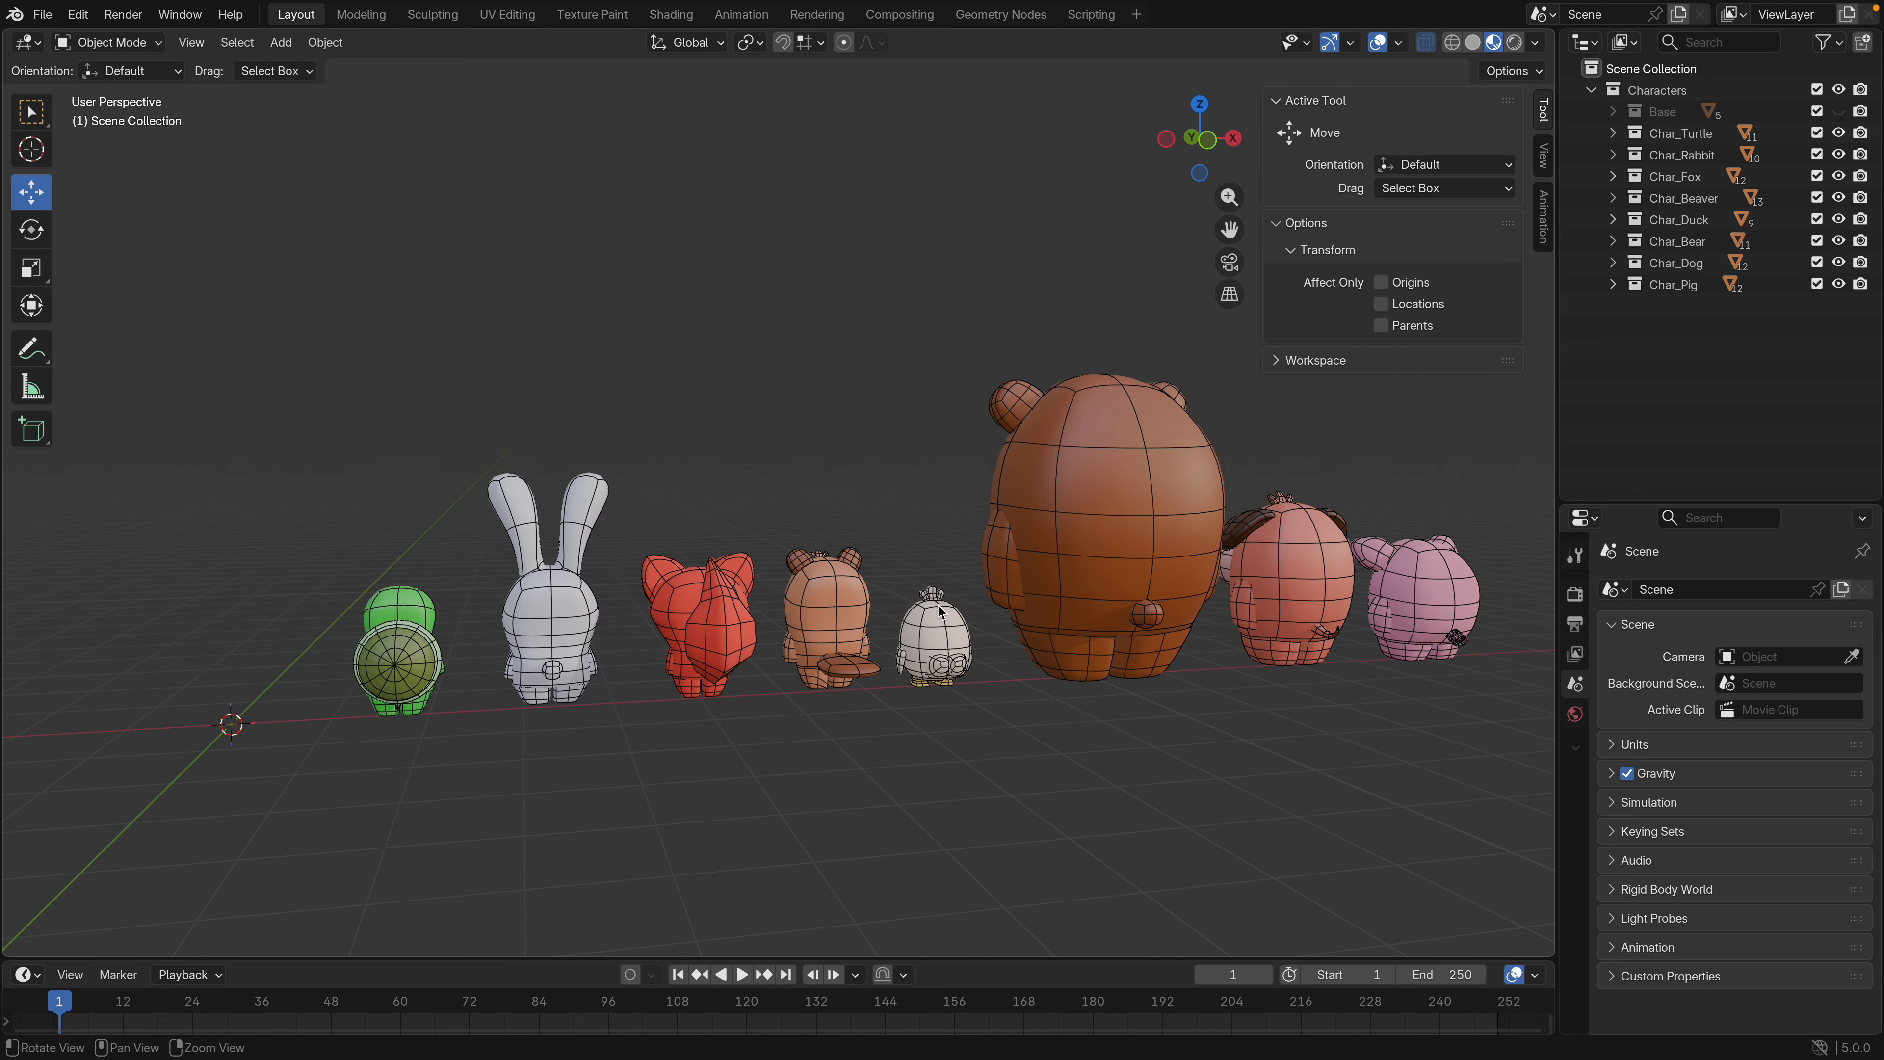
middle_click_drag(1120, 617, 908, 603, "alt")
left_click_drag(1113, 609, 946, 608, "alt")
middle_click_drag(947, 609, 1010, 621)
scroll(1010, 622, "up", 3)
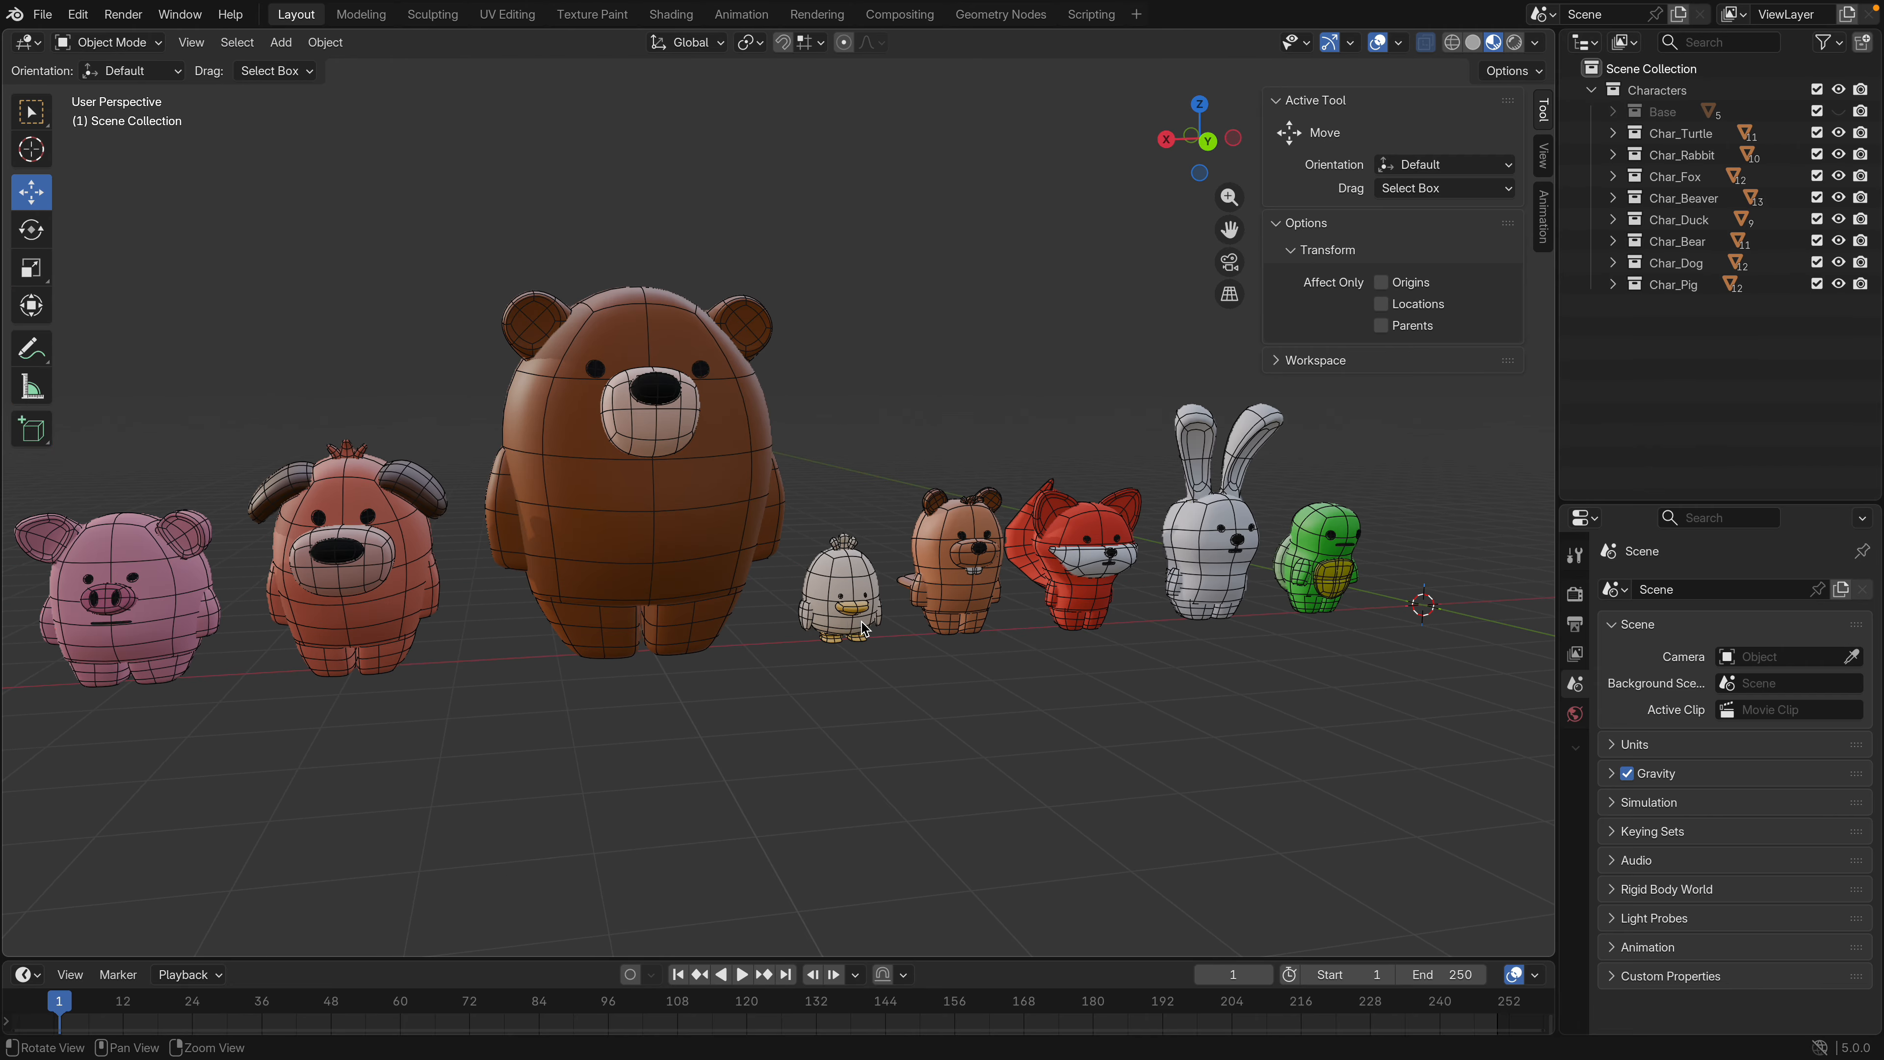
middle_click_drag(801, 622, 854, 620)
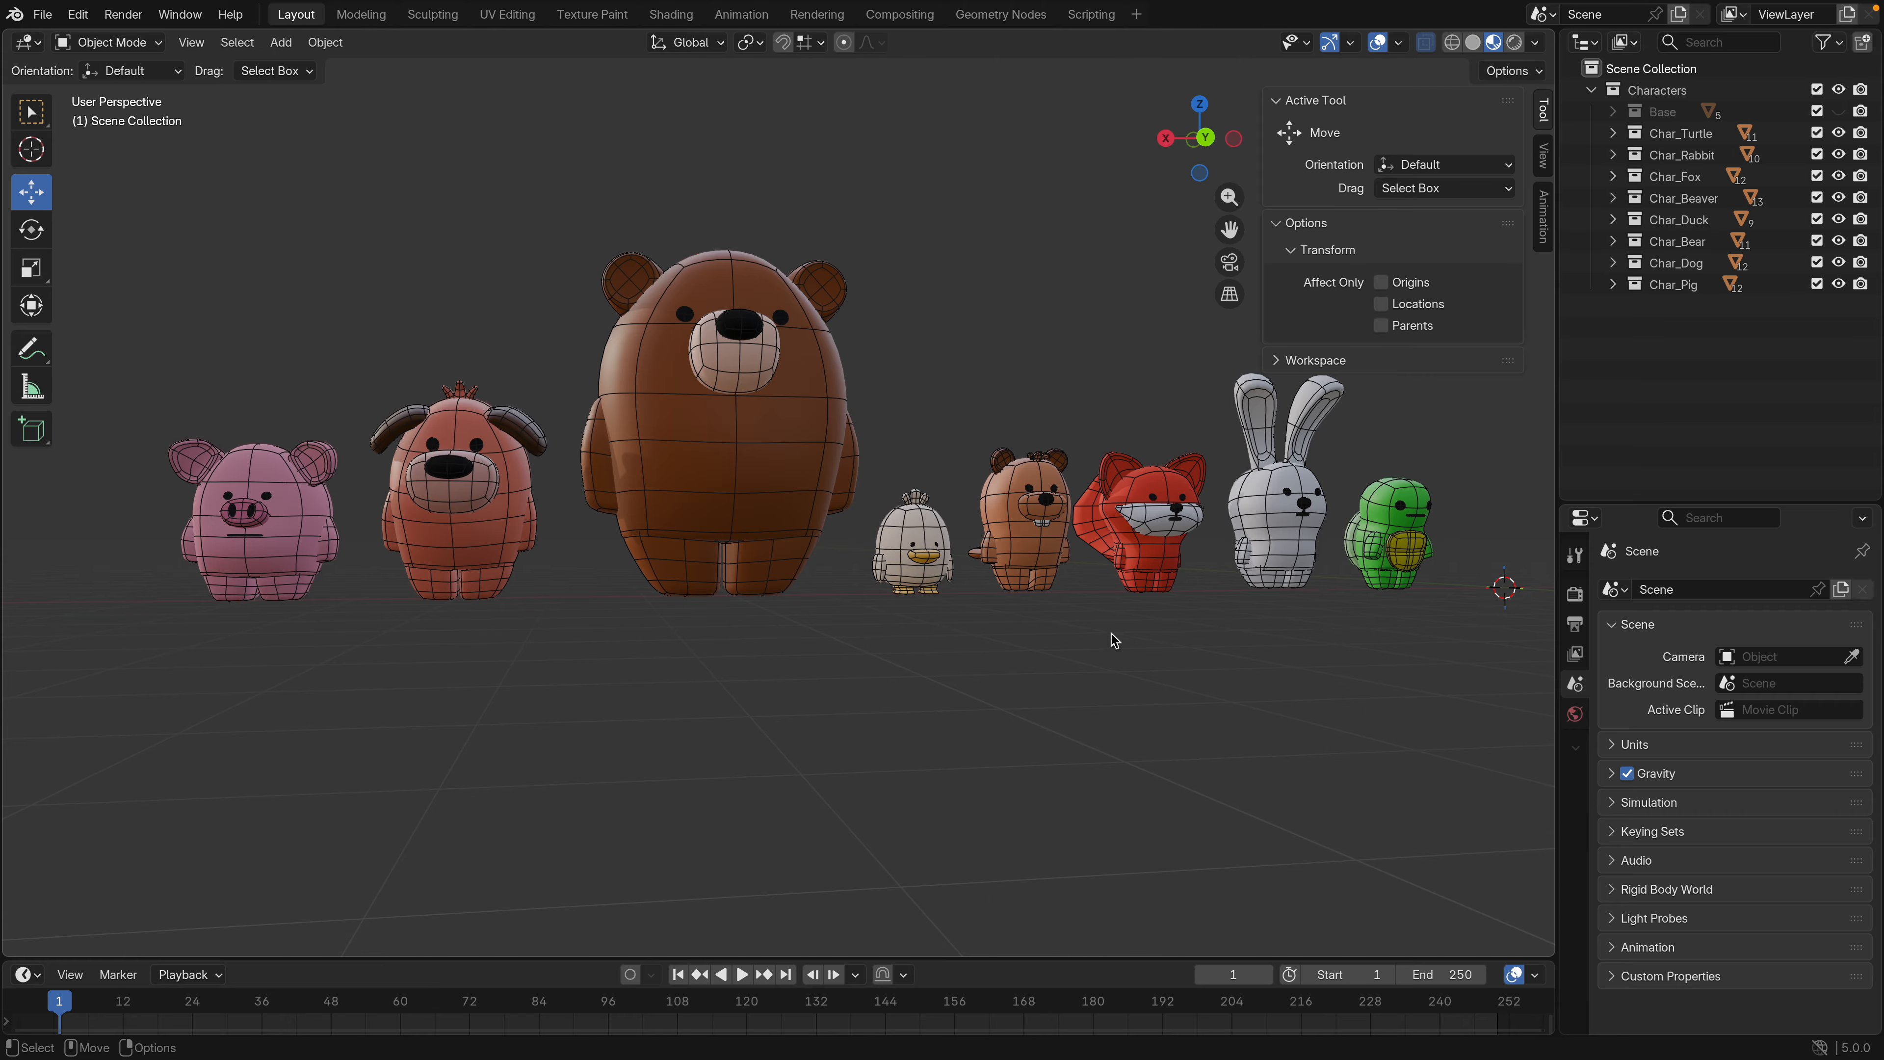
scroll(991, 659, "down", 2)
mouse_move(982, 646)
middle_mouse_down()
mouse_move(951, 663)
mouse_move(998, 673)
mouse_move(981, 650)
middle_mouse_up()
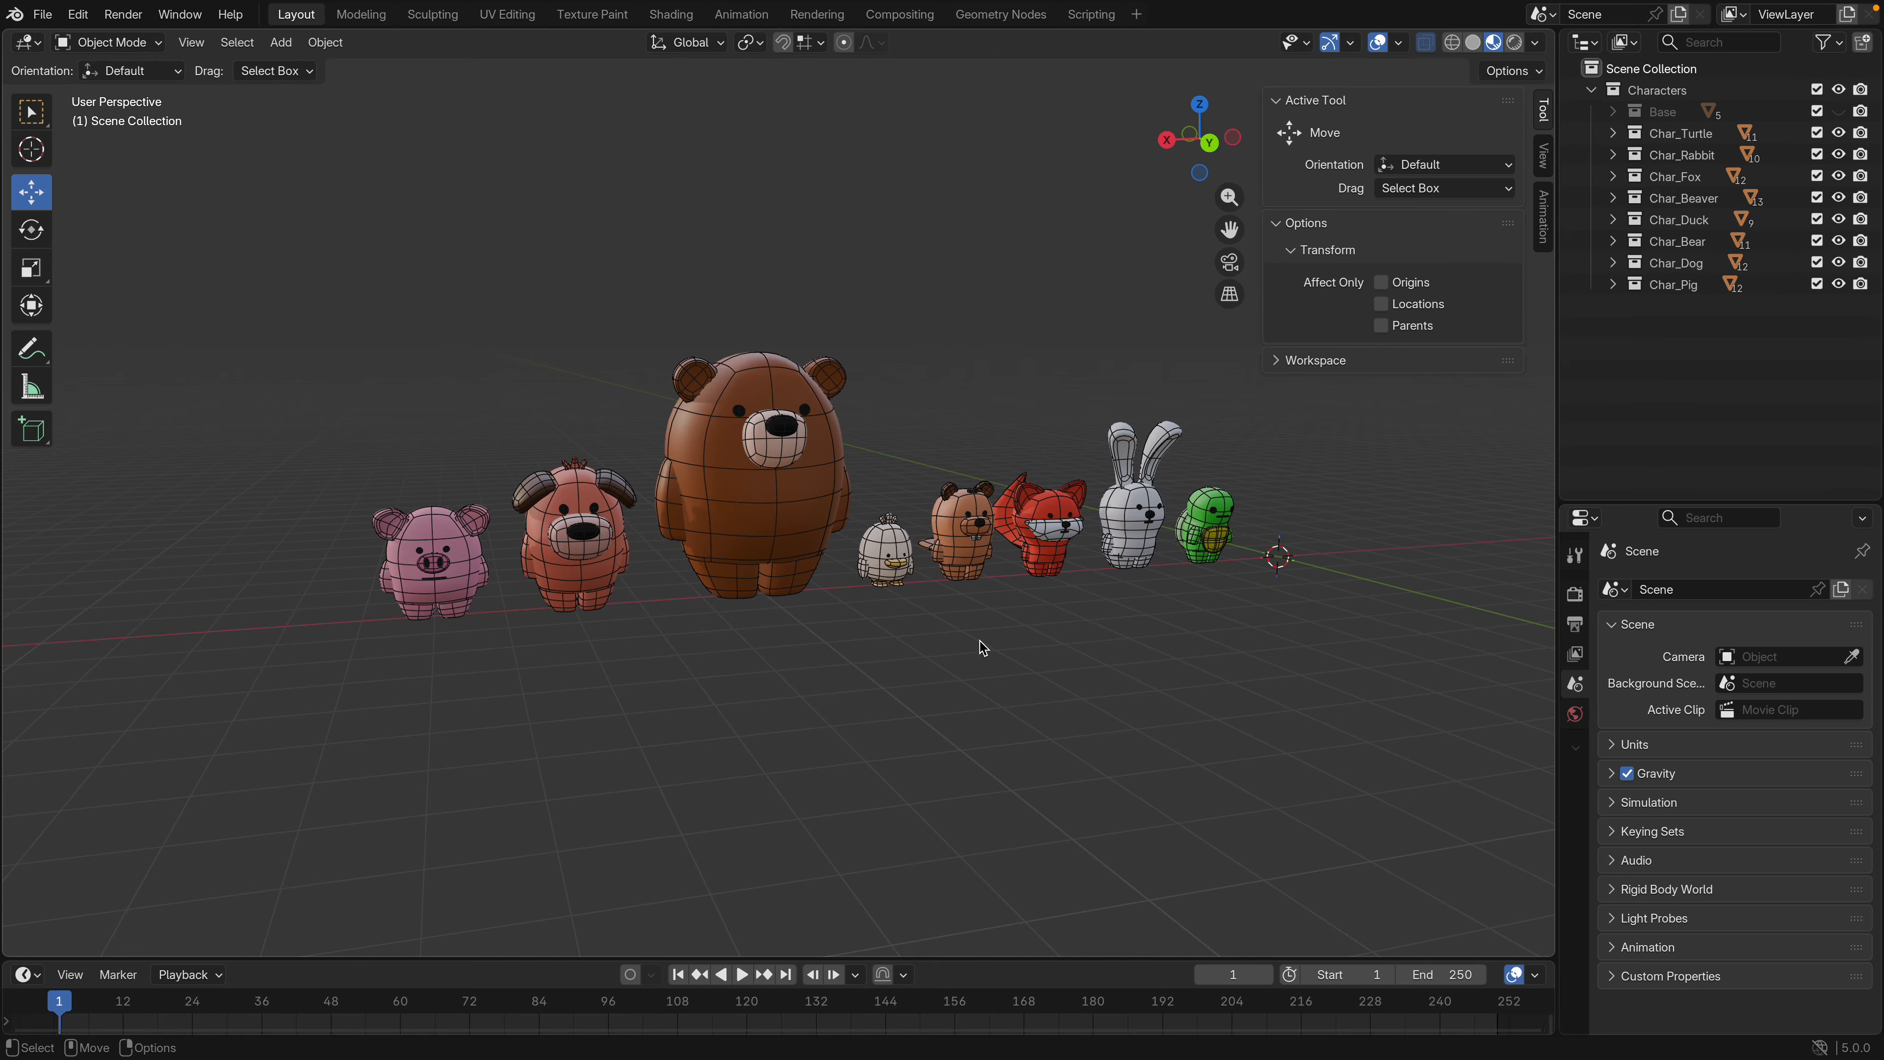
Select the duck's body and view it up close and beside its neighbours in the lineup
left_click(887, 544)
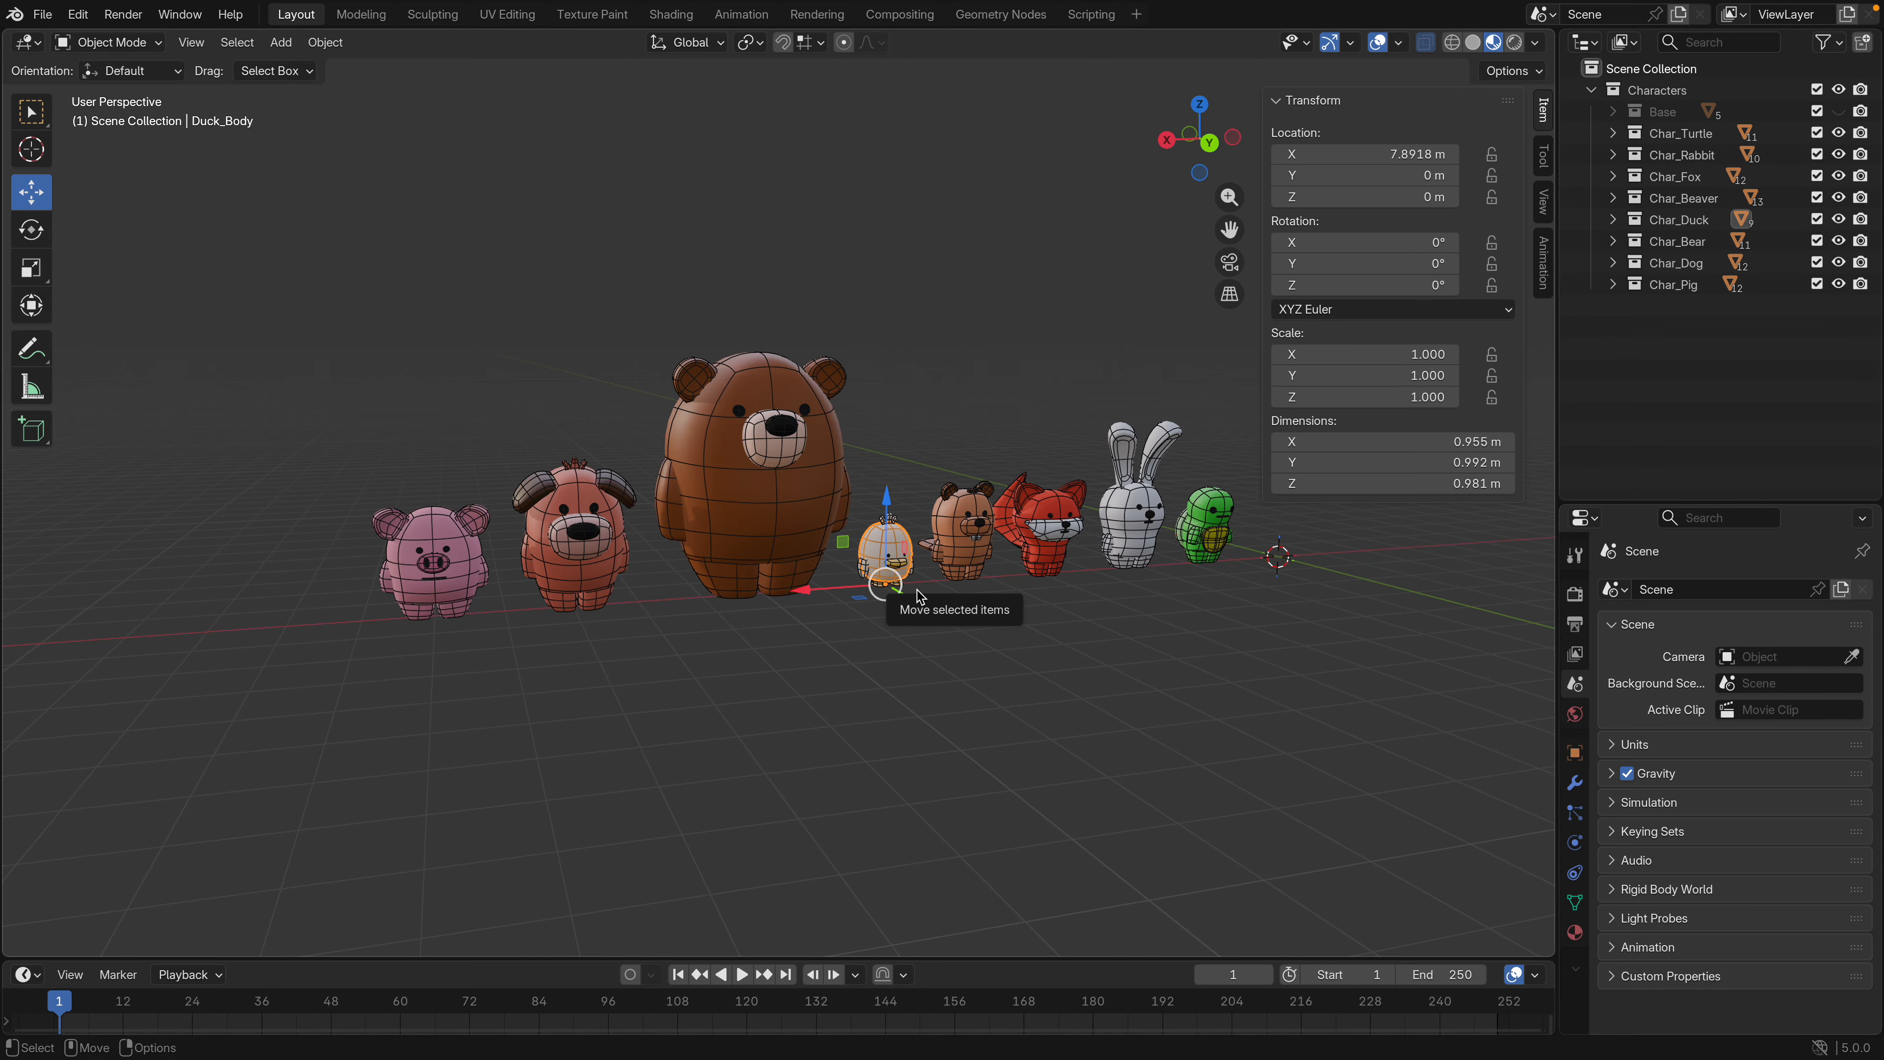
key("KP_Decimal")
scroll(924, 601, "down", 7)
middle_click_drag(924, 601, 845, 601)
scroll(899, 591, "down", 4)
scroll(890, 598, "down", 1)
Select the bear's body and then the fox's to compare them within the lineup, and clear the selection
left_click(650, 464)
left_click(745, 630)
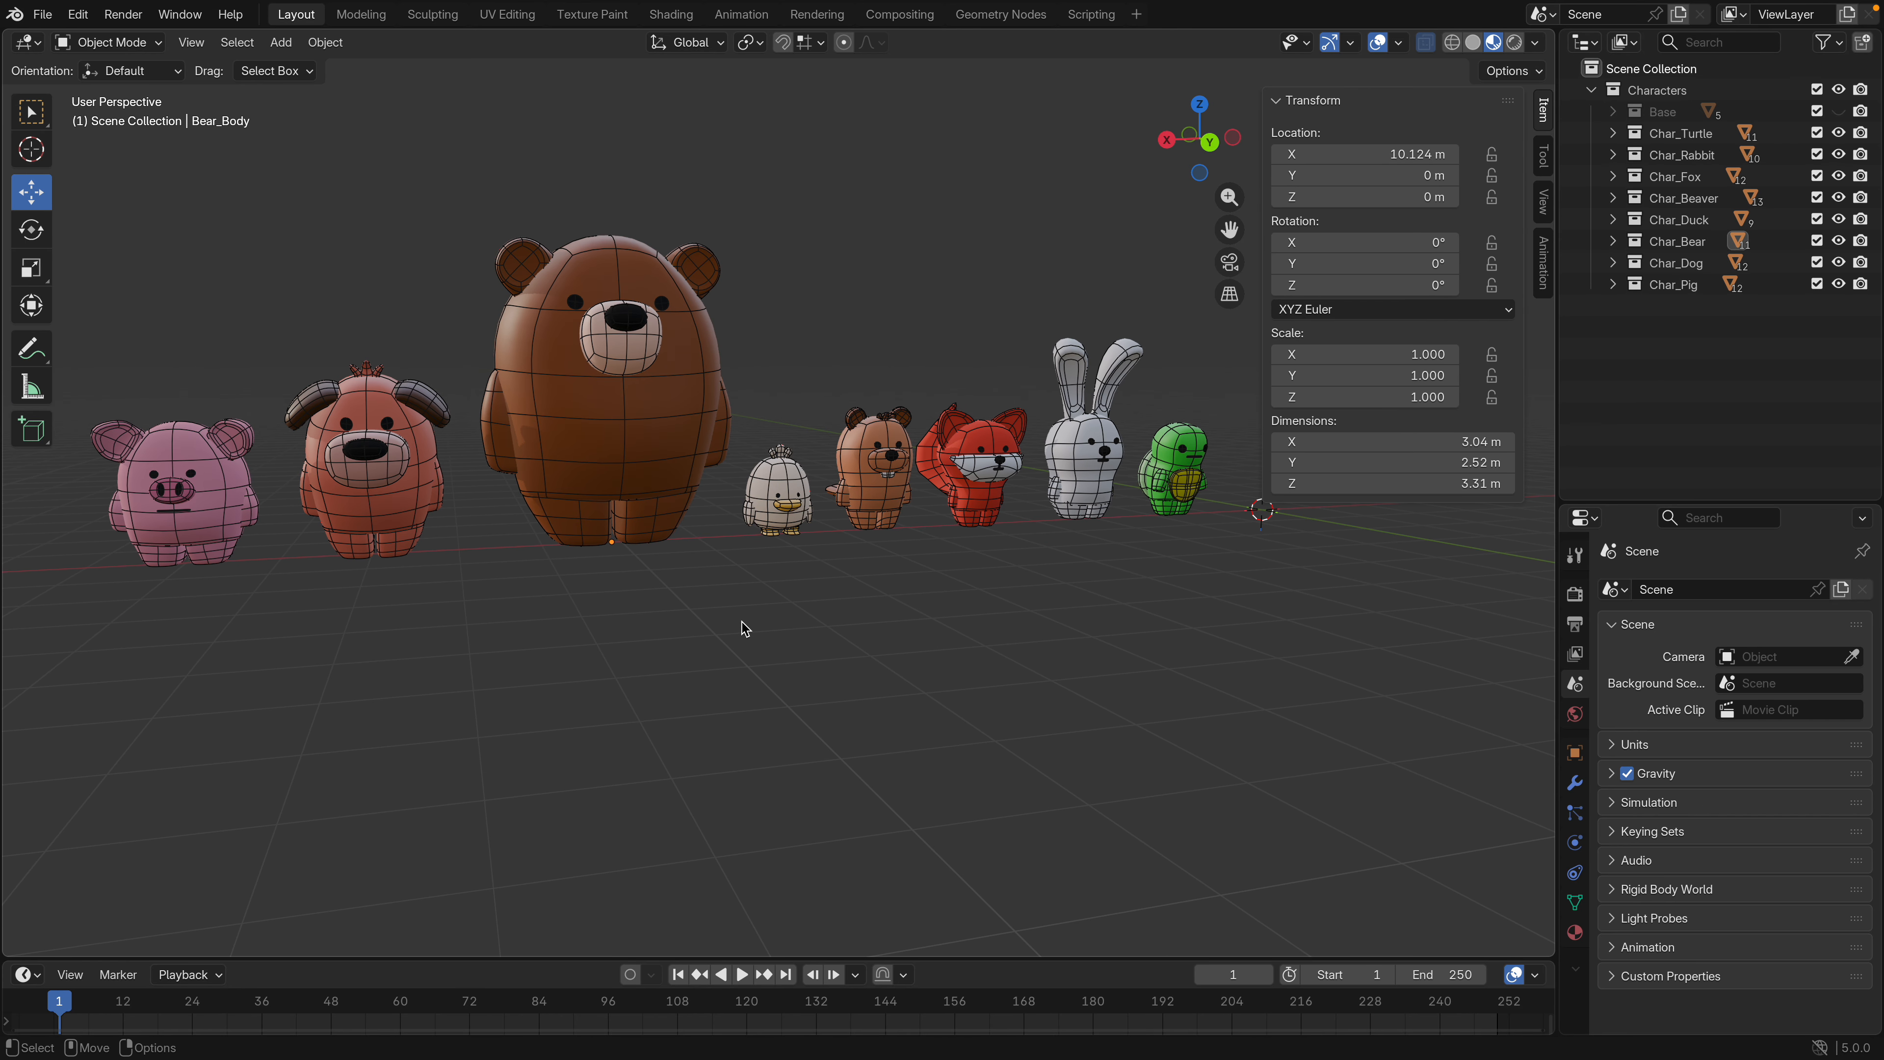
middle_click_drag(967, 589, 898, 537)
left_click(903, 518)
scroll(875, 653, "down", 2)
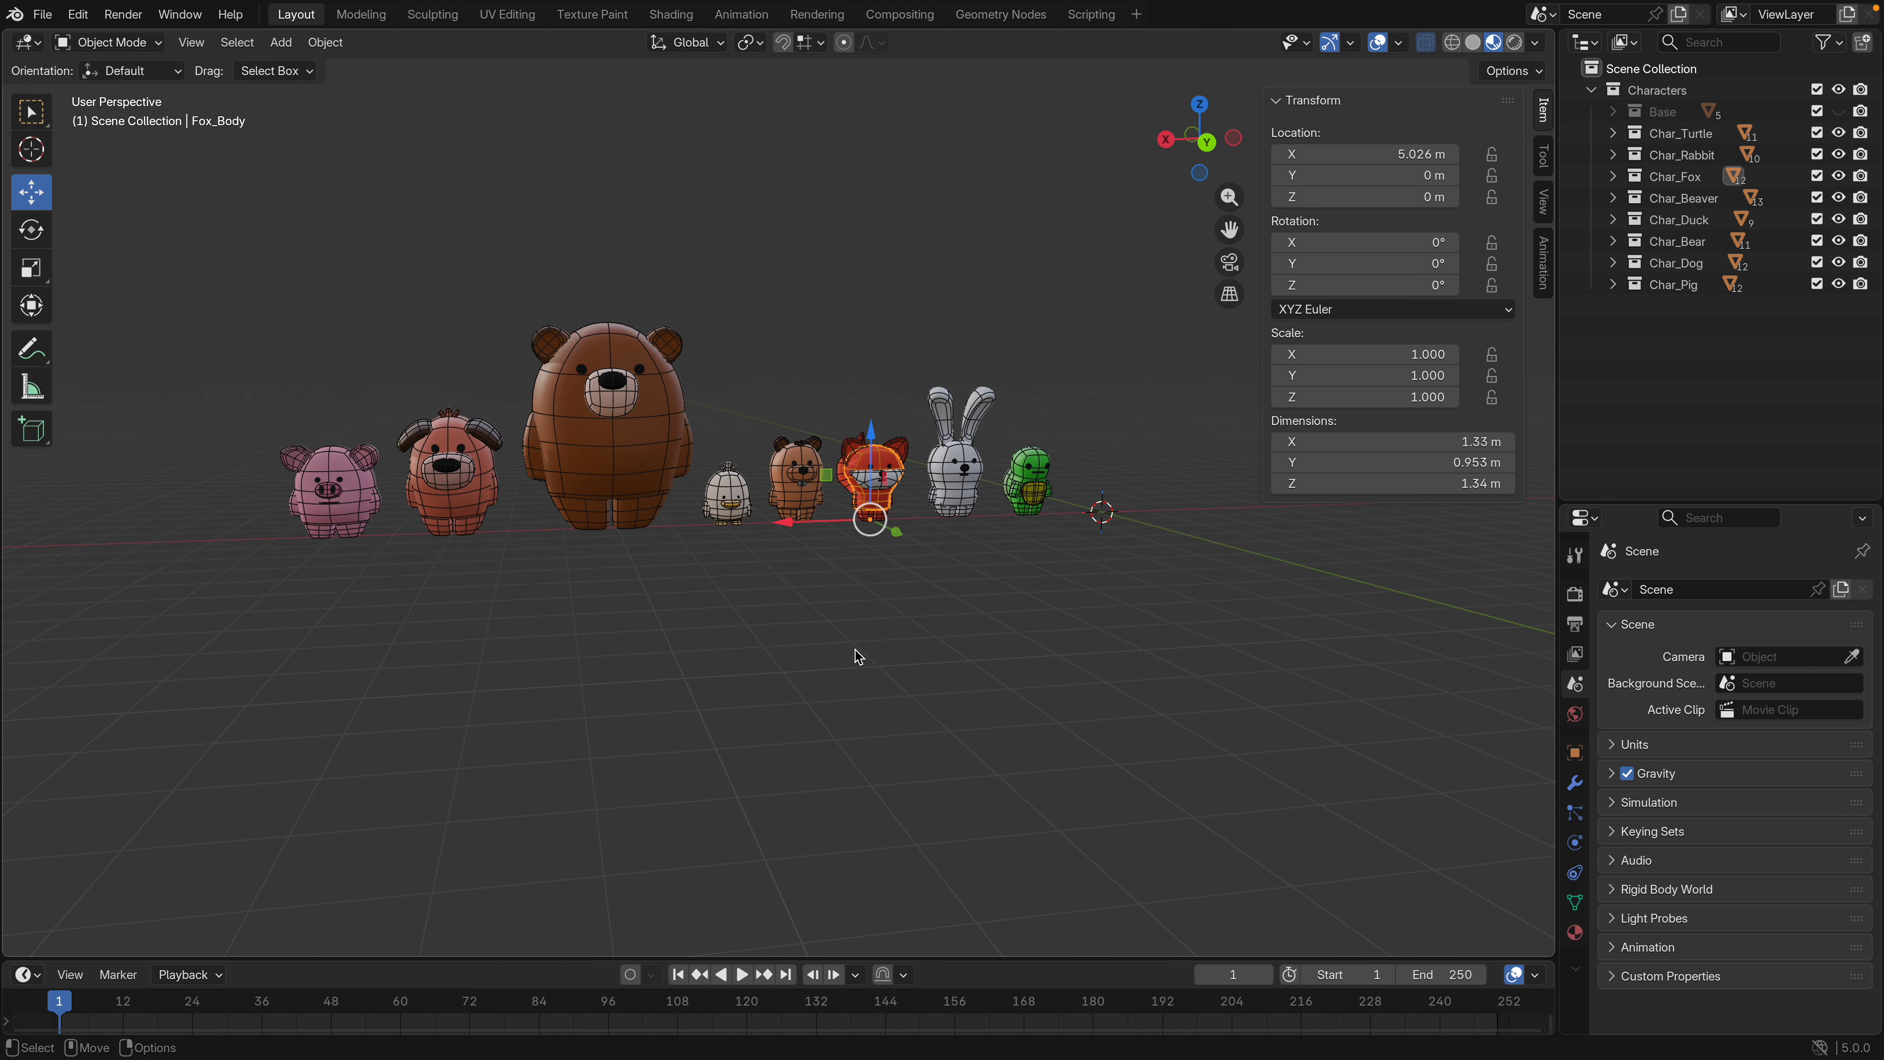
scroll(622, 646, "down", 1)
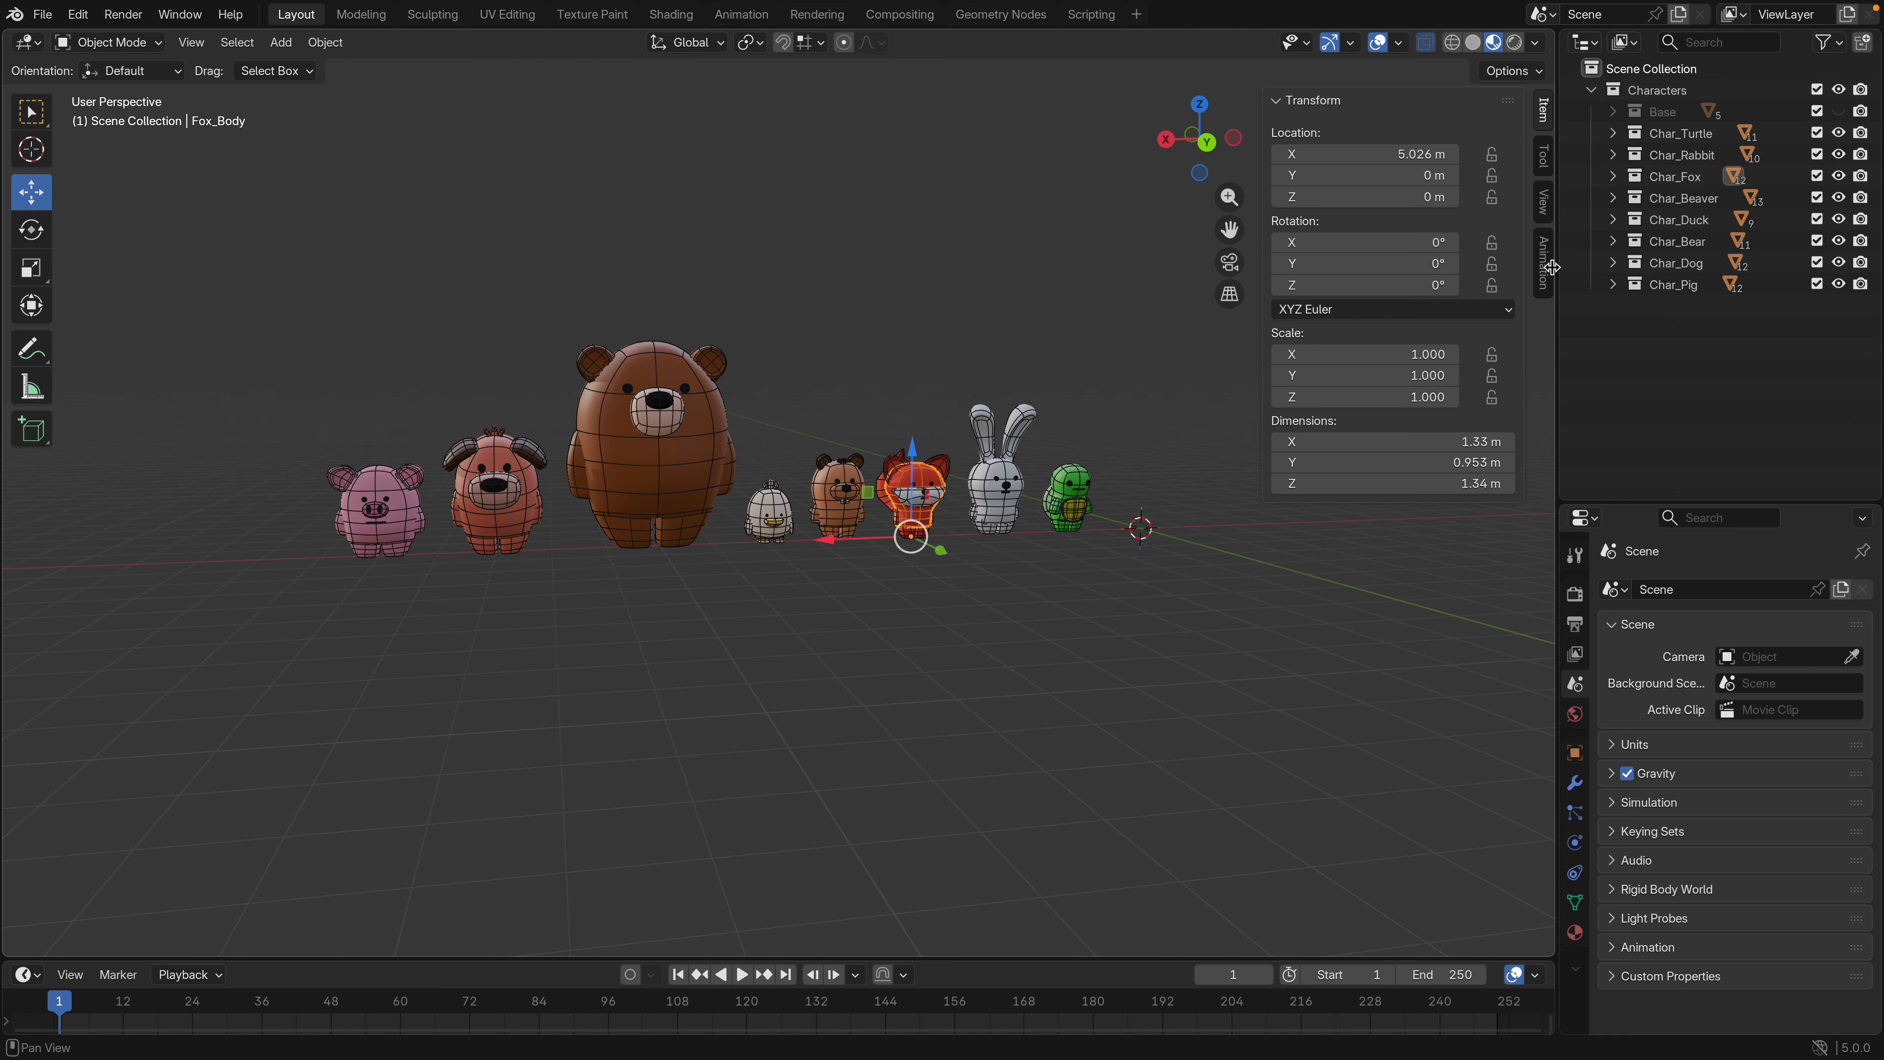
left_click(851, 336)
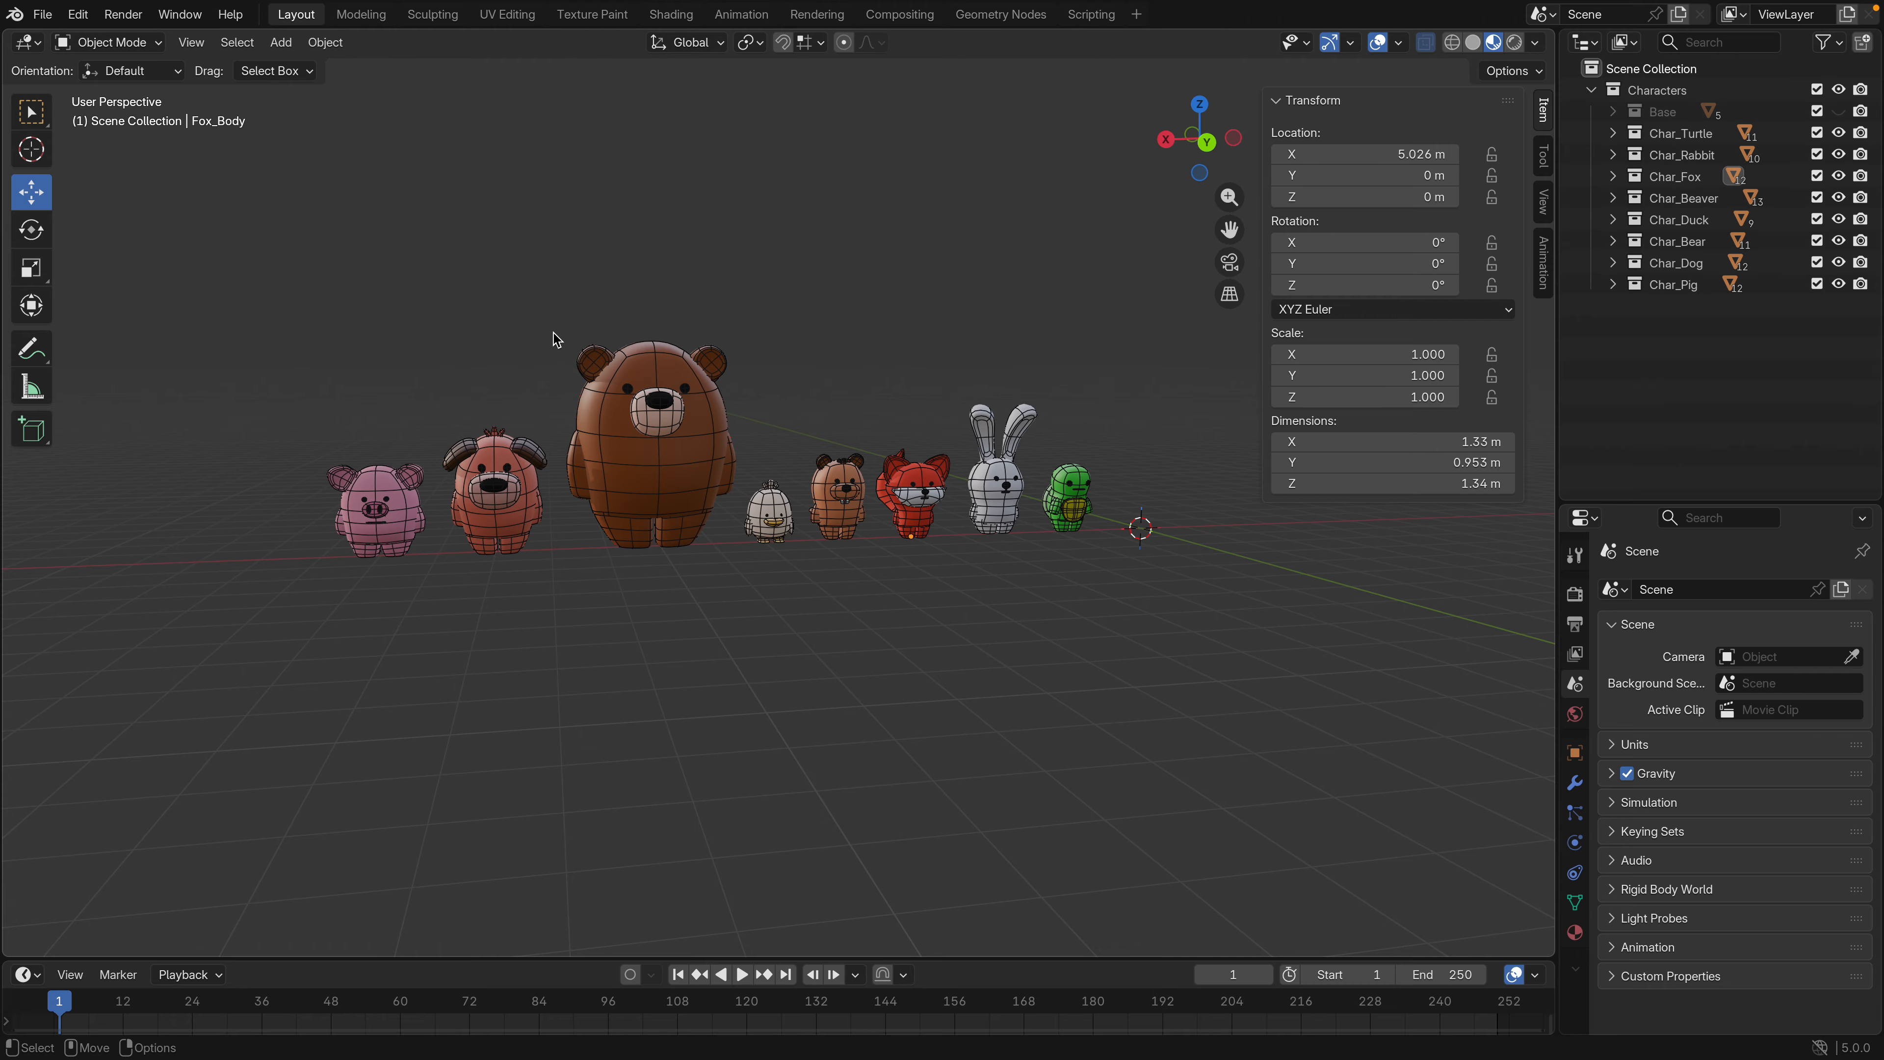
Open the Cb_Fluffy RigV001_LookDev file, discarding the changes to Ca_Fluffy_Model_021_ReadyToRig.blend
left_click(42, 14)
left_click(88, 63)
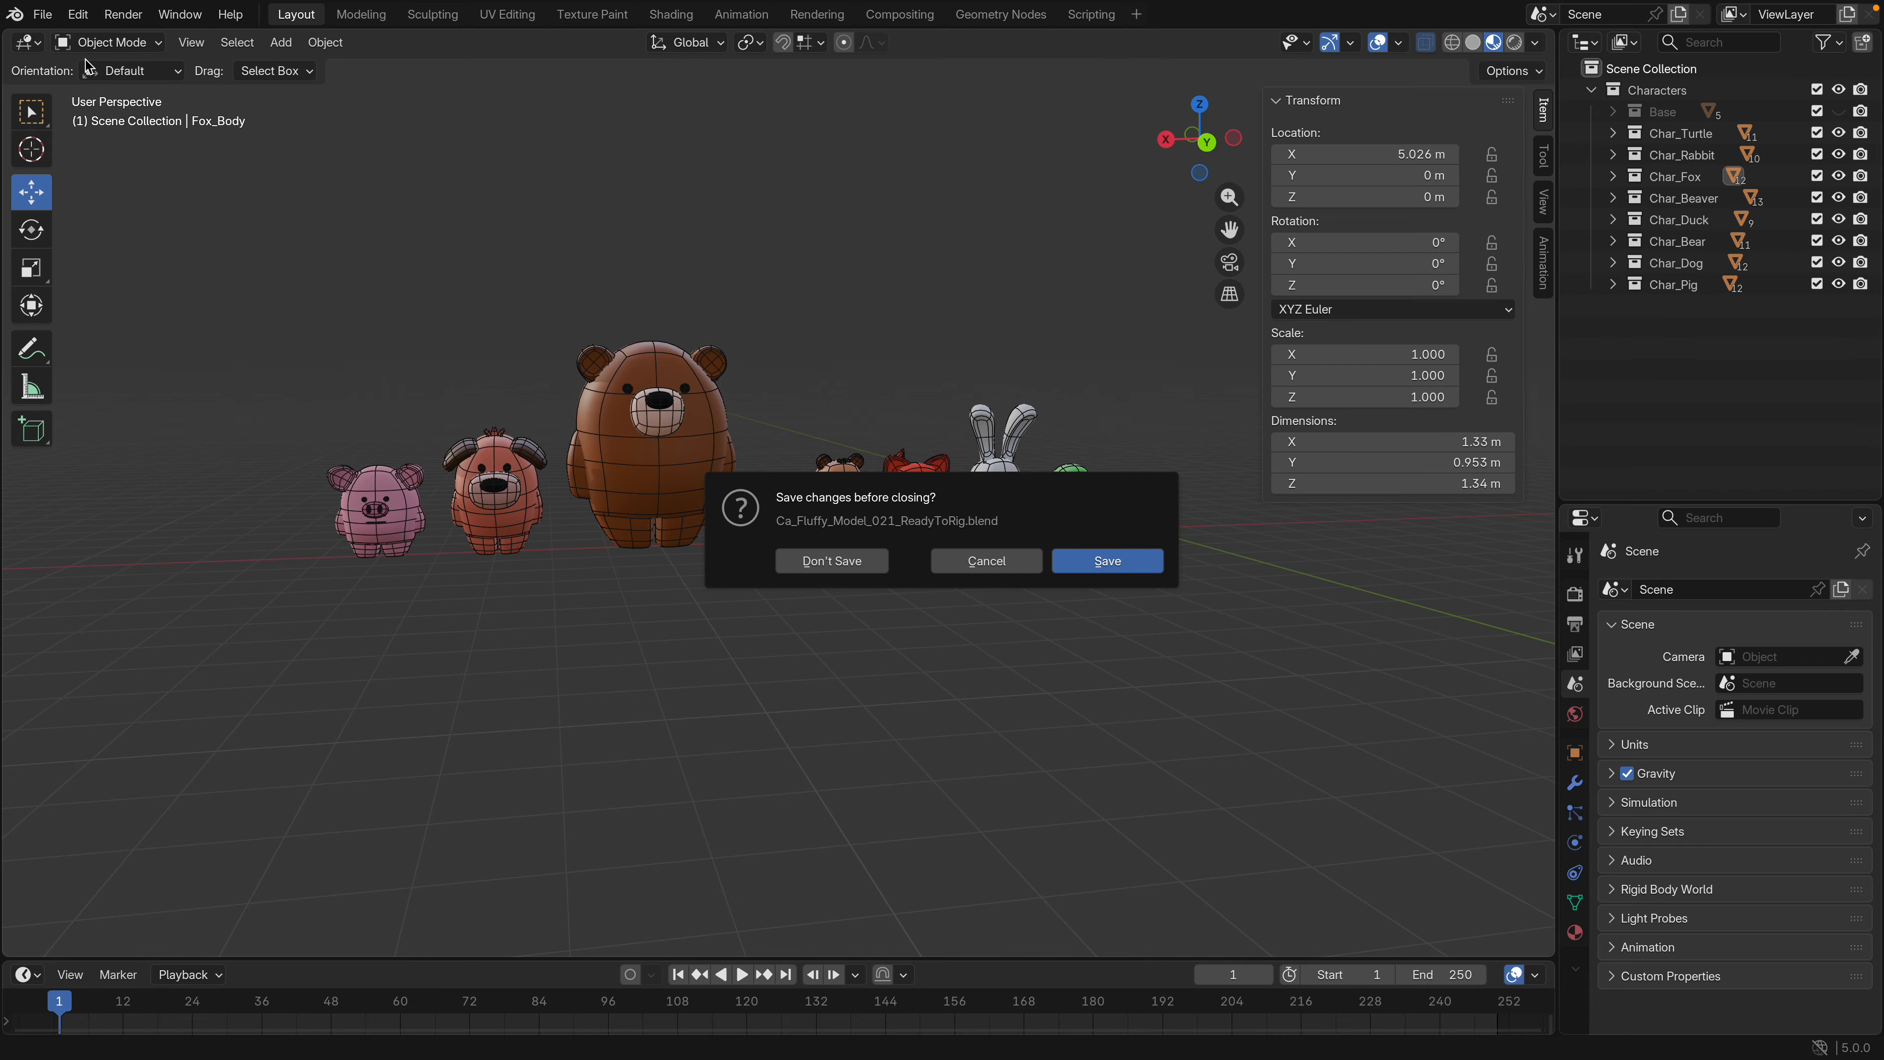
left_click(851, 563)
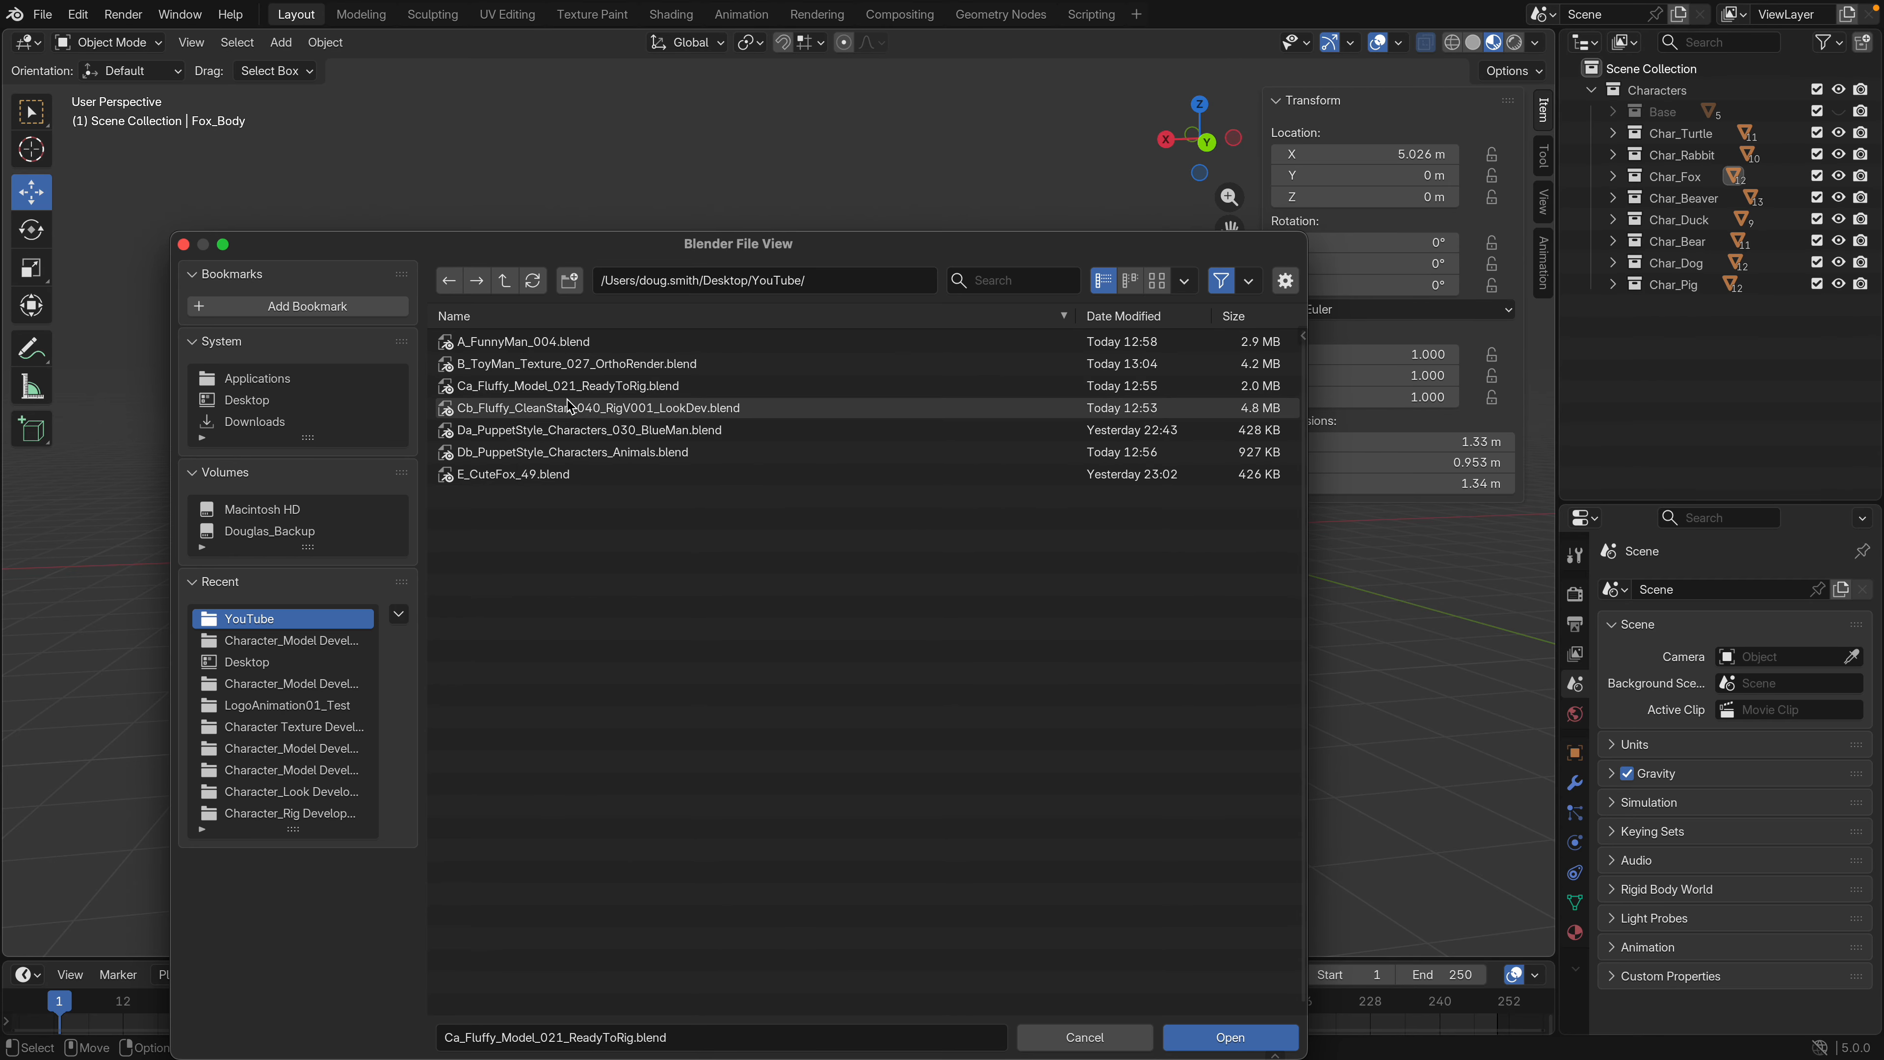
left_click(617, 410)
left_click(1206, 1035)
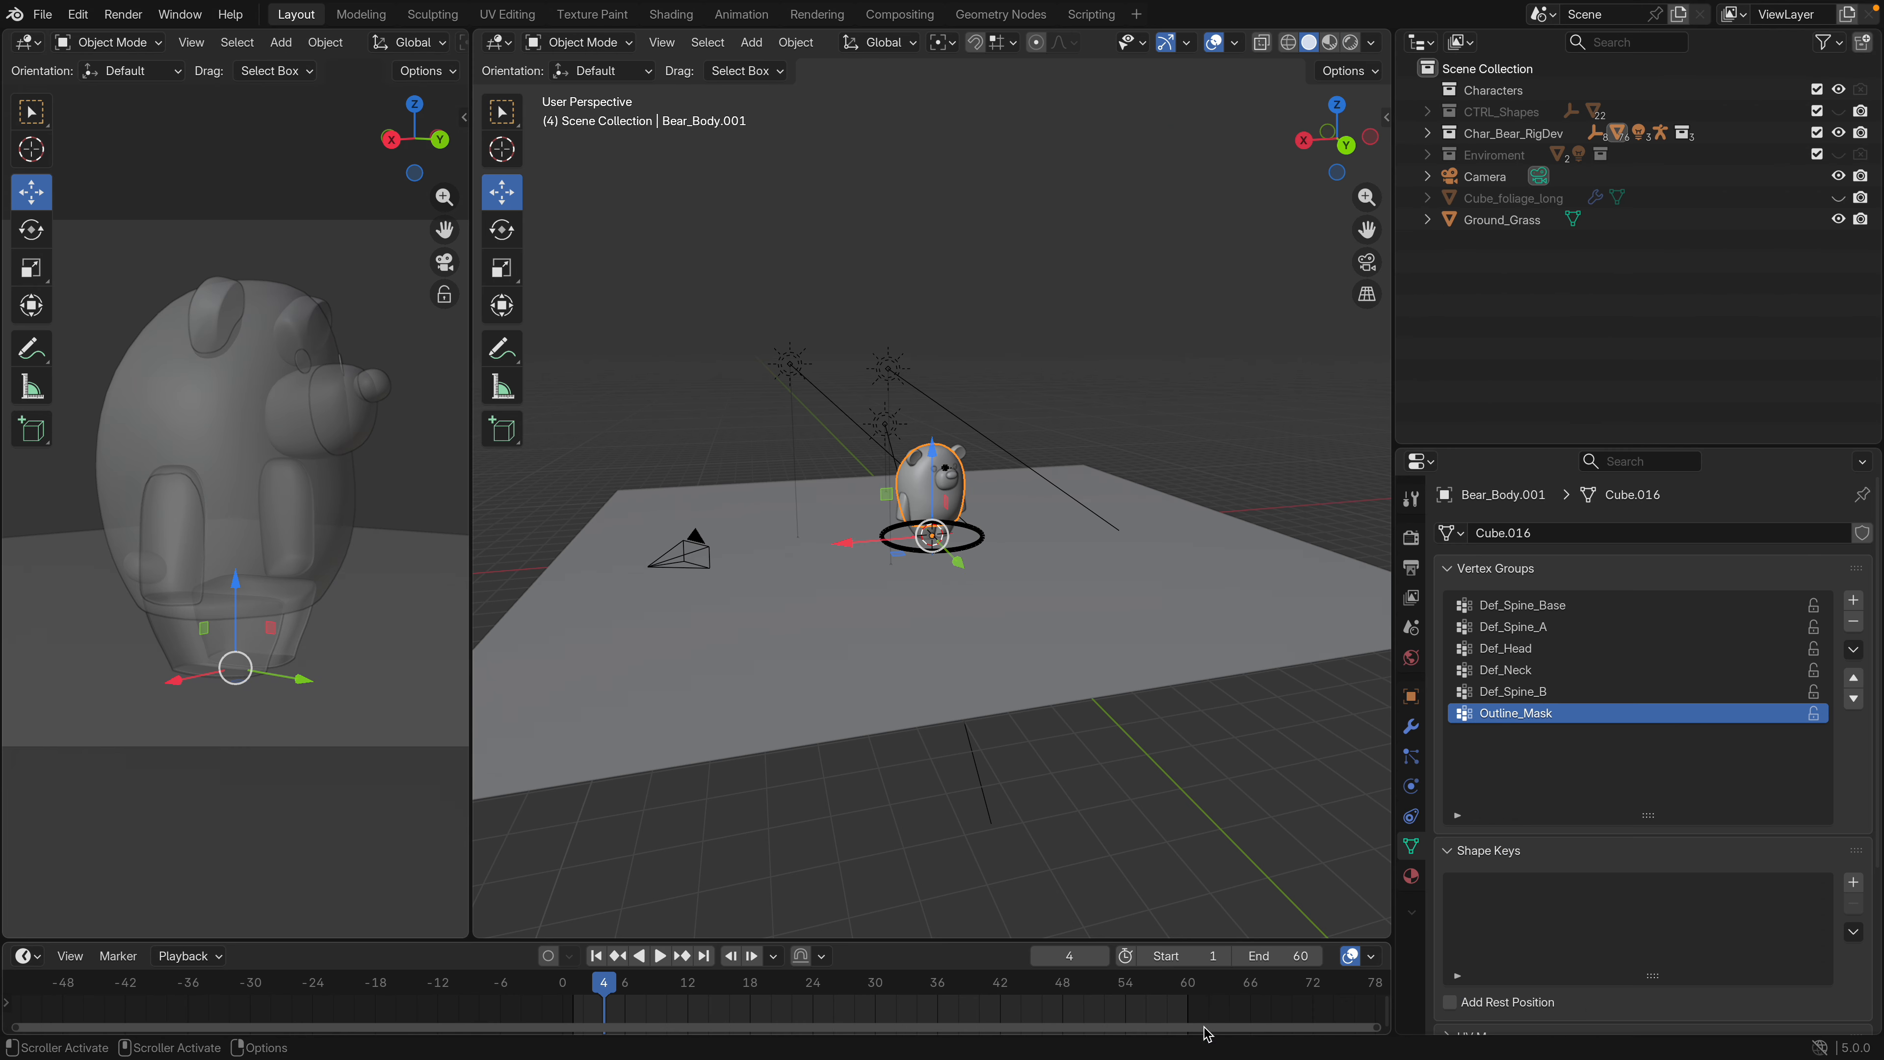
Frame the bear more closely in the main viewport and play its turntable animation briefly
scroll(1035, 555, "up", 7)
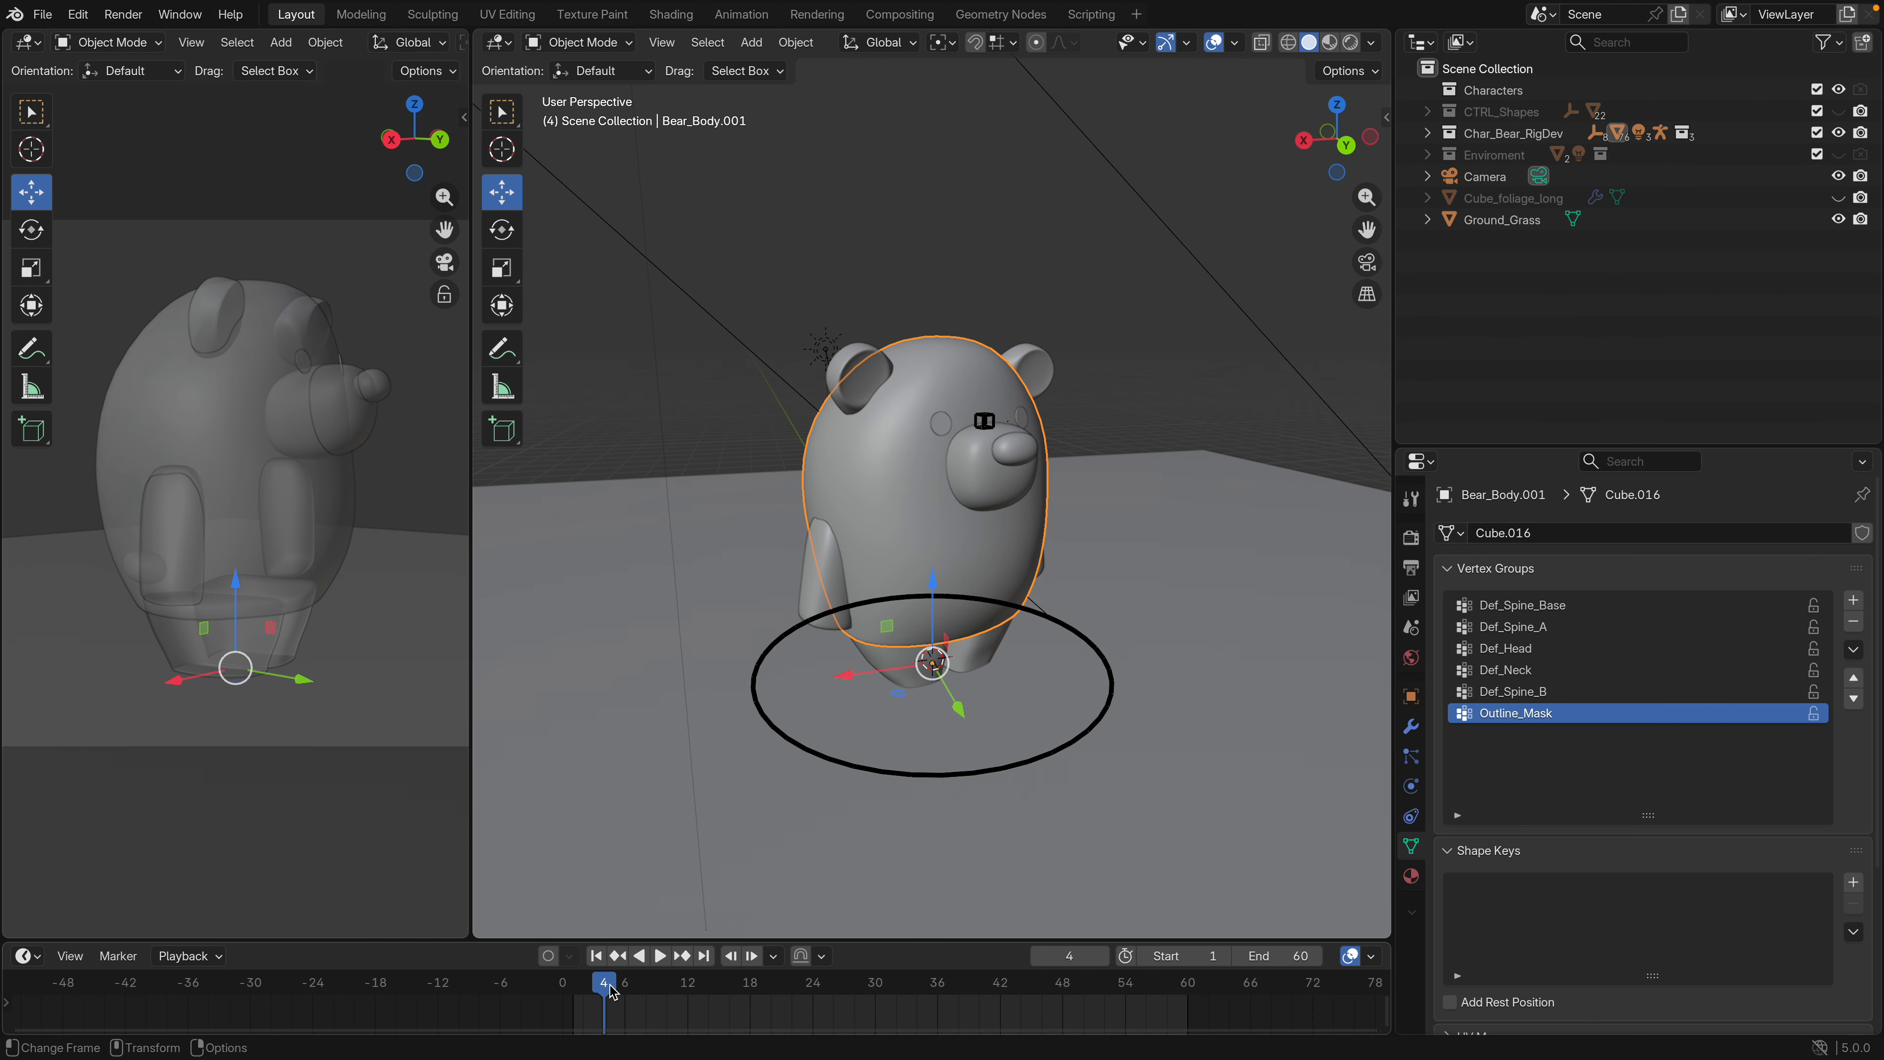
key("space")
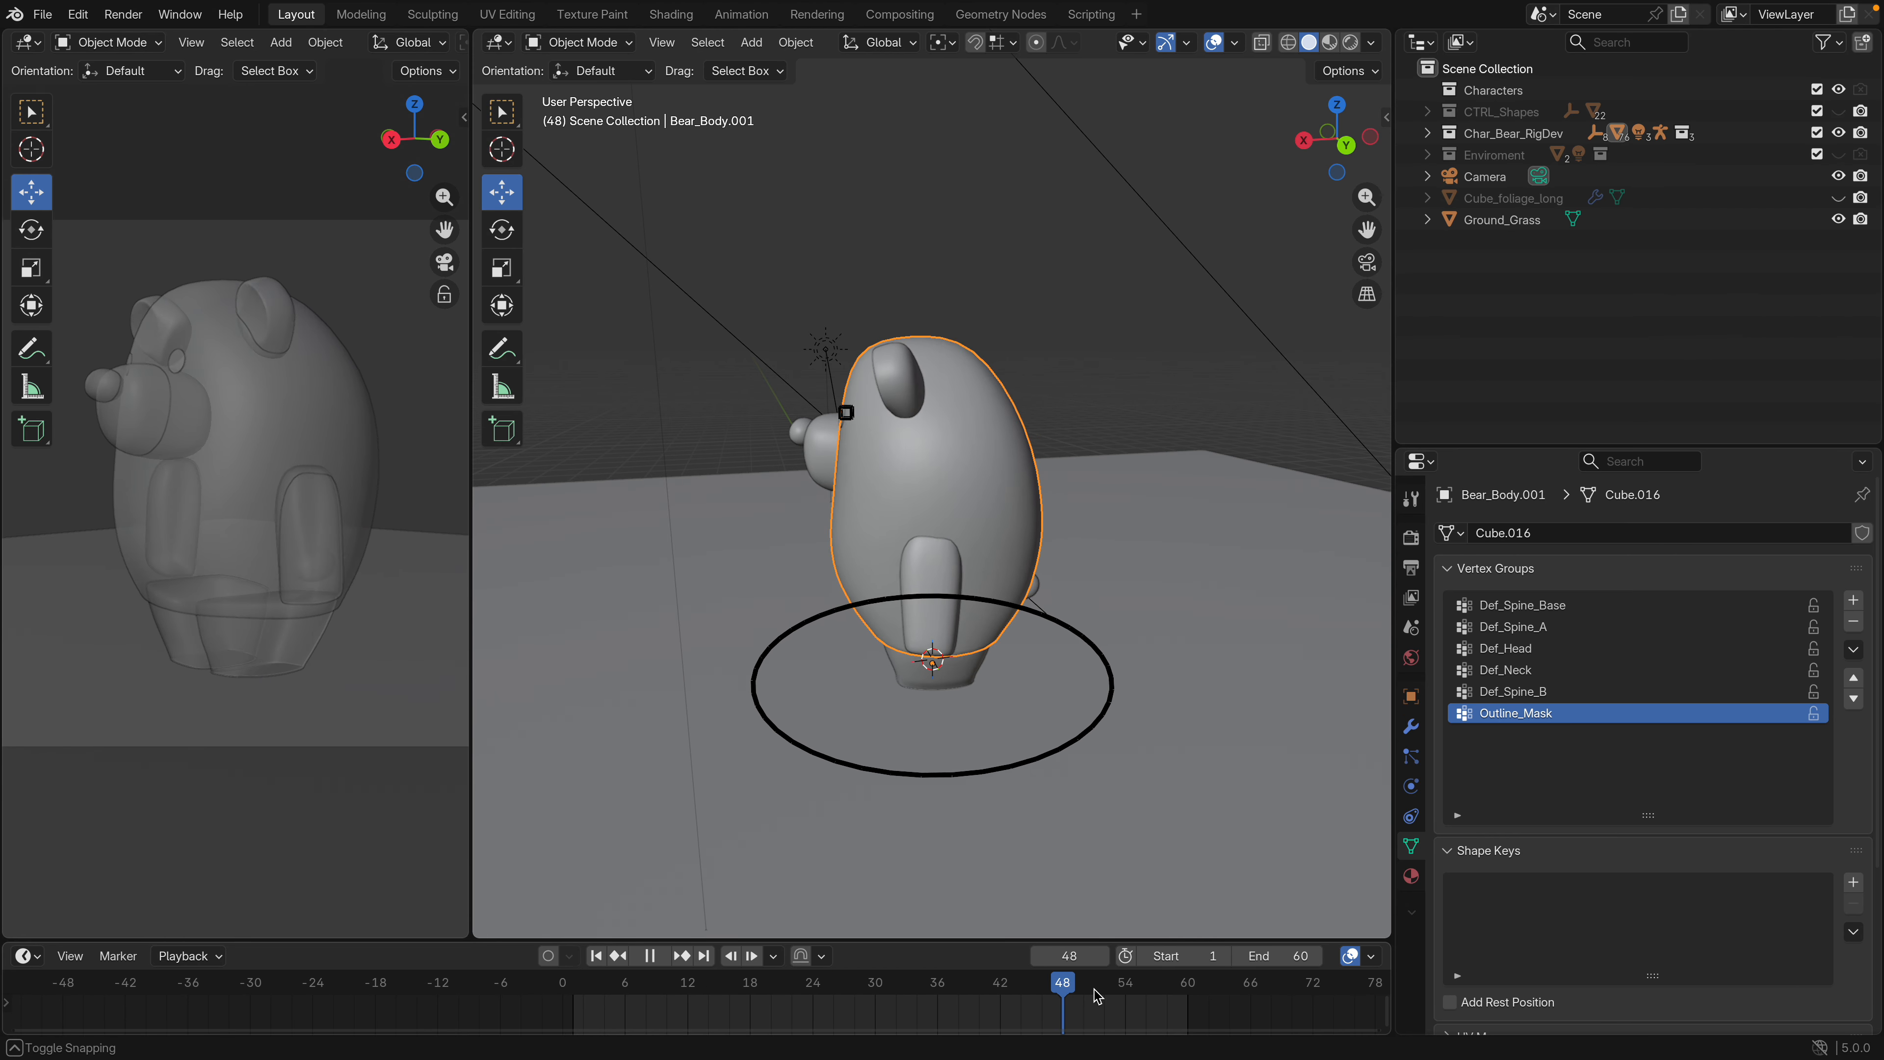
key("space")
Show the bear in rendered shading without overlays and scrub the animation to frame 62
left_click(1349, 42)
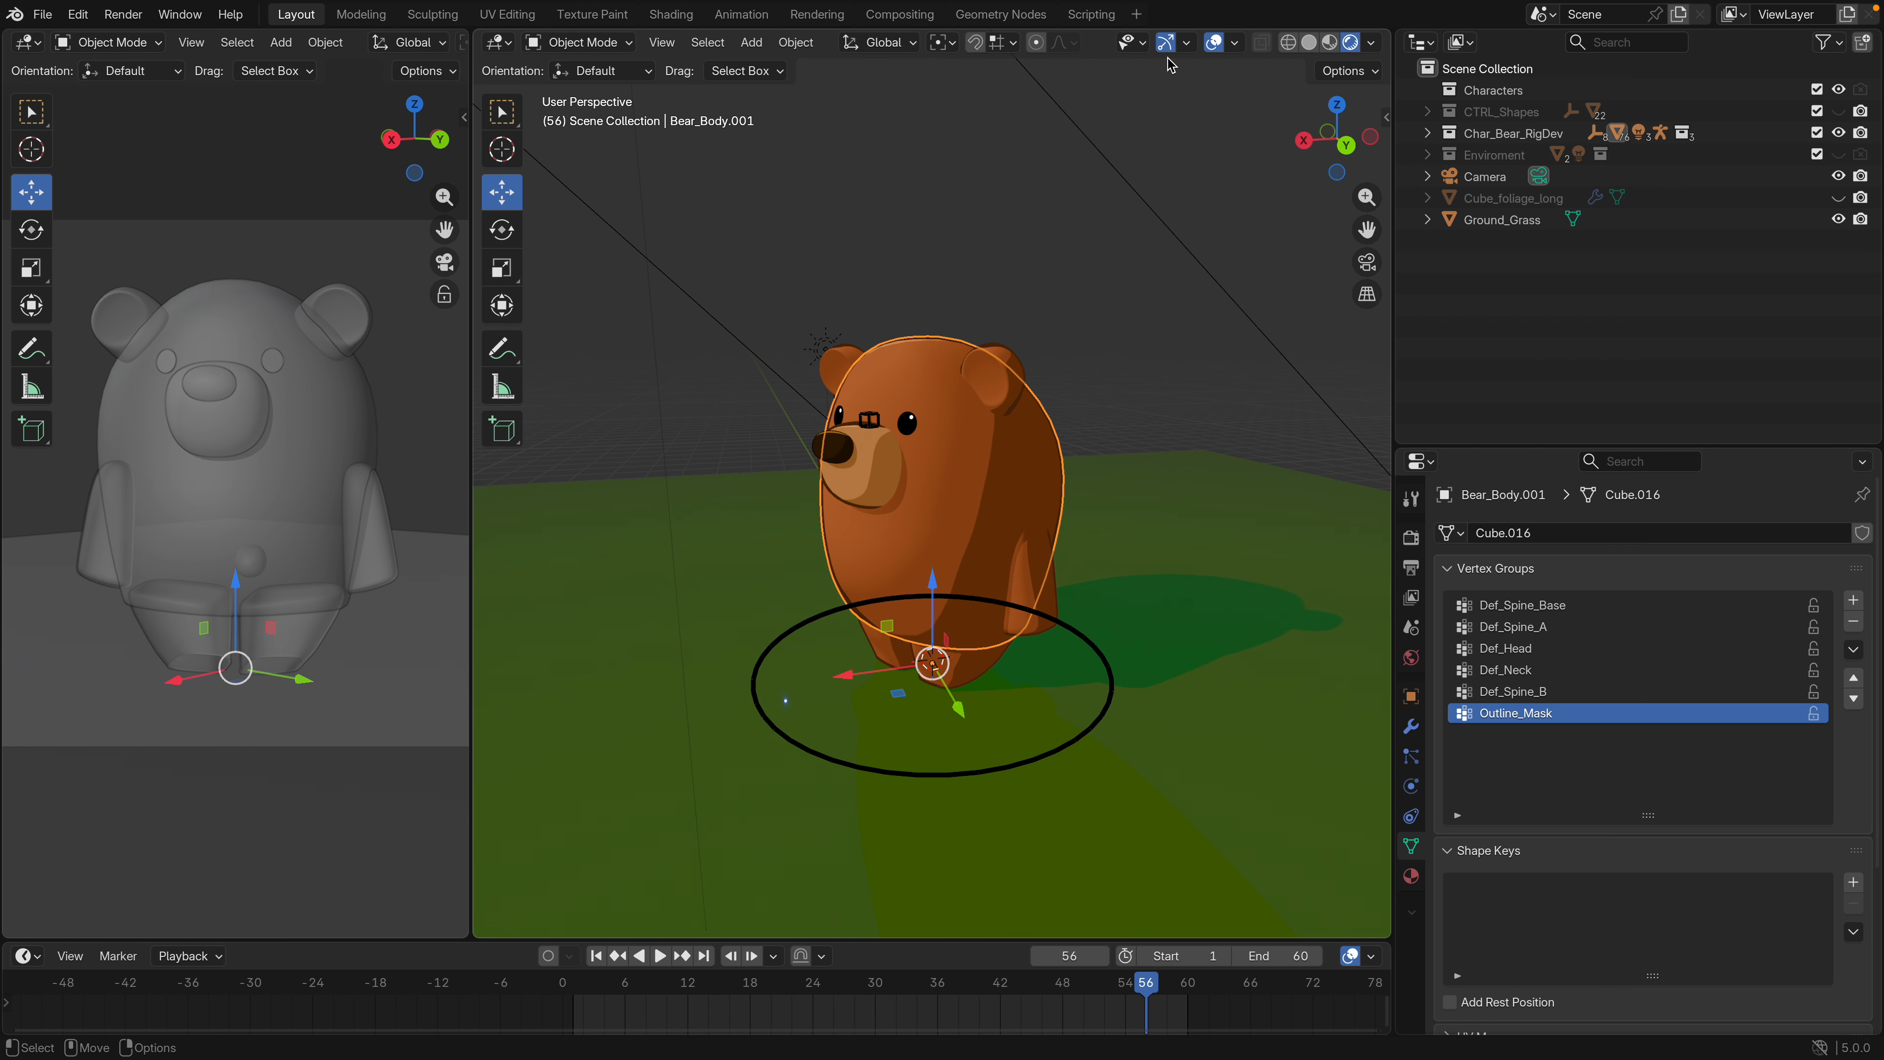
left_click(1213, 42)
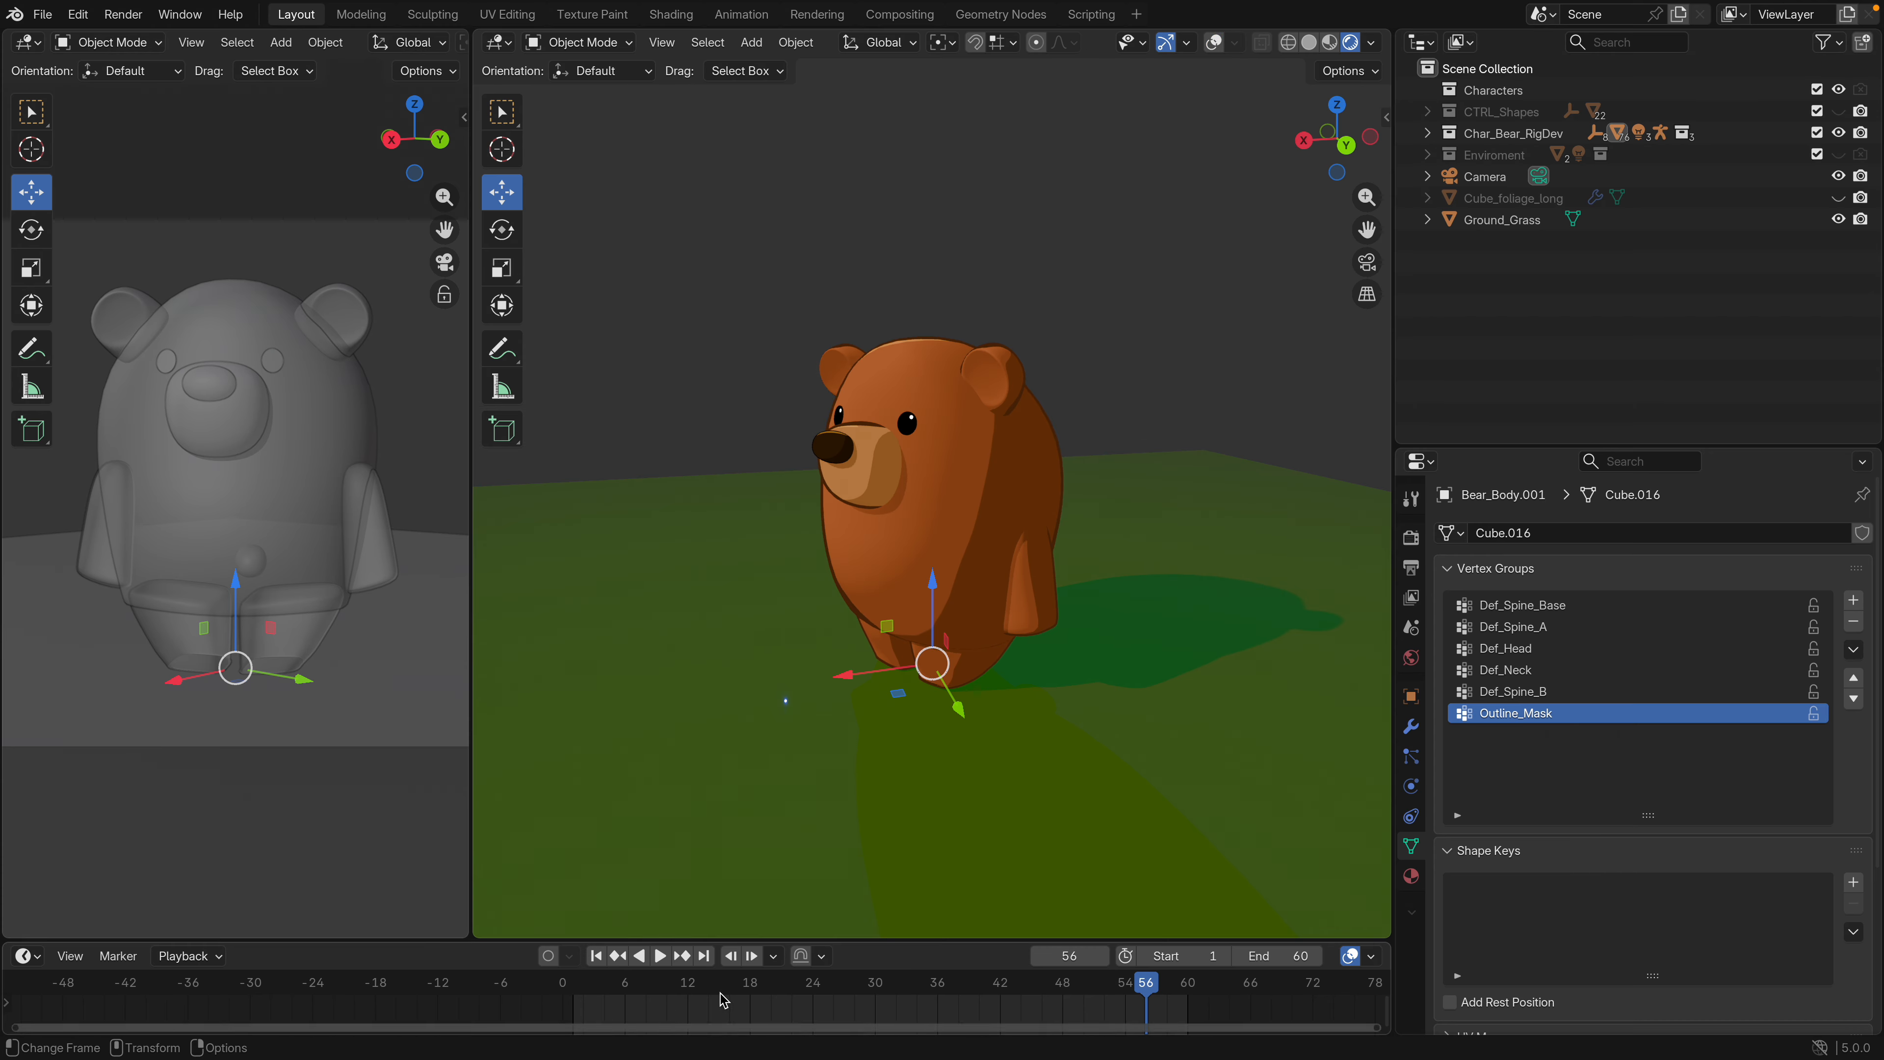
left_click_drag(1147, 991, 1208, 985)
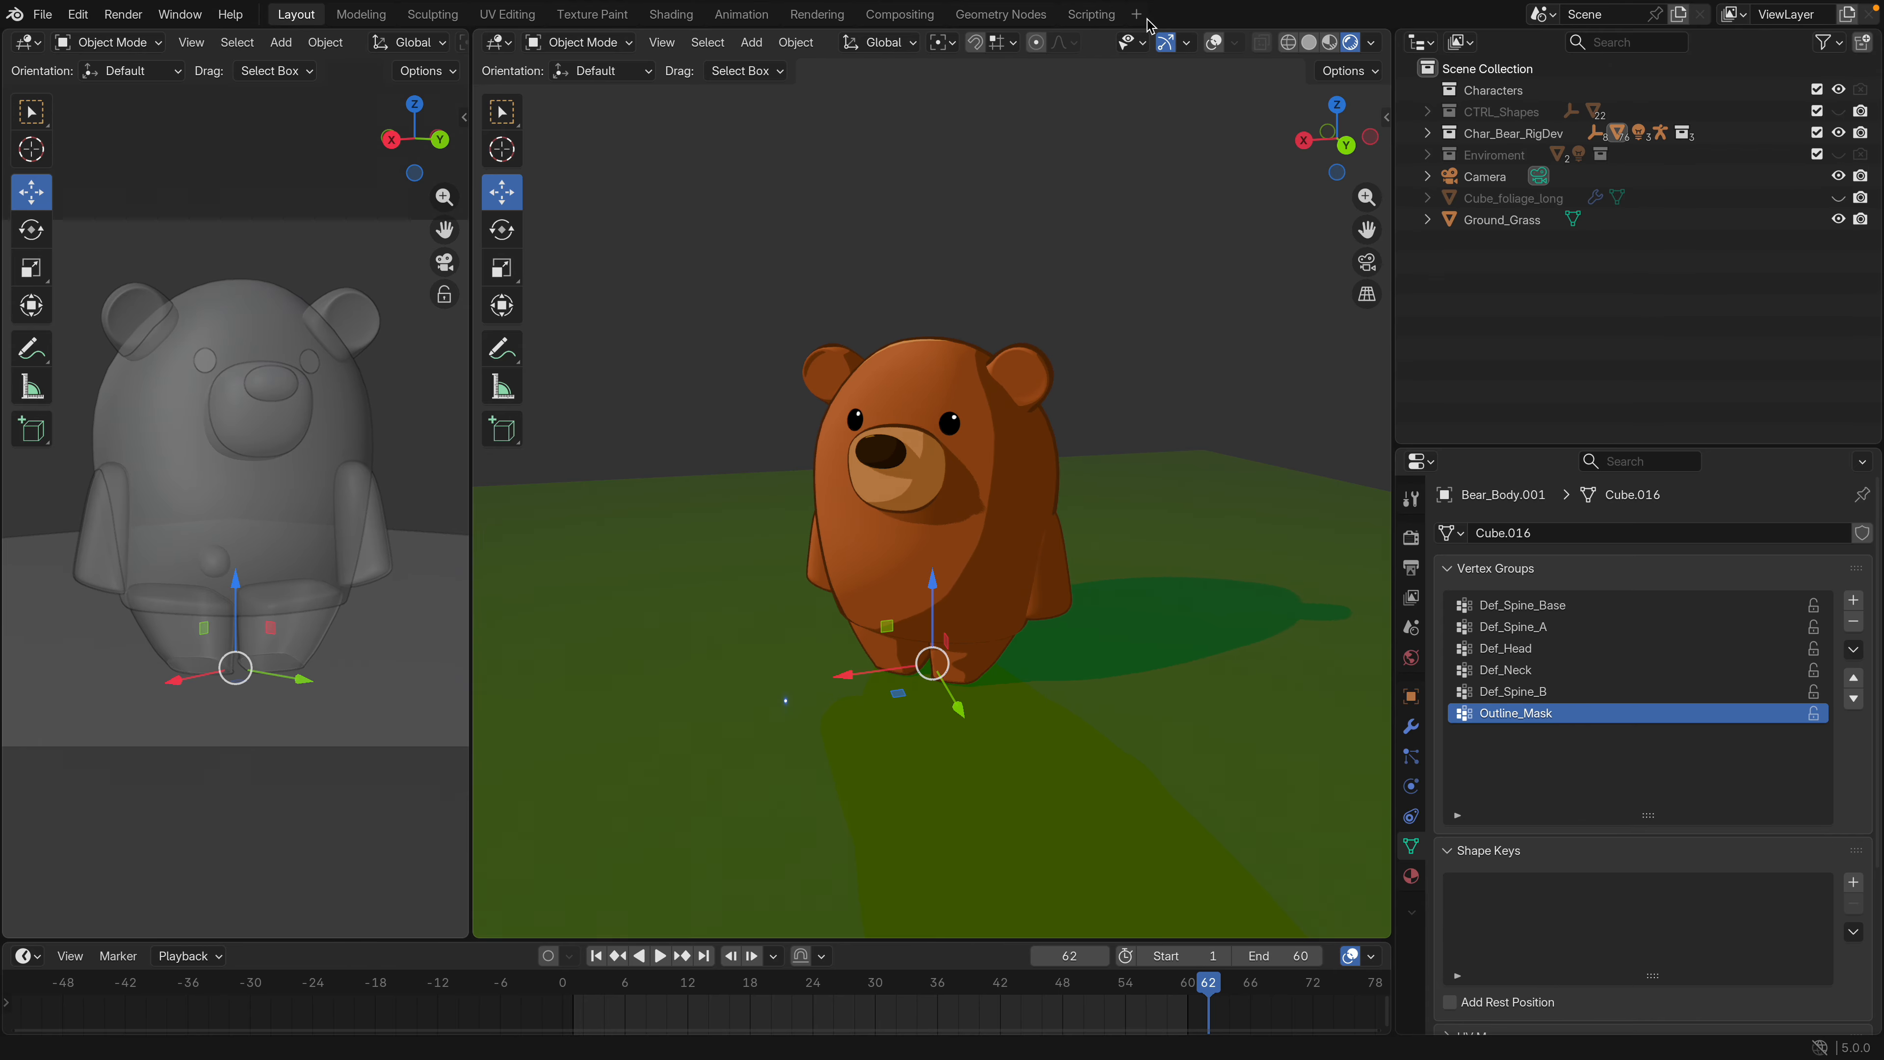
Restore the overlays, enlarge the main viewport and put the bear's character rig armature into Pose Mode
left_click(1213, 44)
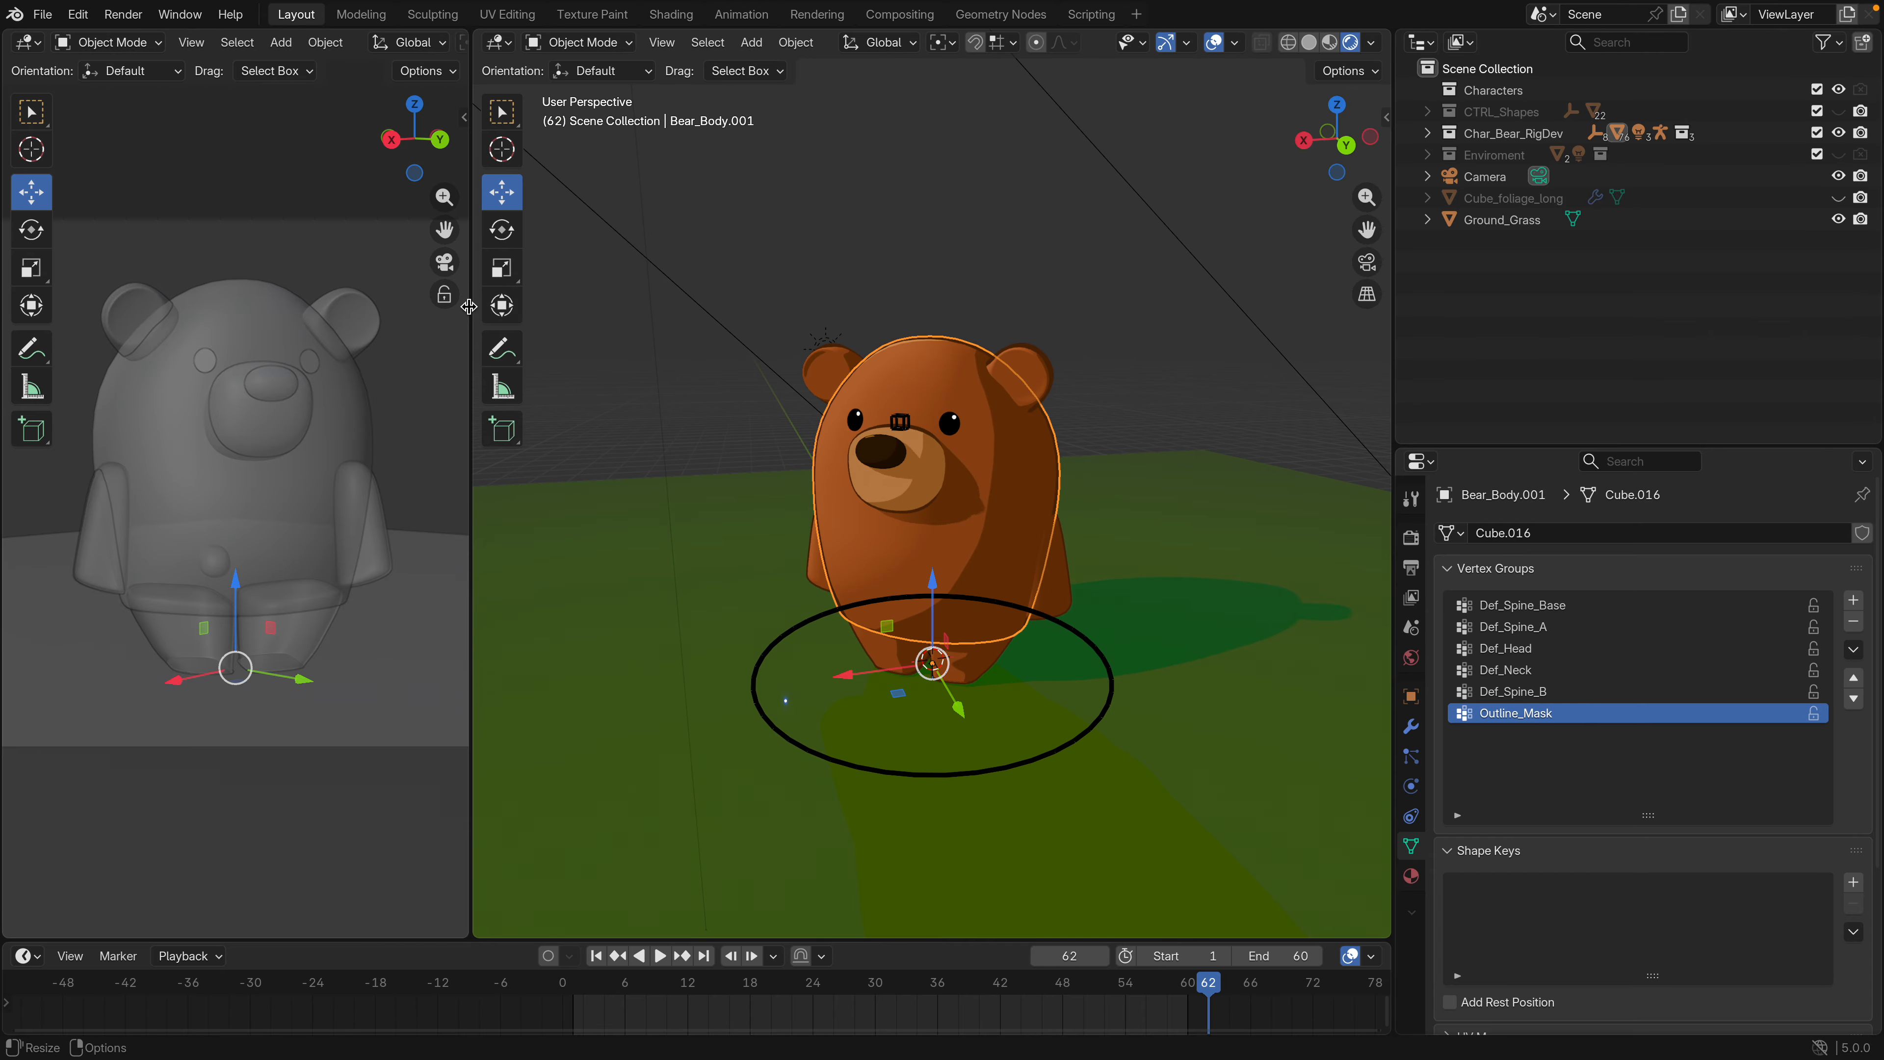
left_click_drag(468, 306, 34, 307)
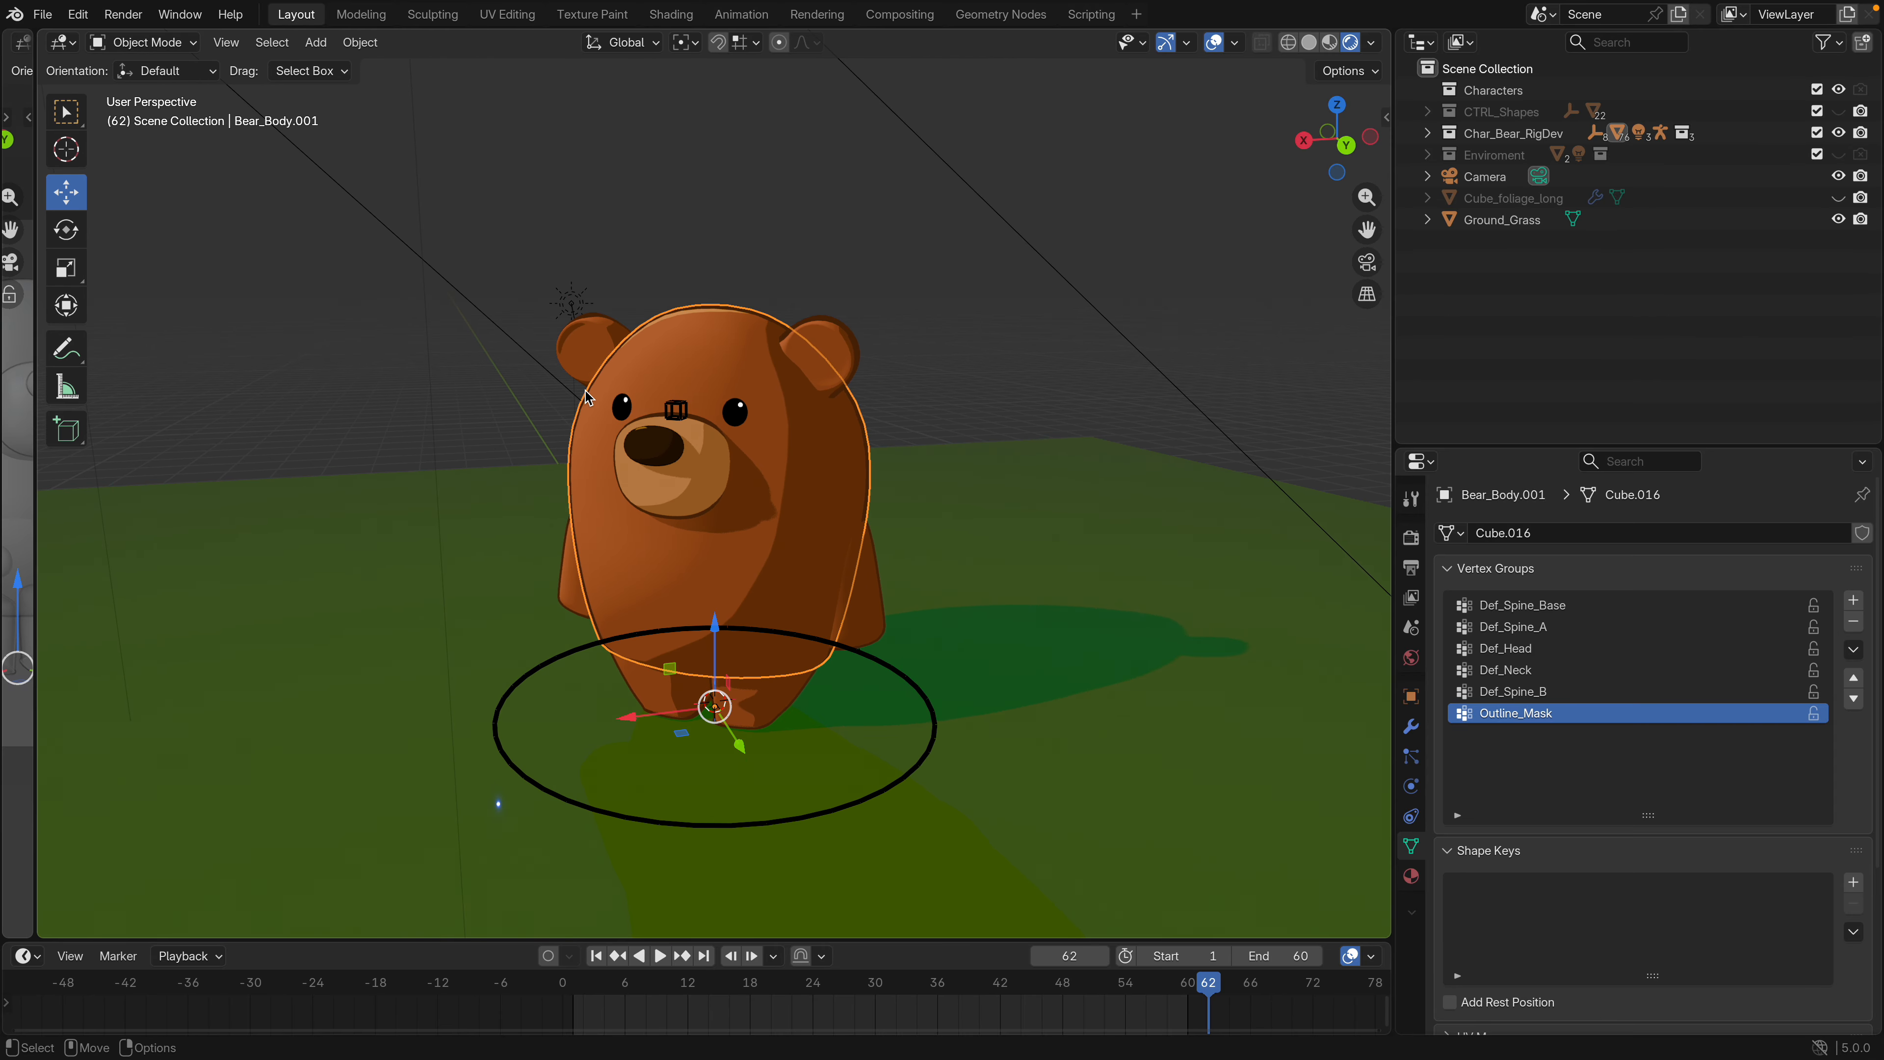
left_click(896, 664)
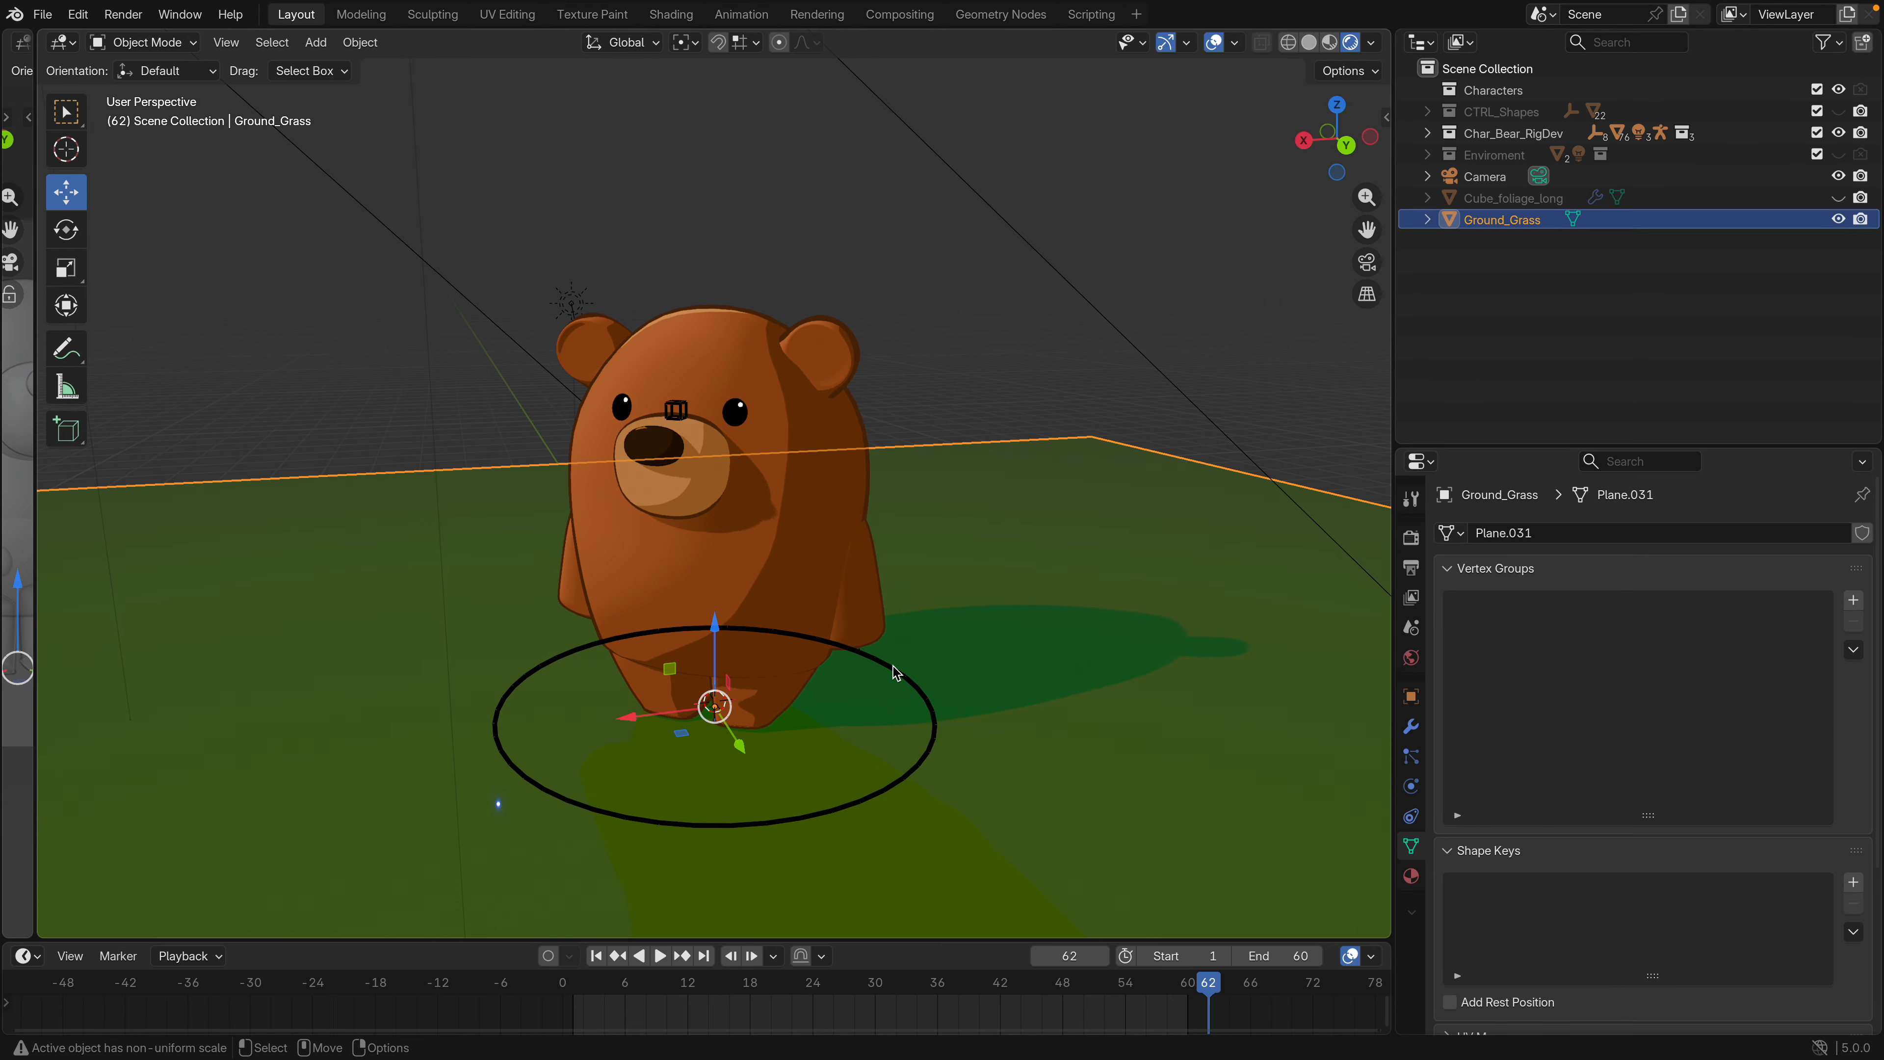
left_click(165, 45)
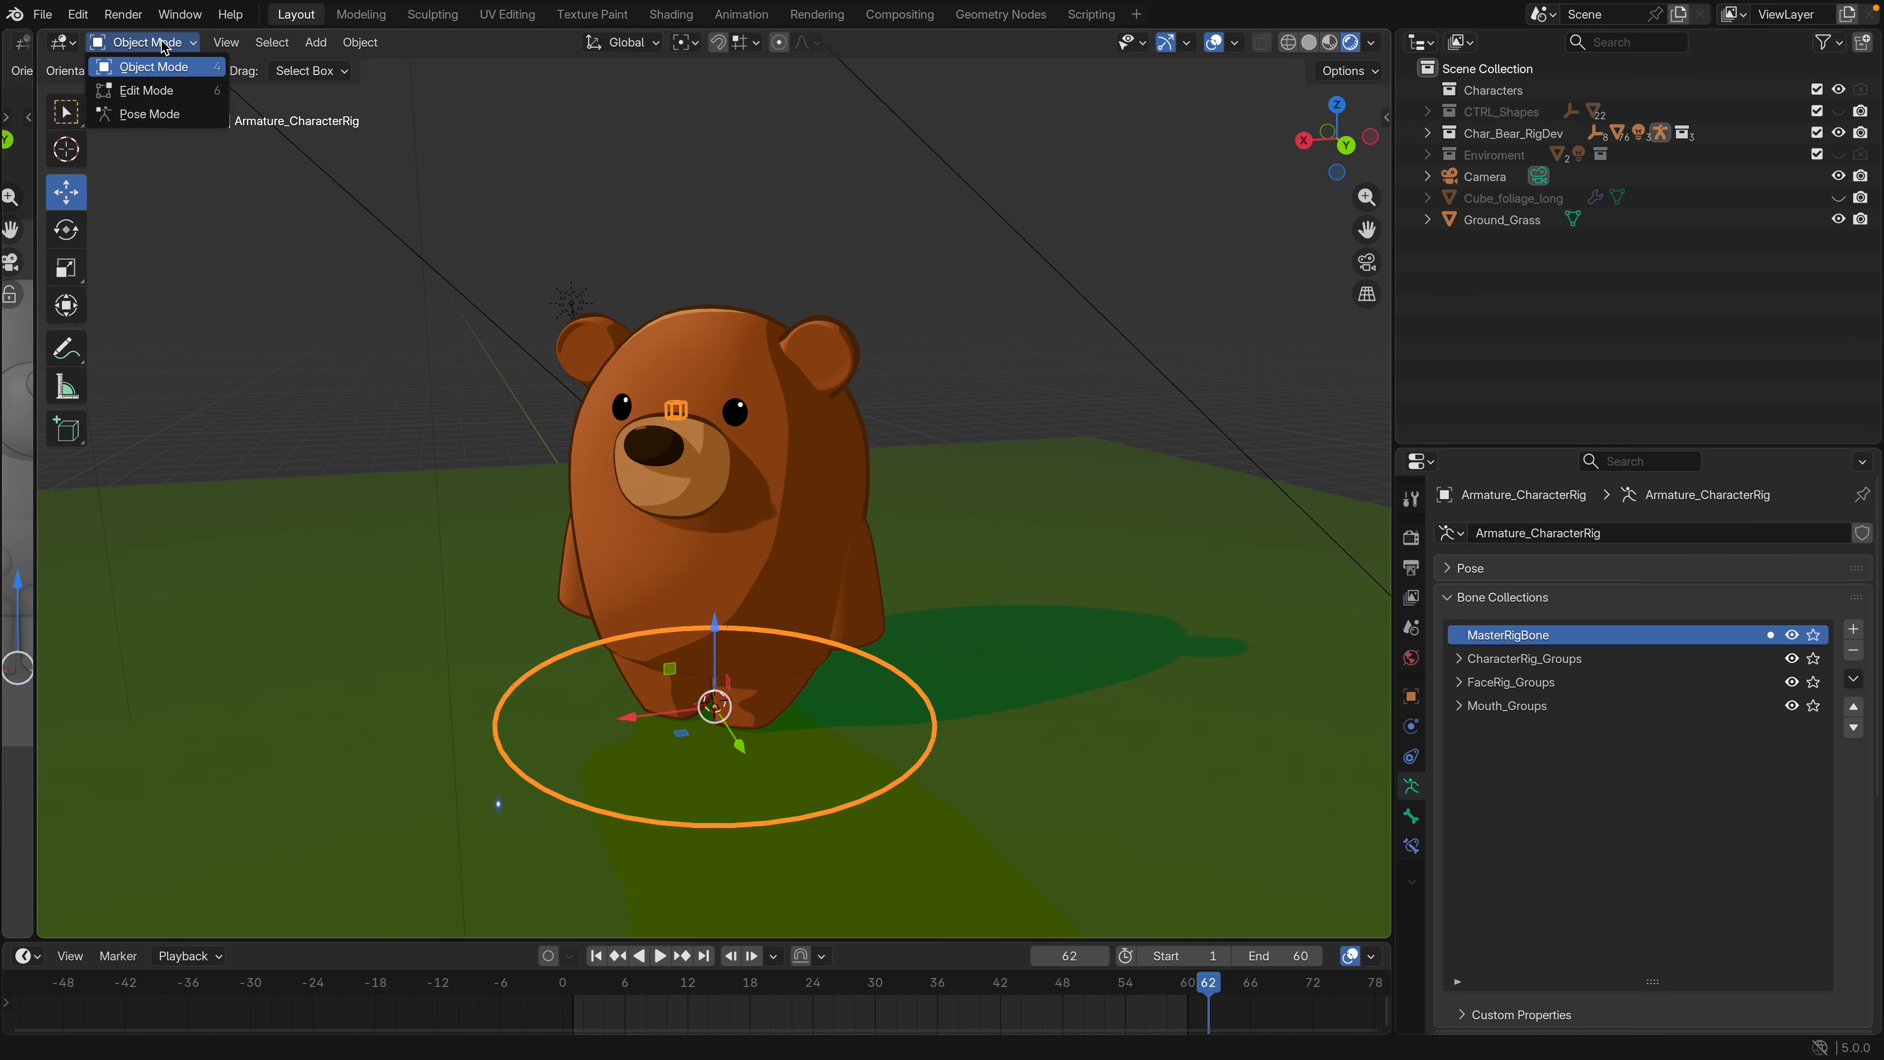
left_click(153, 115)
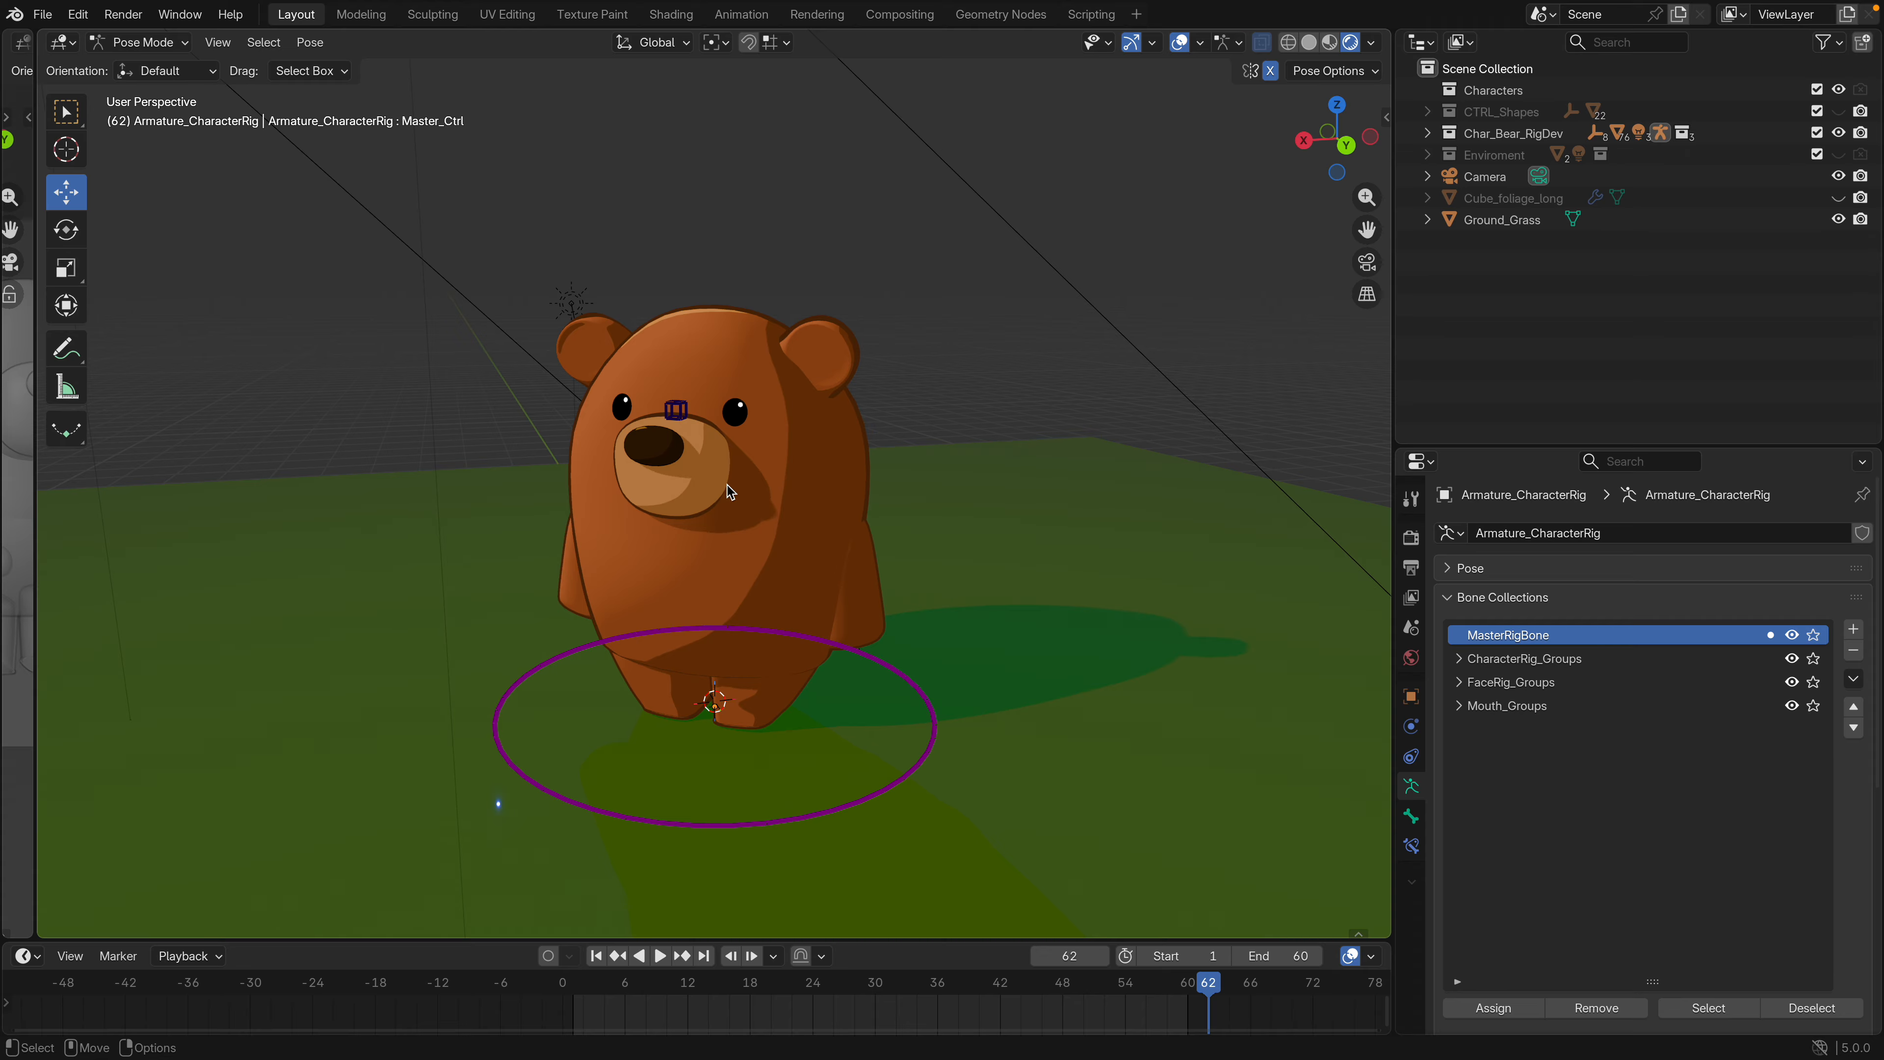
Select the Master_Ctrl bone and enable both IK Controls options and Primary Controls in its properties
left_click(887, 665)
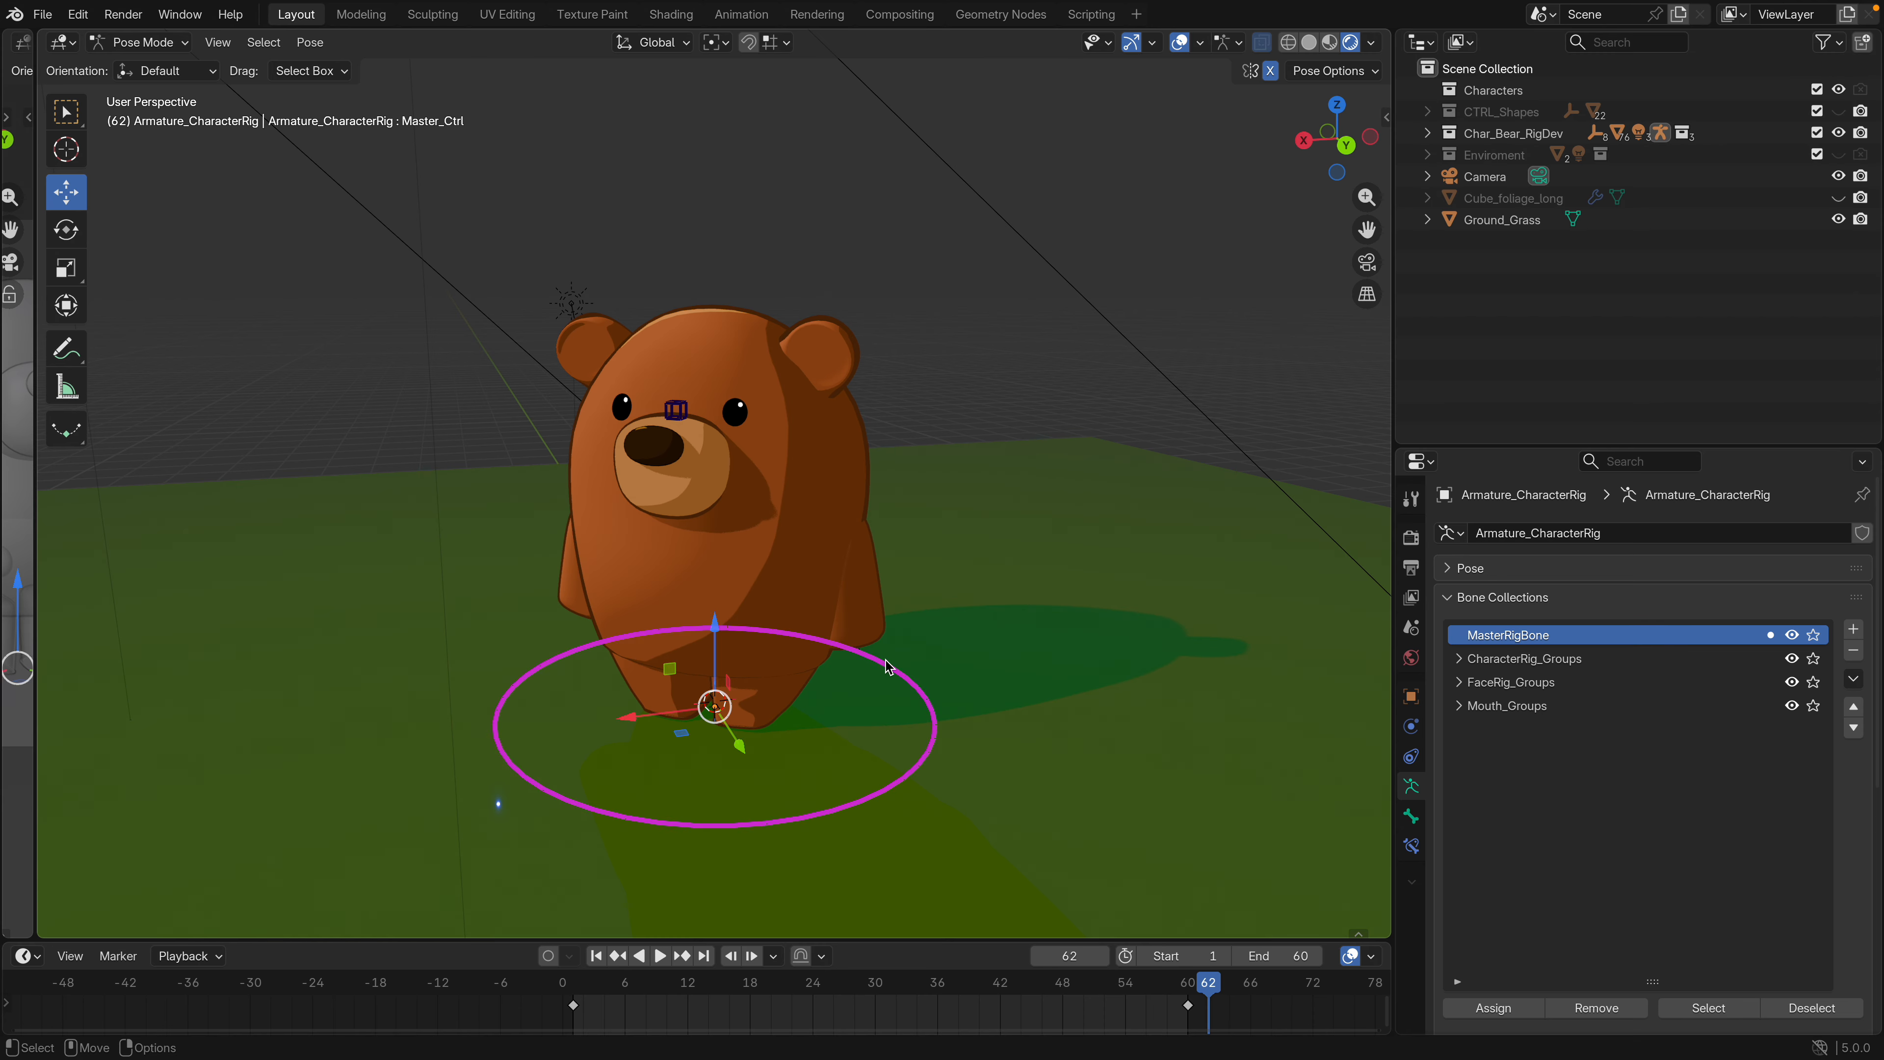
left_click(1387, 115)
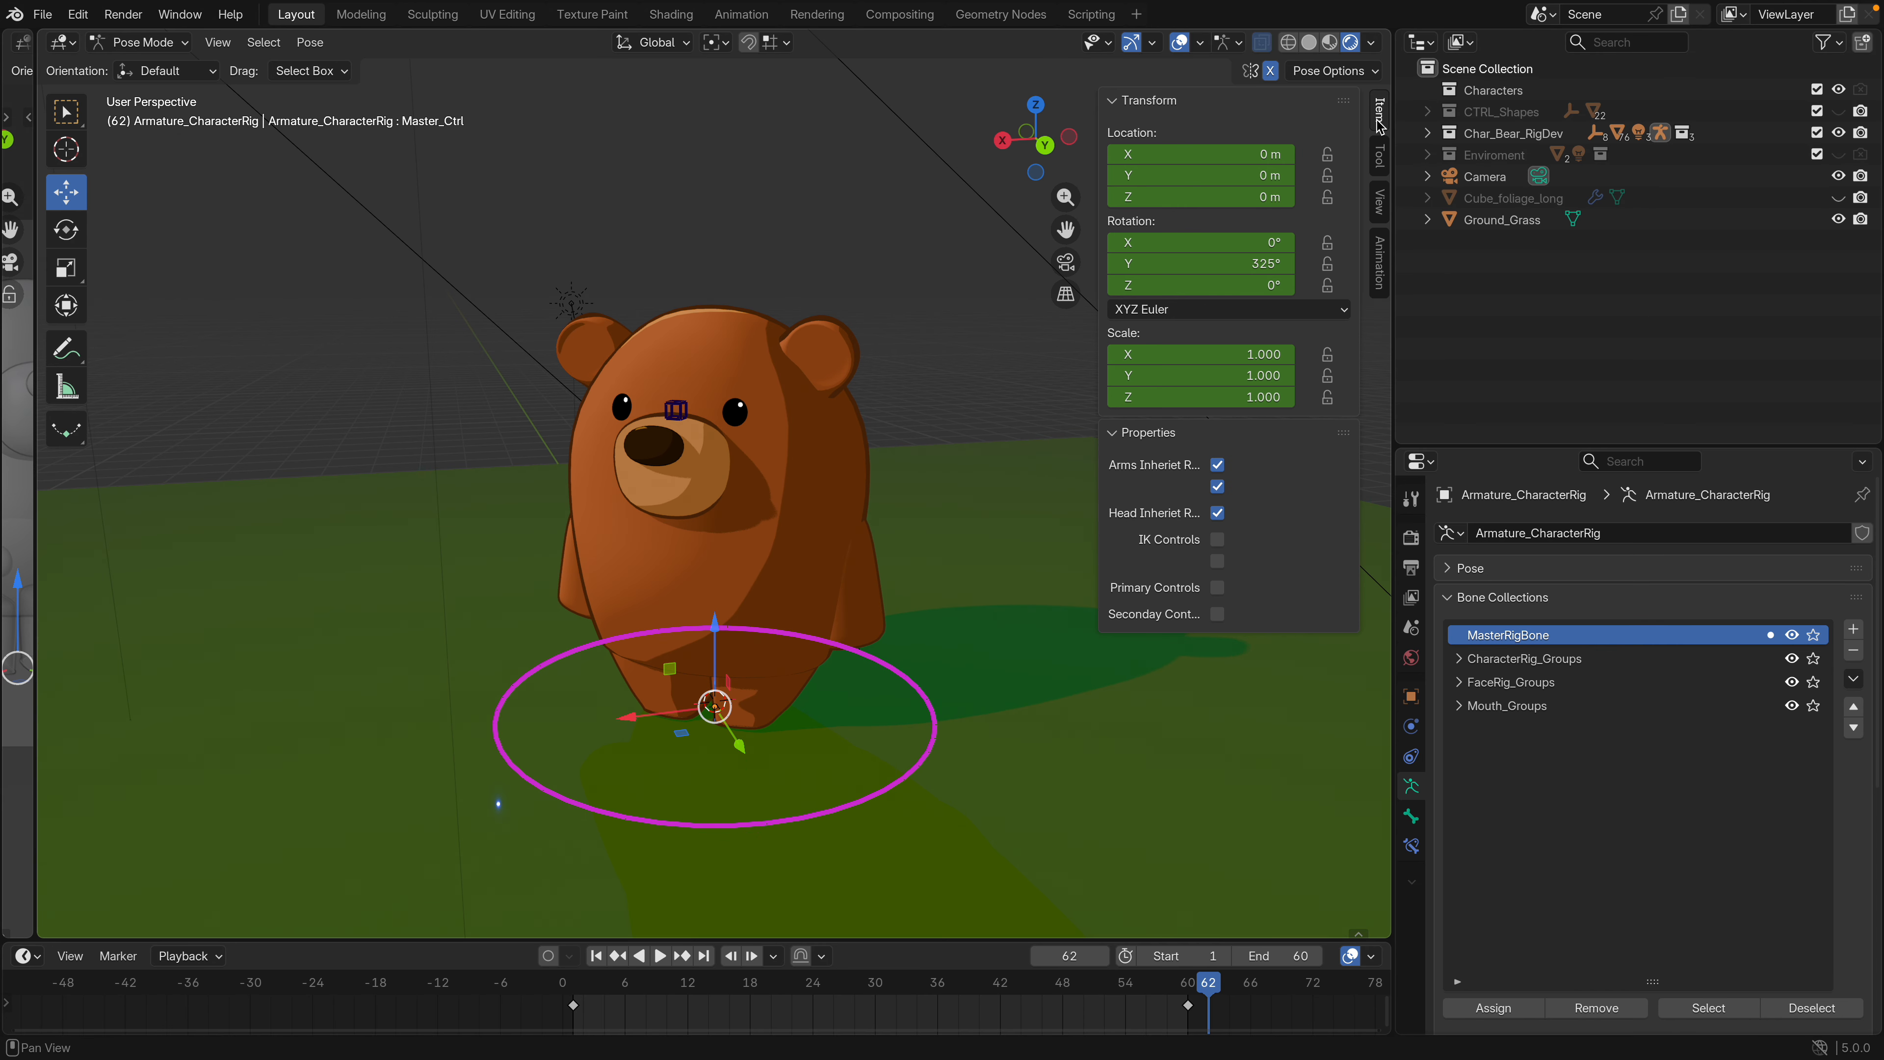
left_click(1213, 545)
left_click(1218, 561)
left_click(1222, 591)
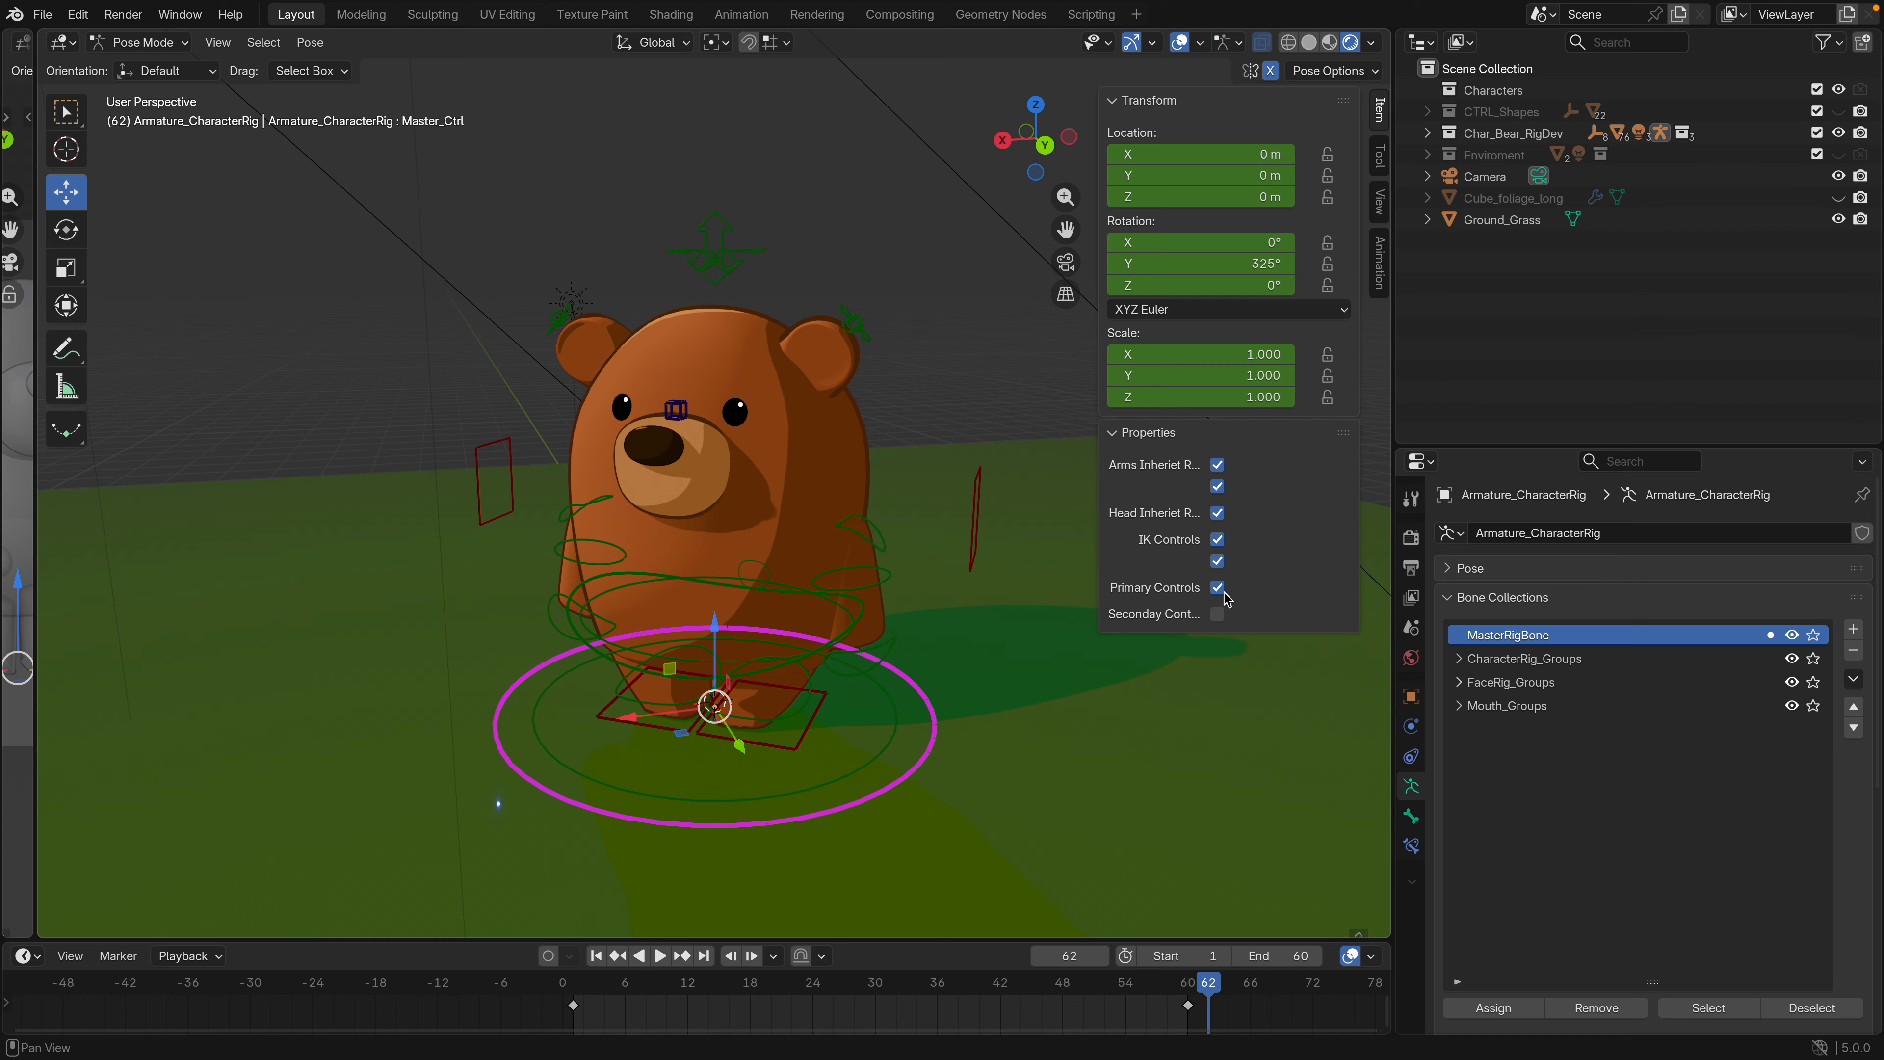
Raise the bear's arms by rotating Ctrl_Base_Arm_Base.Left in Local orientation to an X rotation of about -4.6°
left_click(875, 532)
key("e")
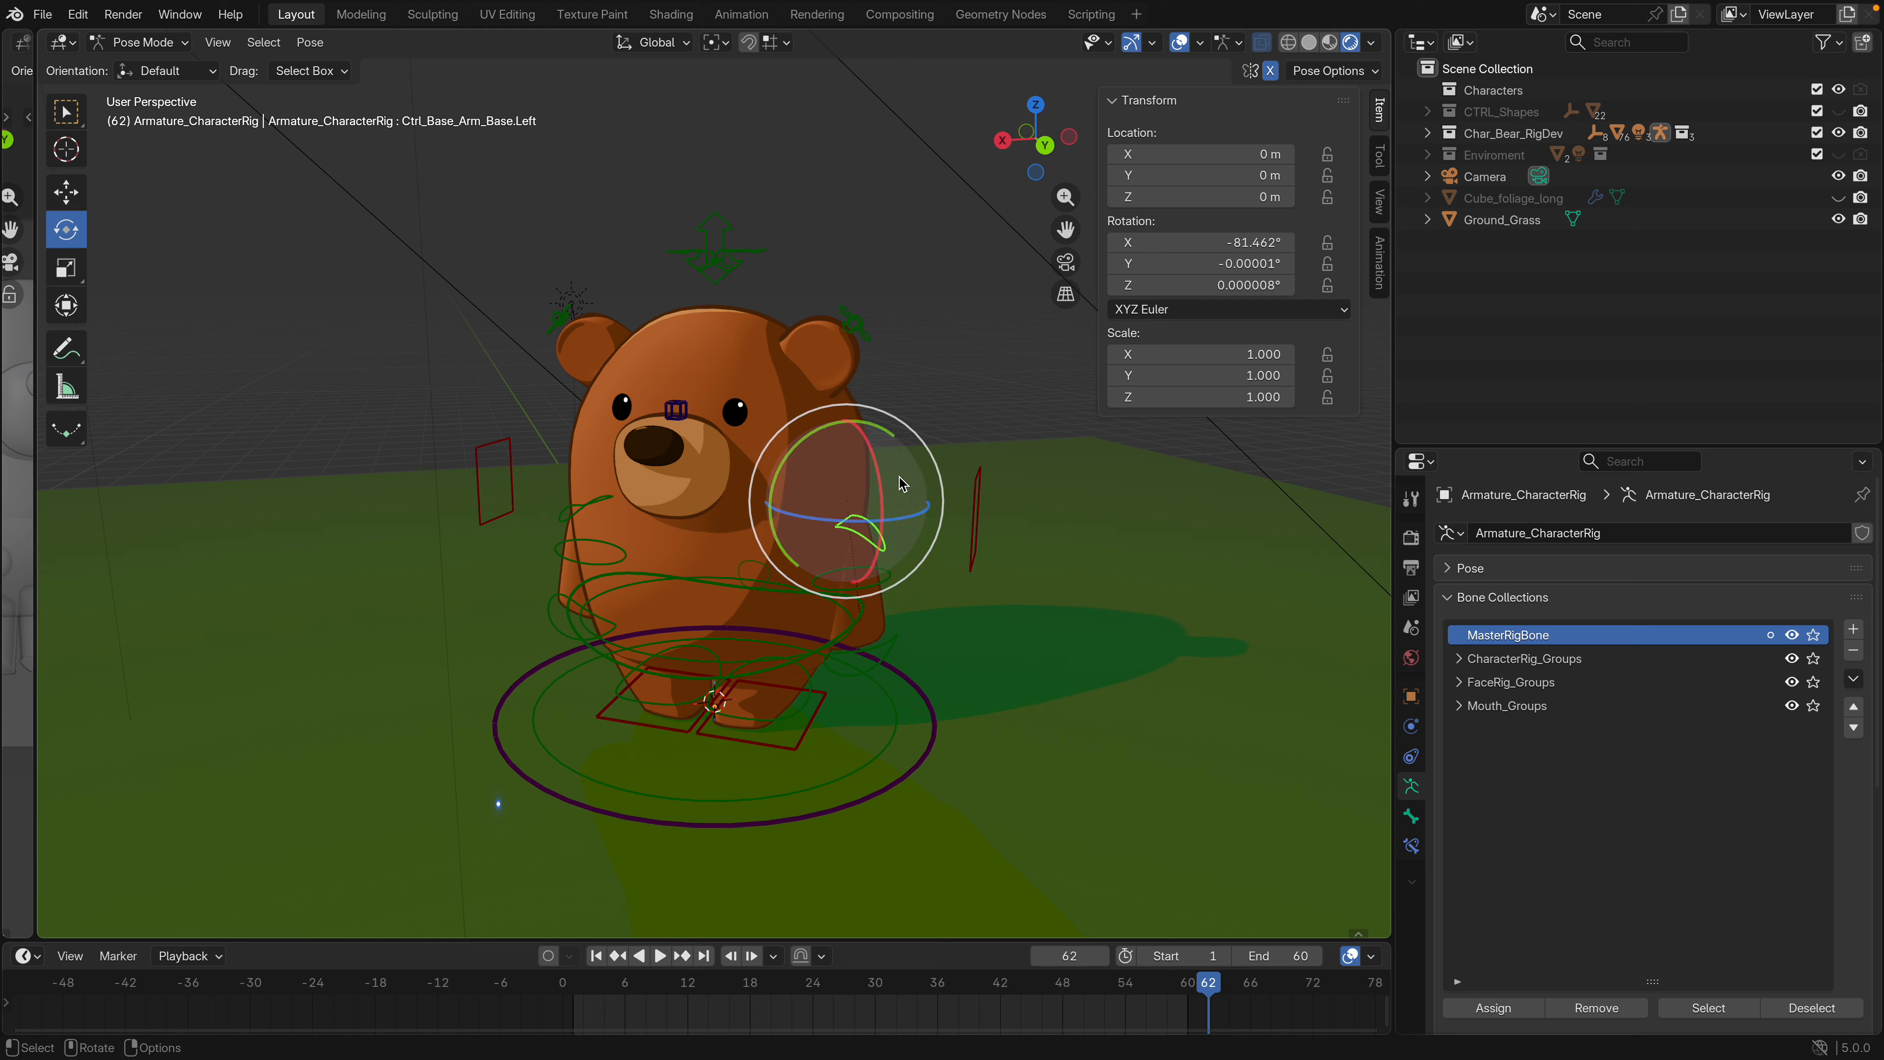
left_click(670, 45)
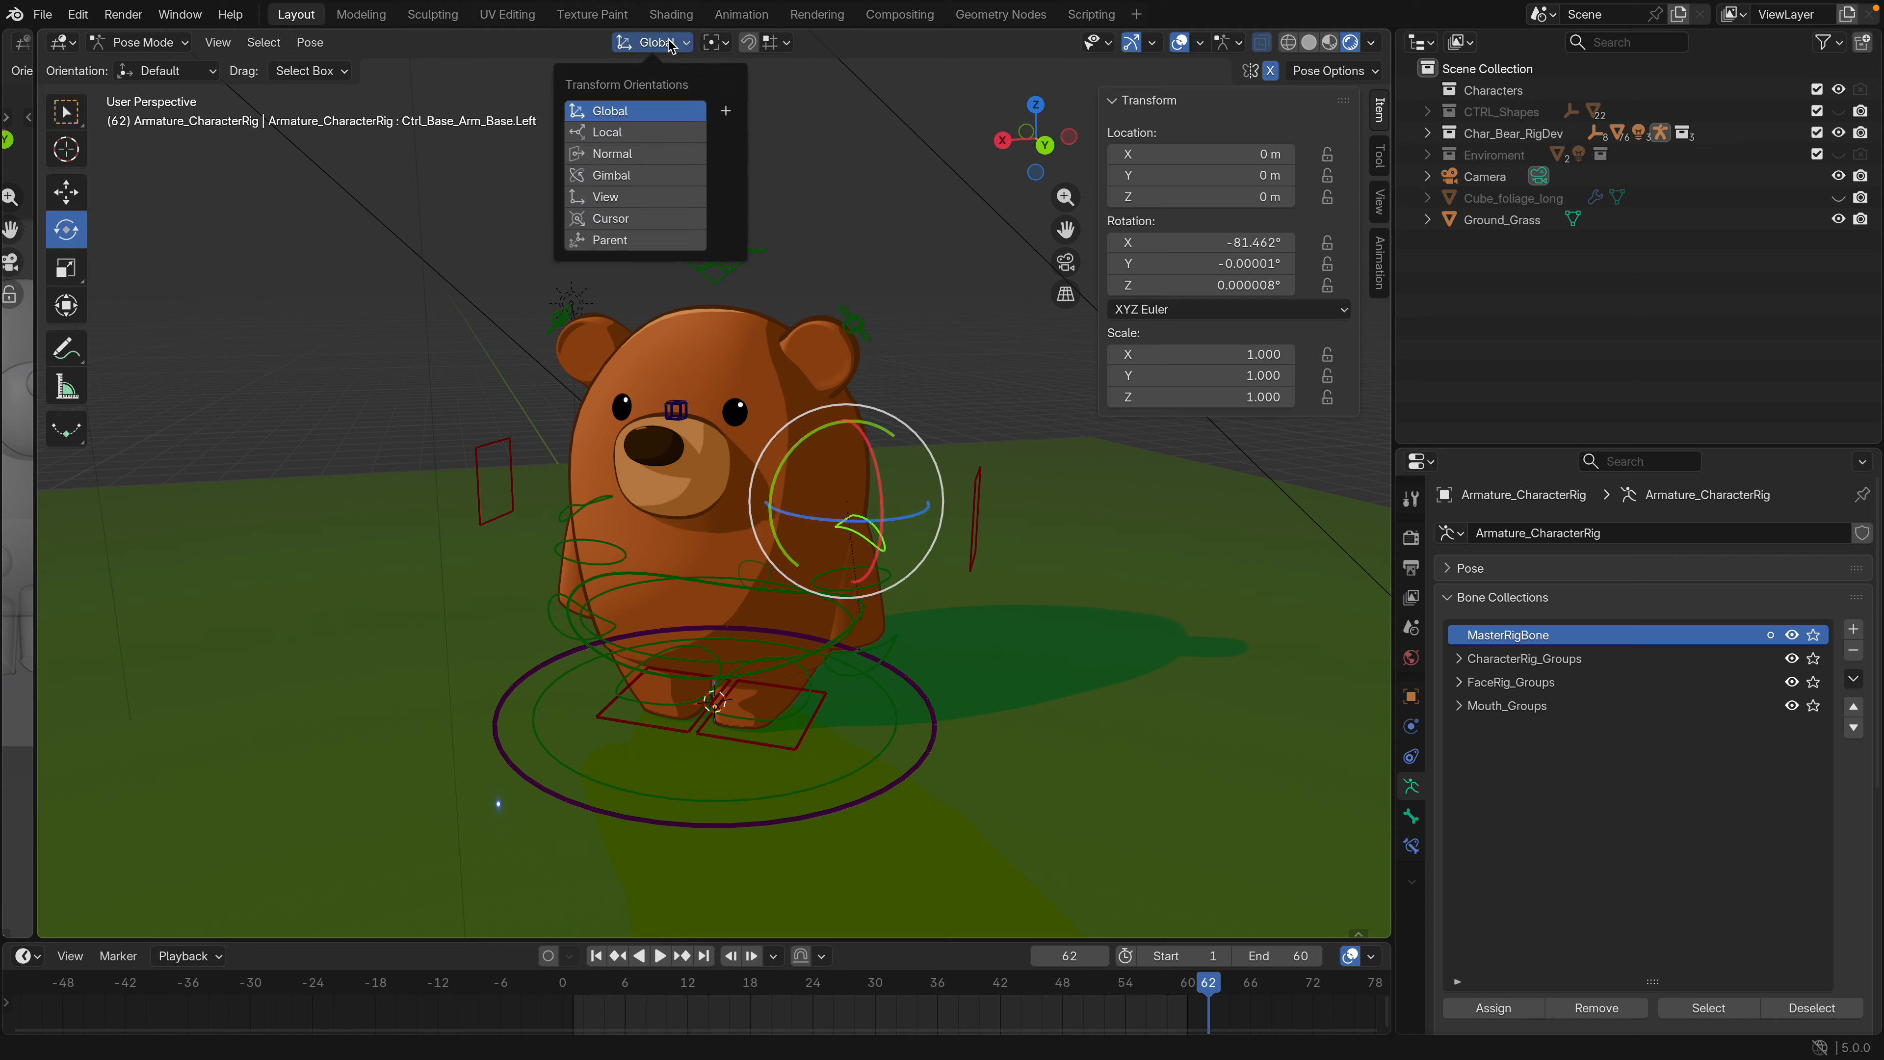
left_click(652, 132)
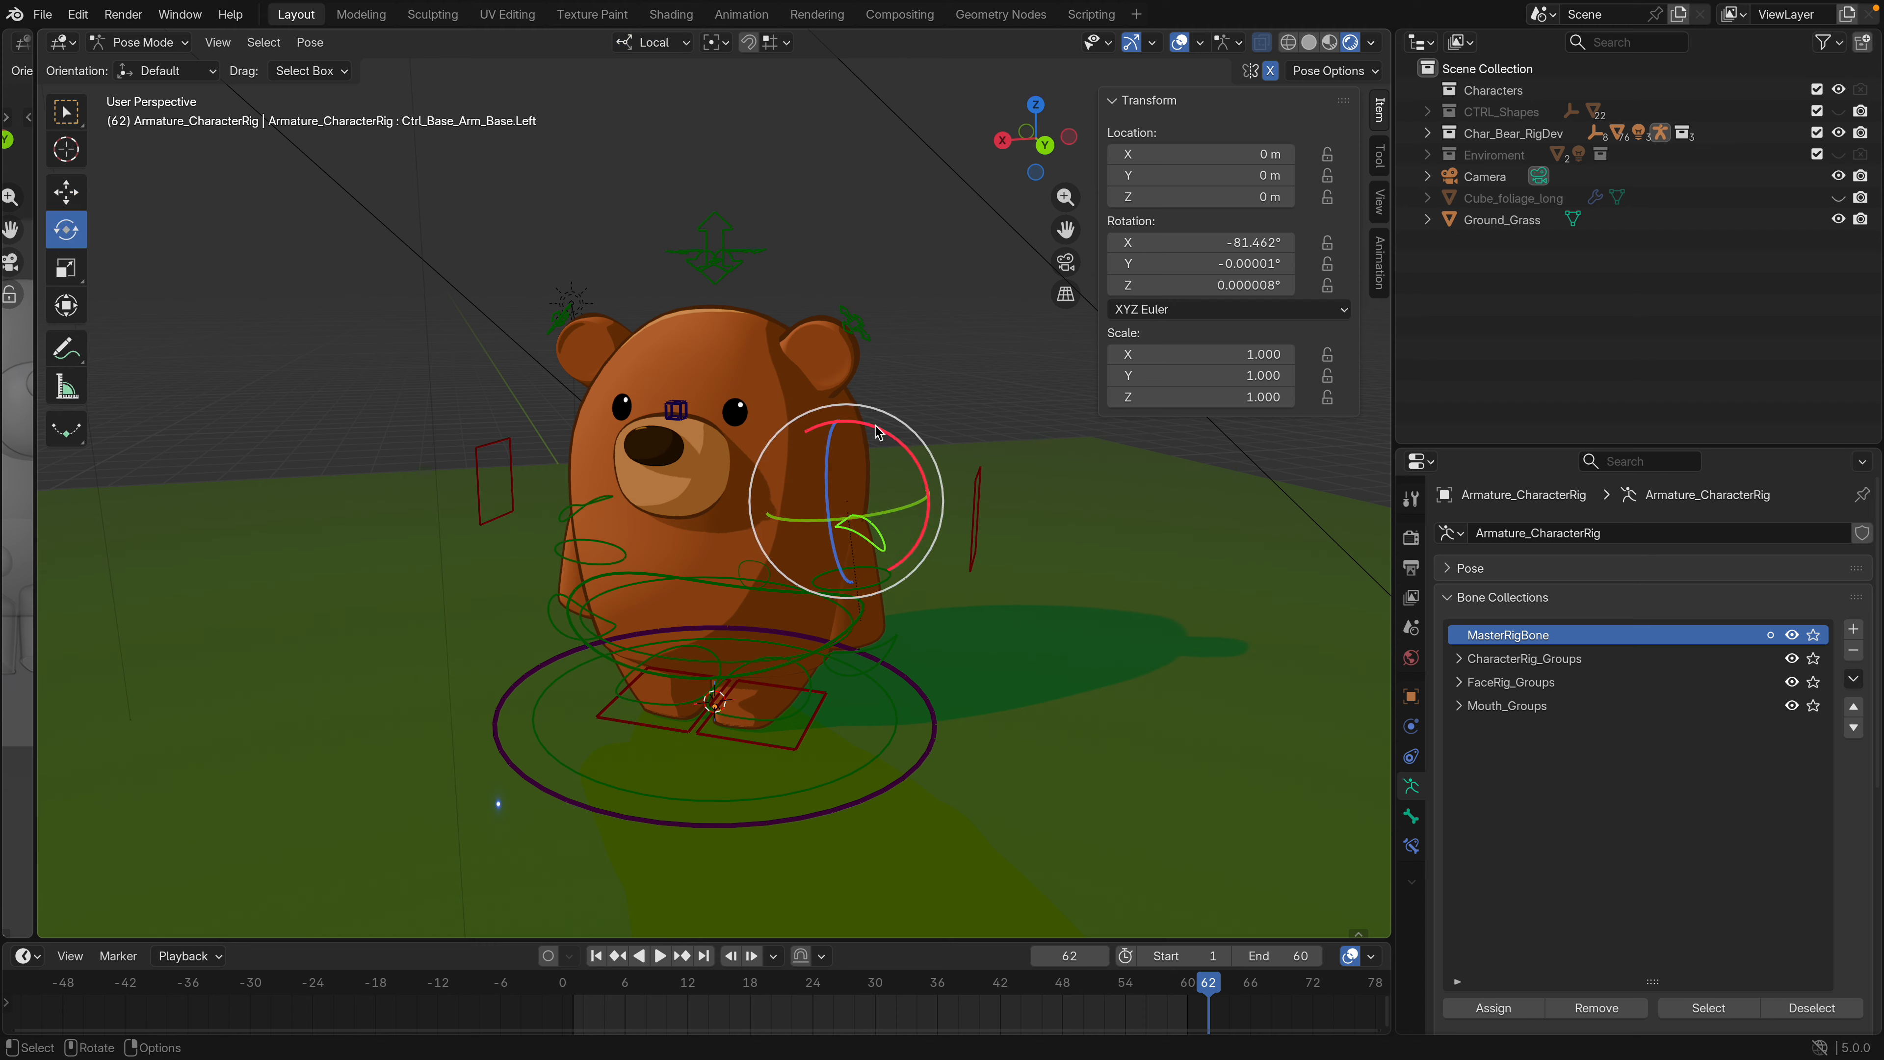
left_click_drag(897, 439, 798, 469)
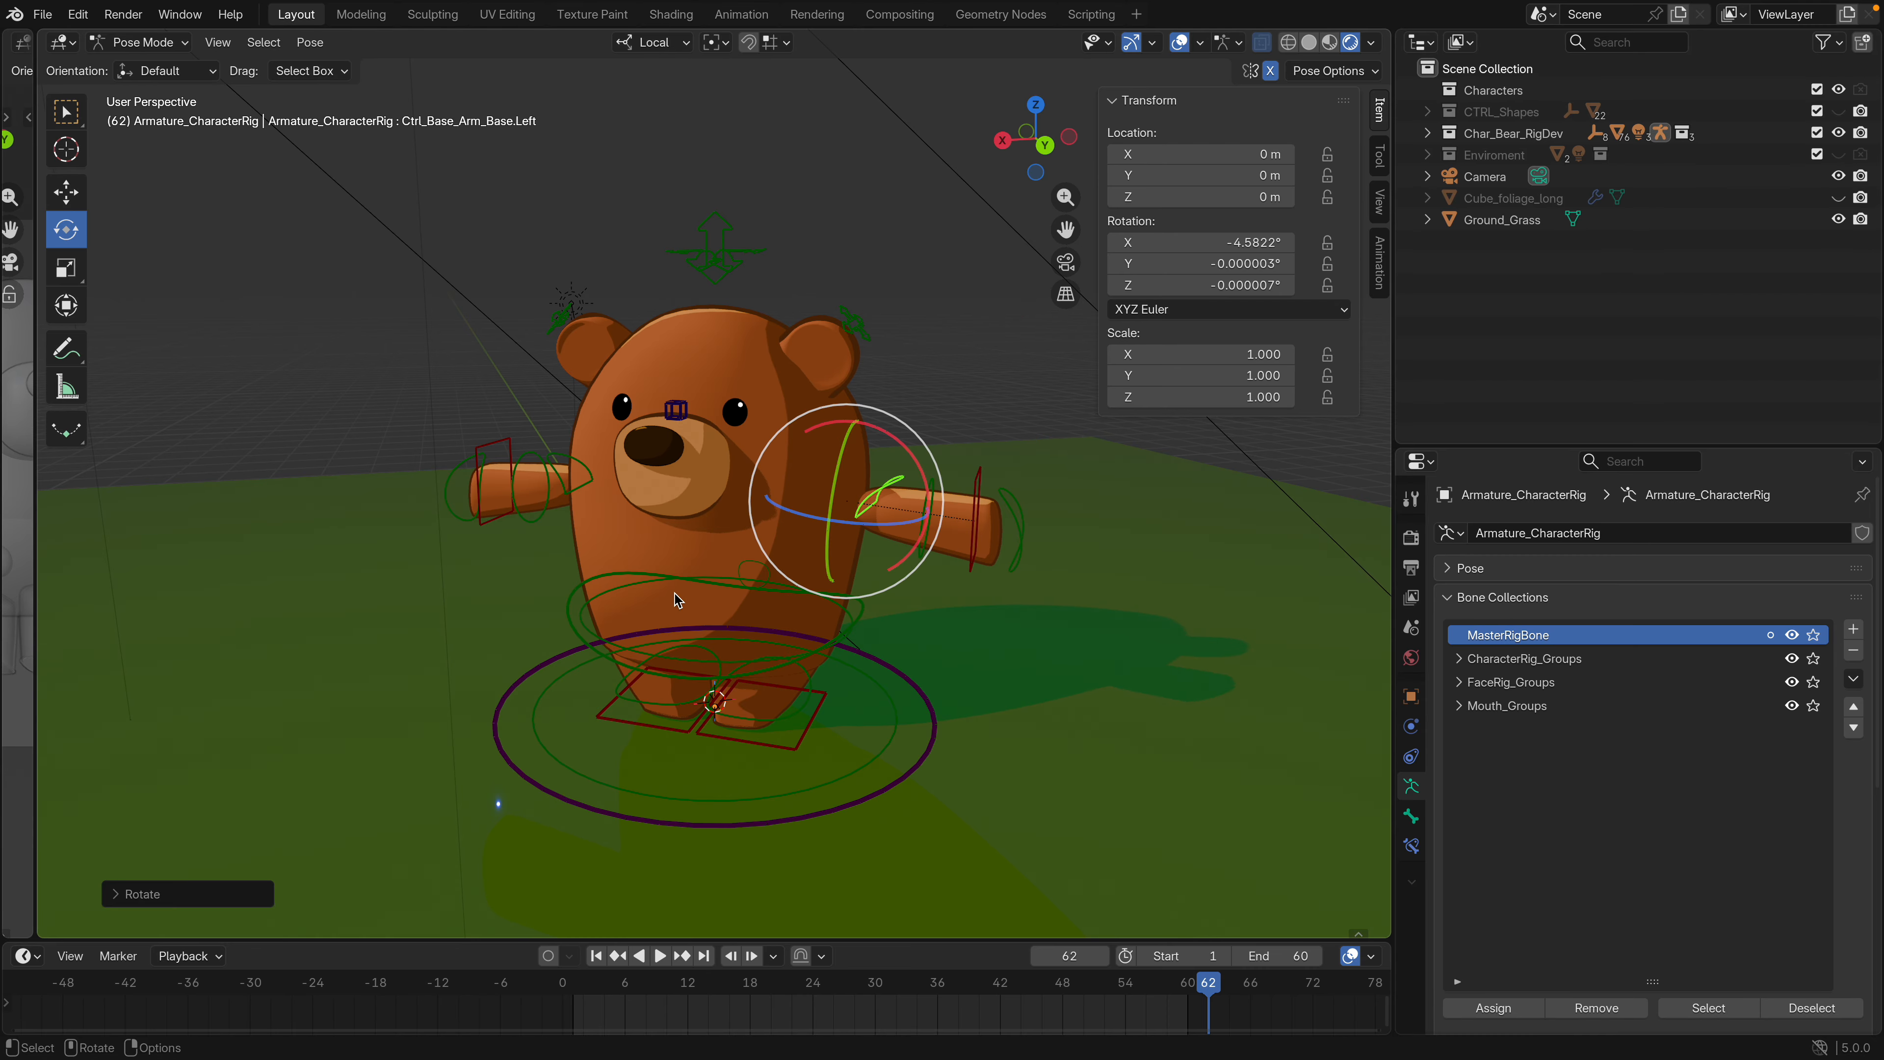
Move the Ctrl_Master_FK_Spine control above the bear's head upward to a Y location of about 0.158 m
left_click(719, 279)
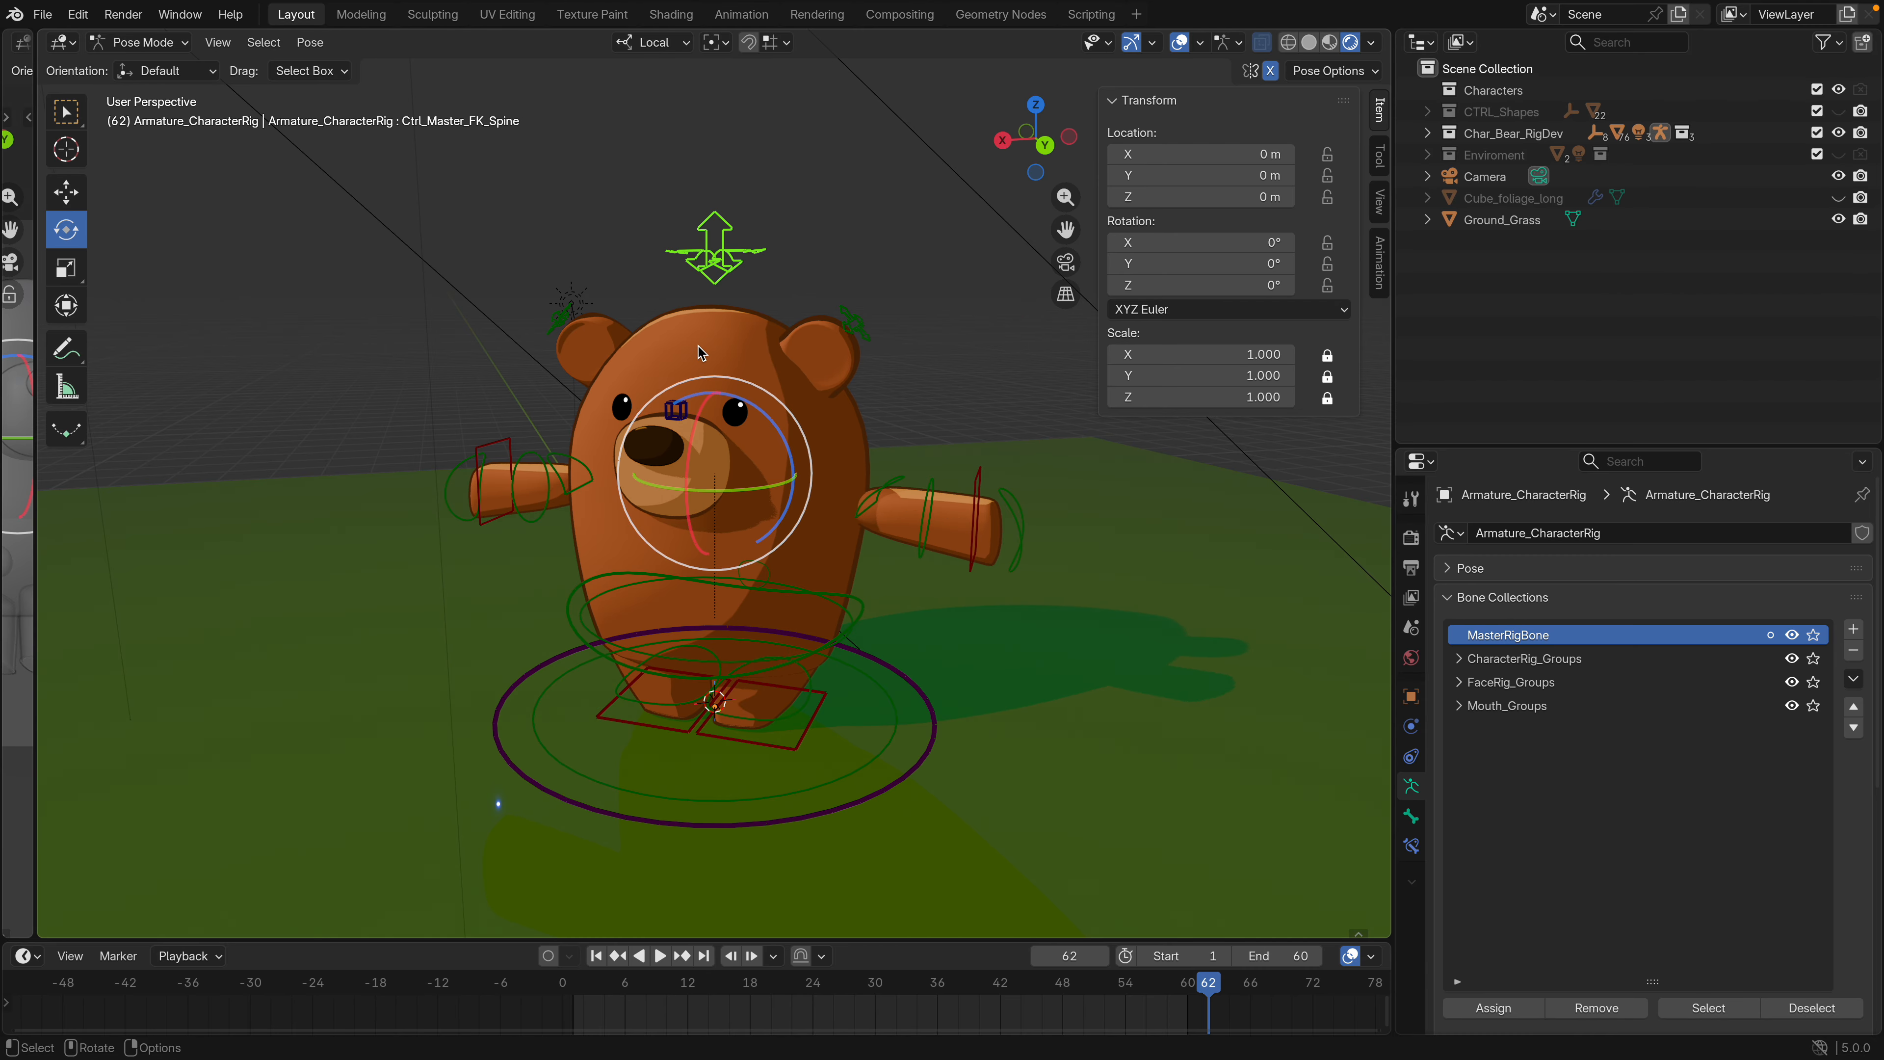
key("g")
left_click_drag(715, 485, 716, 375)
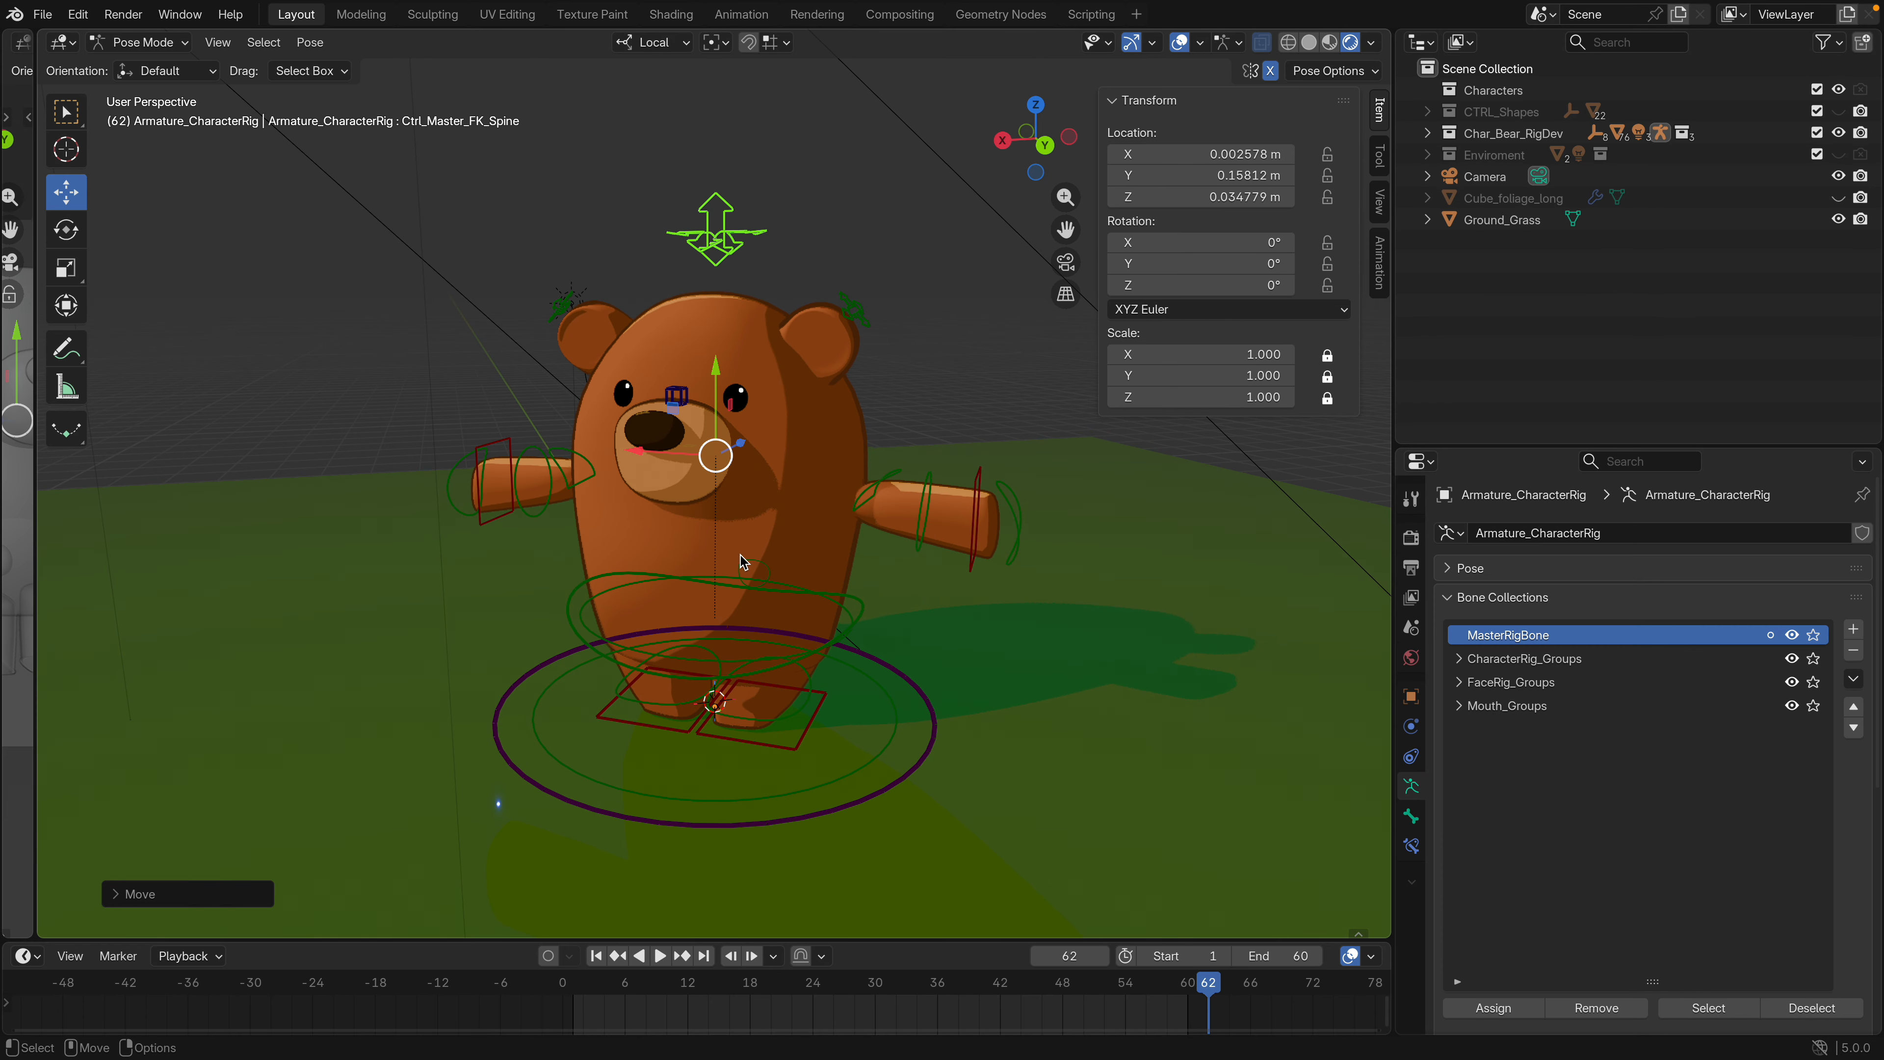
Test the lower-body rig by raising Ctrl_Base_Spine_Base and sliding Mch_IK_Leg.Right to a Z location of about -0.50 m
left_click(833, 612)
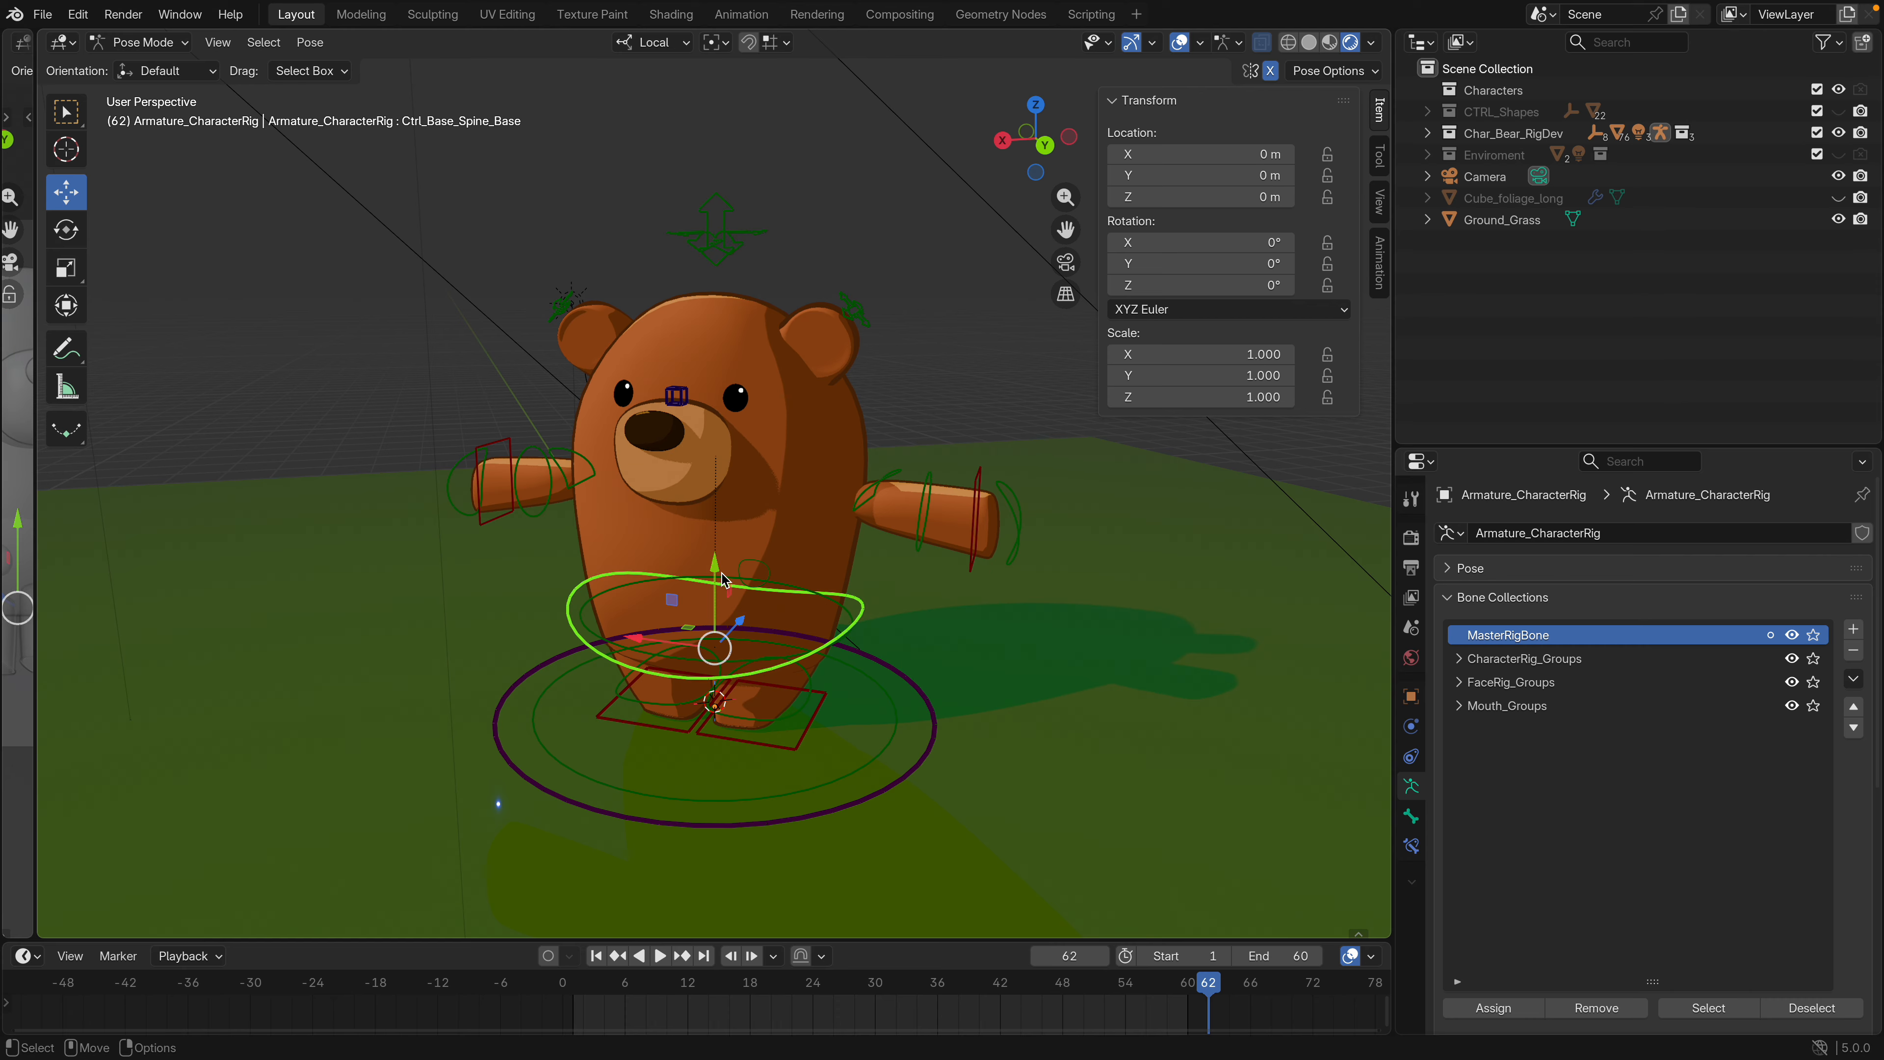
left_click_drag(709, 564, 700, 524)
left_click(676, 724)
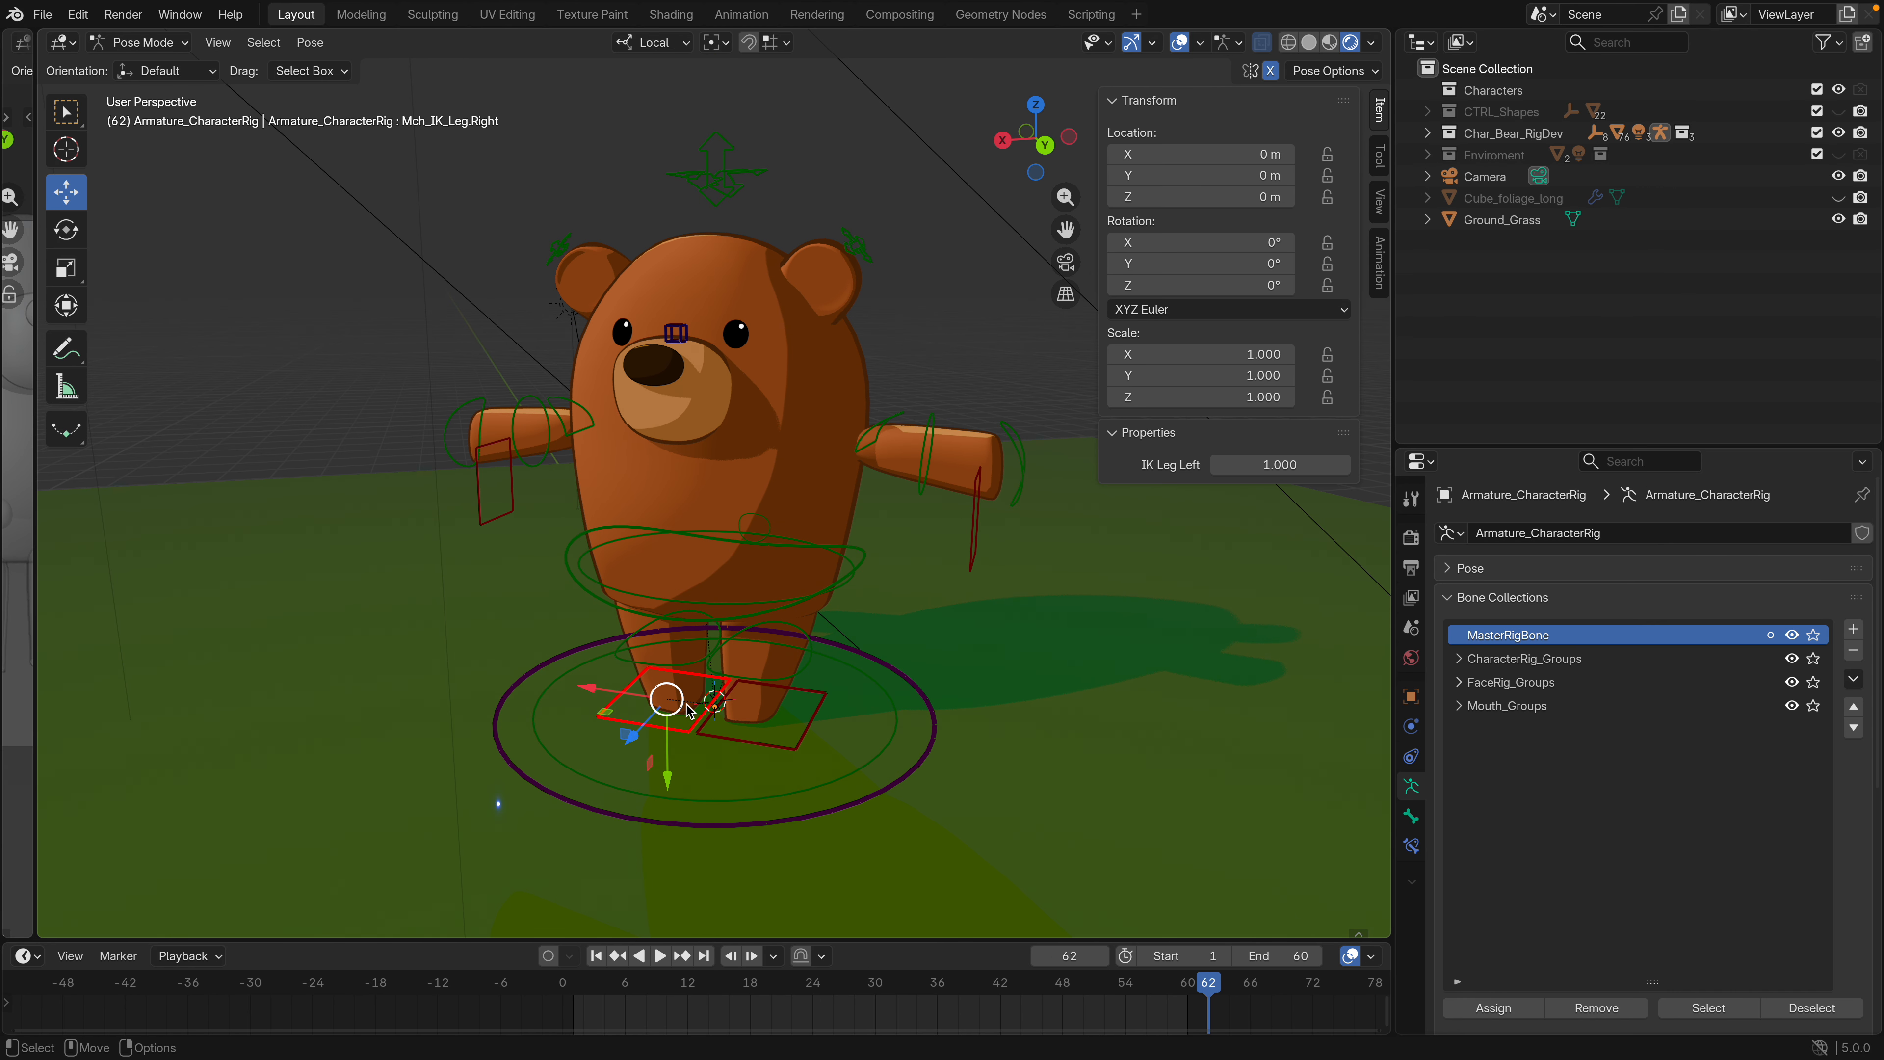
mouse_move(636, 733)
left_mouse_down()
mouse_move(606, 769)
mouse_move(641, 723)
mouse_move(625, 743)
left_mouse_up()
middle_click_drag(650, 675, 493, 639)
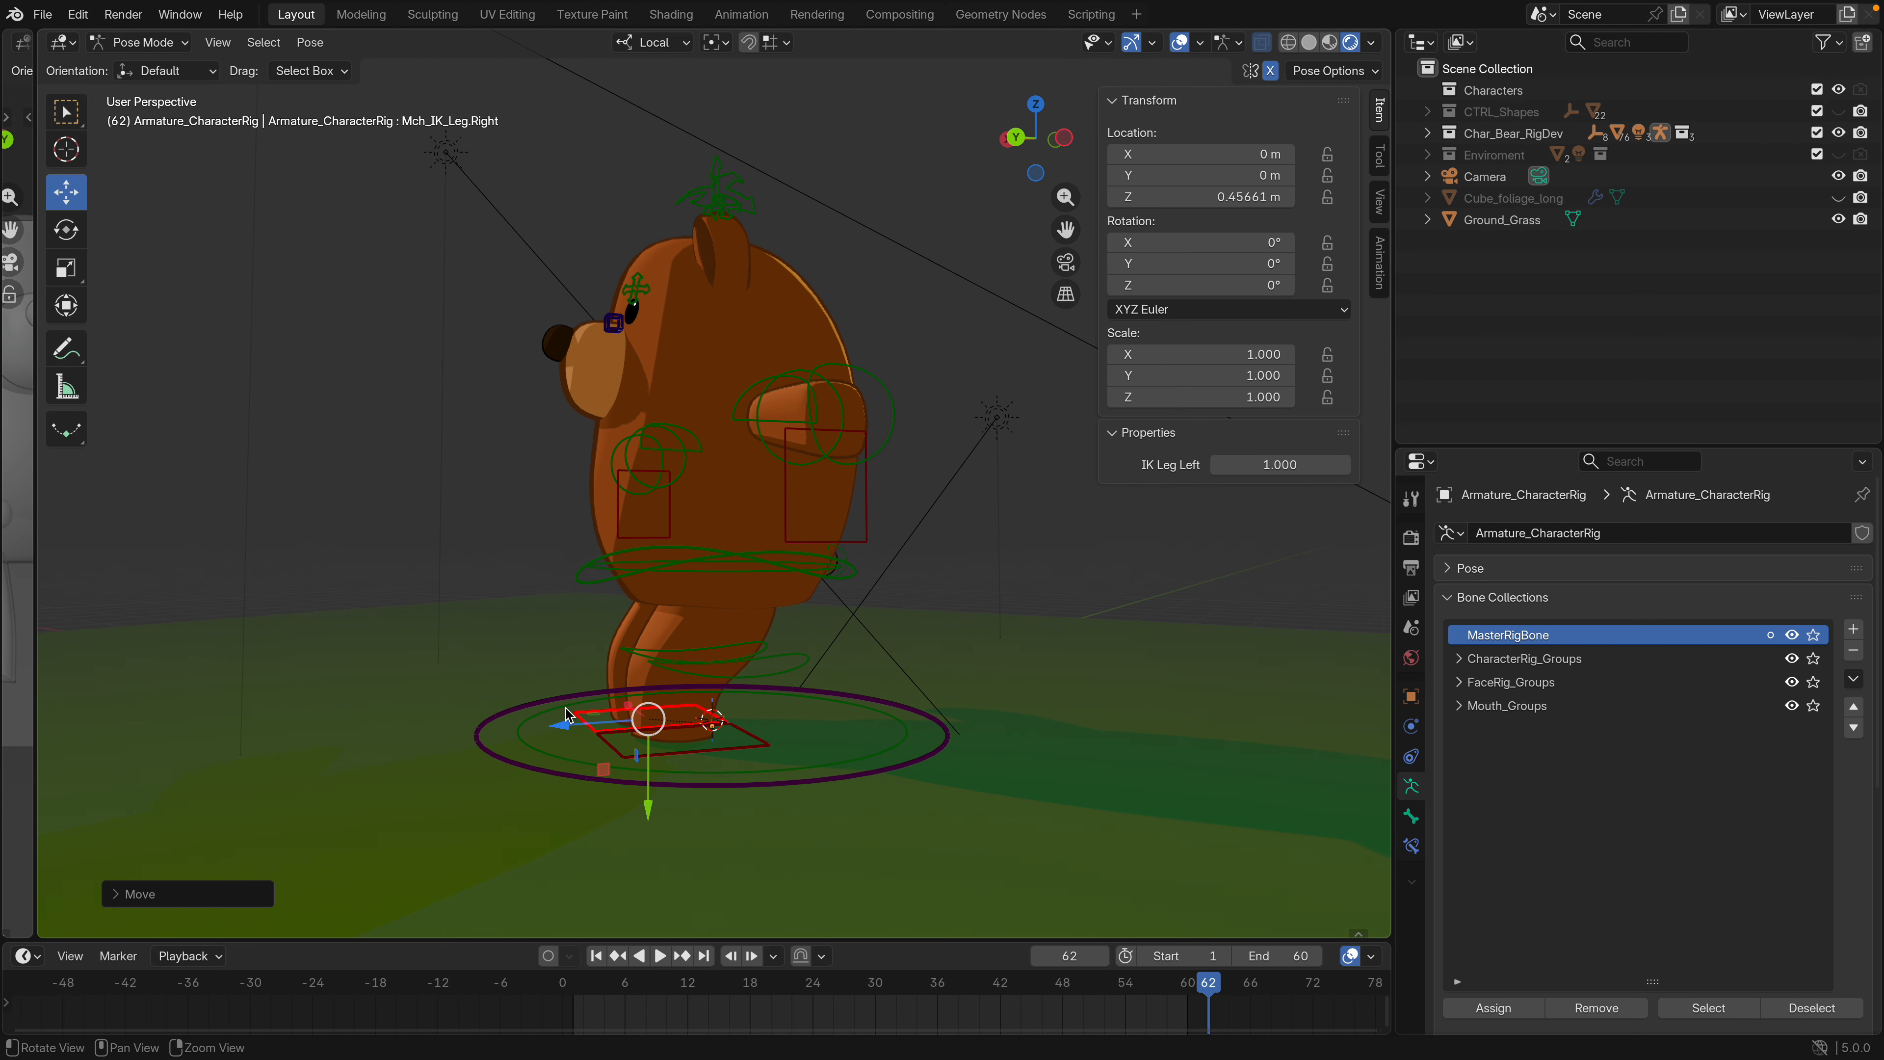
left_click_drag(564, 723, 658, 698)
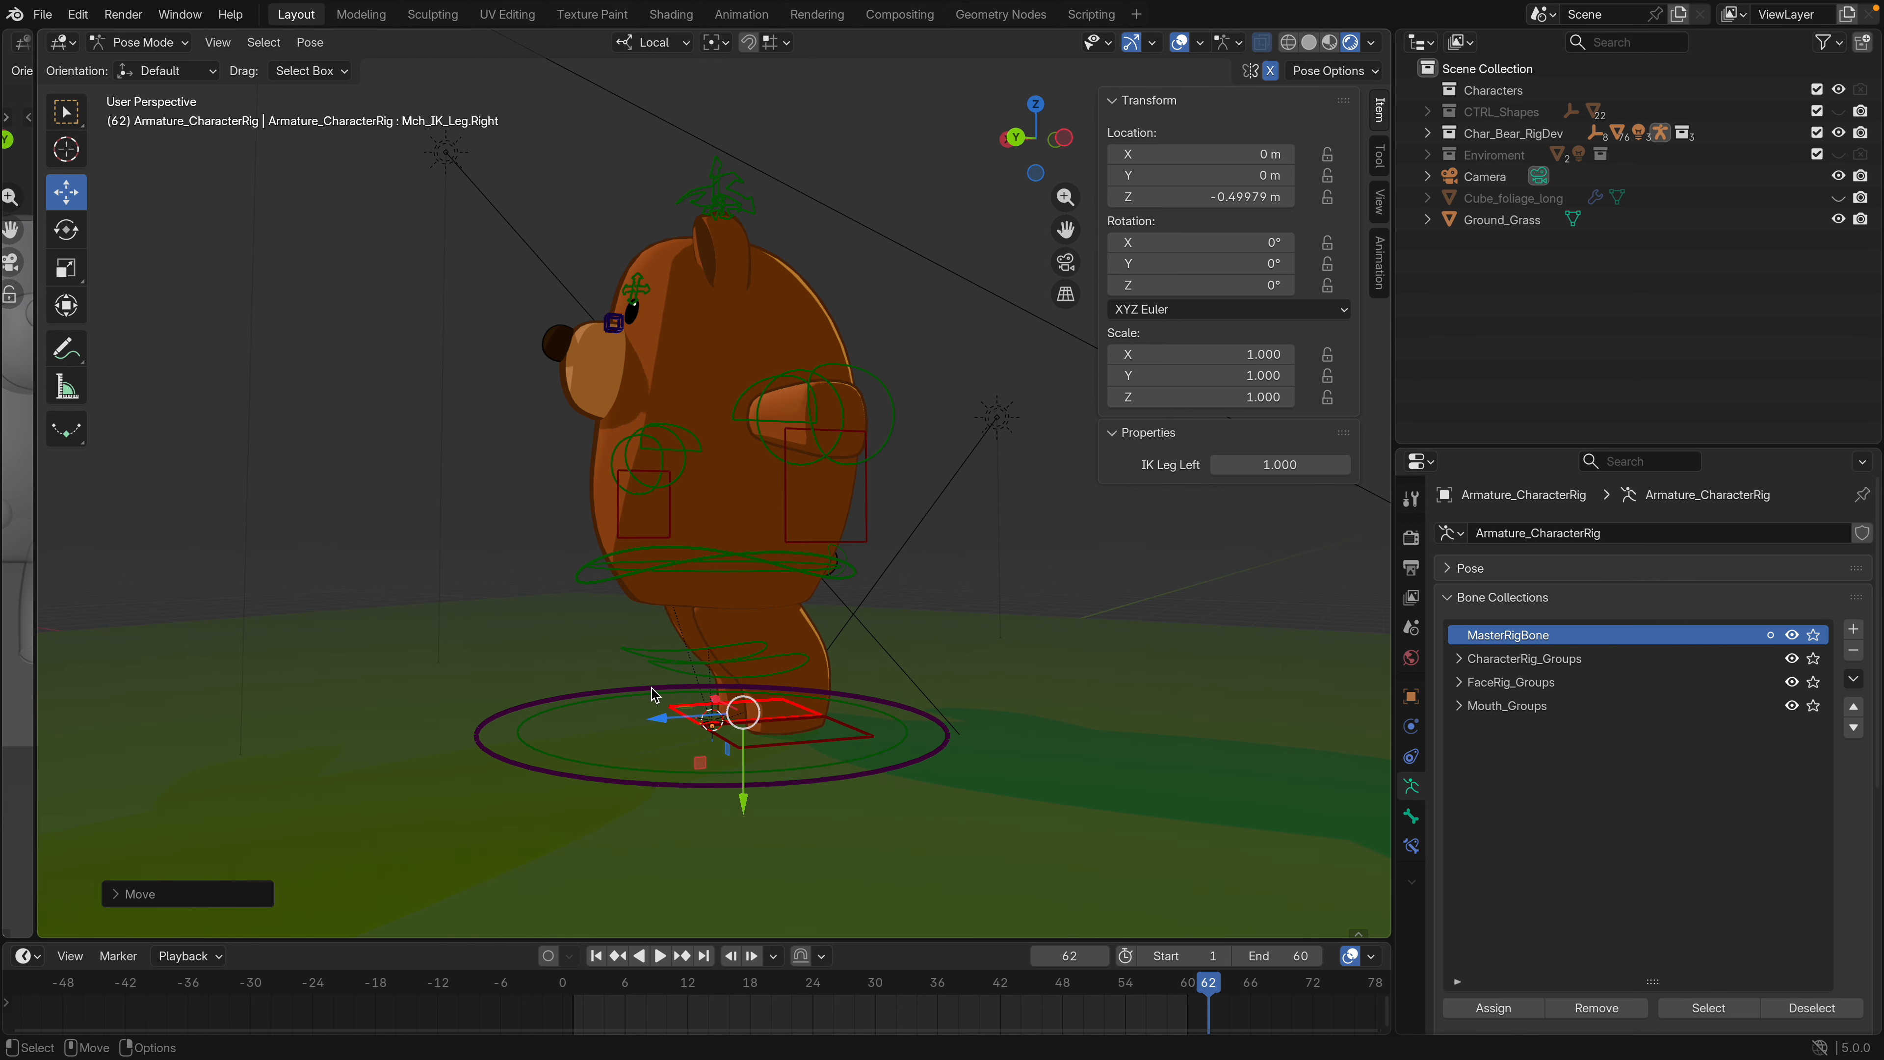
Clear all pose transforms on the leg IK controls and the Ctrl_Base_Spine_Base waist control
key("q")
left_click(642, 686)
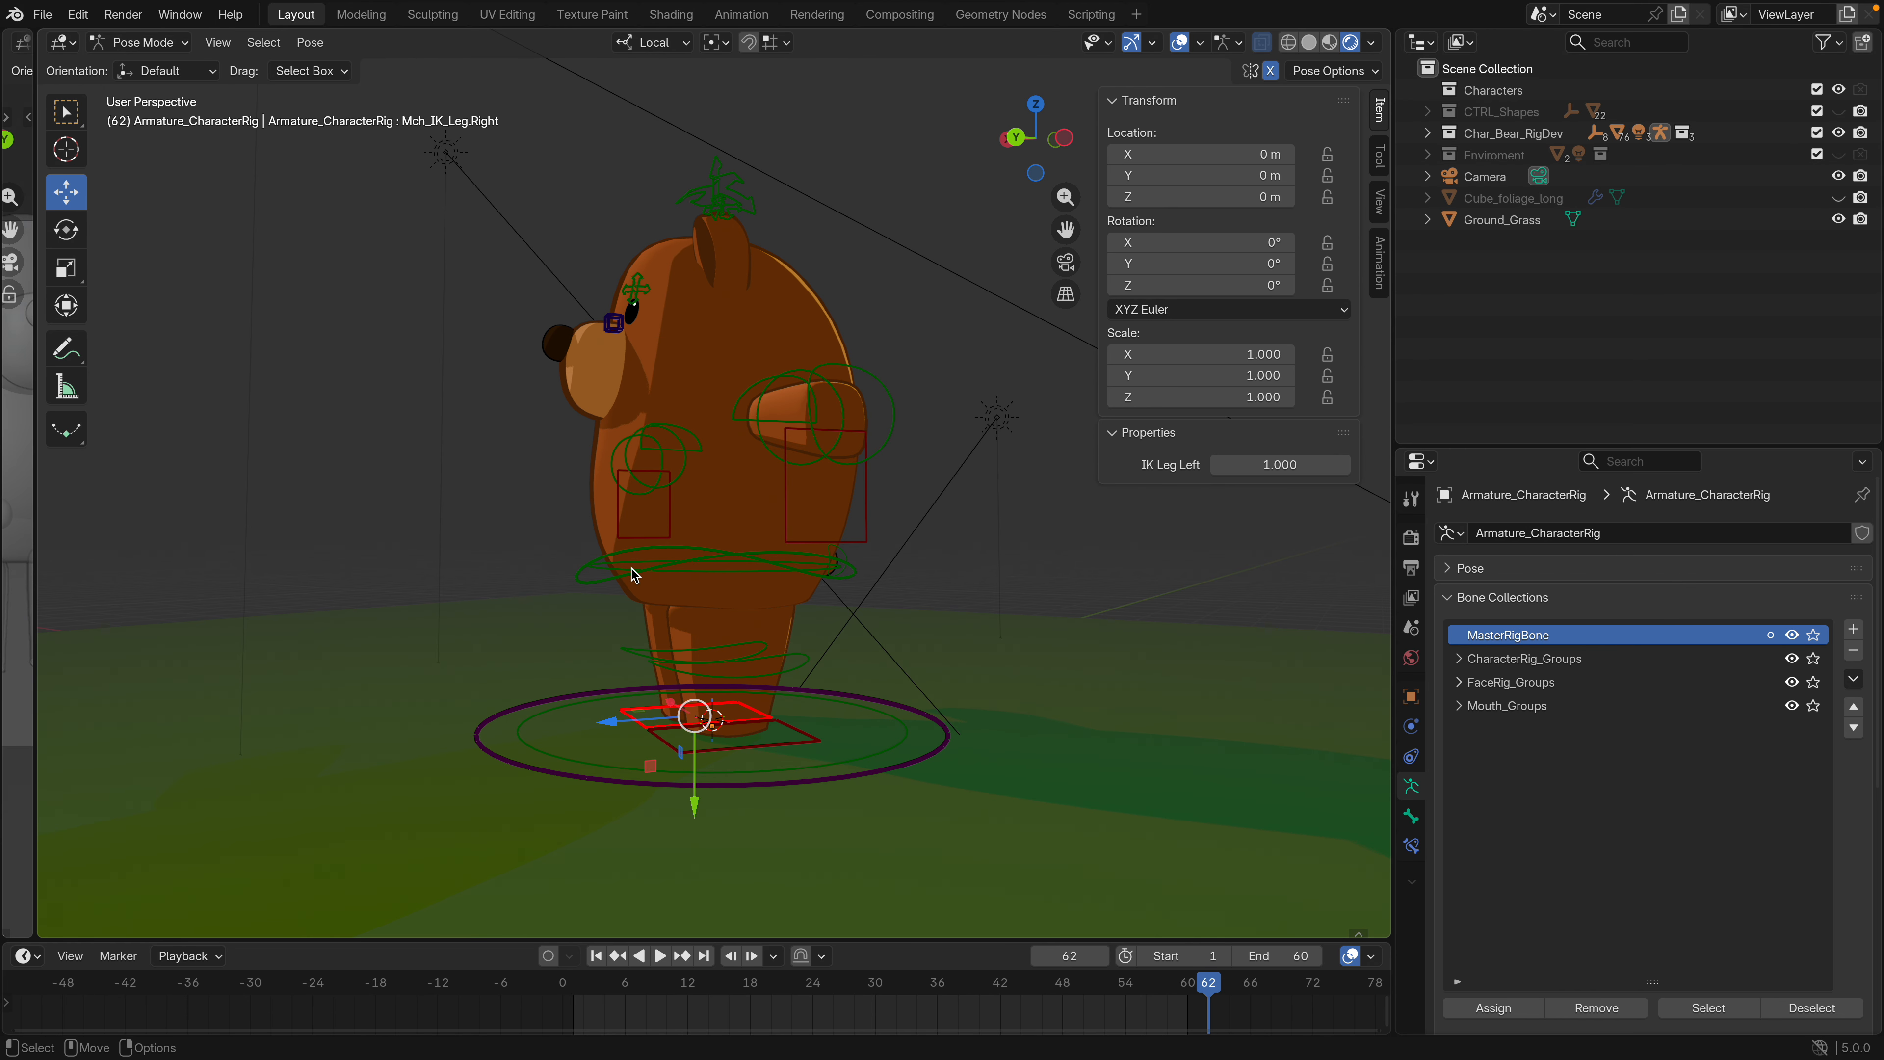
left_click(712, 609)
key("q")
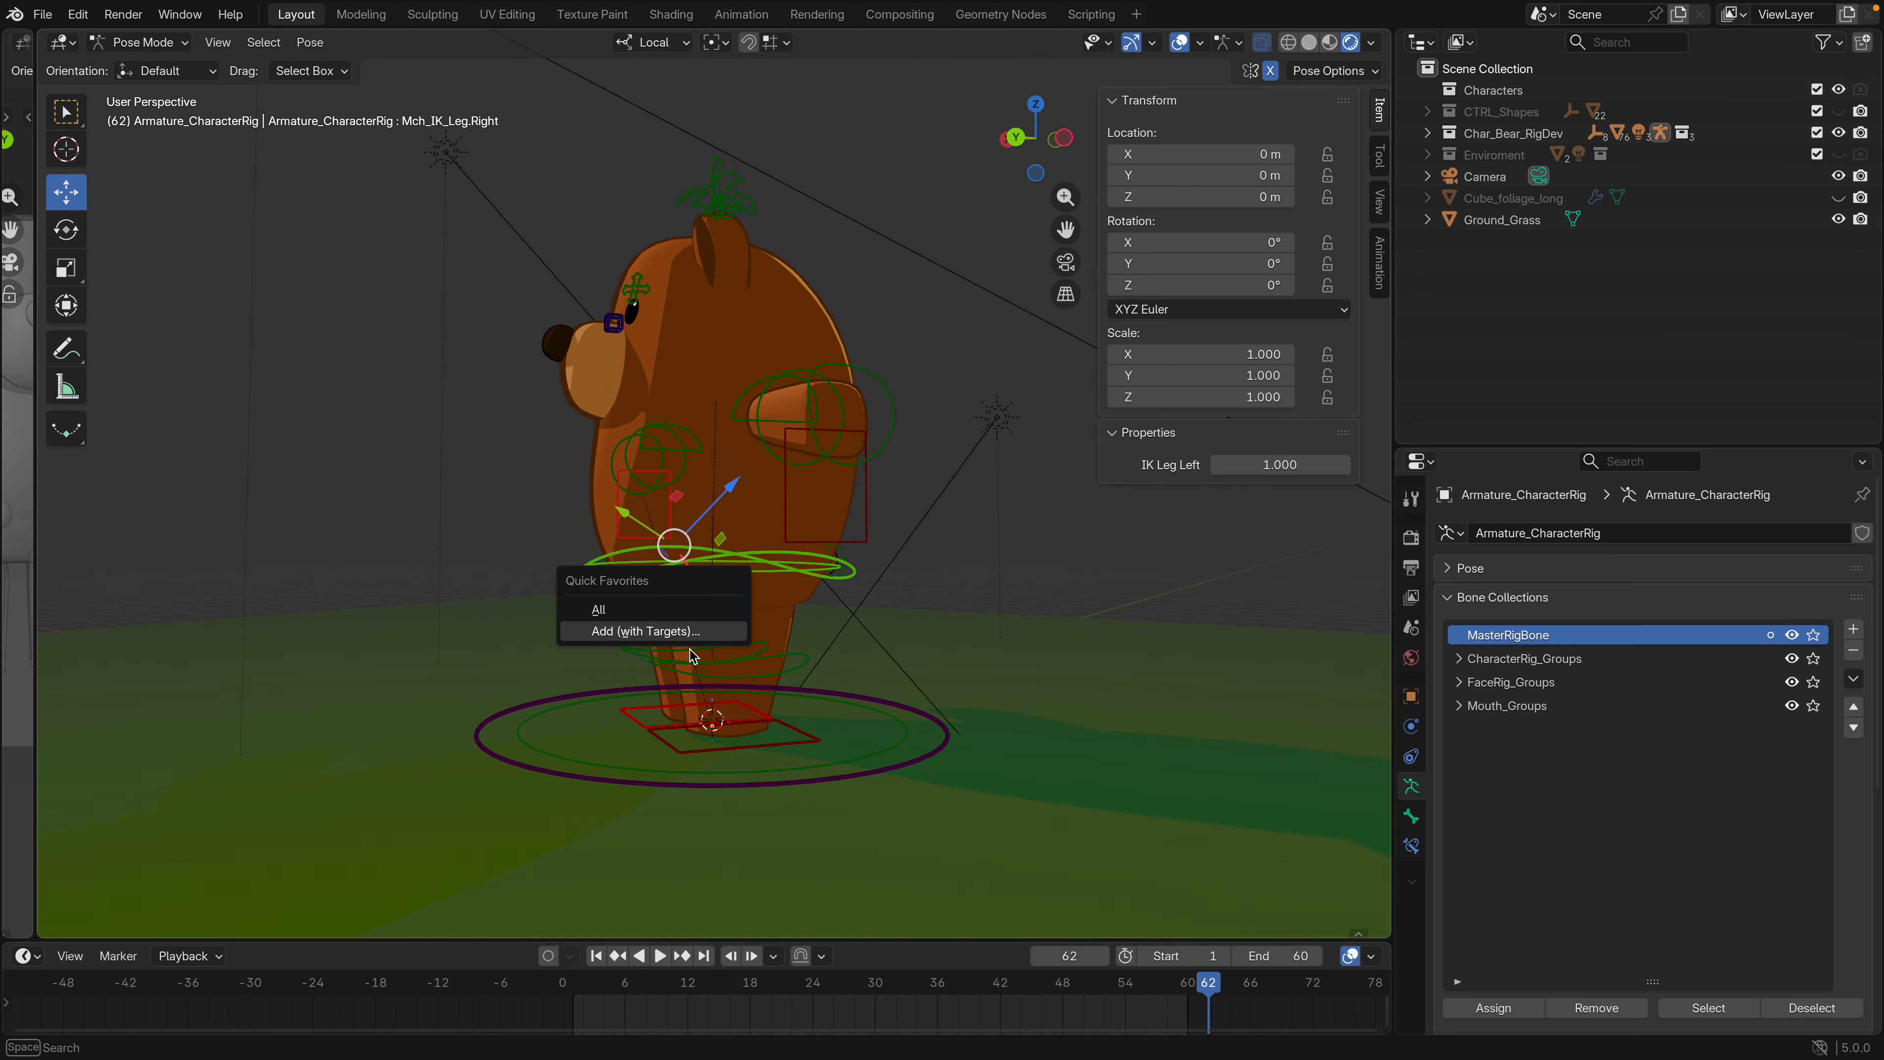
left_click(690, 630)
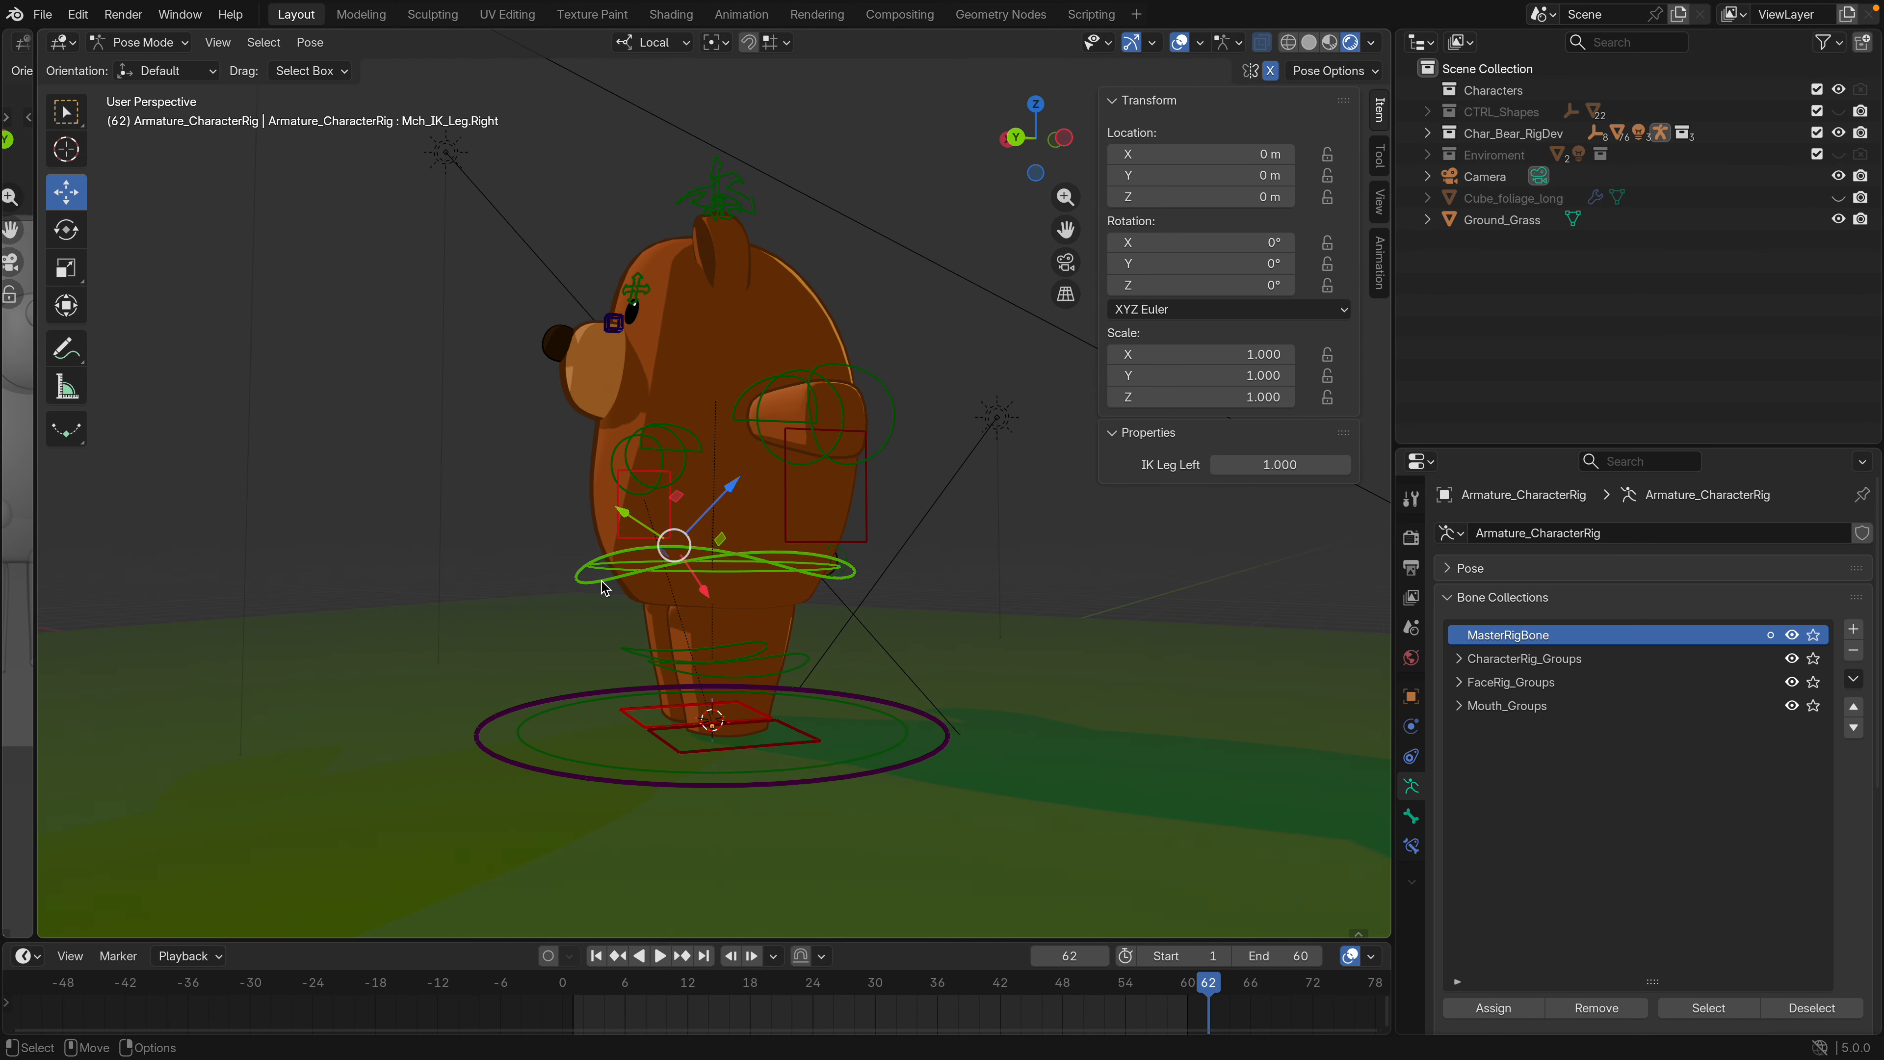
key("q")
left_click(652, 554)
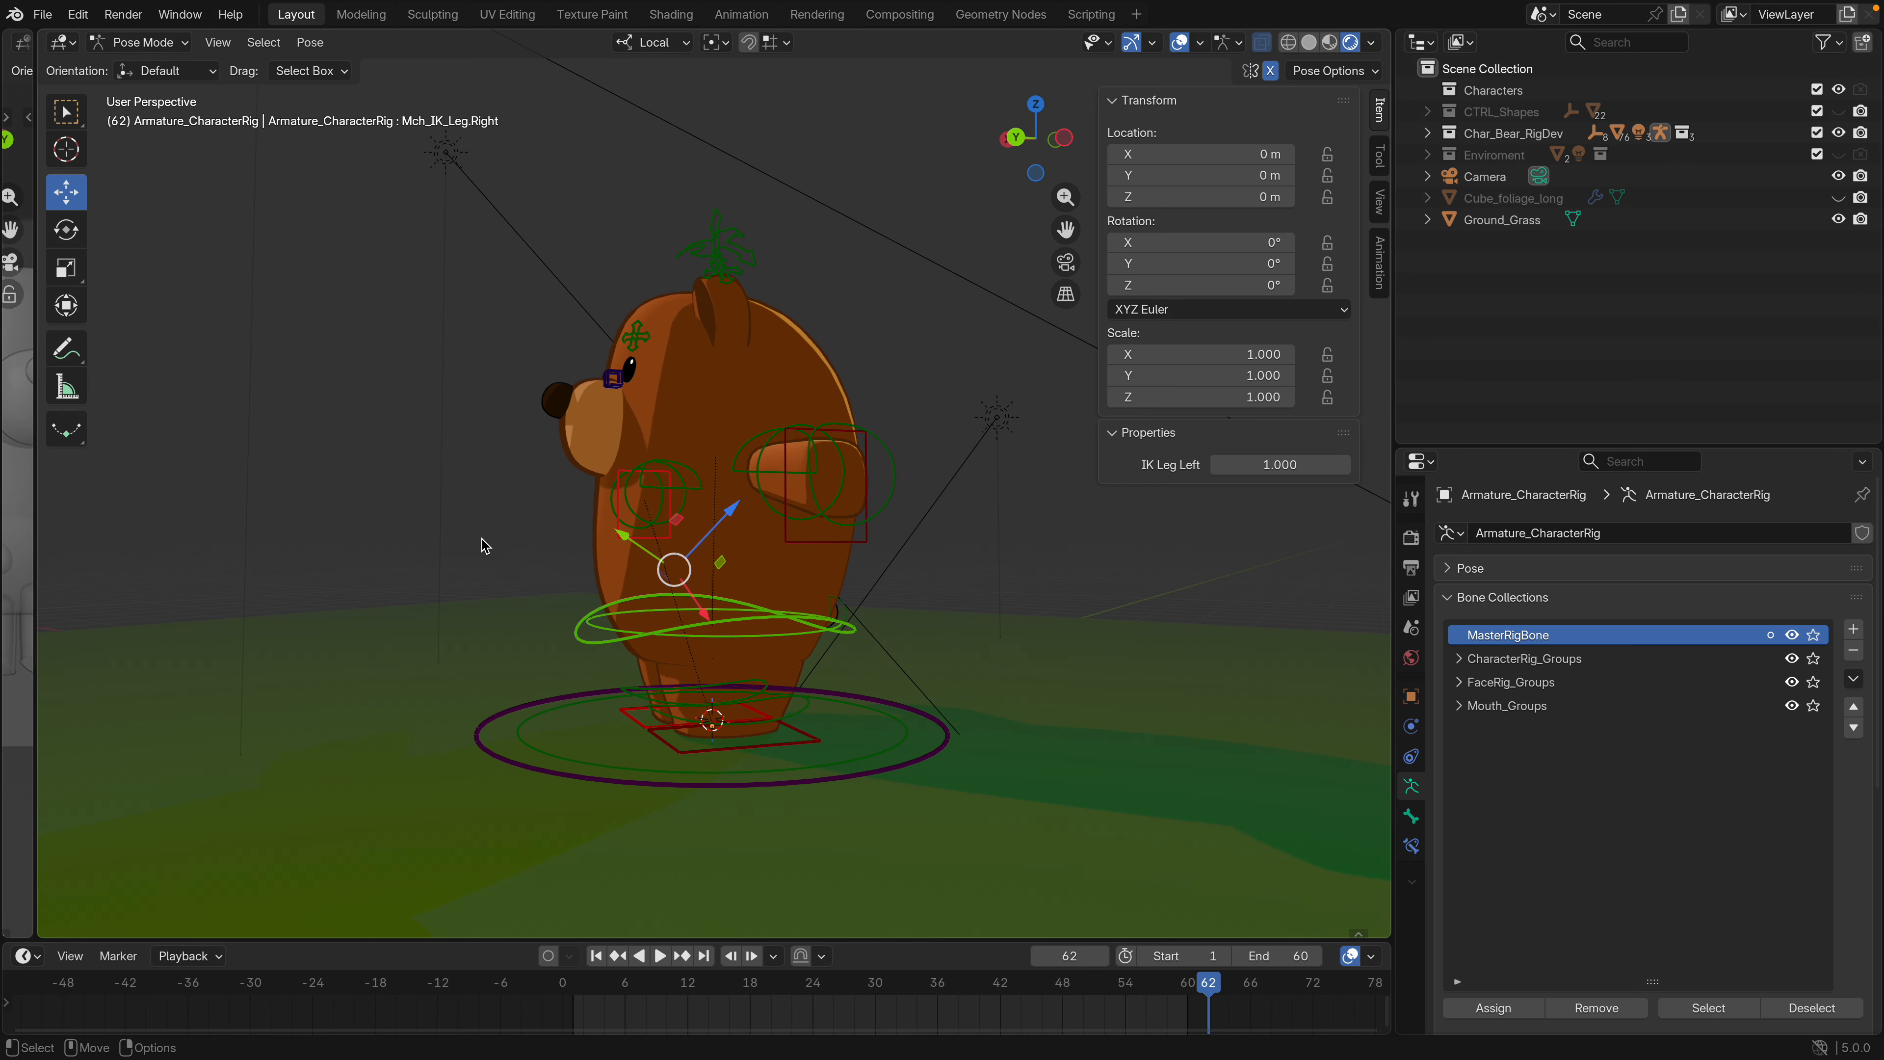
Enable Primary Controls on Master_Ctrl_EyesMouth and move the four-way brow control between the bear's eyes
middle_click_drag(542, 588, 692, 481)
left_click(687, 467)
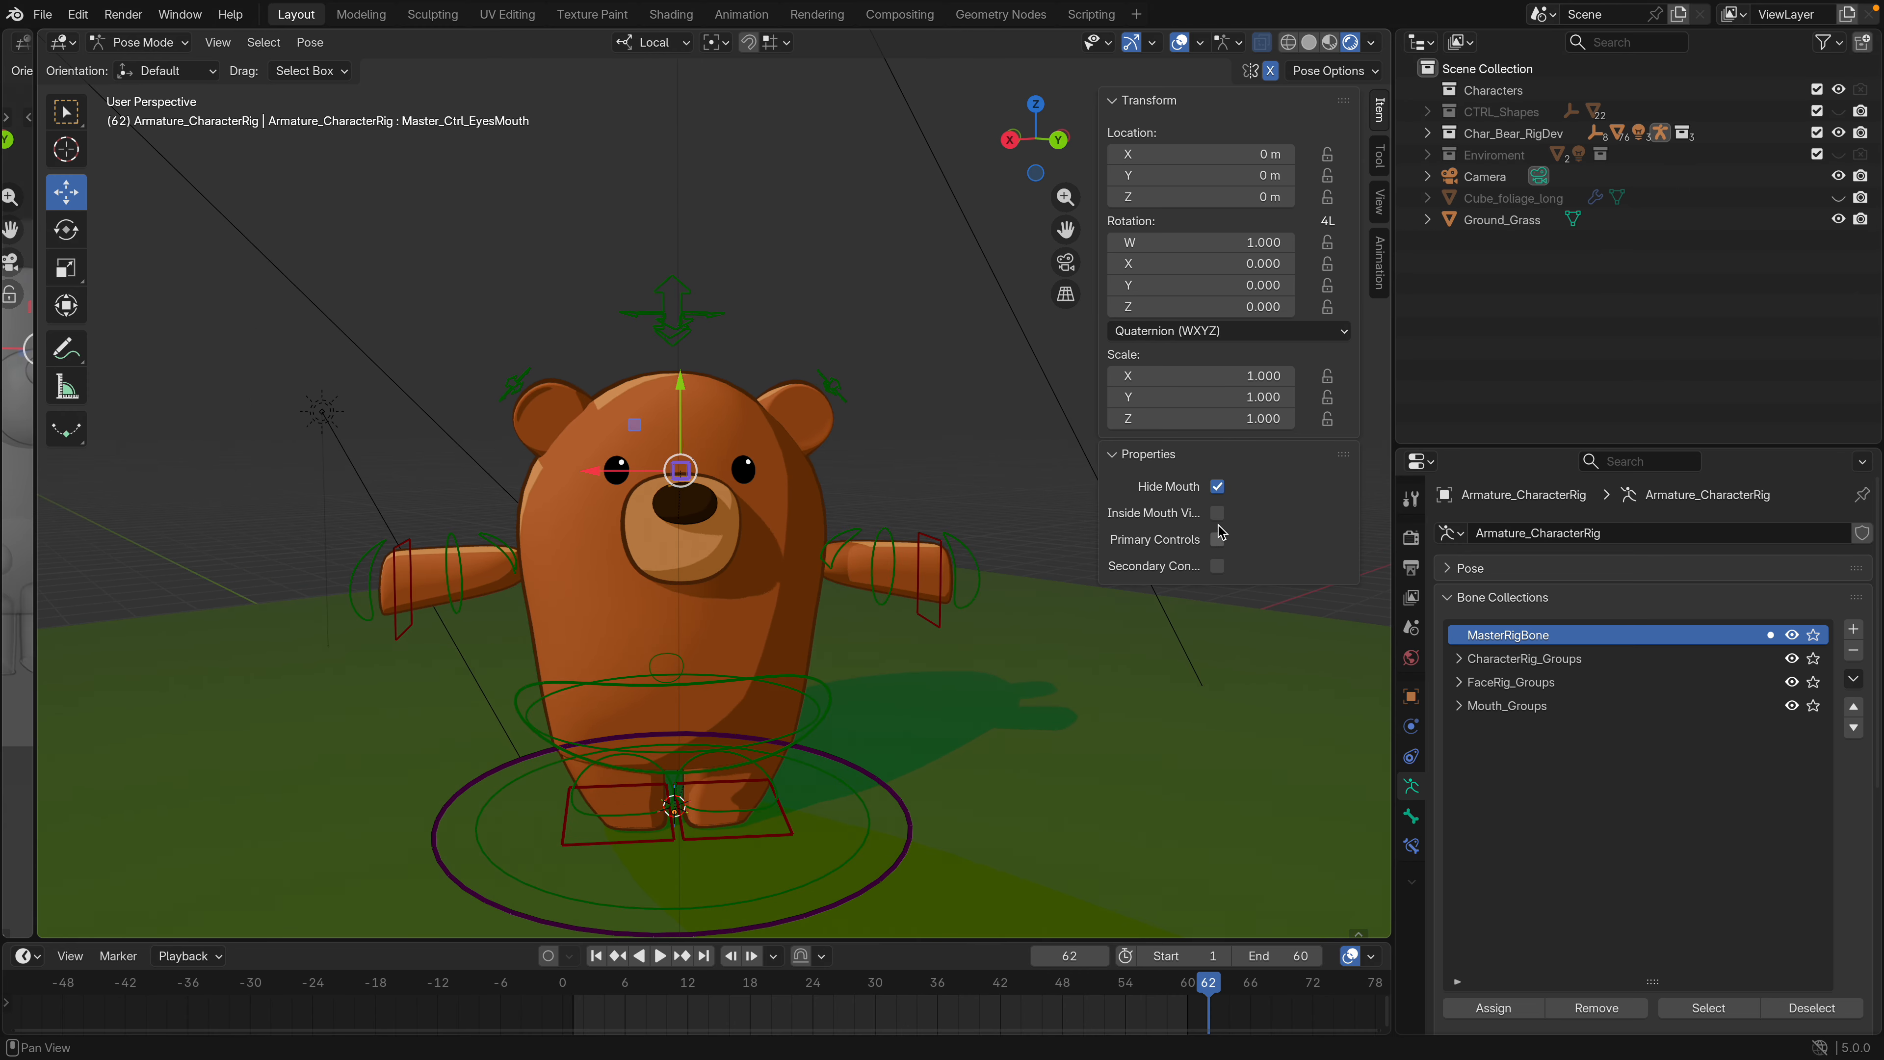
left_click(1217, 540)
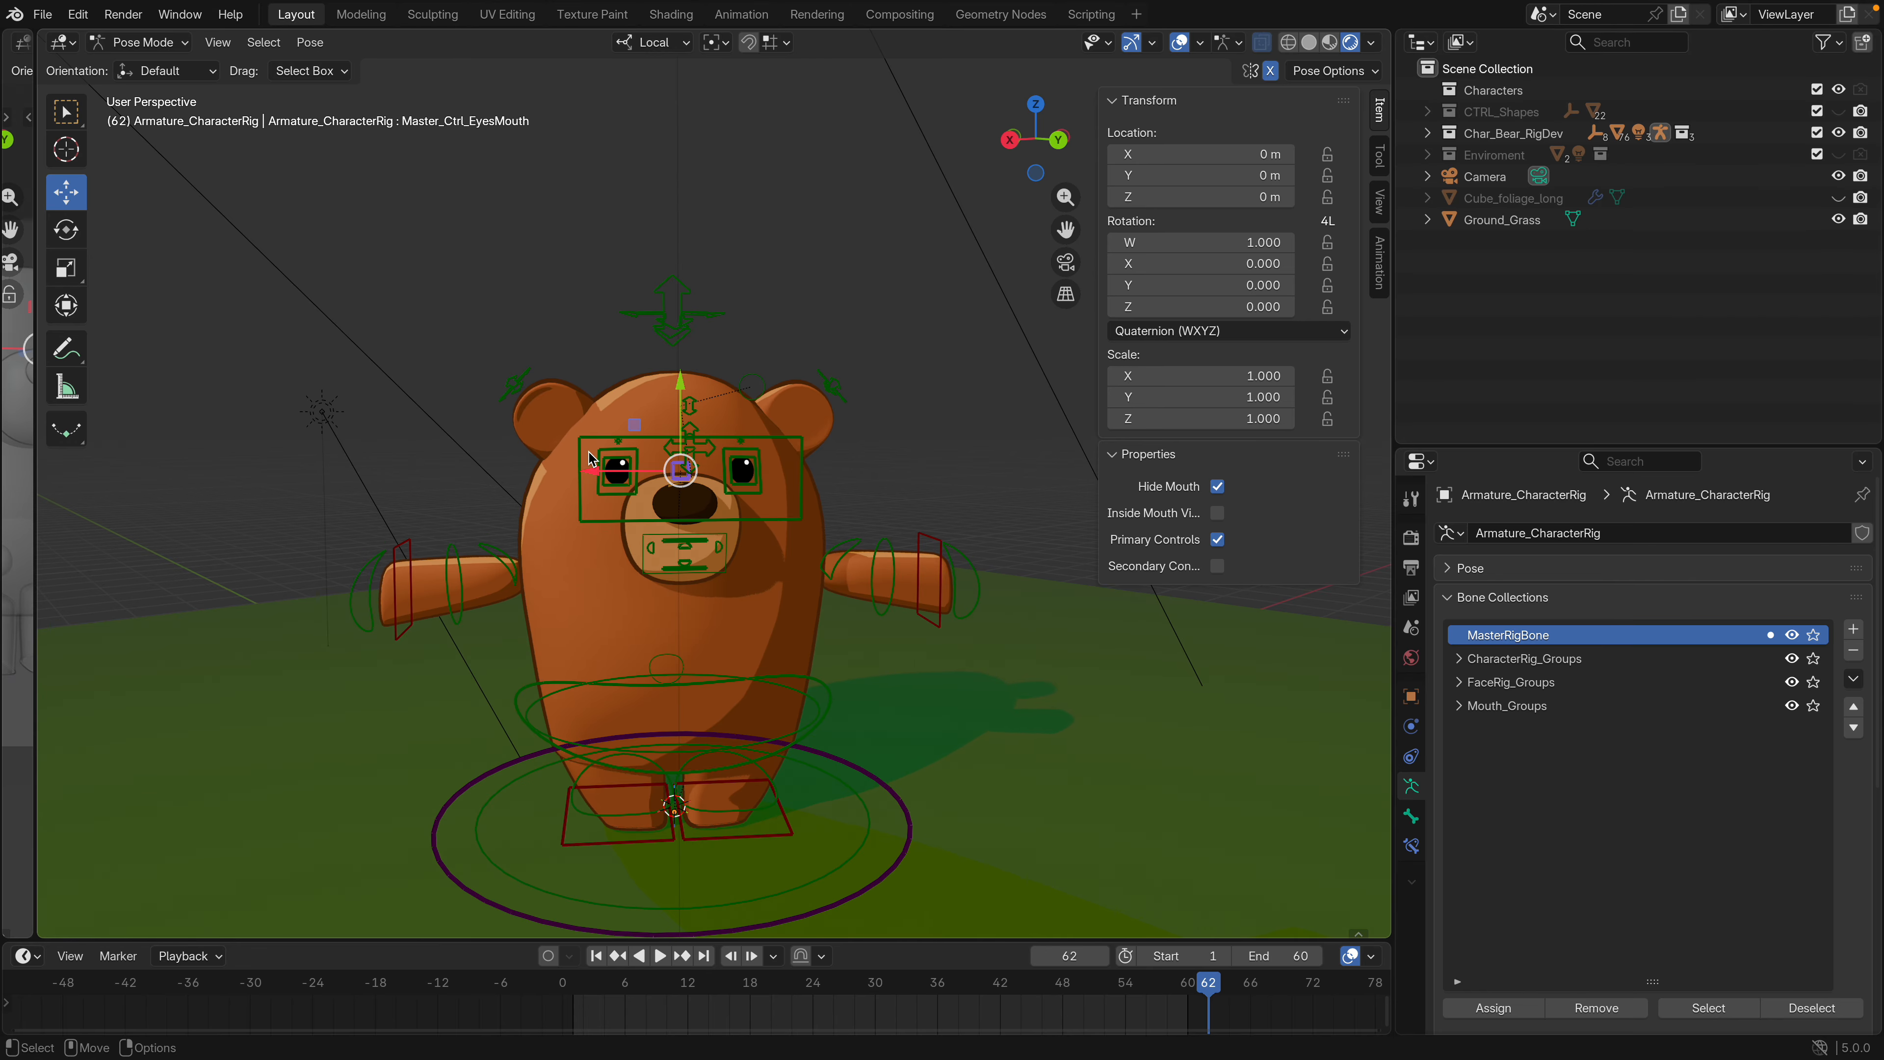
left_click(694, 438)
left_click_drag(689, 475, 697, 333)
Try shifting the bear's eyes with Ctrl_Eye_Master and clear that control's transforms
left_click(712, 446)
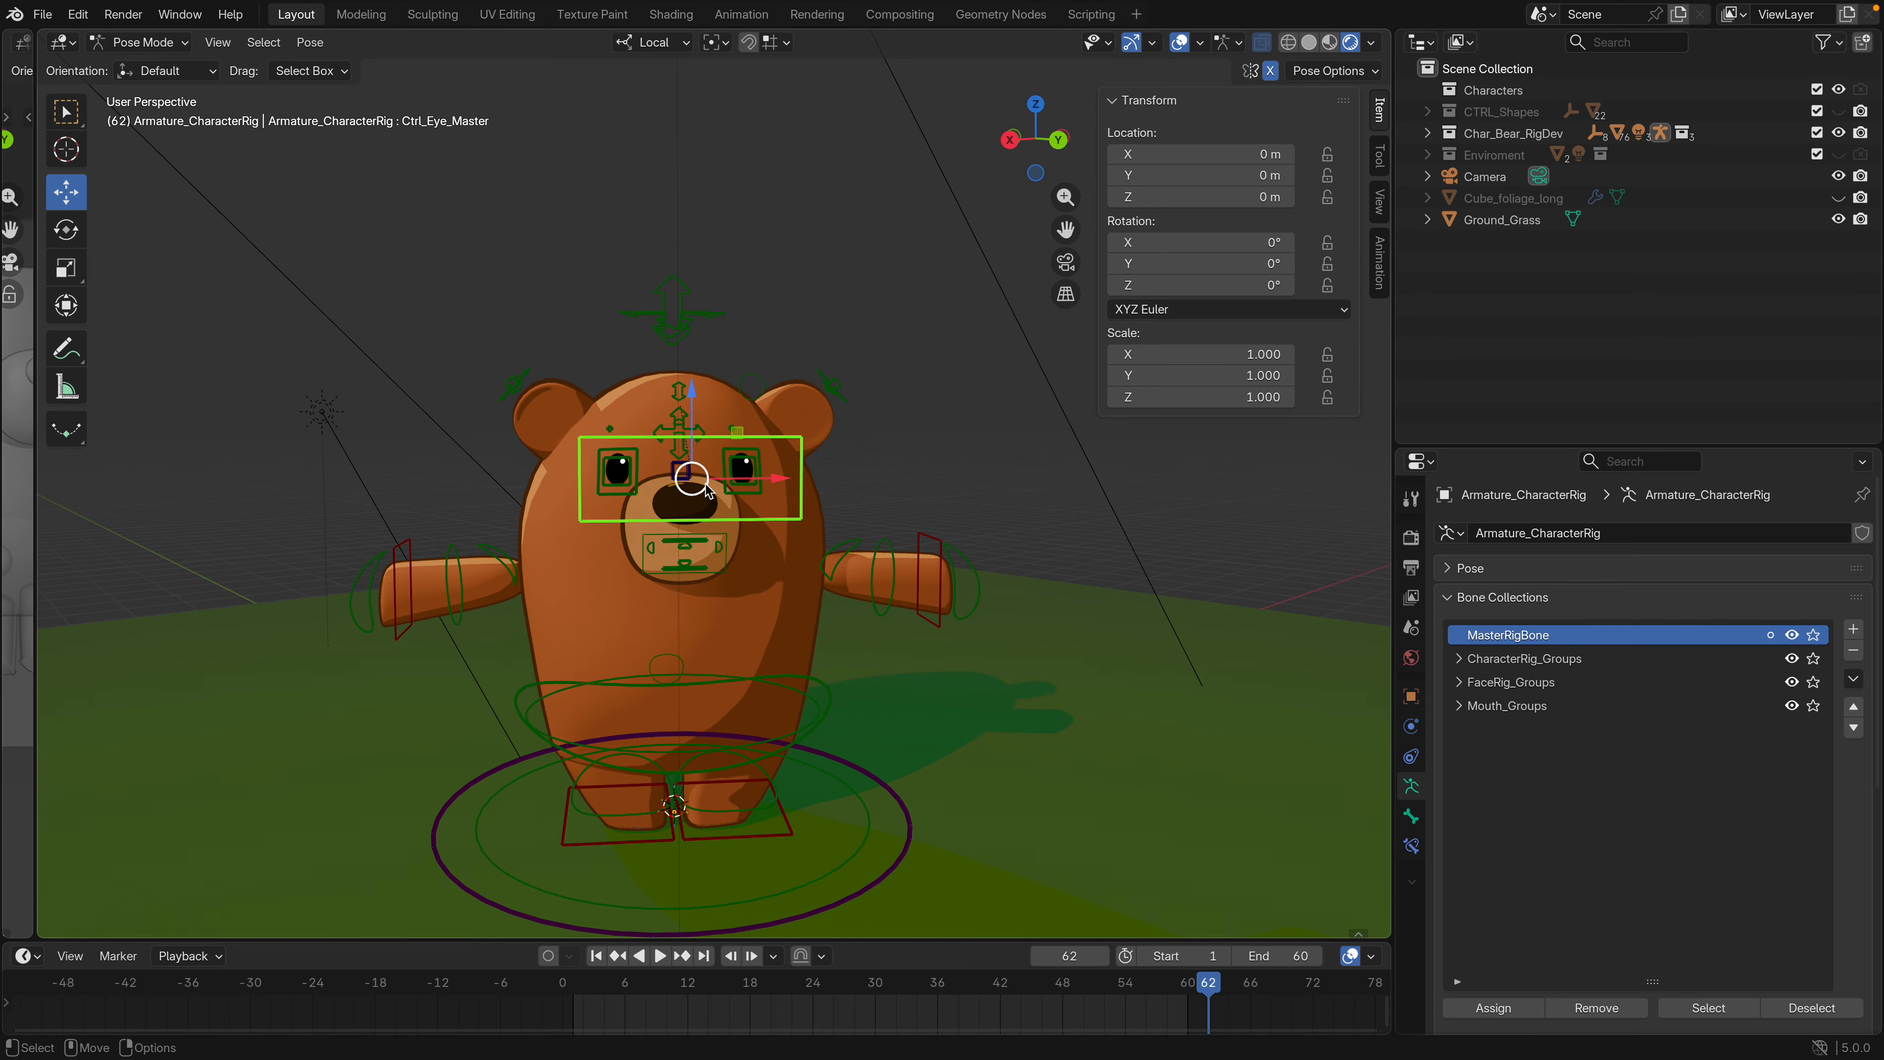
mouse_move(706, 483)
left_mouse_down()
mouse_move(661, 488)
mouse_move(714, 463)
mouse_move(673, 463)
mouse_move(680, 478)
left_mouse_up()
key("q")
left_click(681, 479)
Show the left eyebrow through the Eye.Left properties and raise Ctrl_Brows.Left to a Y location of about 0.064 m
scroll(717, 543, "up", 4)
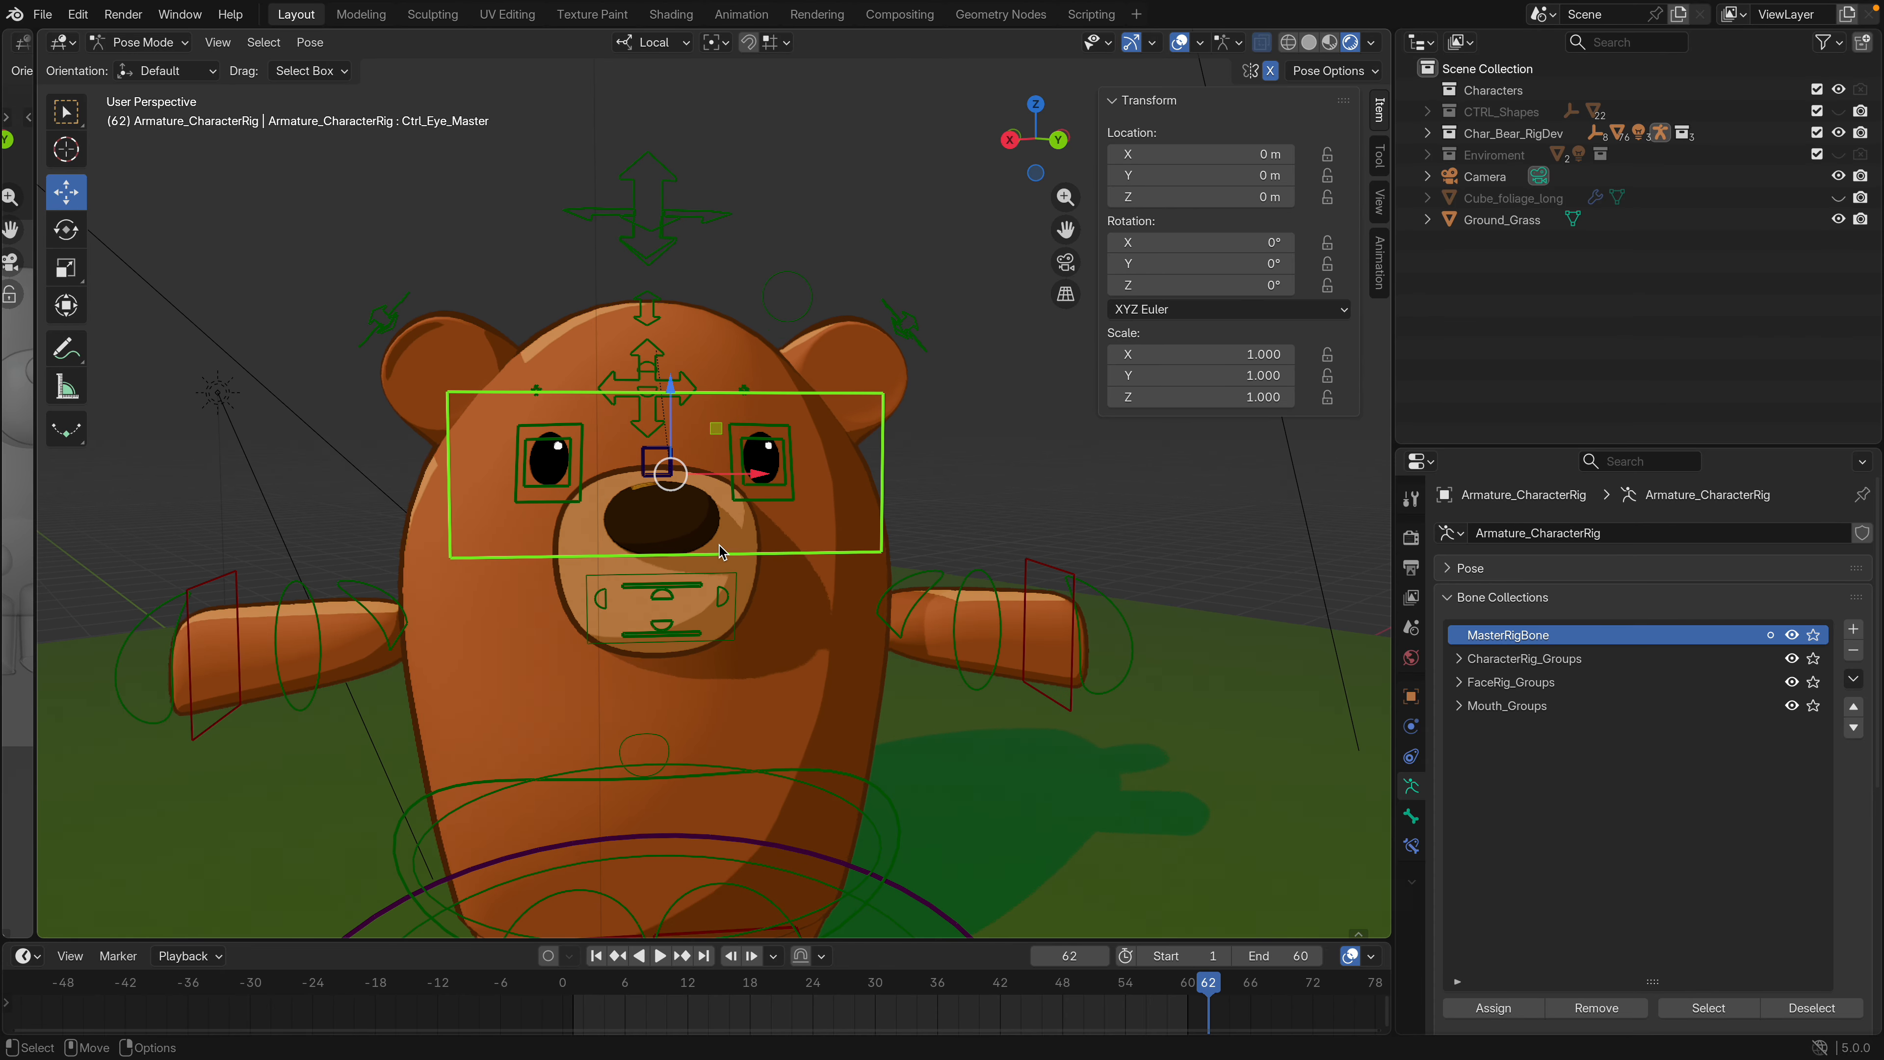
left_click(788, 433)
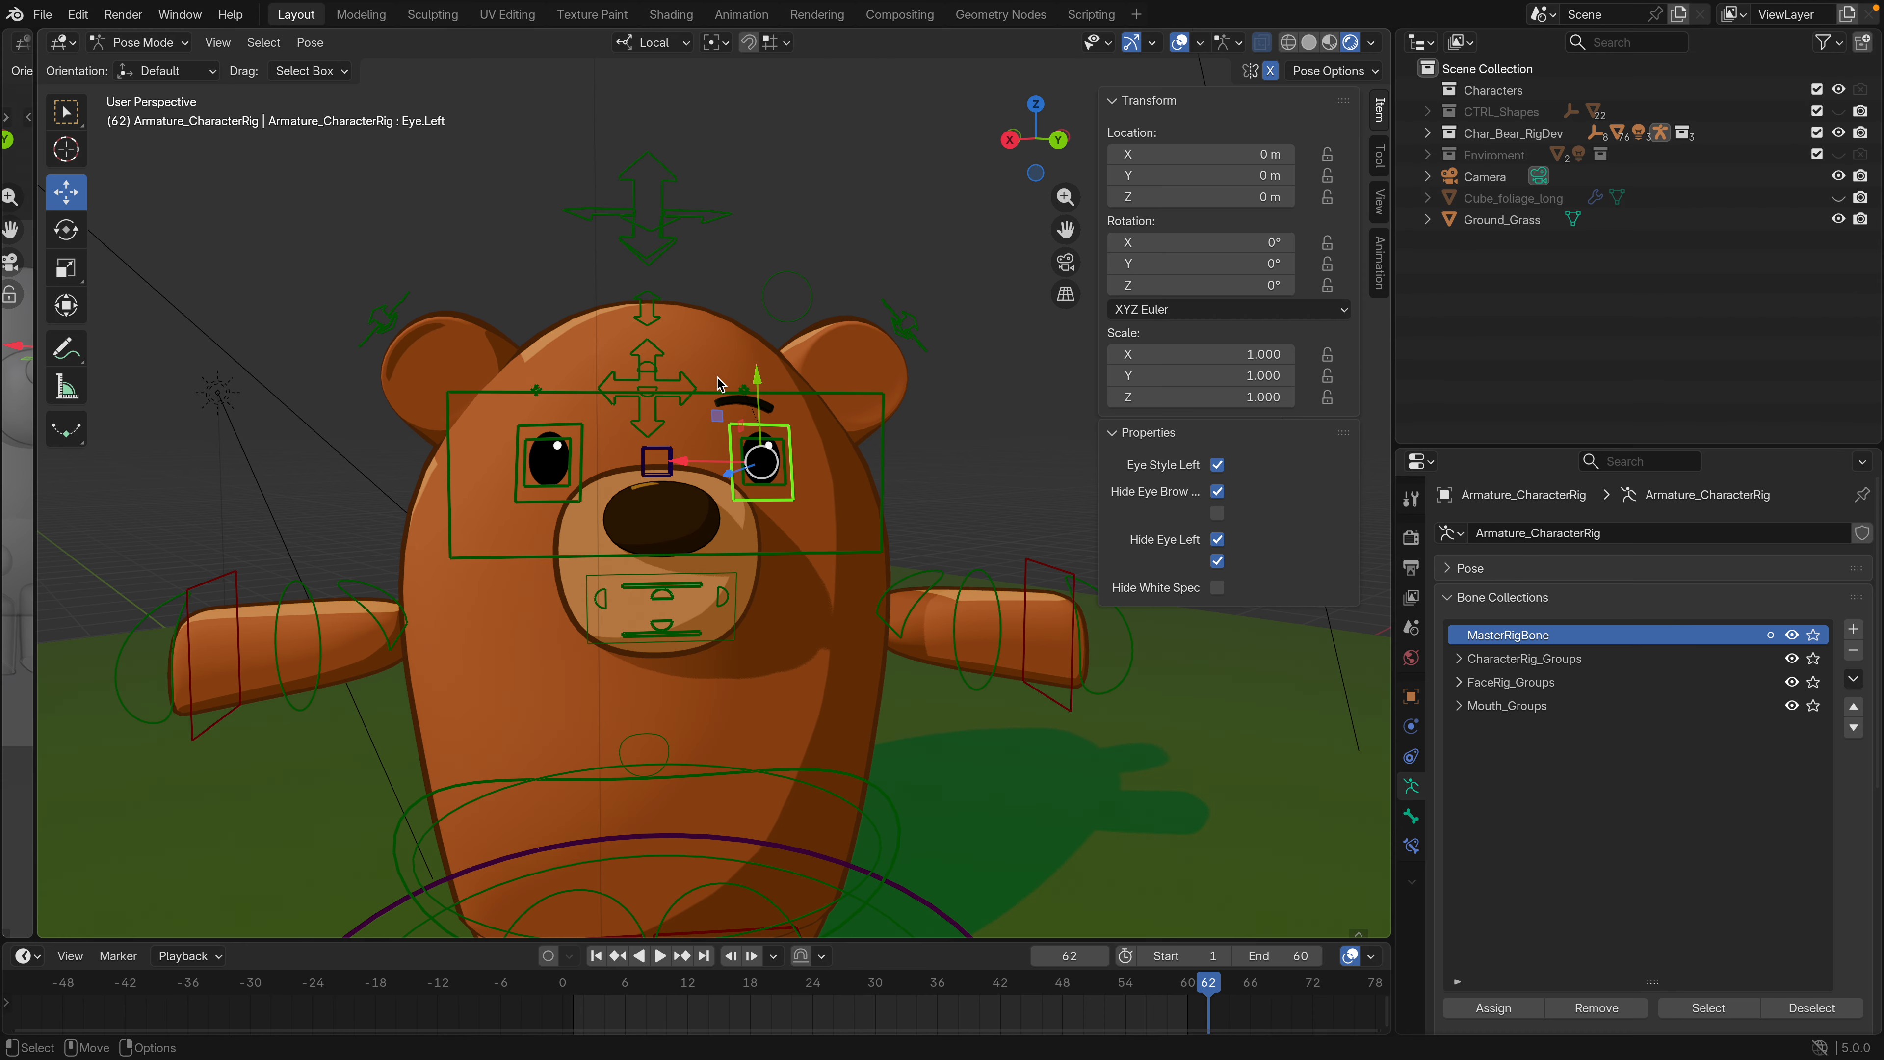
left_click(745, 392)
left_click_drag(741, 317, 740, 302)
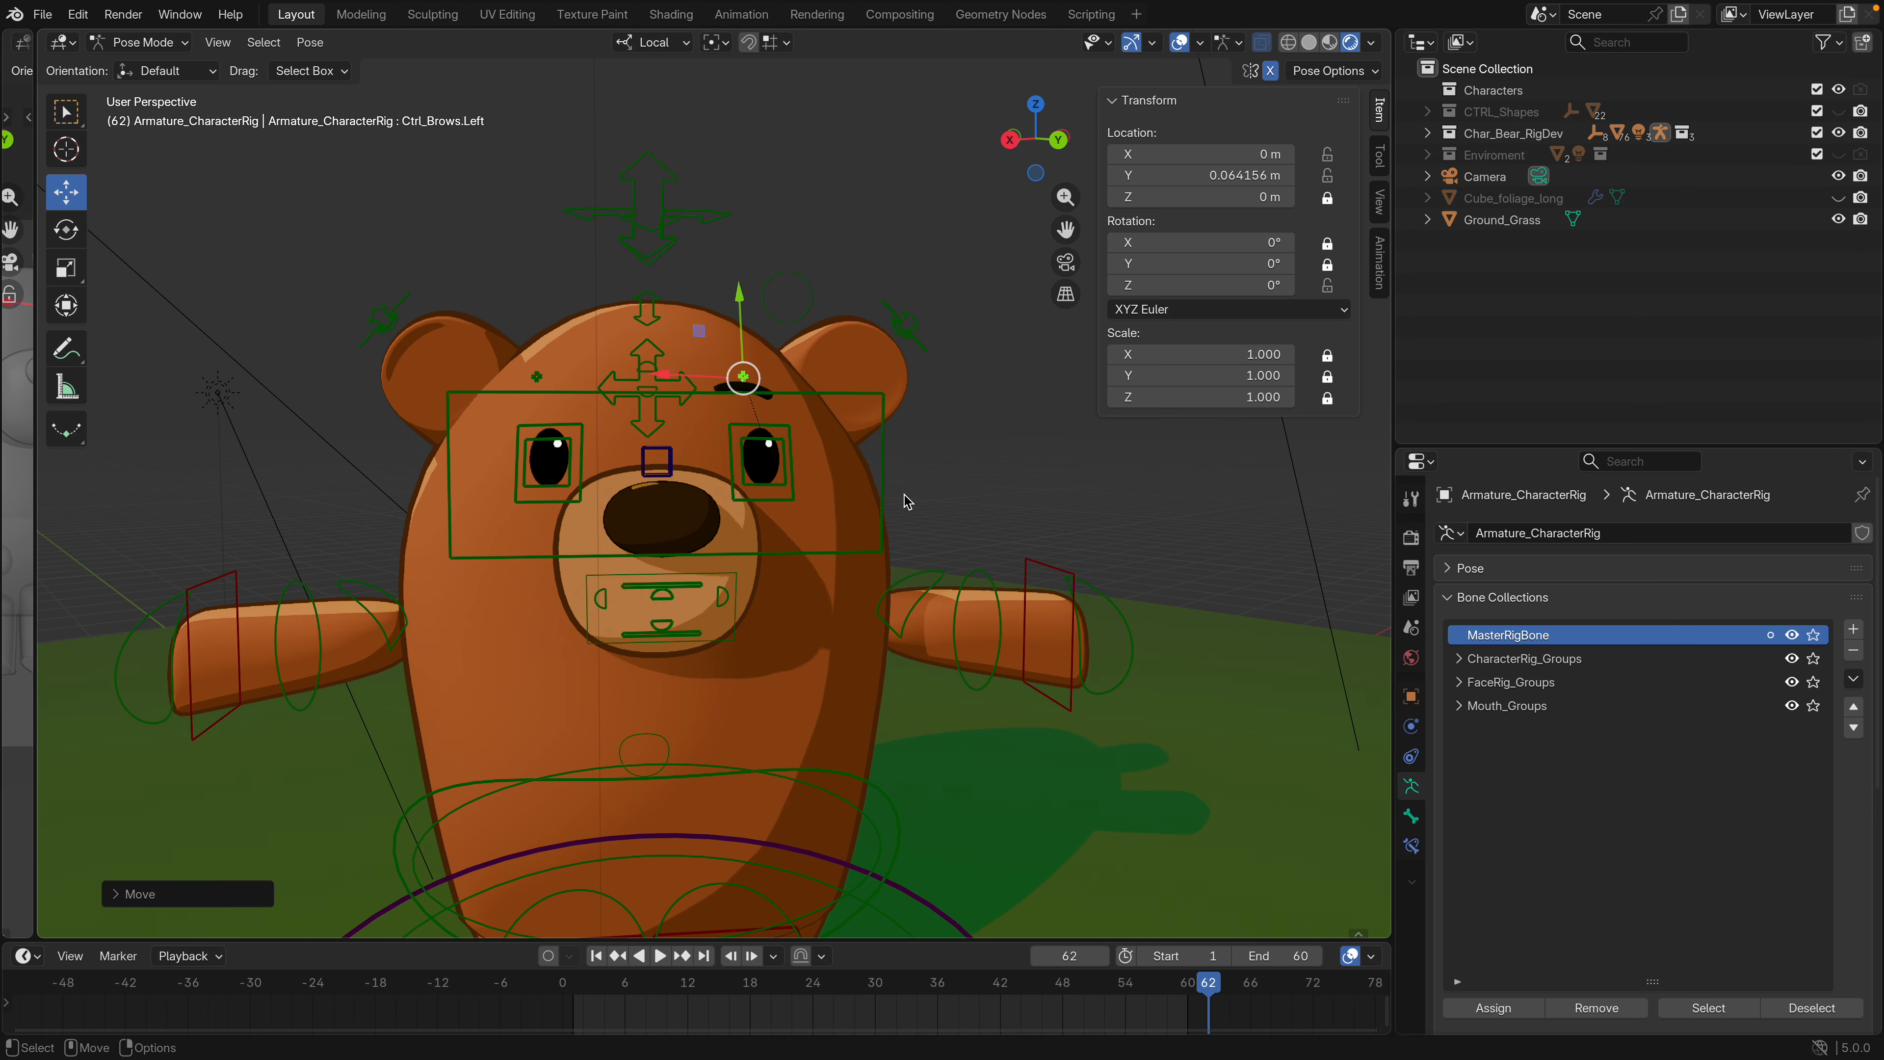
Show the right eyebrow through the Eye.Right properties and arch both brows by moving Ctrl_Brows_Top_Master to a Y location of about 0.15 m
left_click(564, 437)
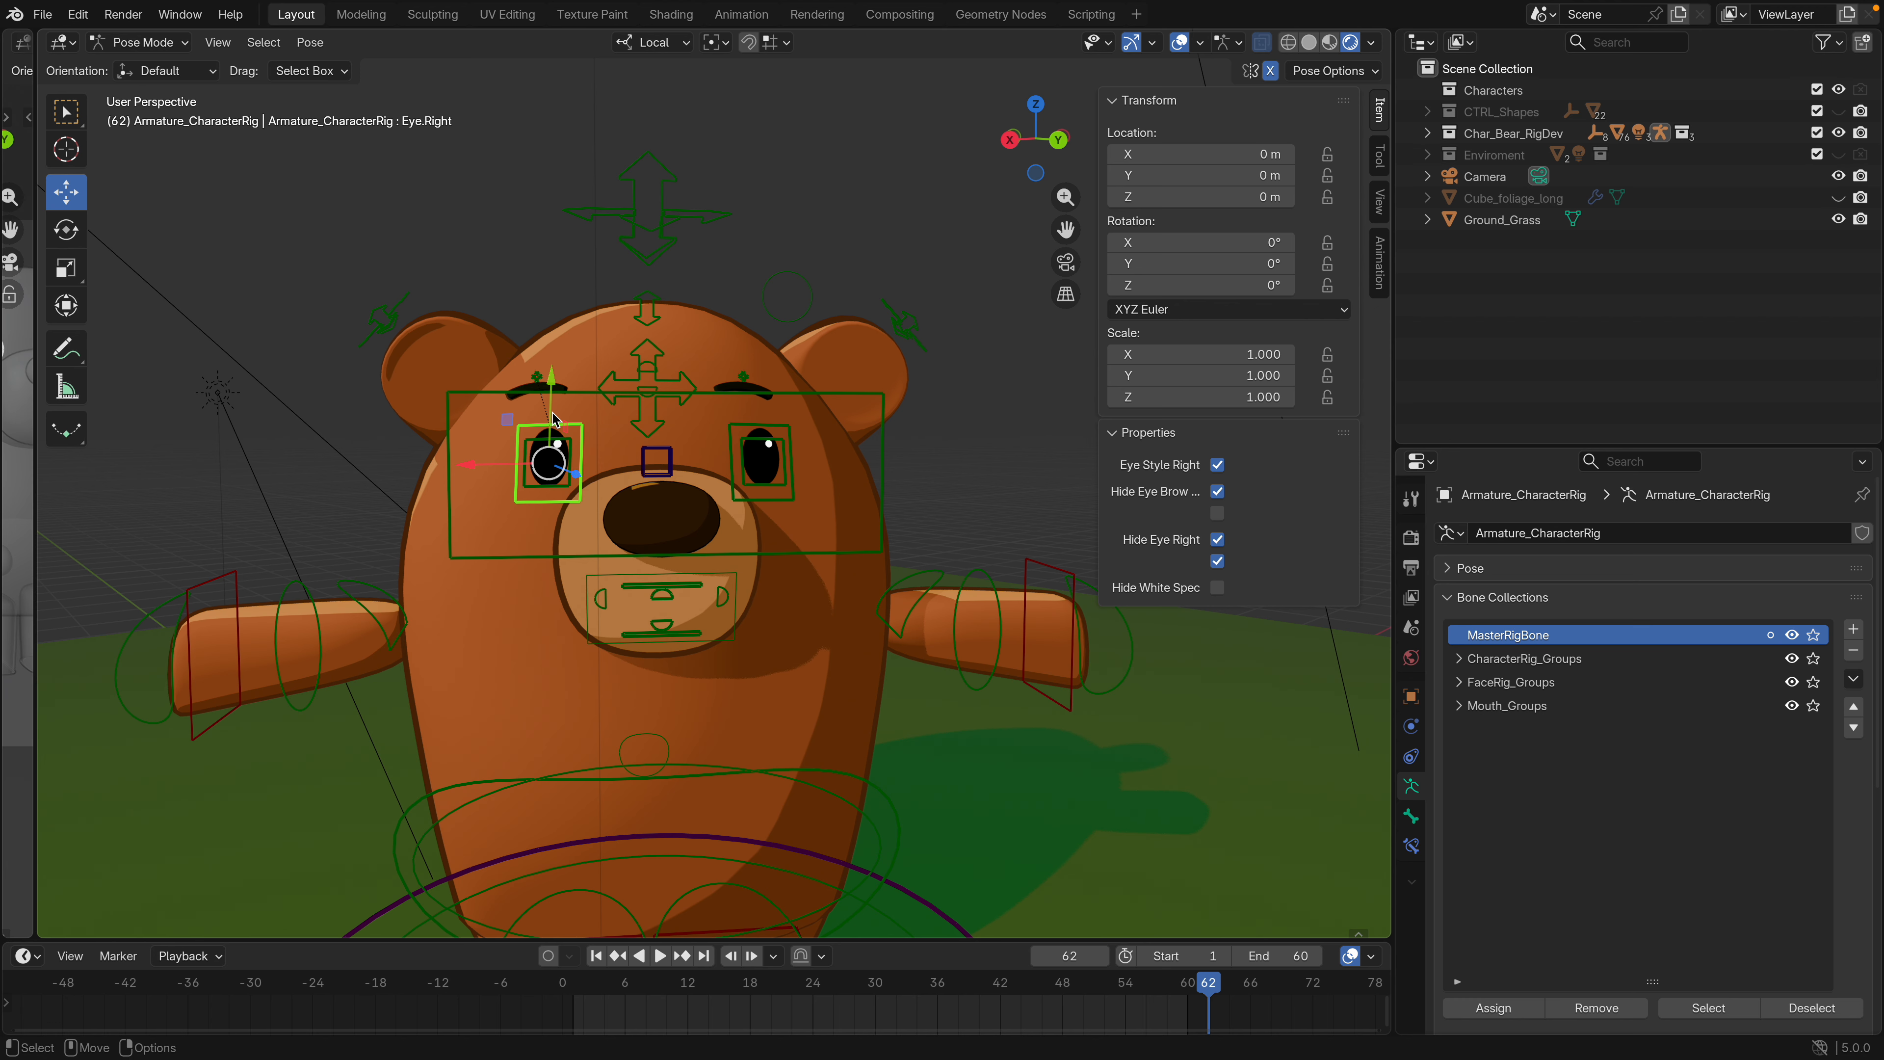
left_click(649, 304)
left_click_drag(656, 343, 646, 422)
left_click(671, 378)
left_click(656, 377)
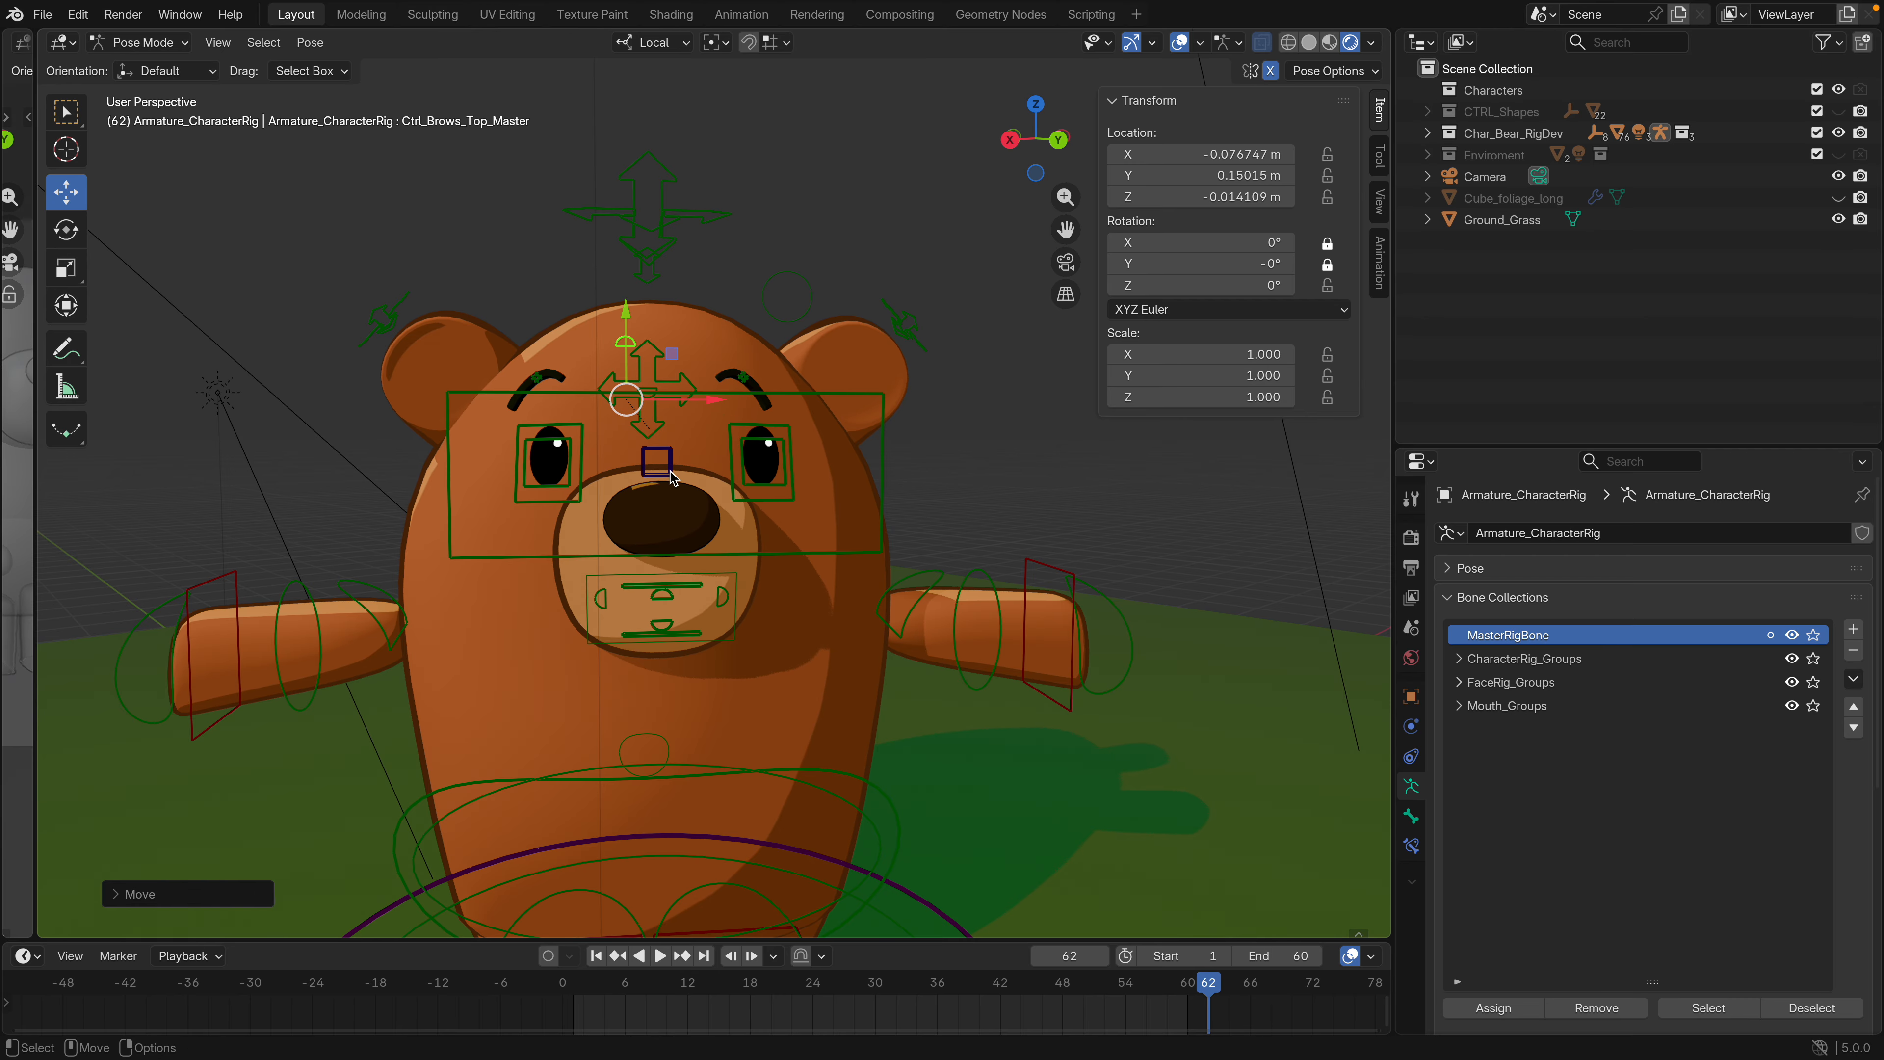
Switch both eyes to the white style with pupils by disabling Eye Style Left on Eye.Left and Eye Style Right on Eye.Right
left_click(786, 435)
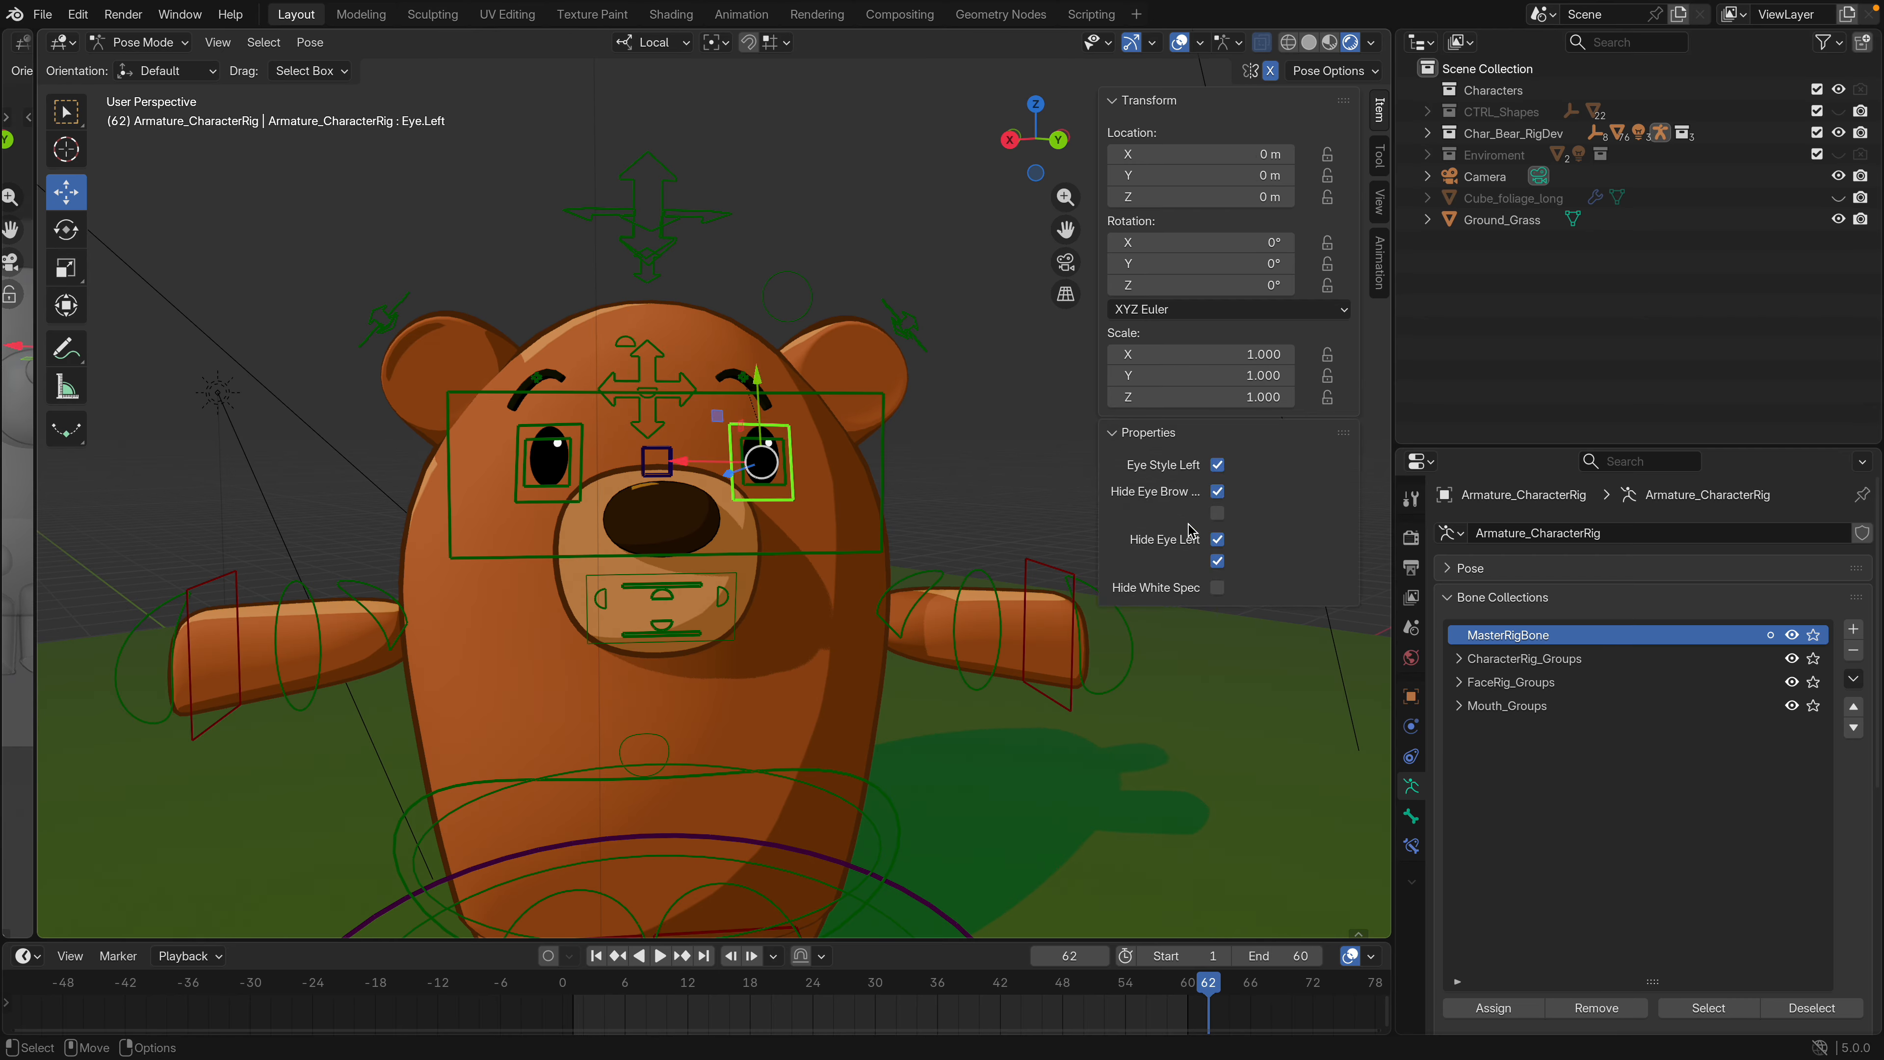
left_click(1218, 465)
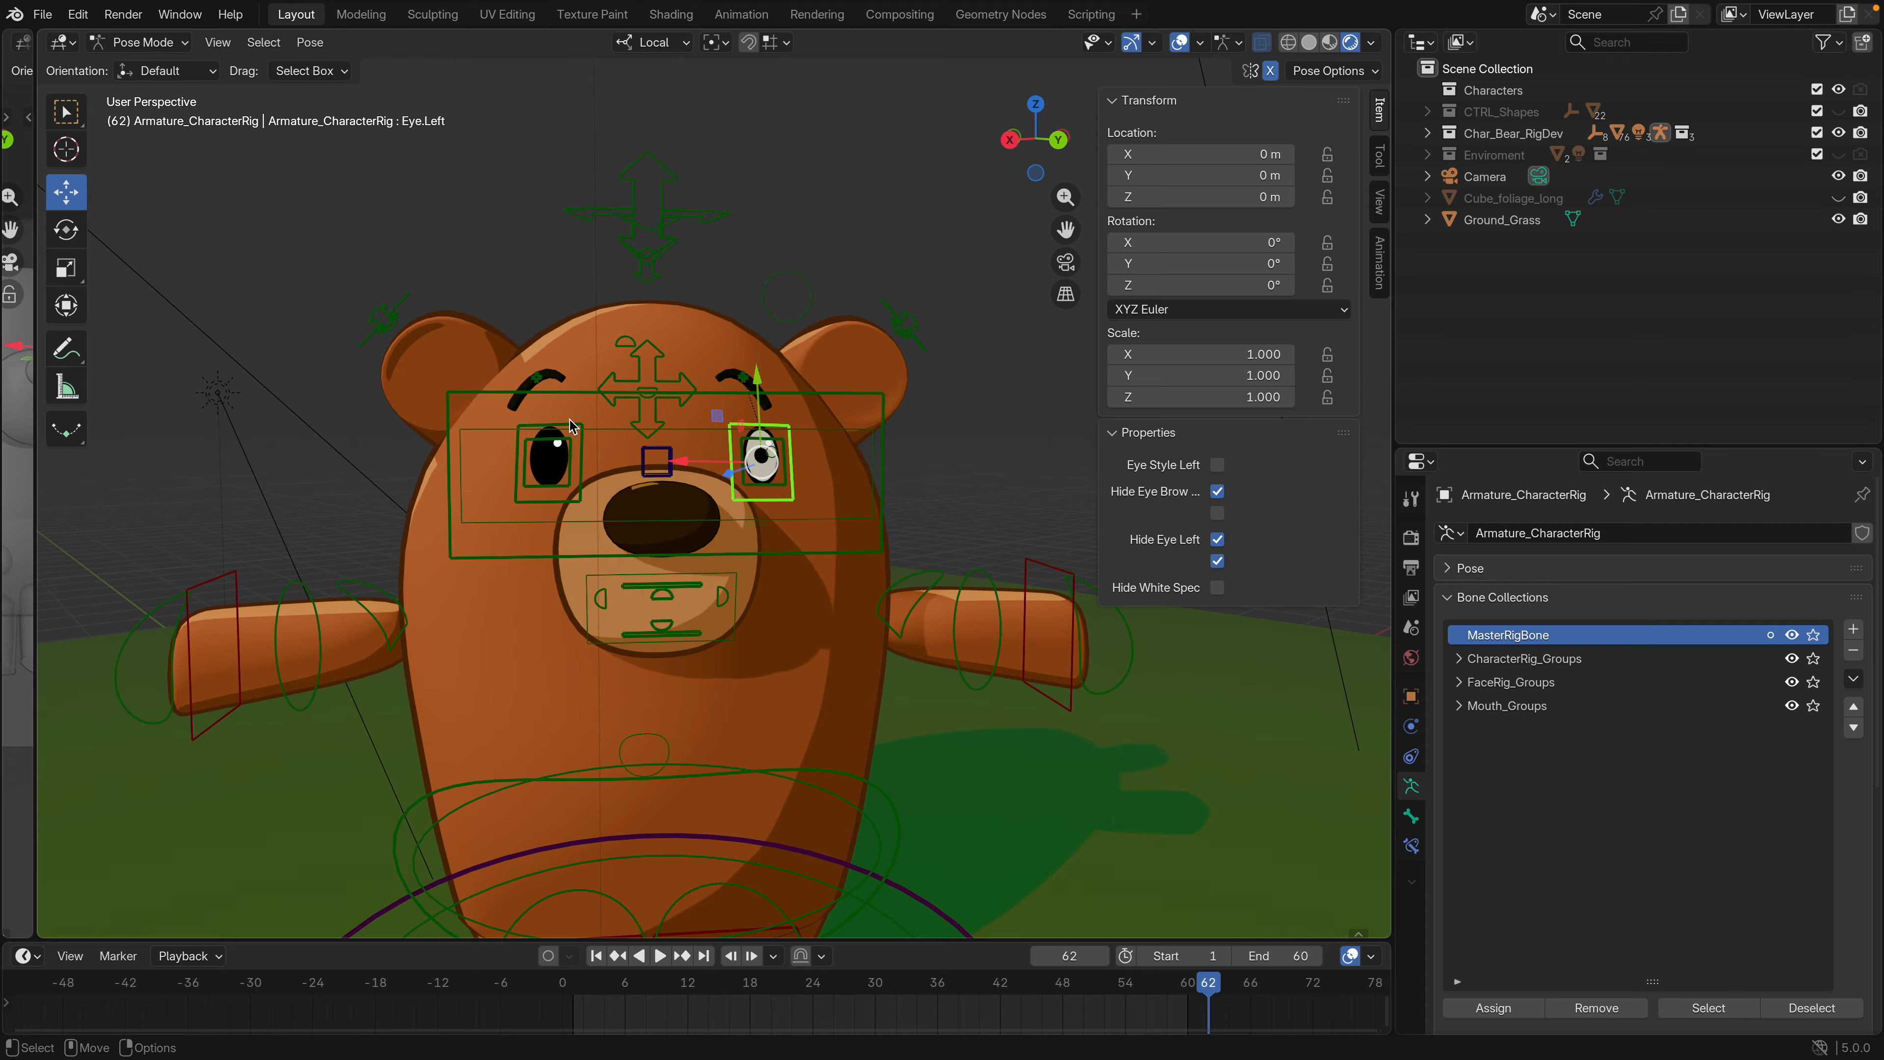
left_click(572, 427)
left_click(1217, 465)
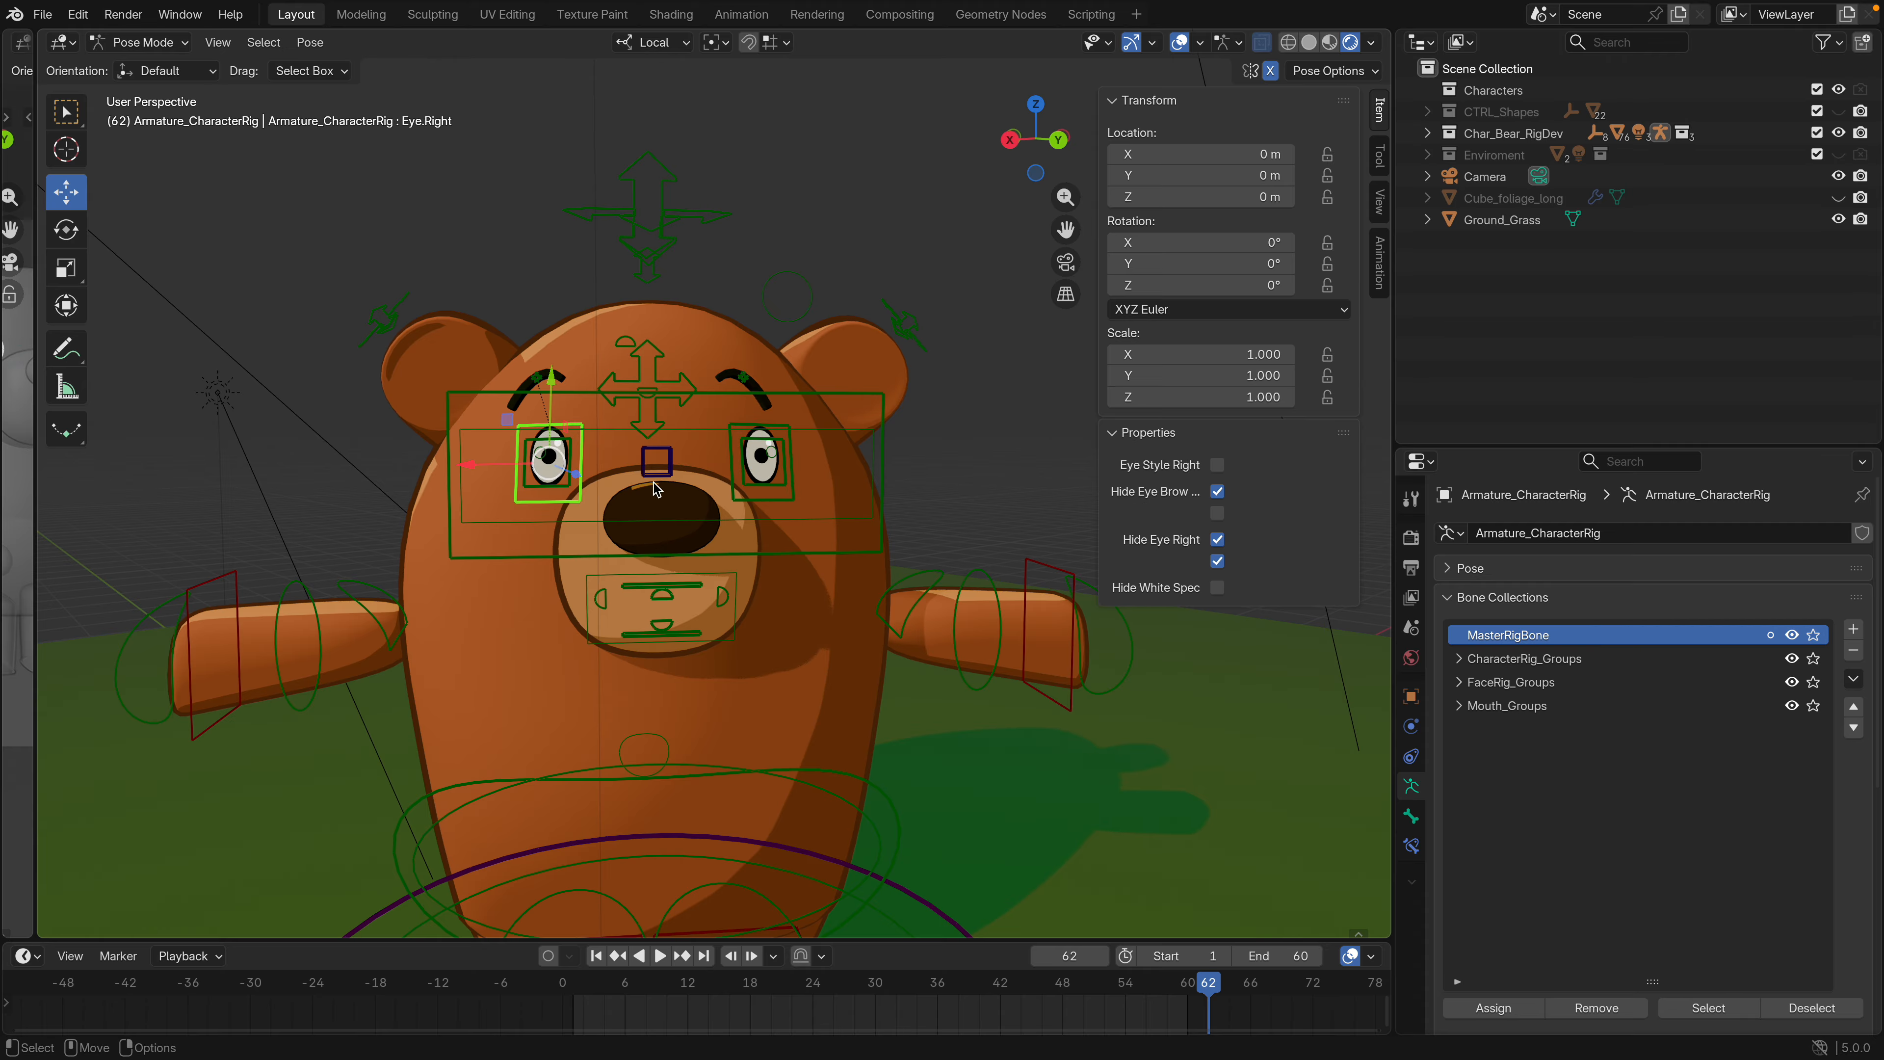
Redirect the bear's gaze by moving Ctrl_Eye_Puiple_Target to about X 0.017 m and Z 0.082 m
left_click(816, 432)
key("g")
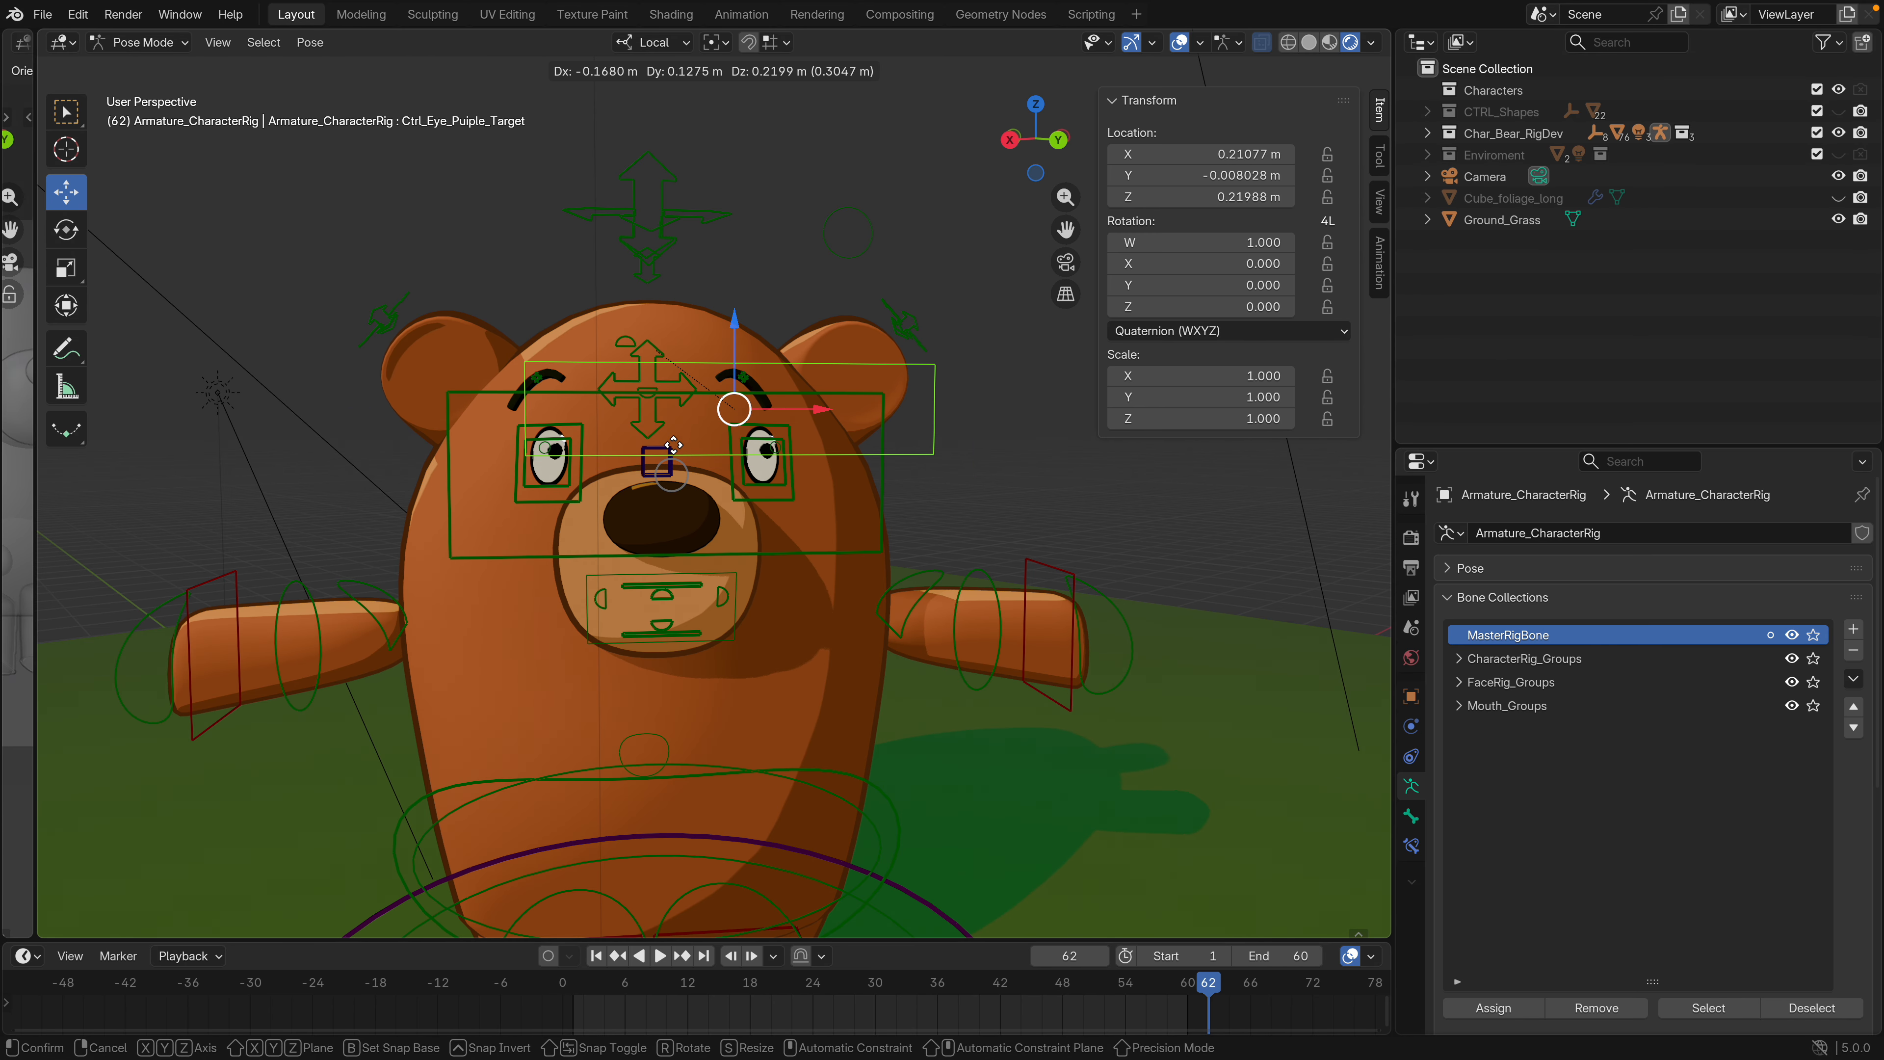
left_click(675, 455)
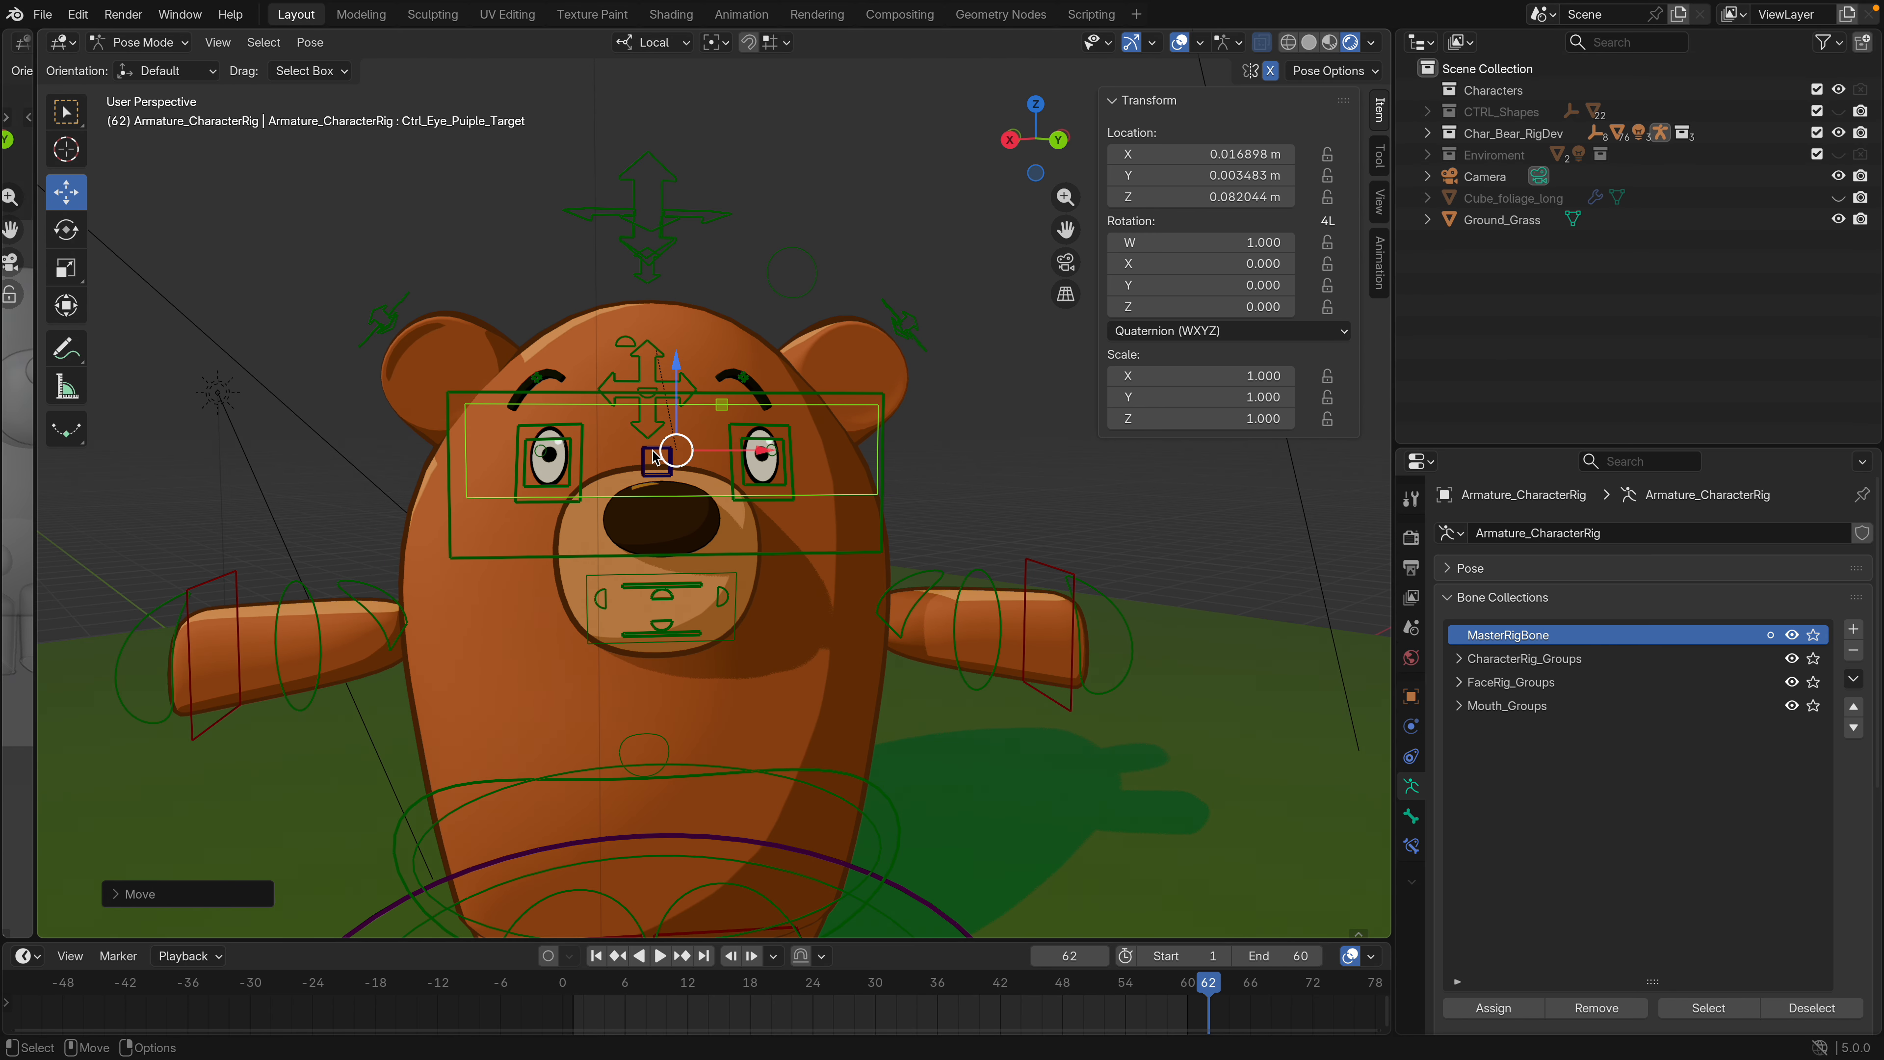
Reveal the bear's mouth on Master_Ctrl_EyesMouth by enabling the Inside Mouth visibility option and disabling Hide Mouth
left_click(656, 460)
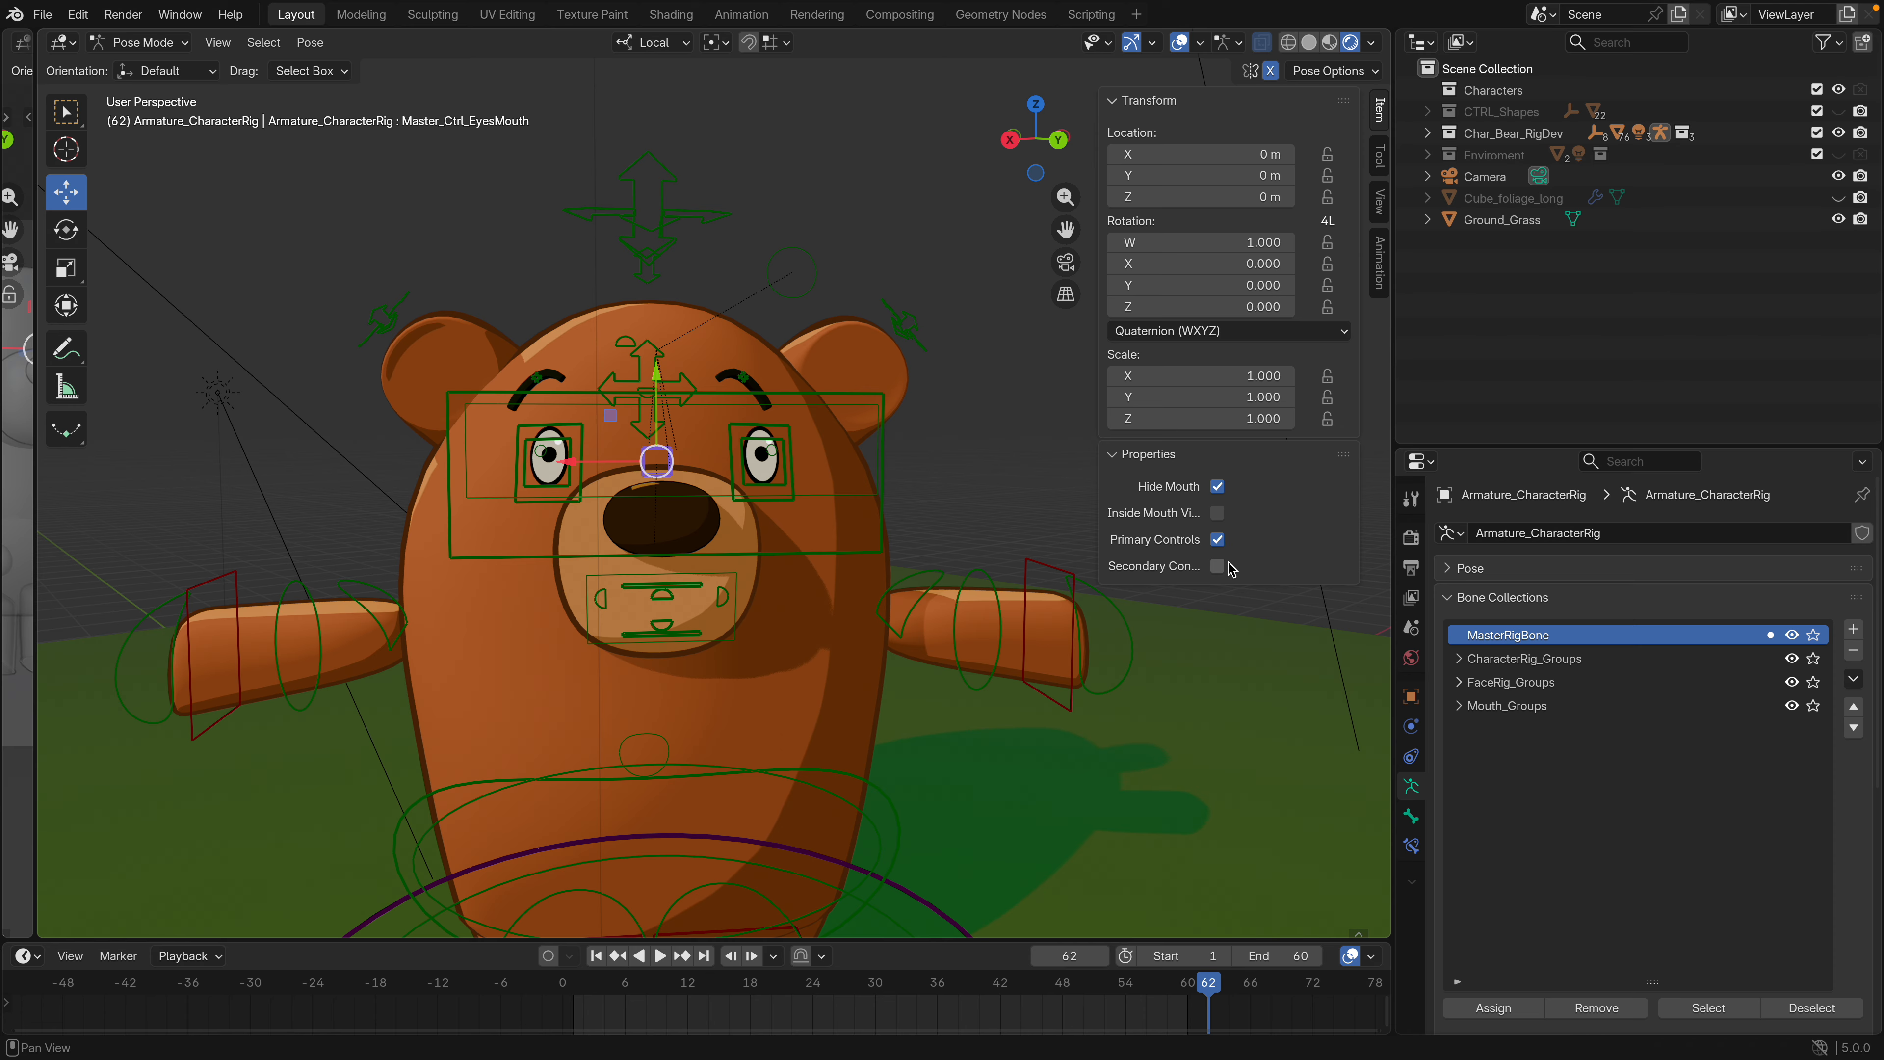
left_click(1217, 513)
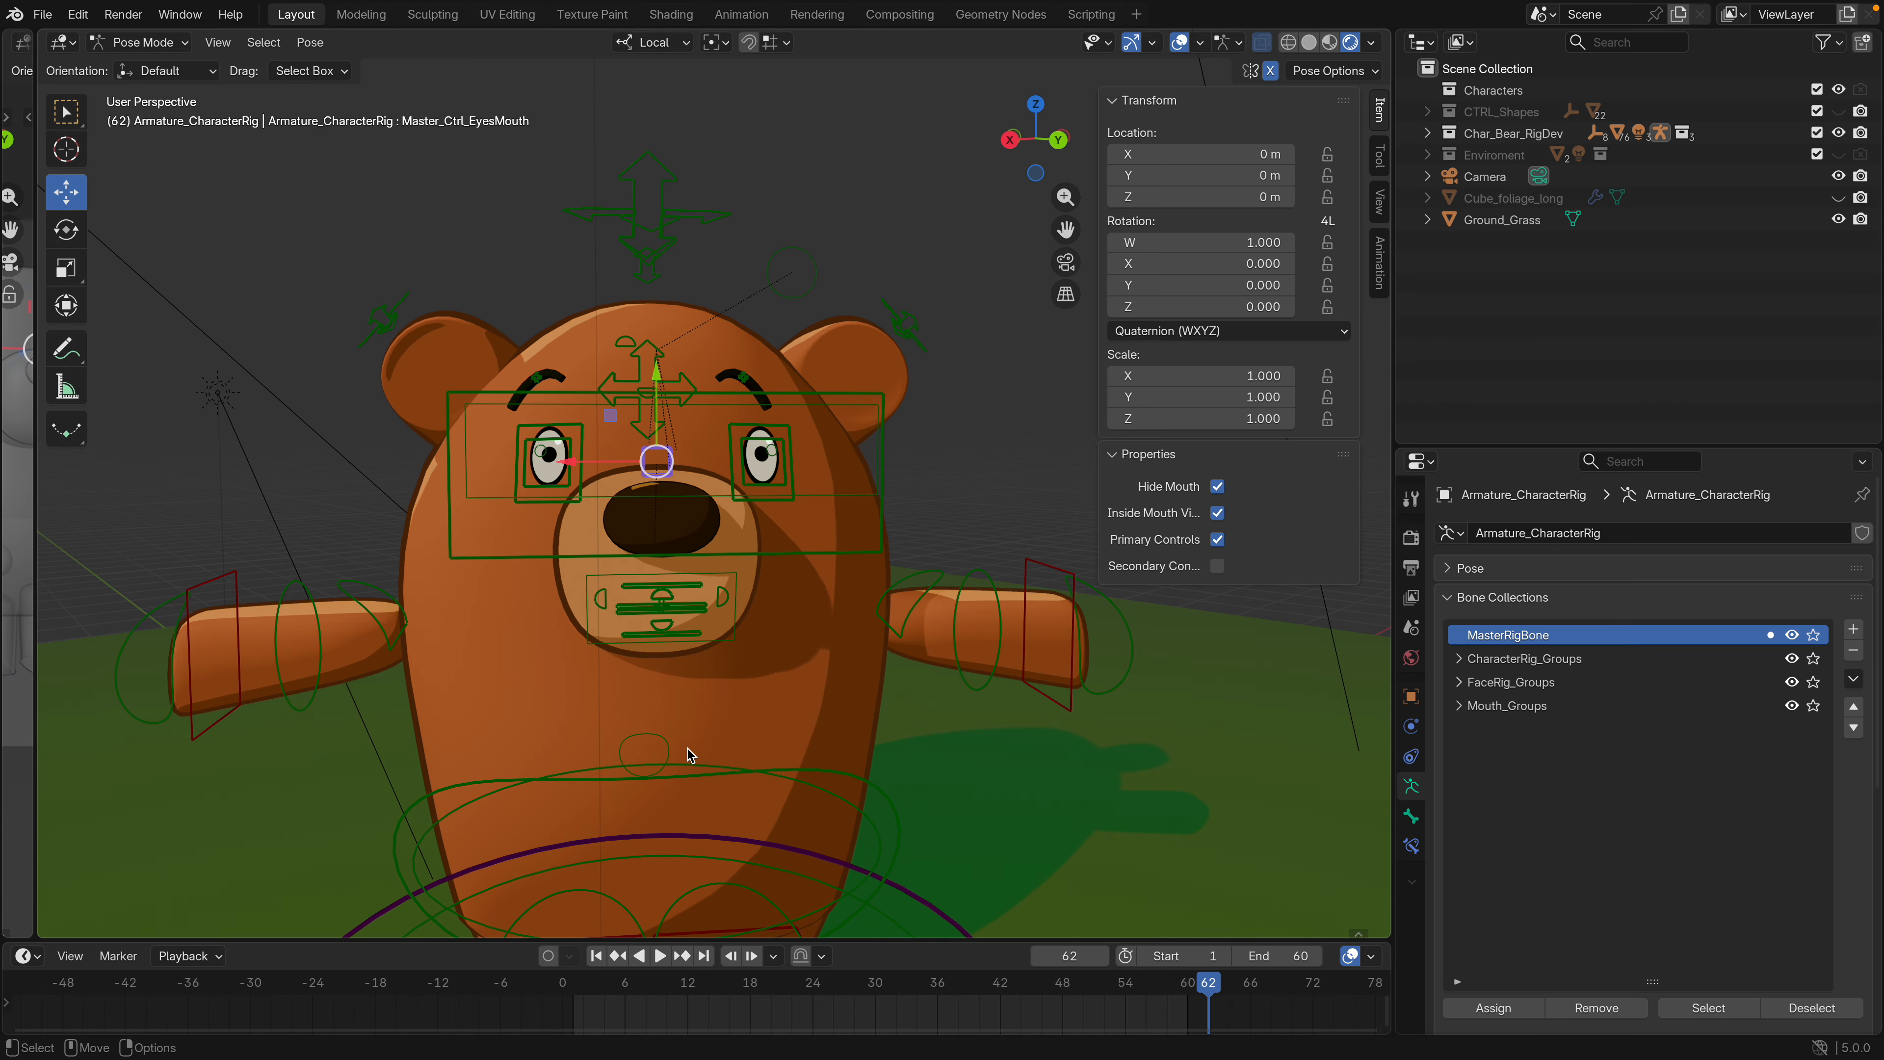
scroll(690, 722, "up", 1)
middle_click_drag(690, 722, 1039, 594)
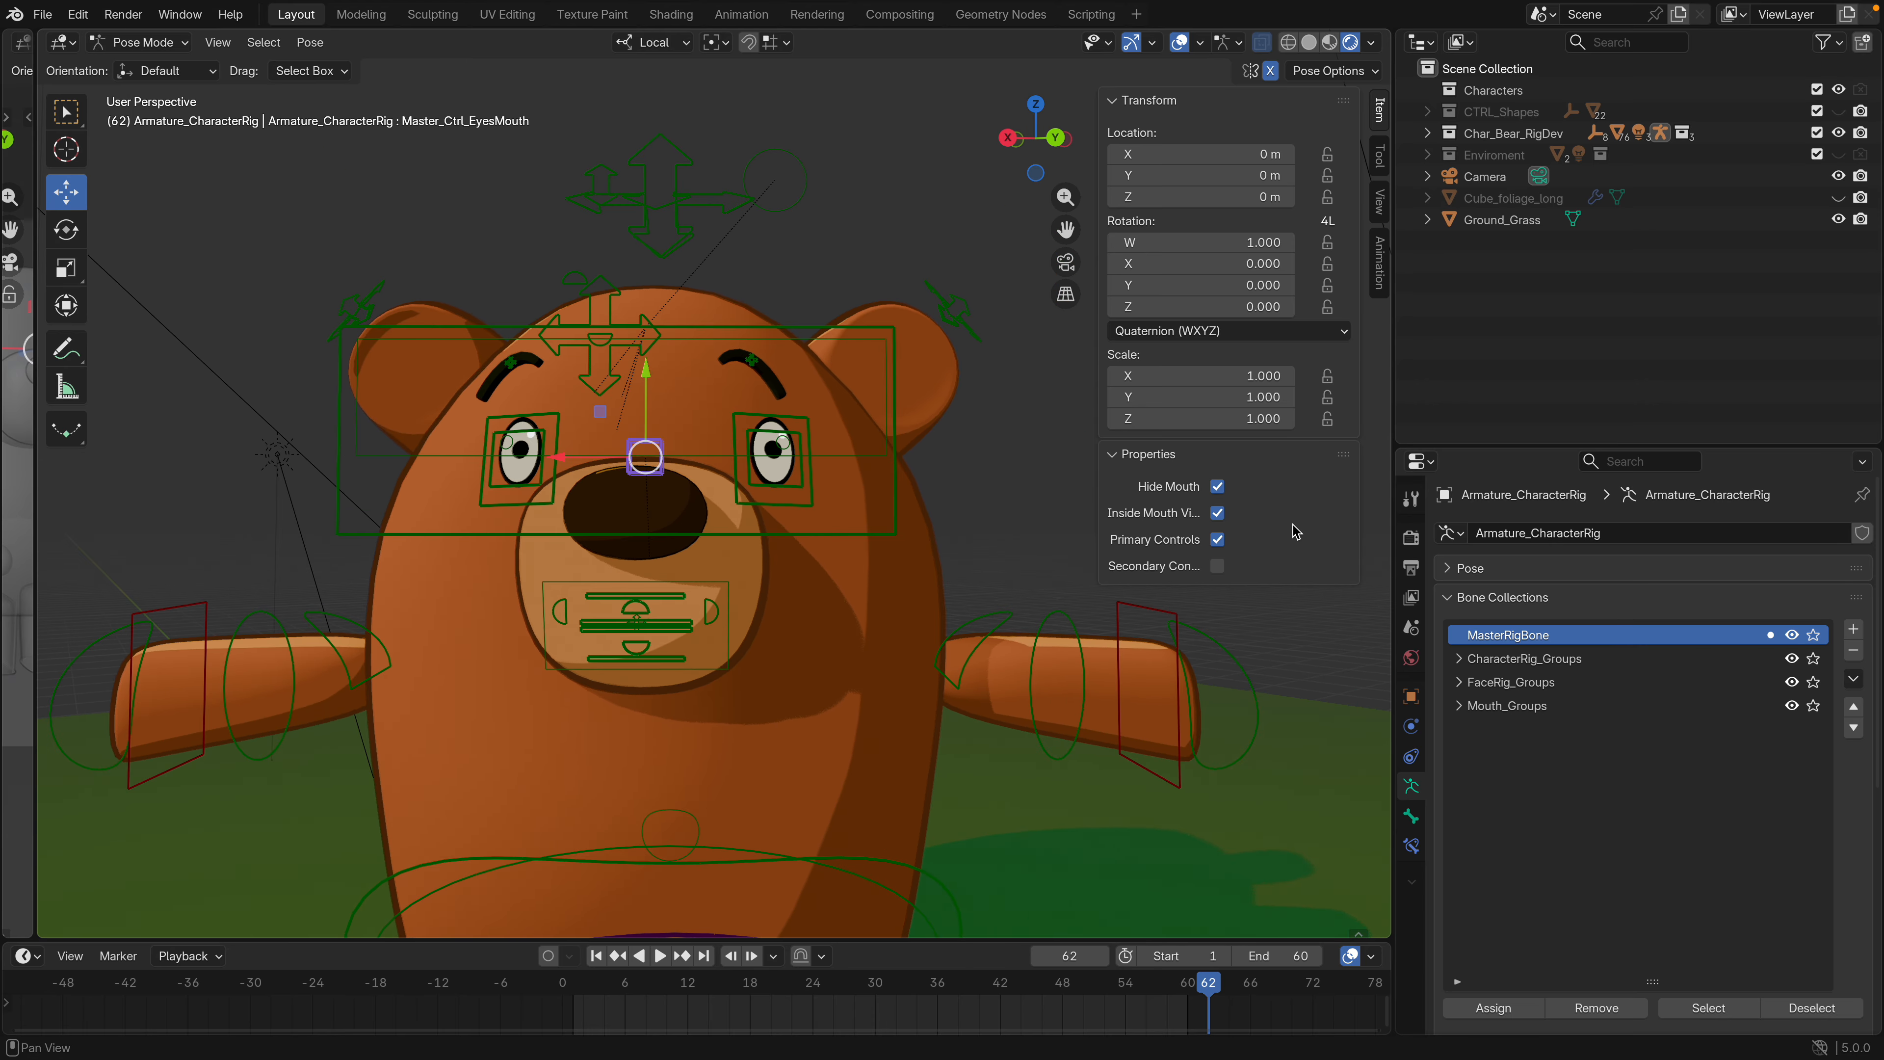
left_click(1217, 486)
scroll(684, 666, "up", 4)
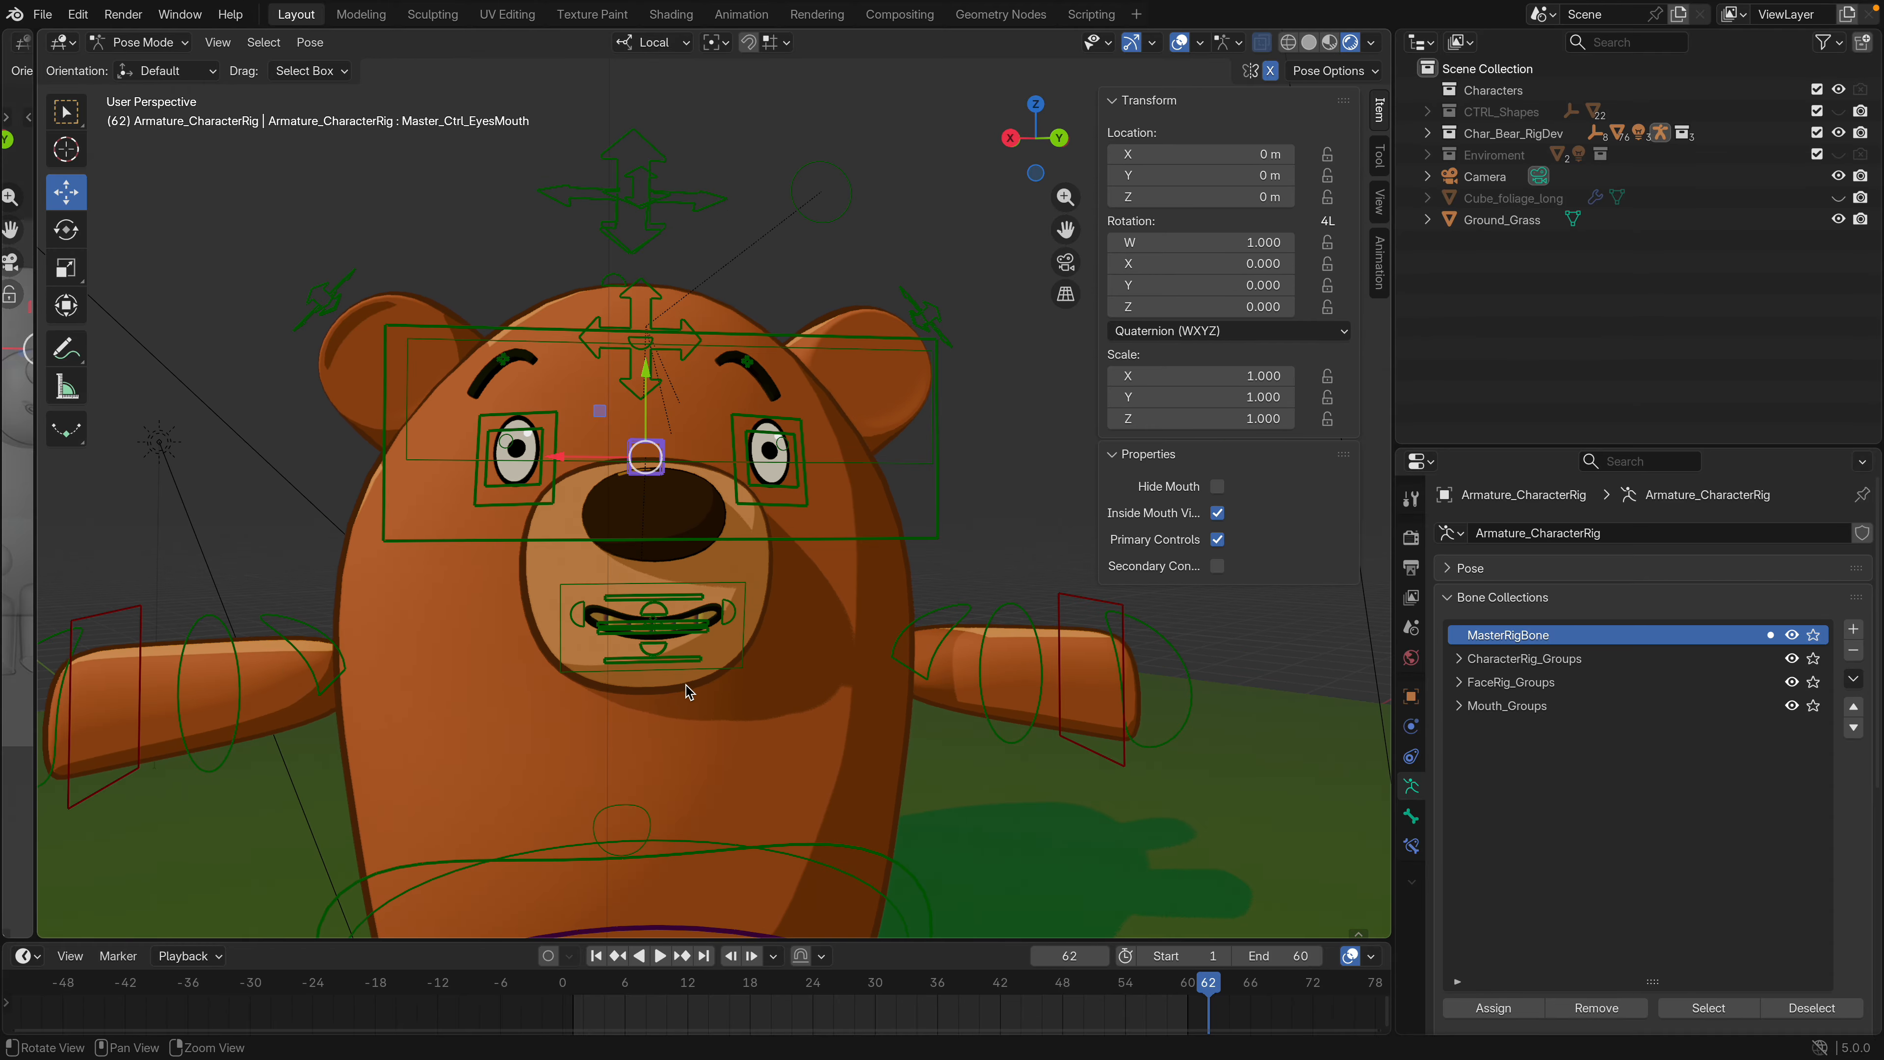
Open the mouth by raising Ctrl_Mouth_Master_Top.001 and lowering Ctrl_Mouth_Master_Bottom.001 to a Z location of about -0.076 m
middle_click_drag(684, 665, 681, 529, "shift")
left_click(643, 570)
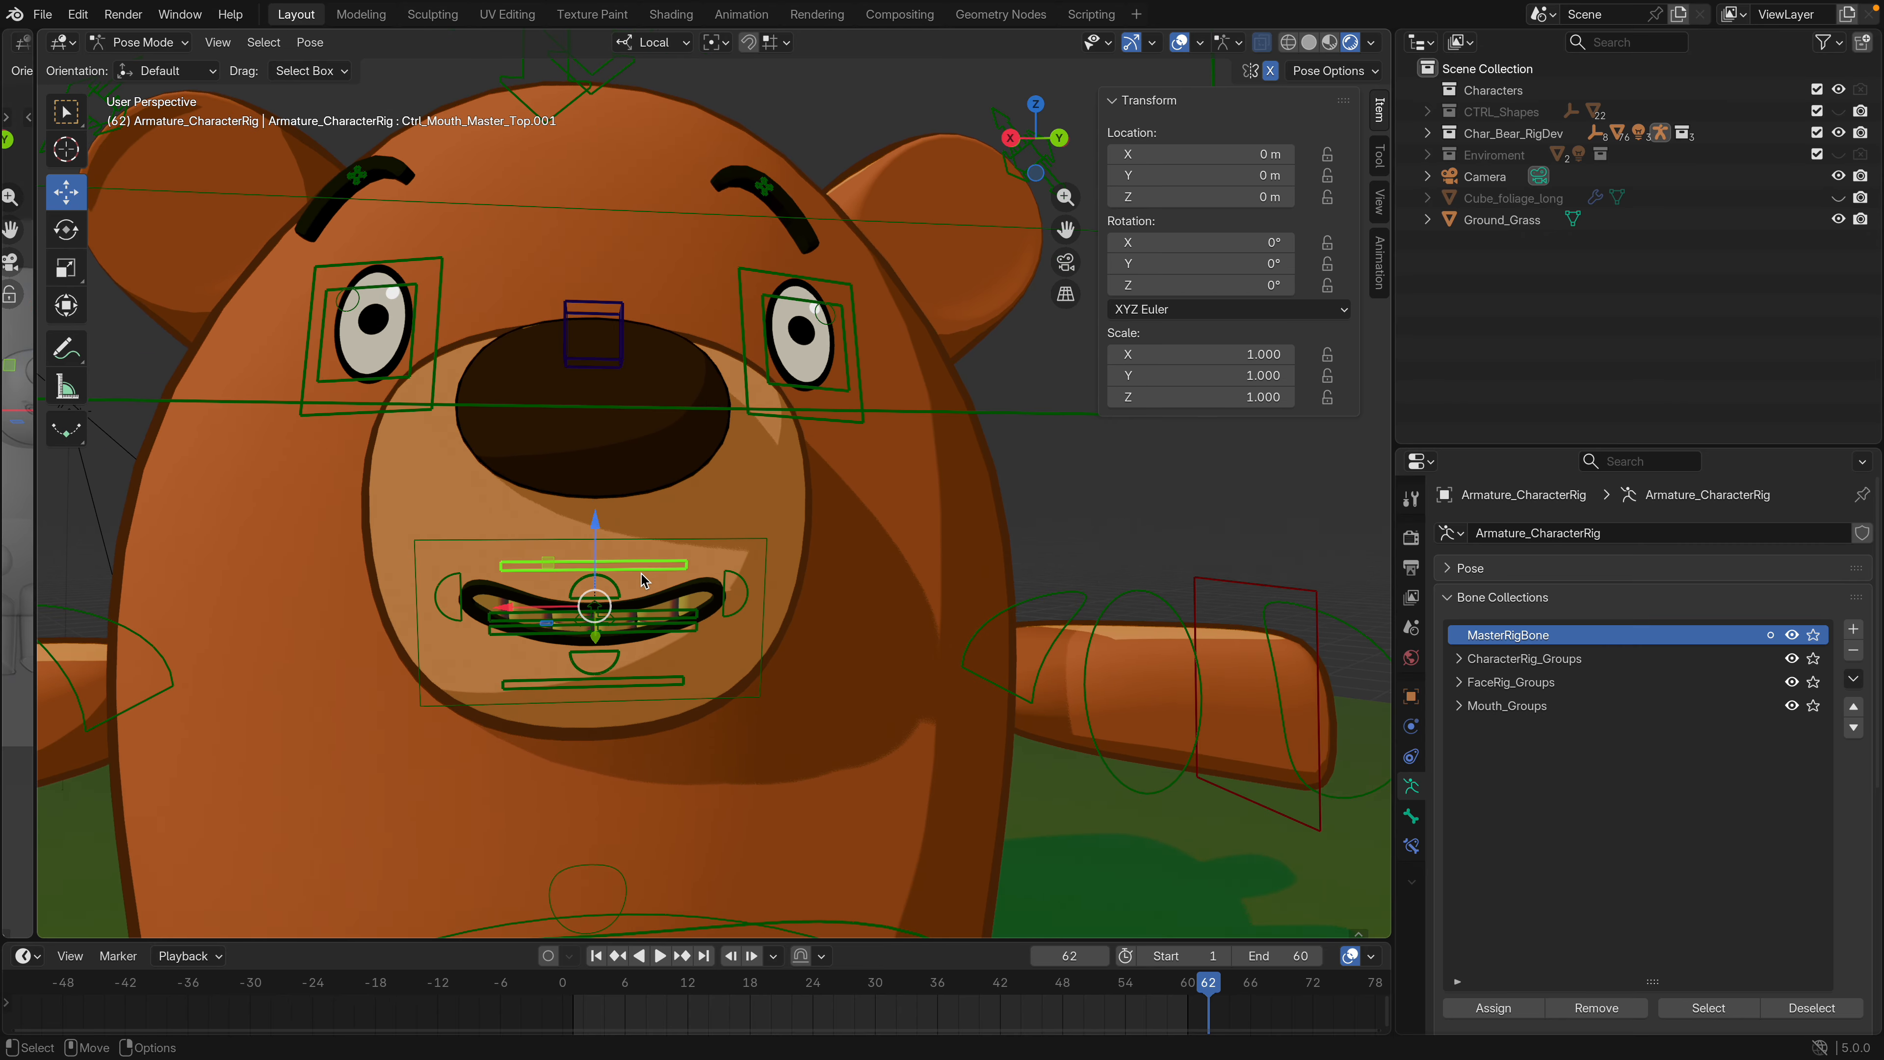
left_click_drag(587, 575, 590, 530)
left_click(593, 671)
left_click_drag(596, 593, 596, 633)
Bend the bear's right ear by moving Ctrl_Master_FK_Ear.Right to about X -0.089 m and Y 0.023 m
middle_click_drag(597, 634, 787, 685)
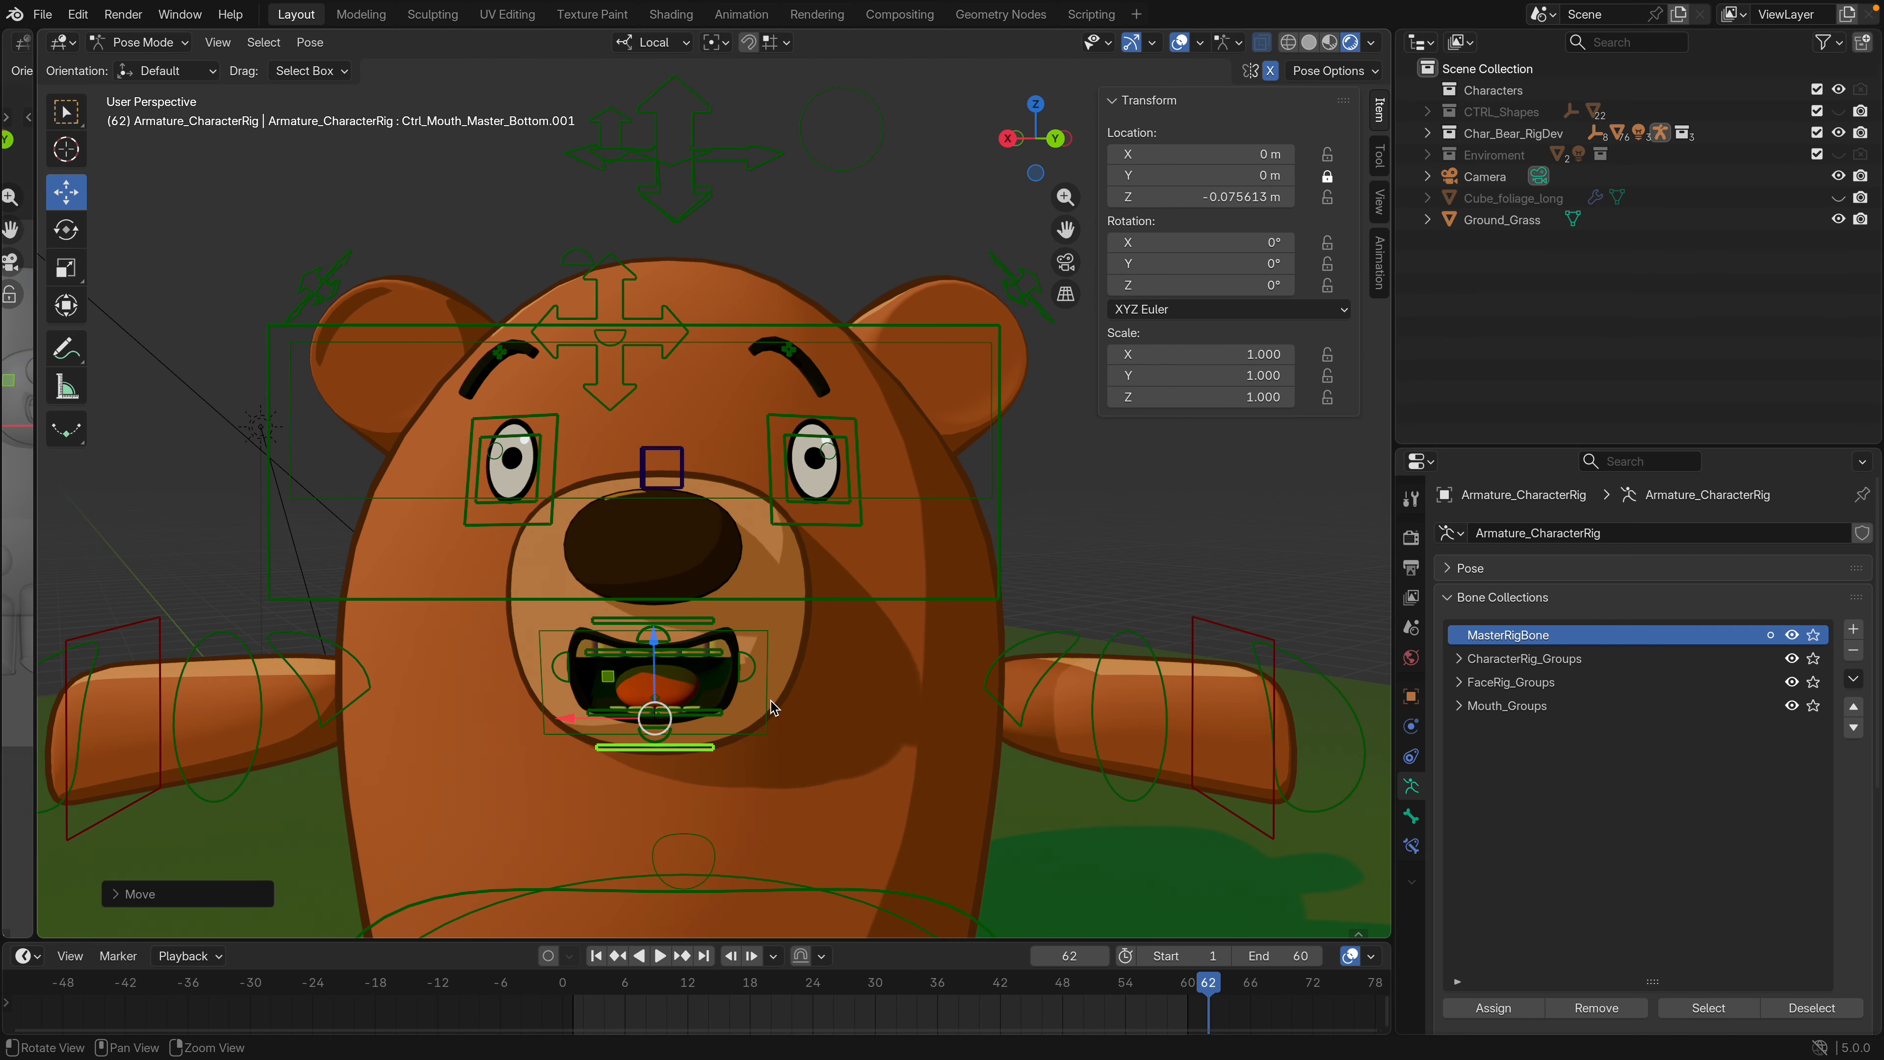
scroll(771, 701, "down", 3)
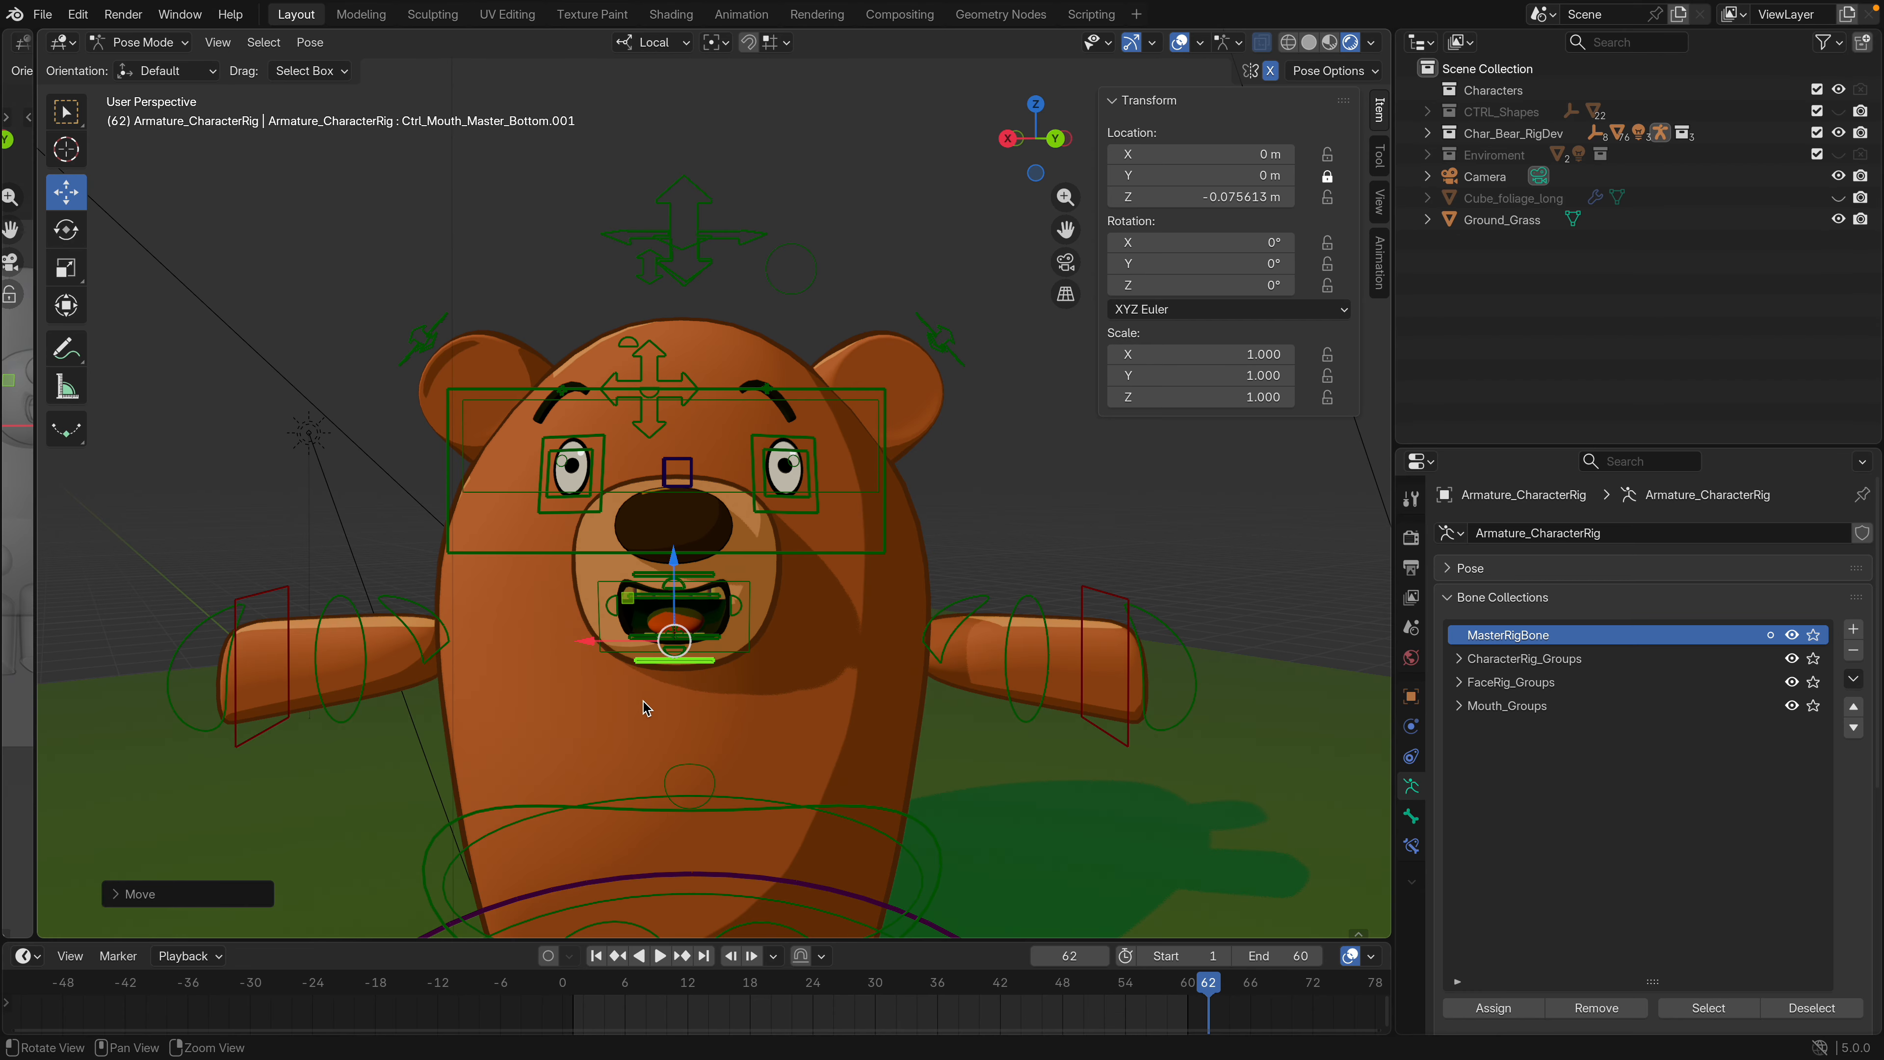
middle_click_drag(643, 701, 848, 696)
left_click_drag(843, 689, 763, 693, "alt")
scroll(844, 691, "up", 3)
scroll(763, 754, "down", 3)
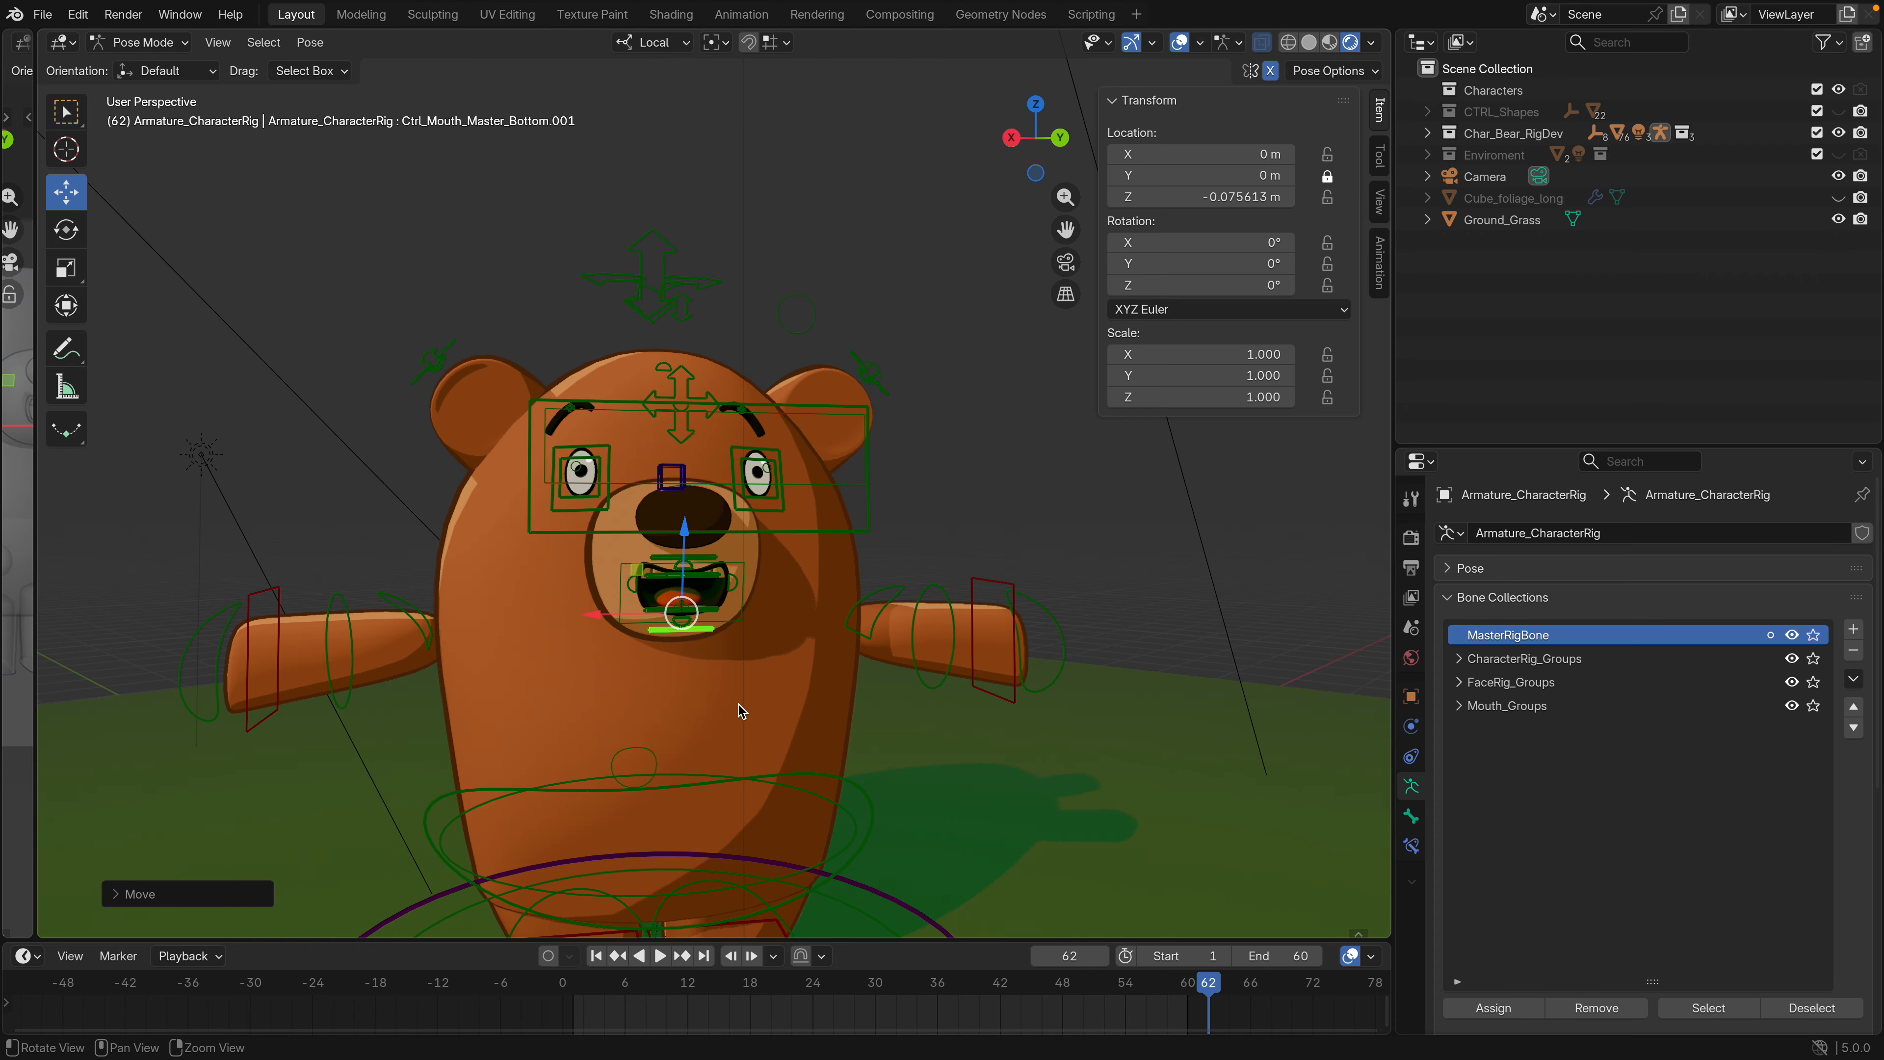
left_click(433, 355)
mouse_move(452, 379)
left_mouse_down()
mouse_move(450, 341)
mouse_move(469, 368)
left_mouse_up()
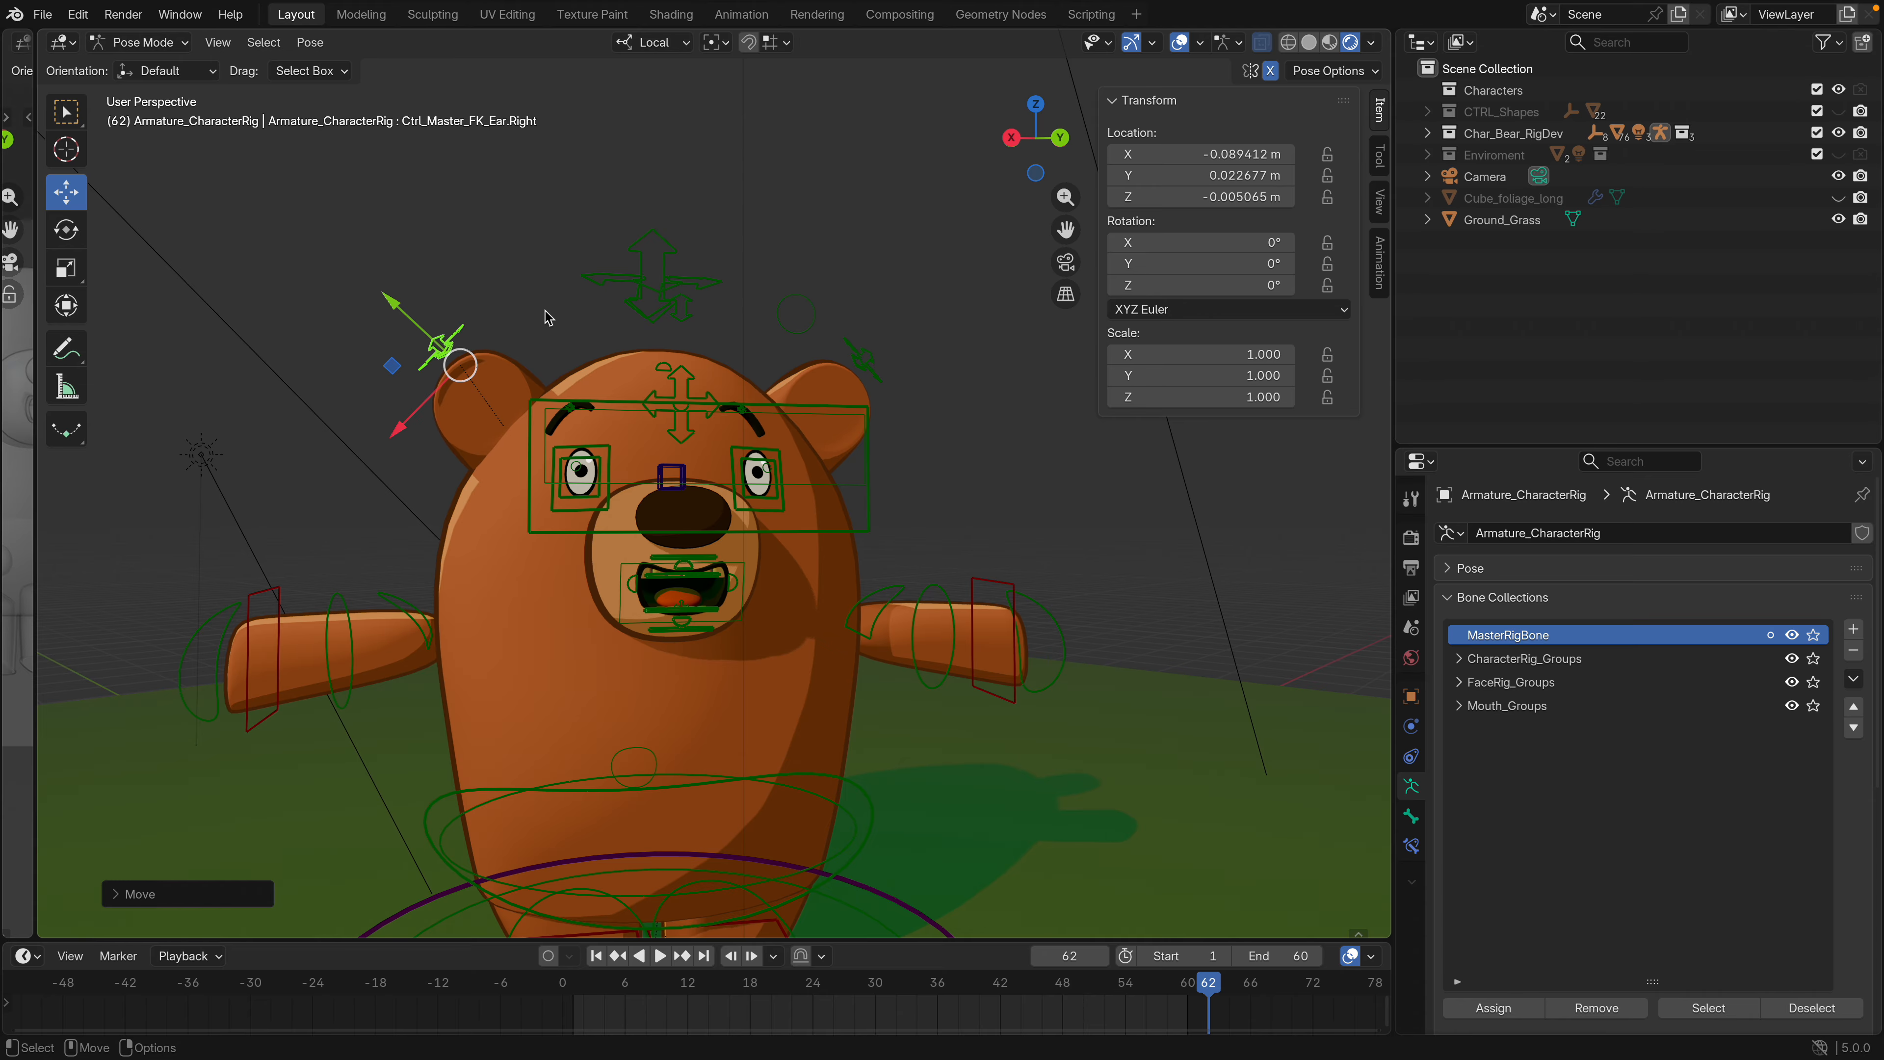
Raise both brows by moving Ctrl_Brows_Master to a Y location of about 0.19 m
middle_click_drag(567, 379, 632, 486)
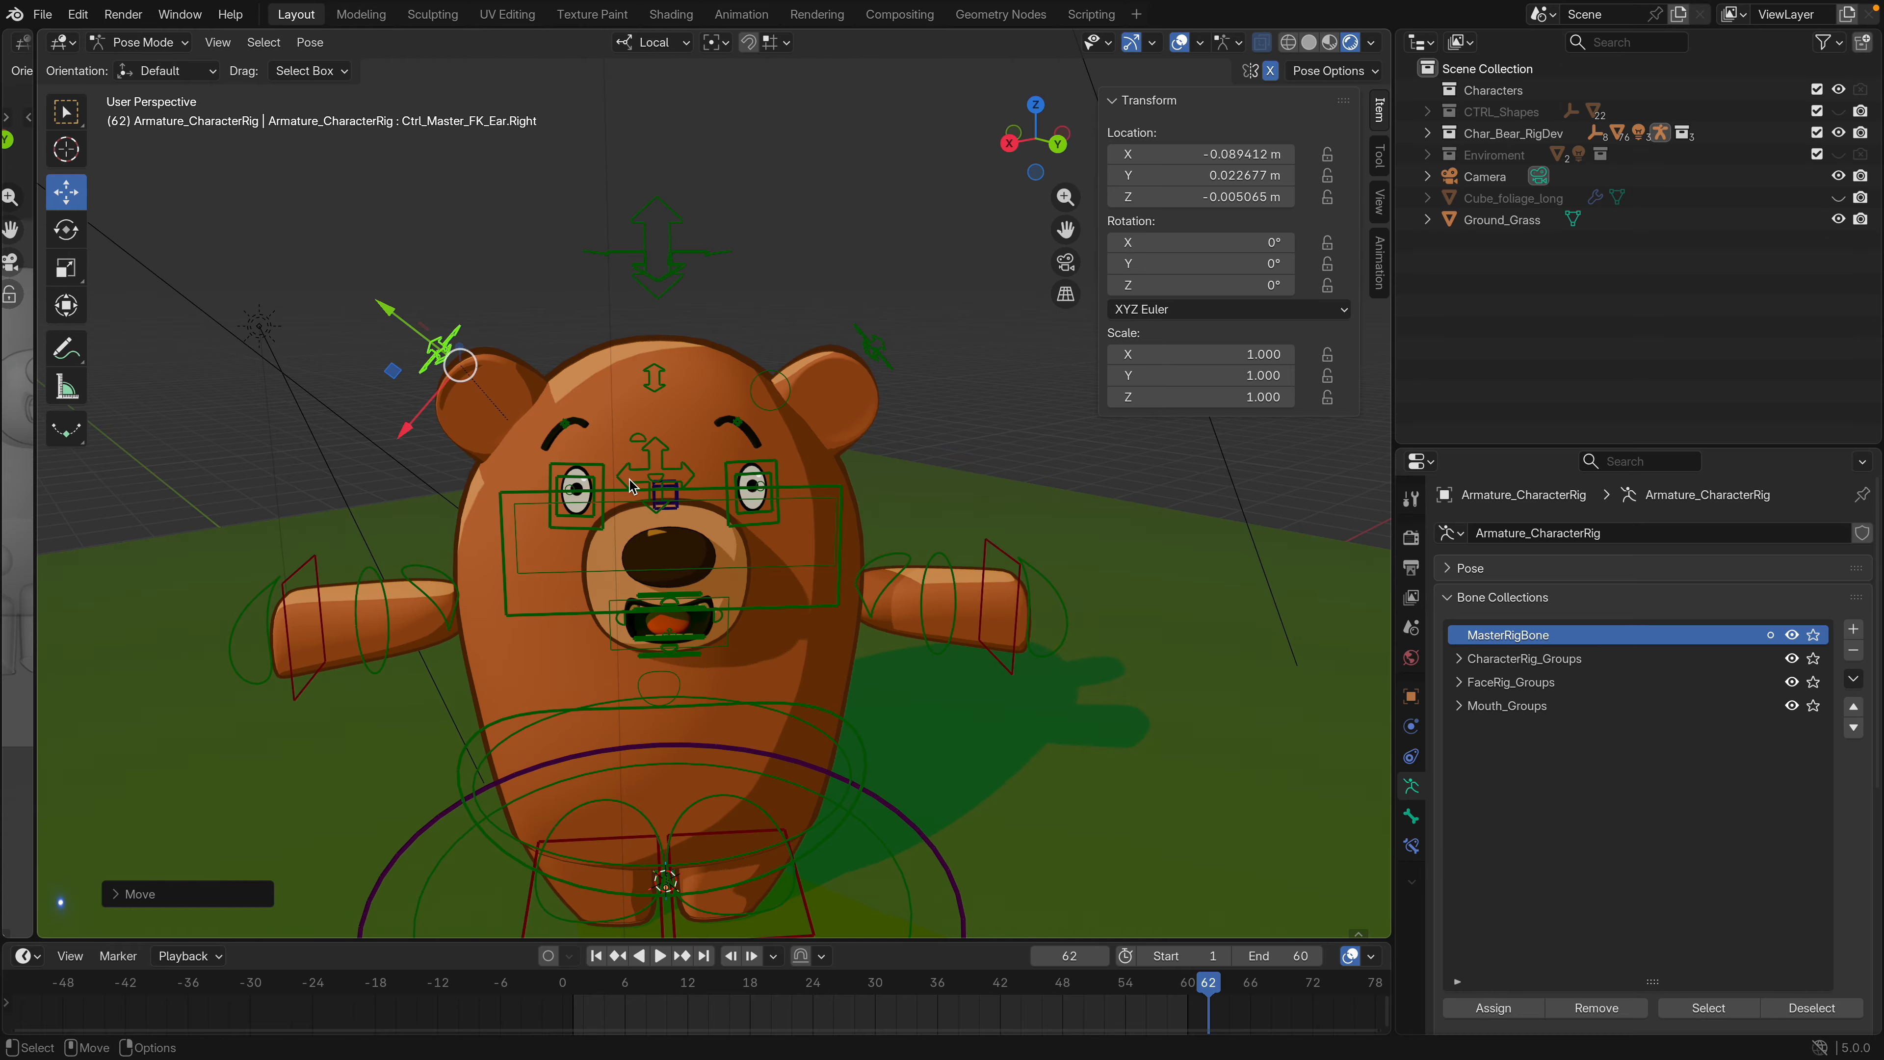
left_click(660, 445)
mouse_move(656, 523)
left_mouse_down()
mouse_move(660, 490)
mouse_move(662, 511)
left_mouse_up()
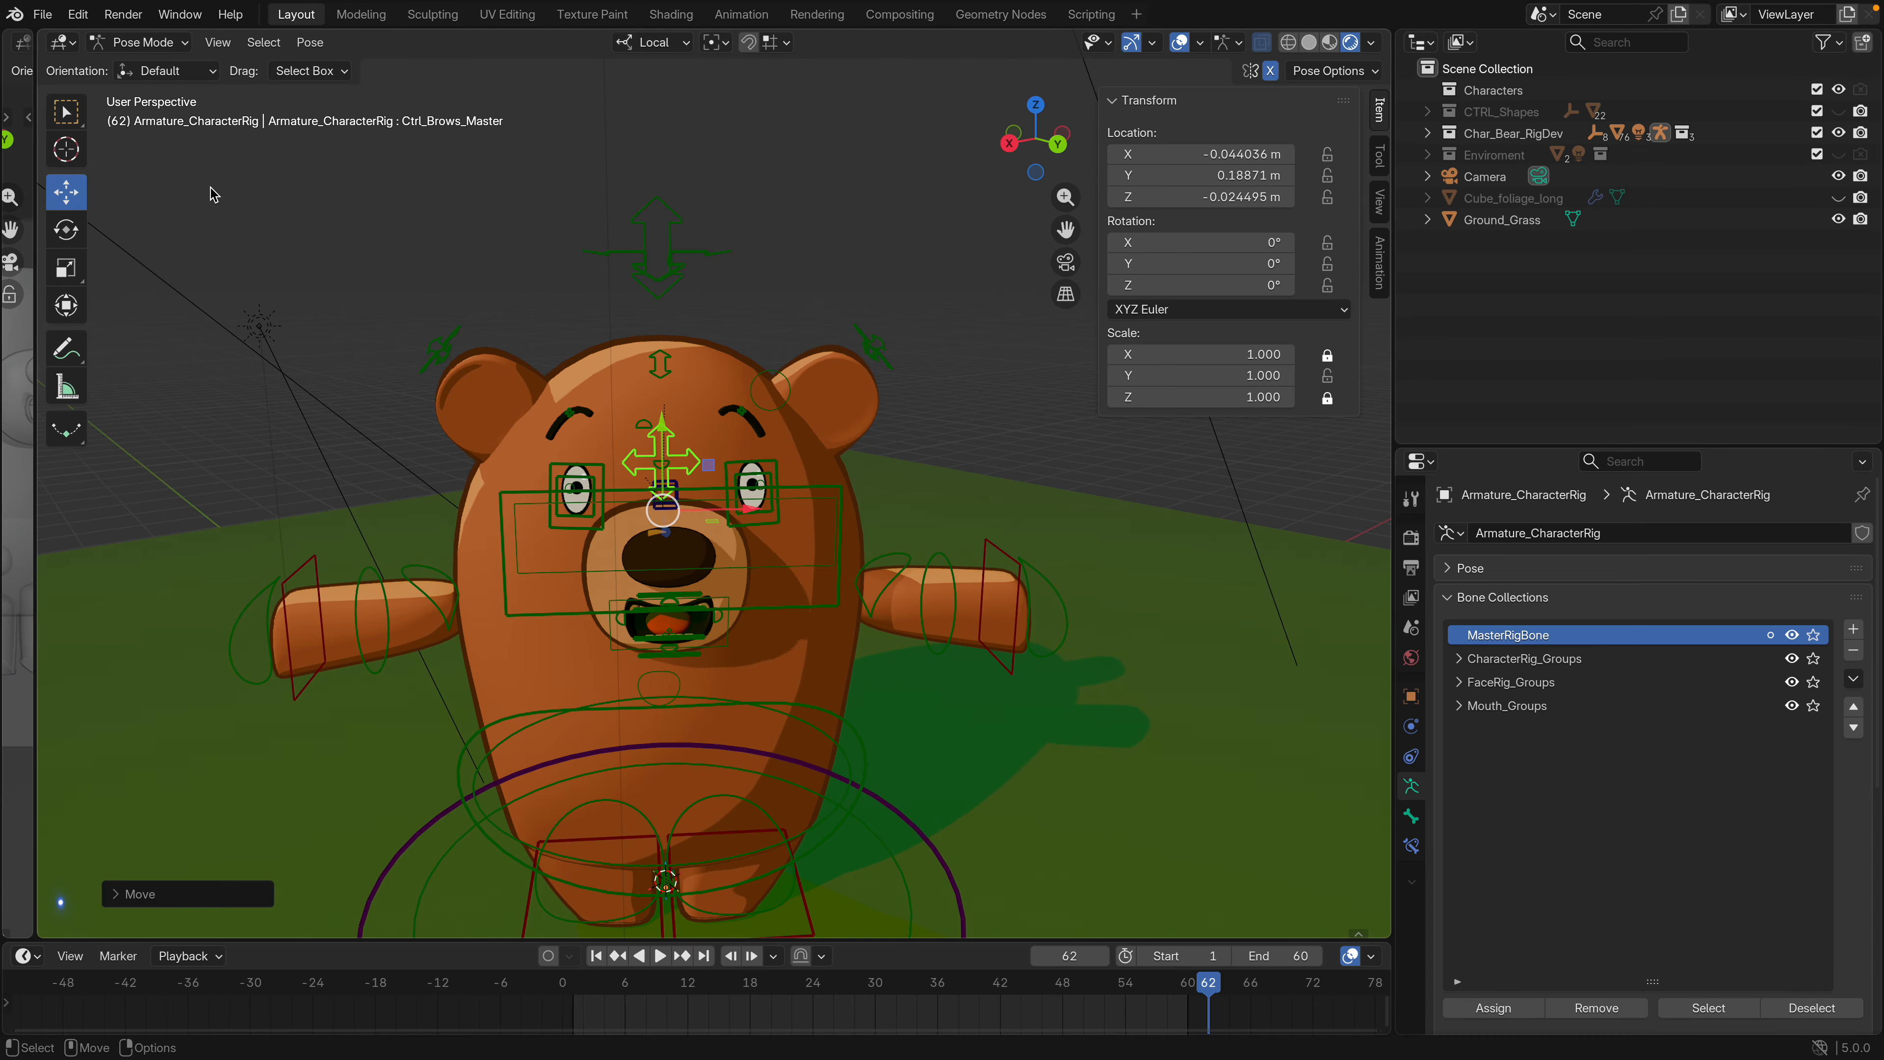
Open Da_PuppetStyle_Characters_030_BlueMan.blend without saving the changes to the bear file
left_click(42, 14)
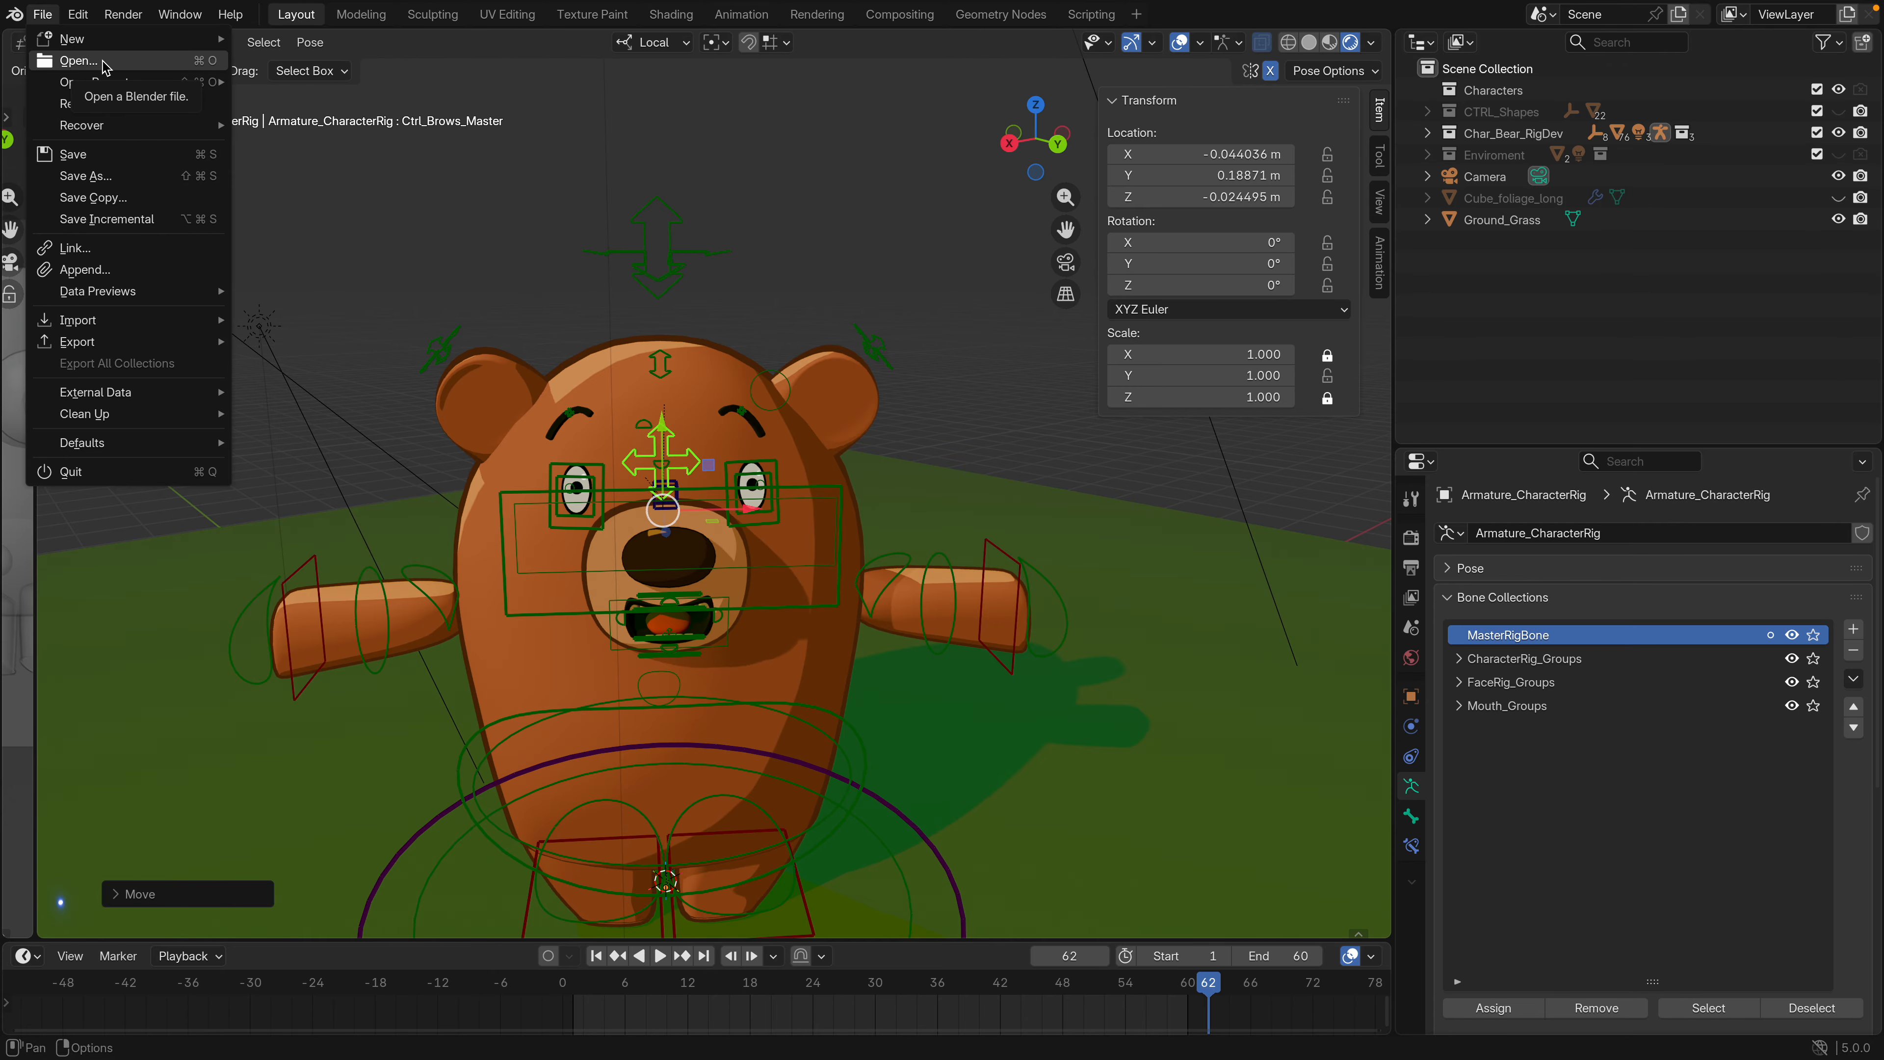
left_click(81, 61)
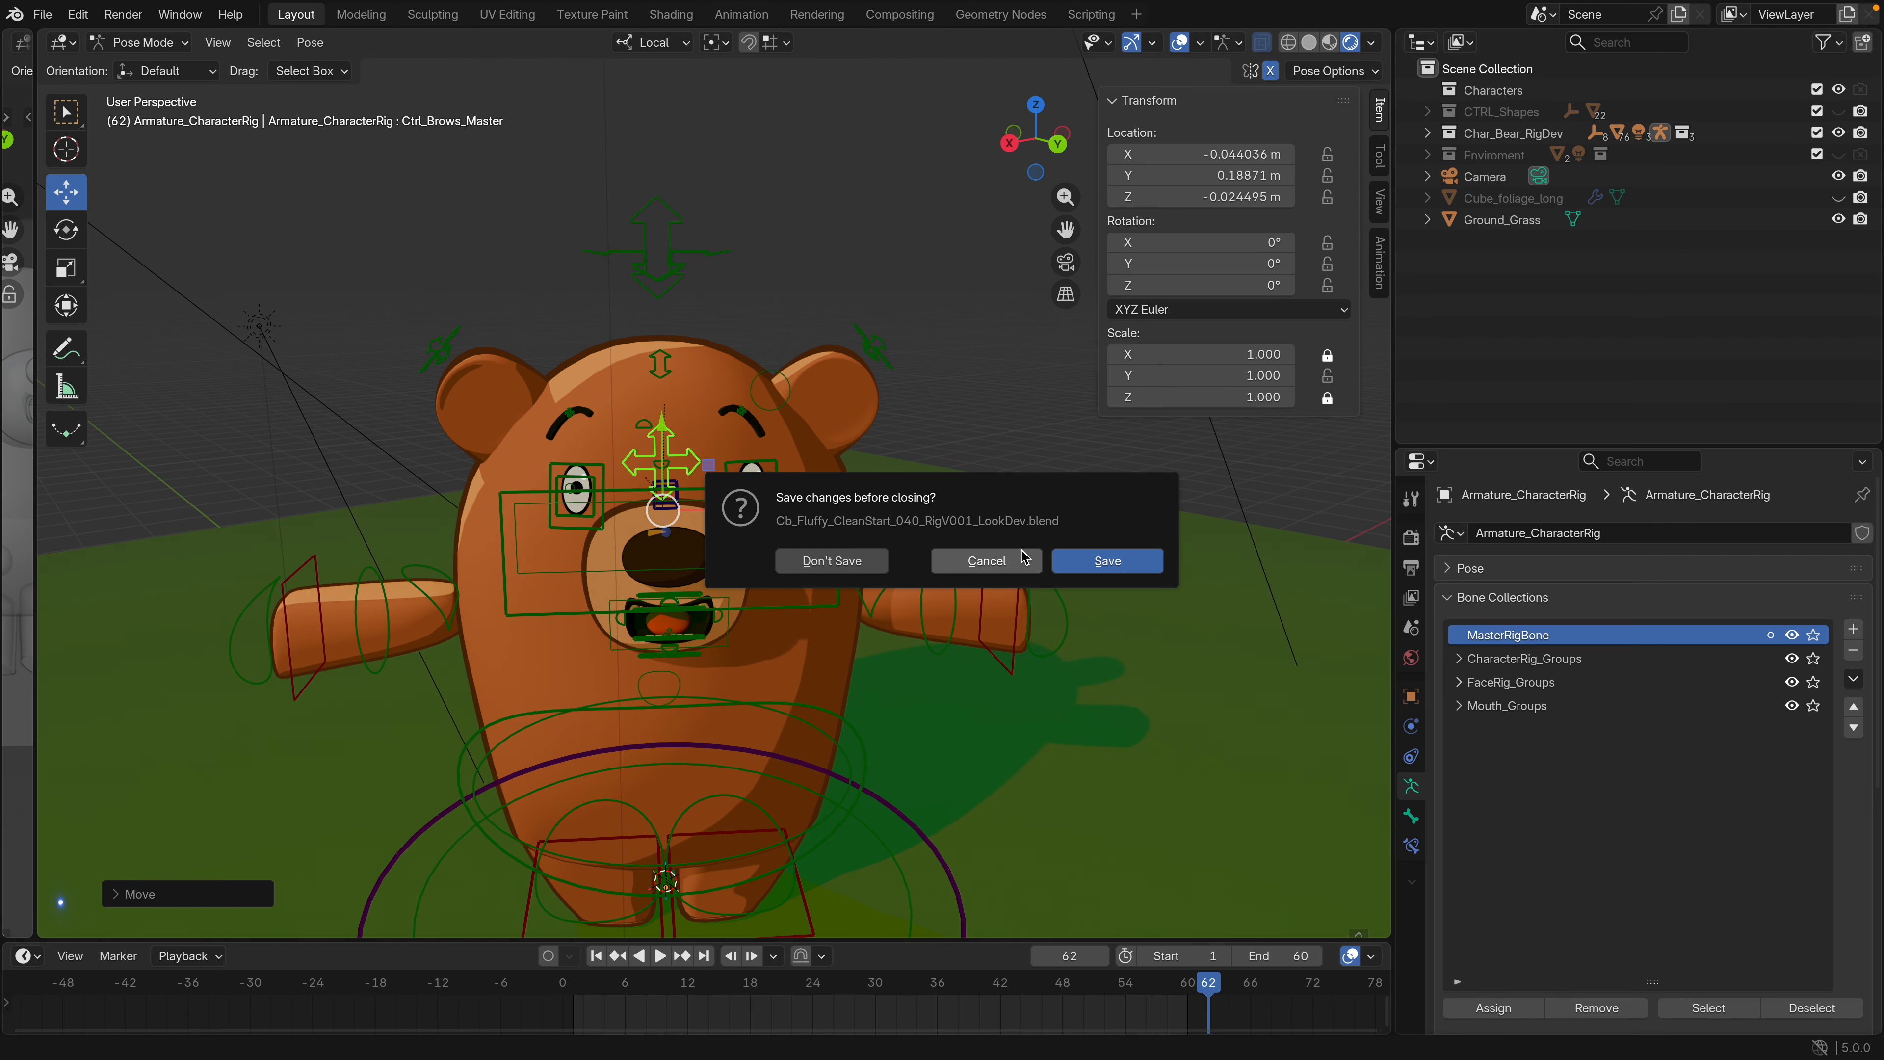
left_click(853, 562)
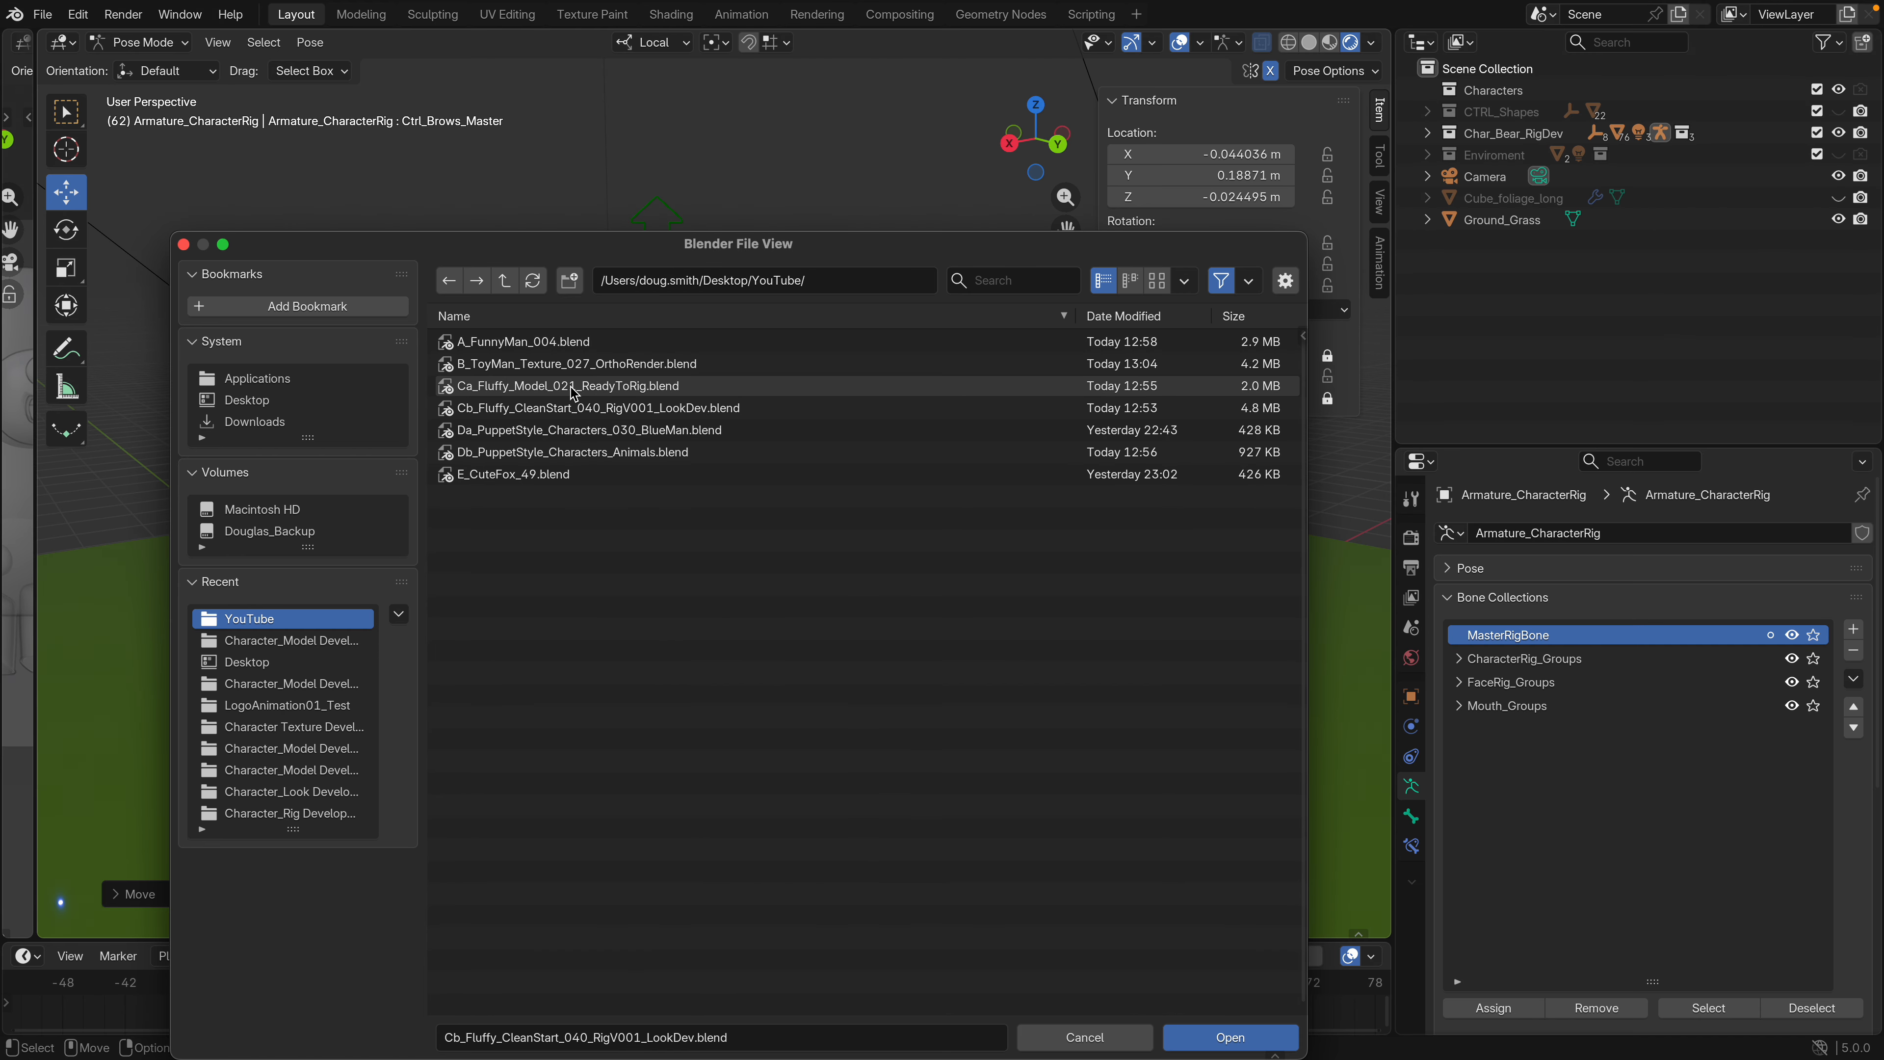
left_click(575, 410)
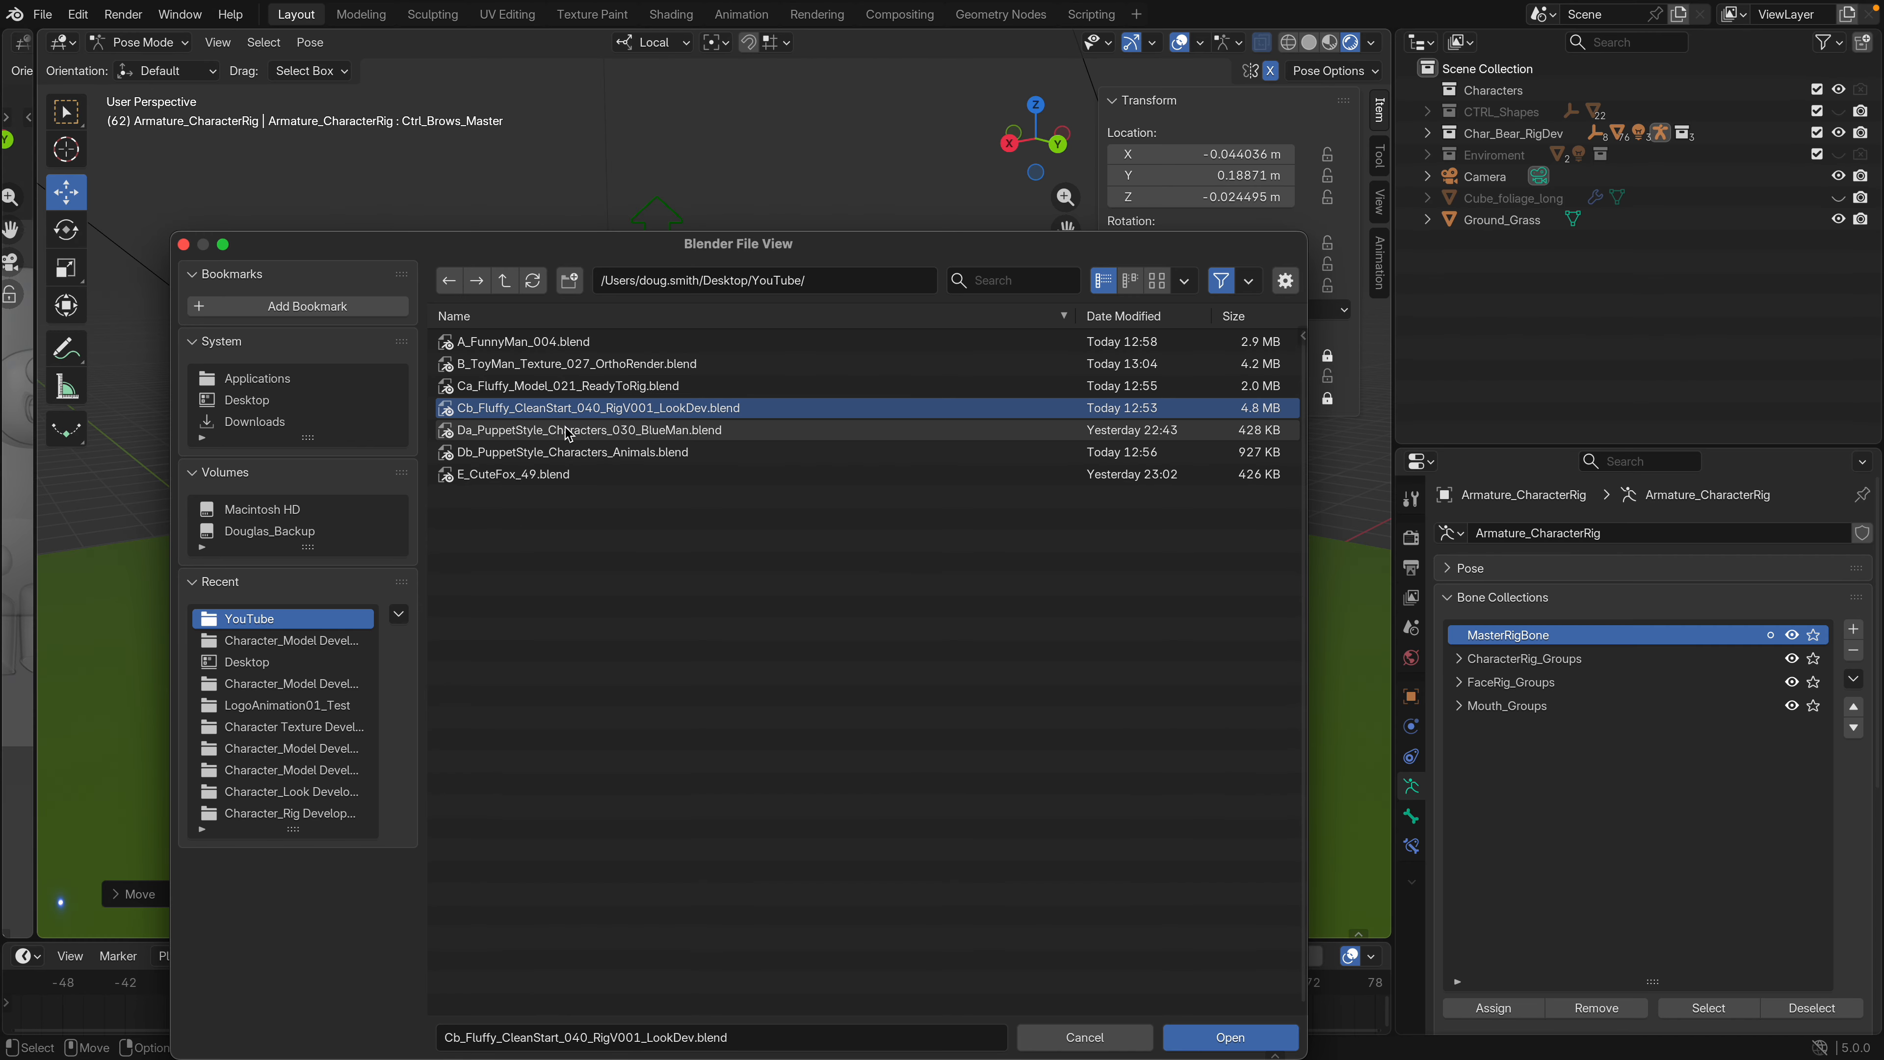
left_click(571, 430)
left_click(1251, 1032)
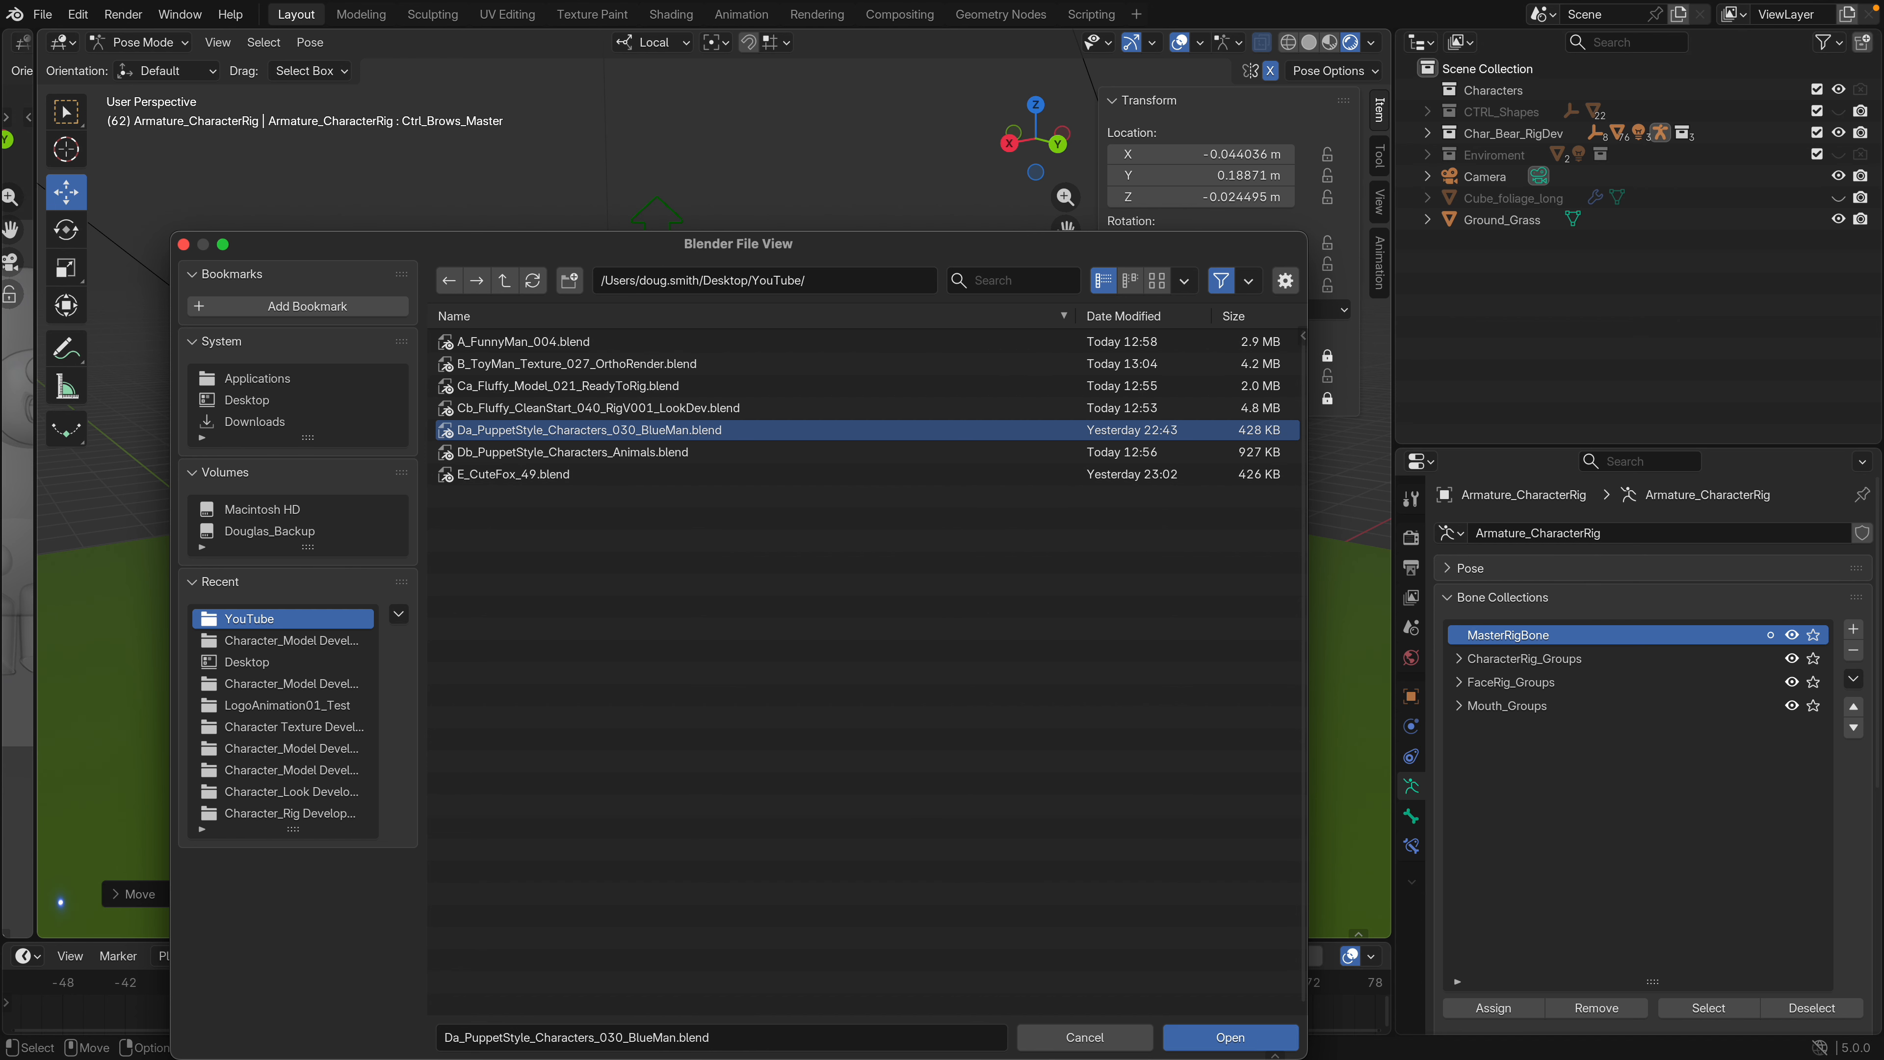
Show the blue puppet character in rendered viewport shading and check what the CHR_BlueGuy collection contains
scroll(705, 412, "up", 7)
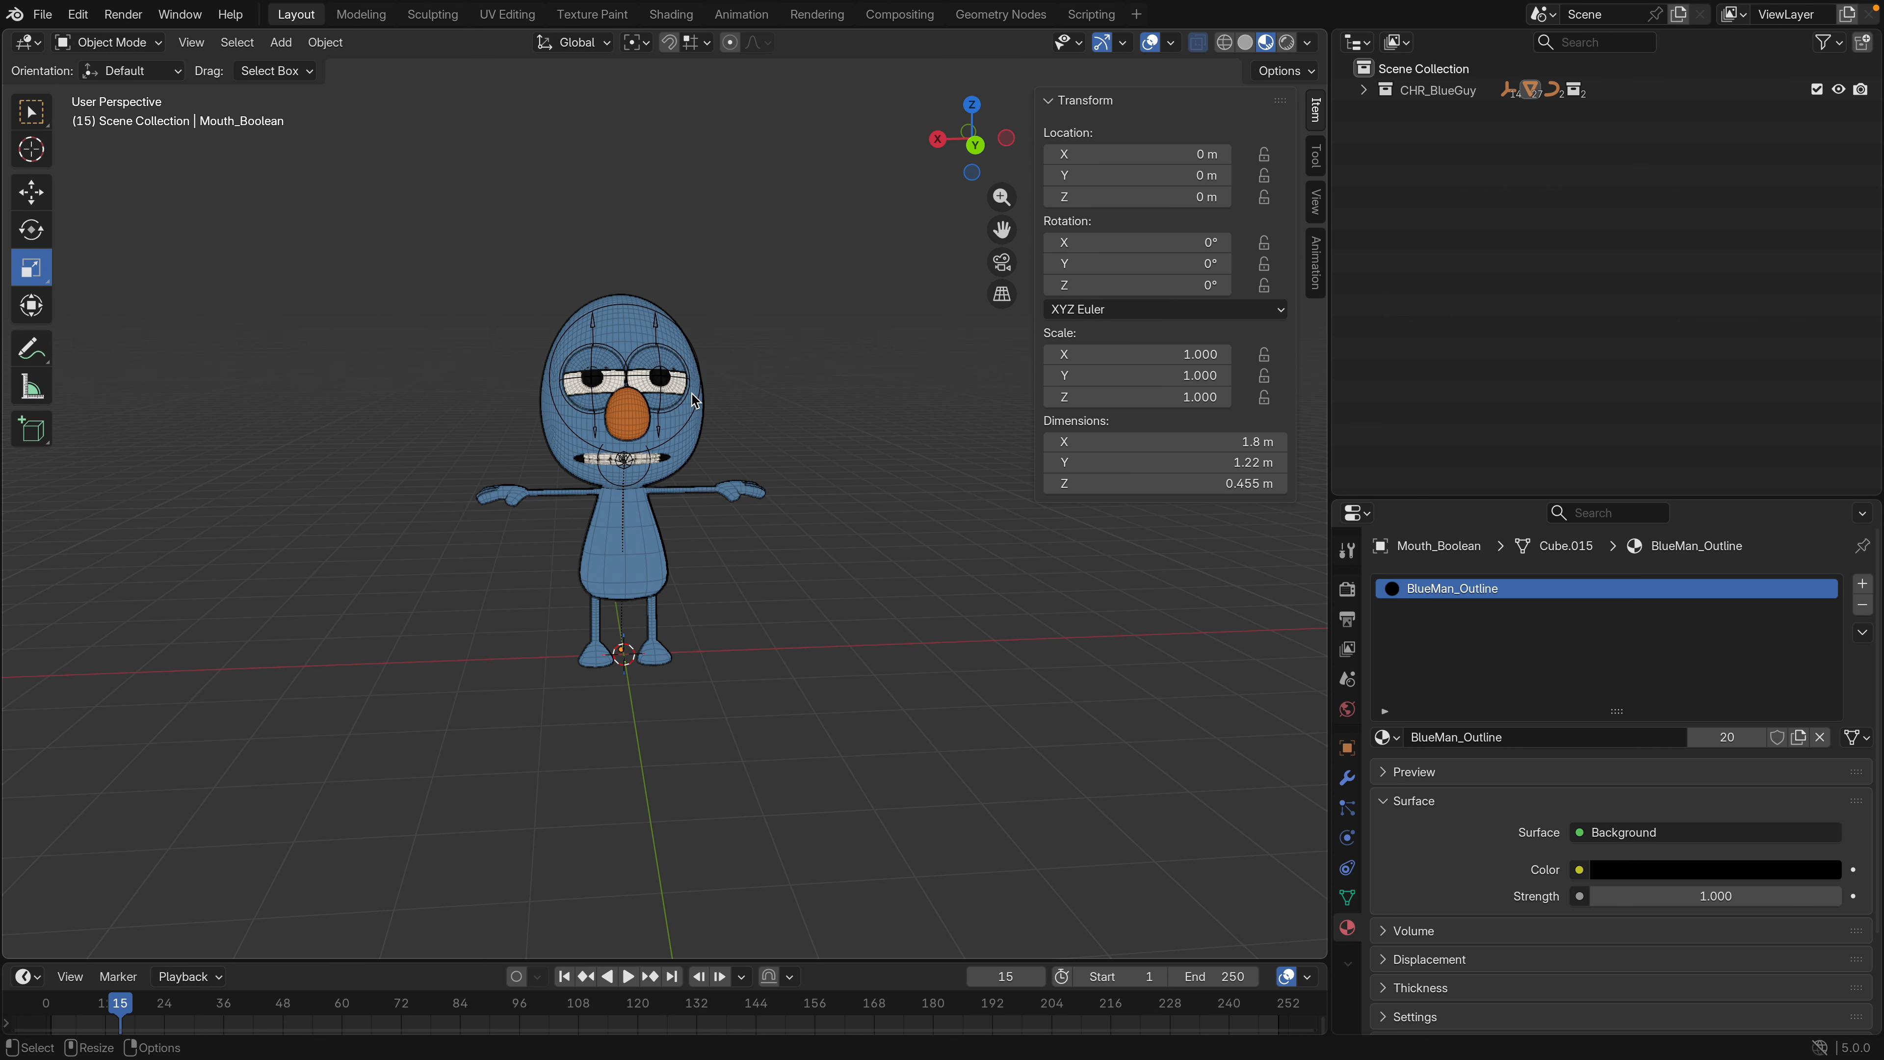
scroll(710, 417, "down", 3)
middle_click_drag(712, 420, 746, 501, "alt")
mouse_move(746, 501)
left_mouse_down("alt")
mouse_move(661, 511)
mouse_move(744, 496)
left_mouse_up("alt")
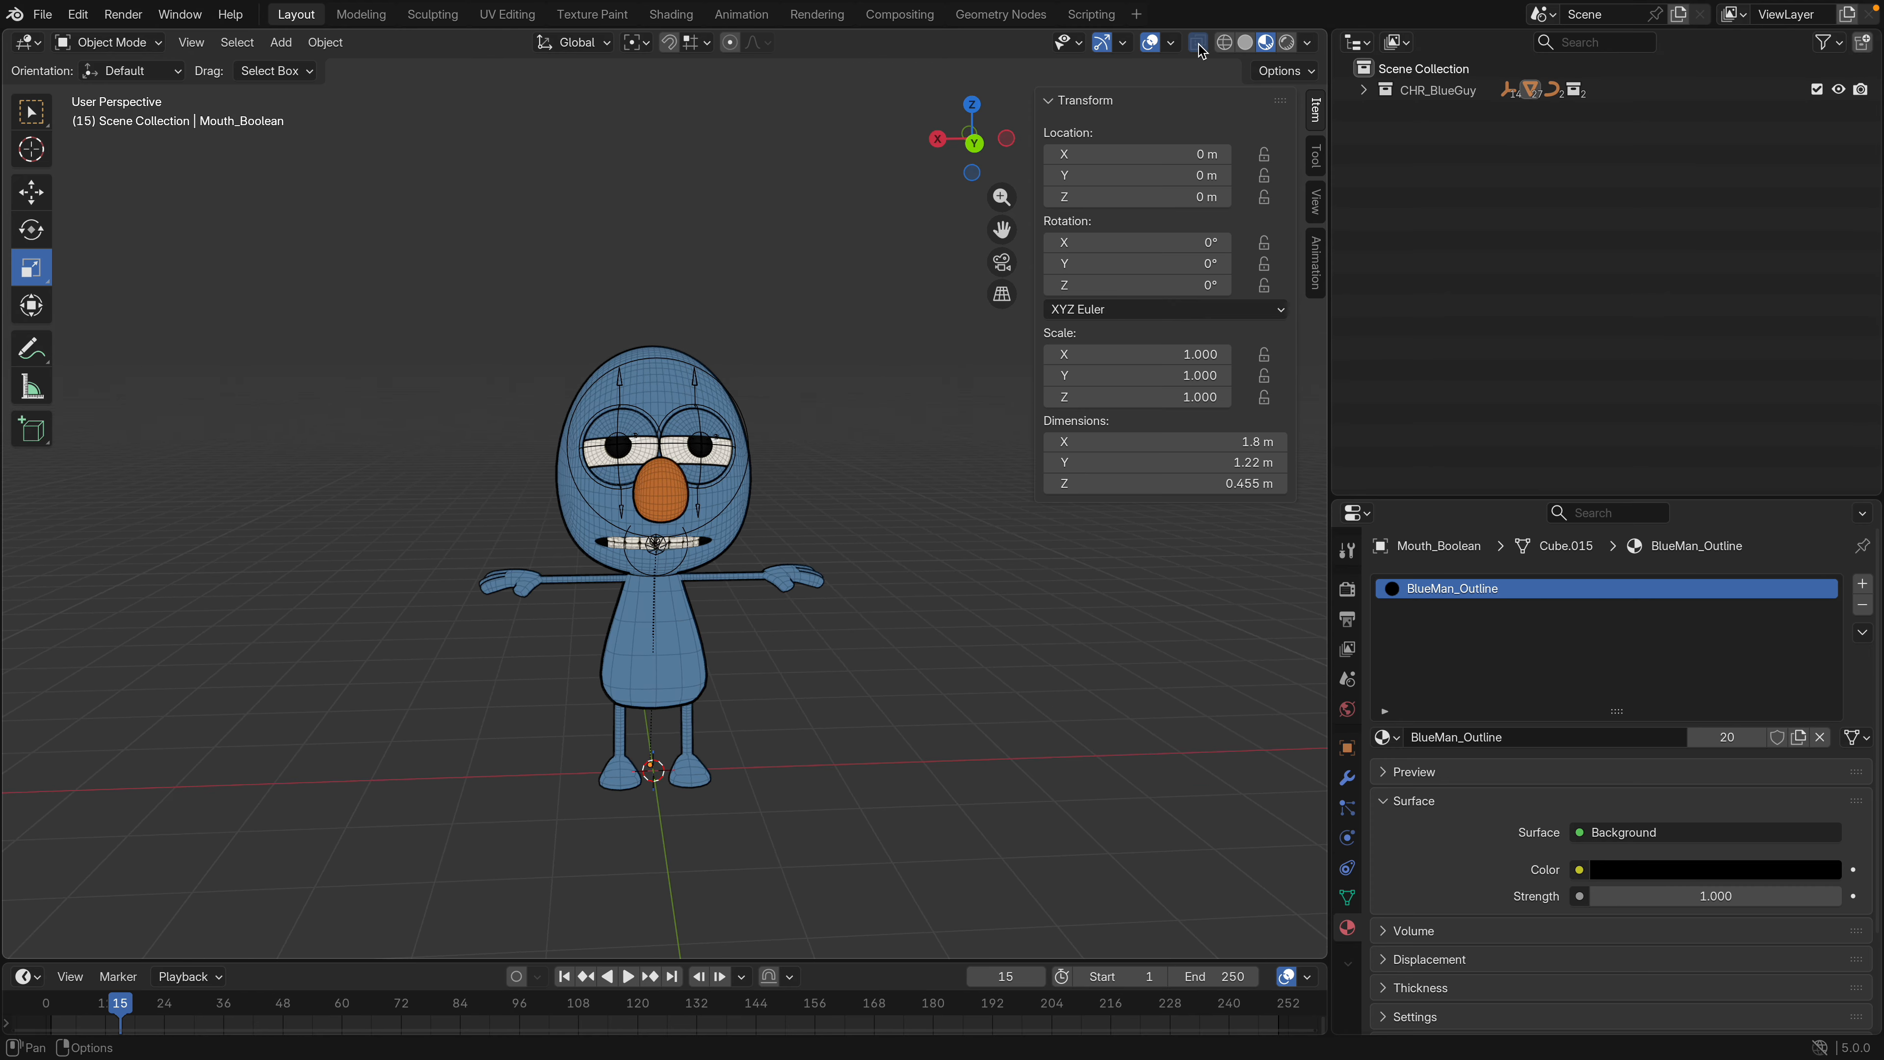
left_click(1294, 43)
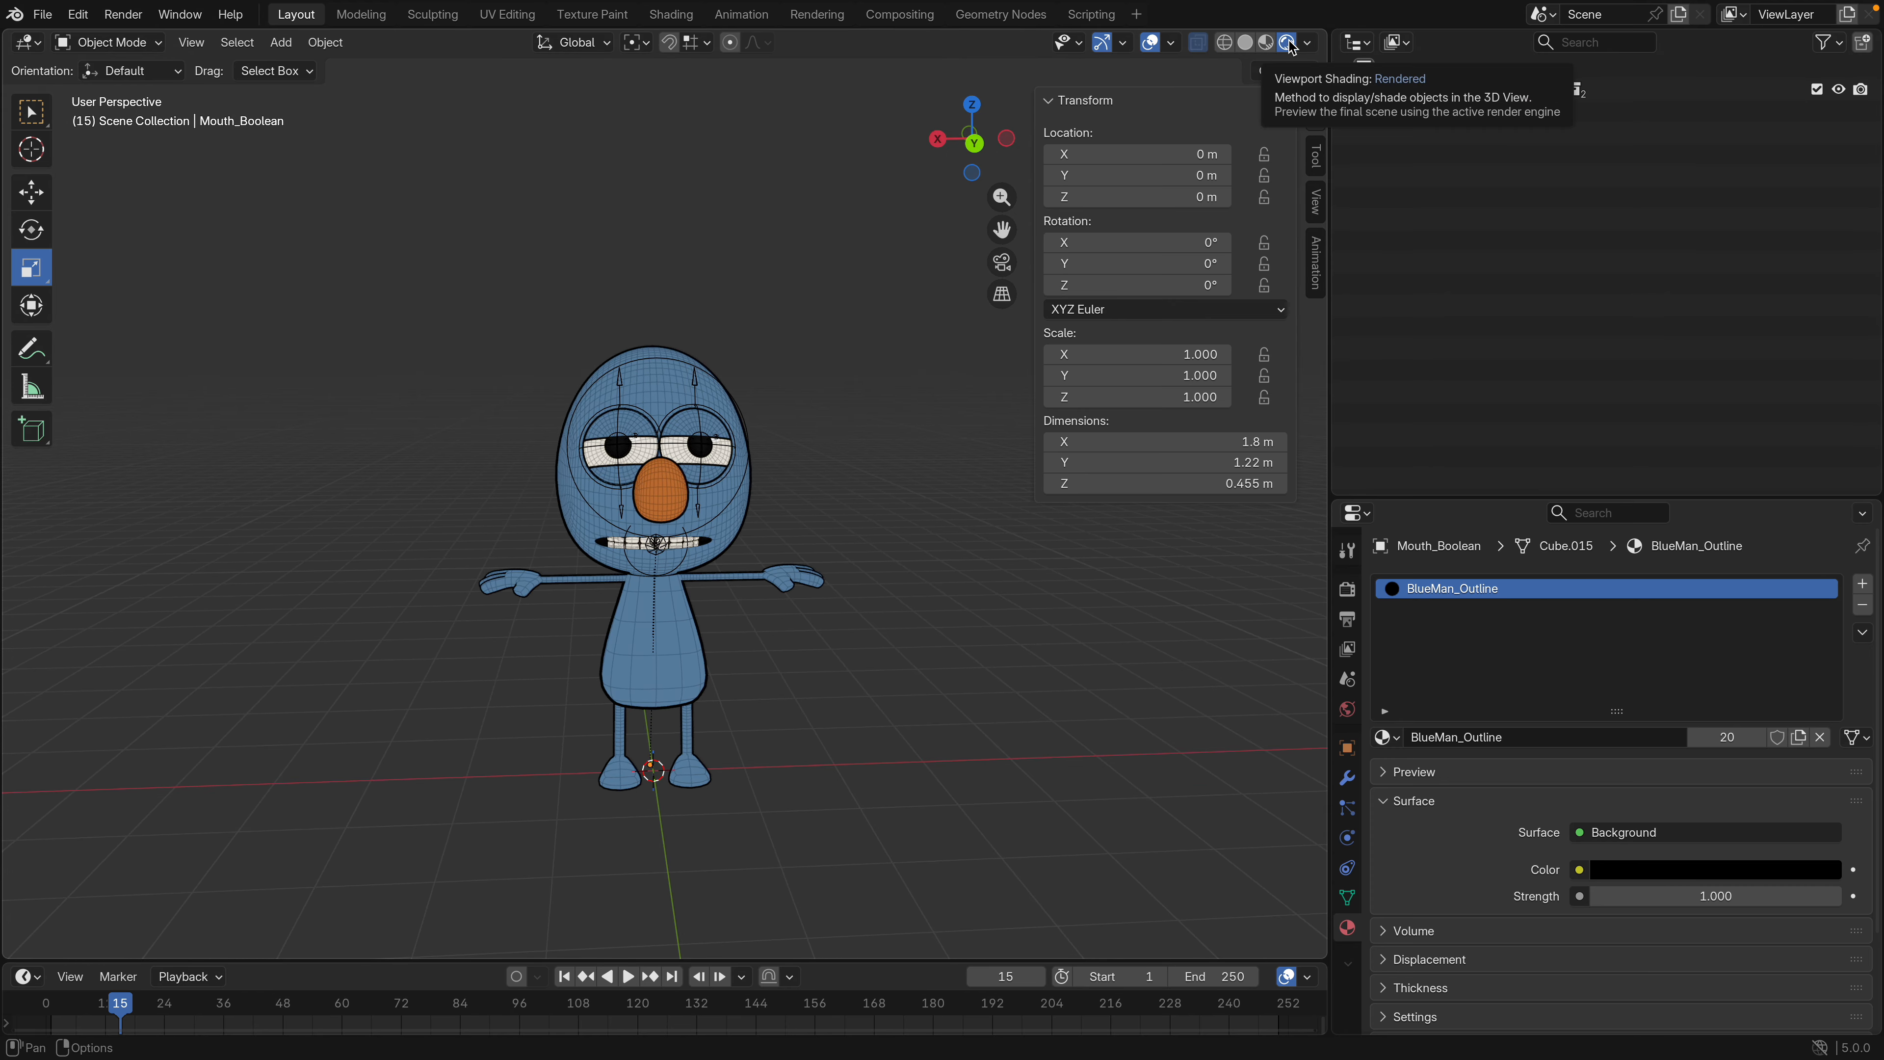
left_click(1368, 93)
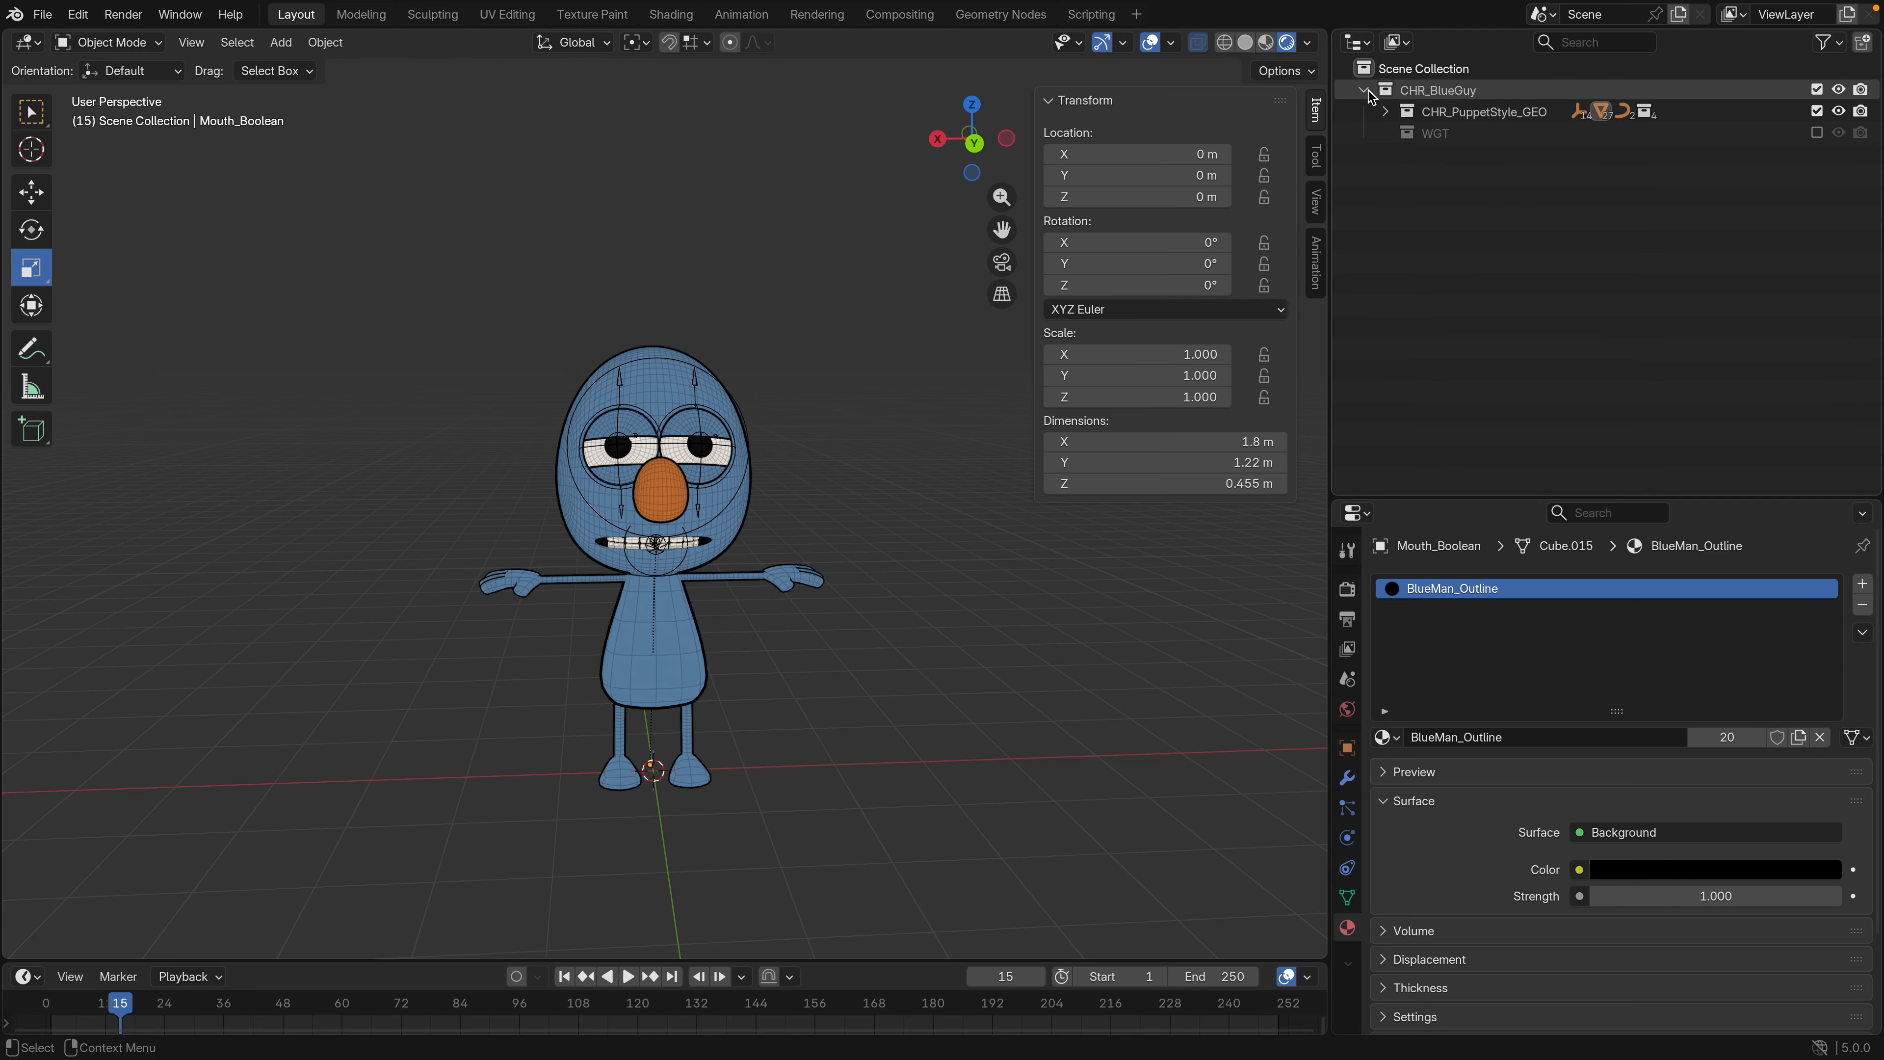
left_click(1363, 90)
Raise both upper eyelids by moving their two control empties about 0.072 m up along global Z
middle_click_drag(821, 370, 697, 297)
scroll(662, 398, "up", 3)
left_click(697, 295)
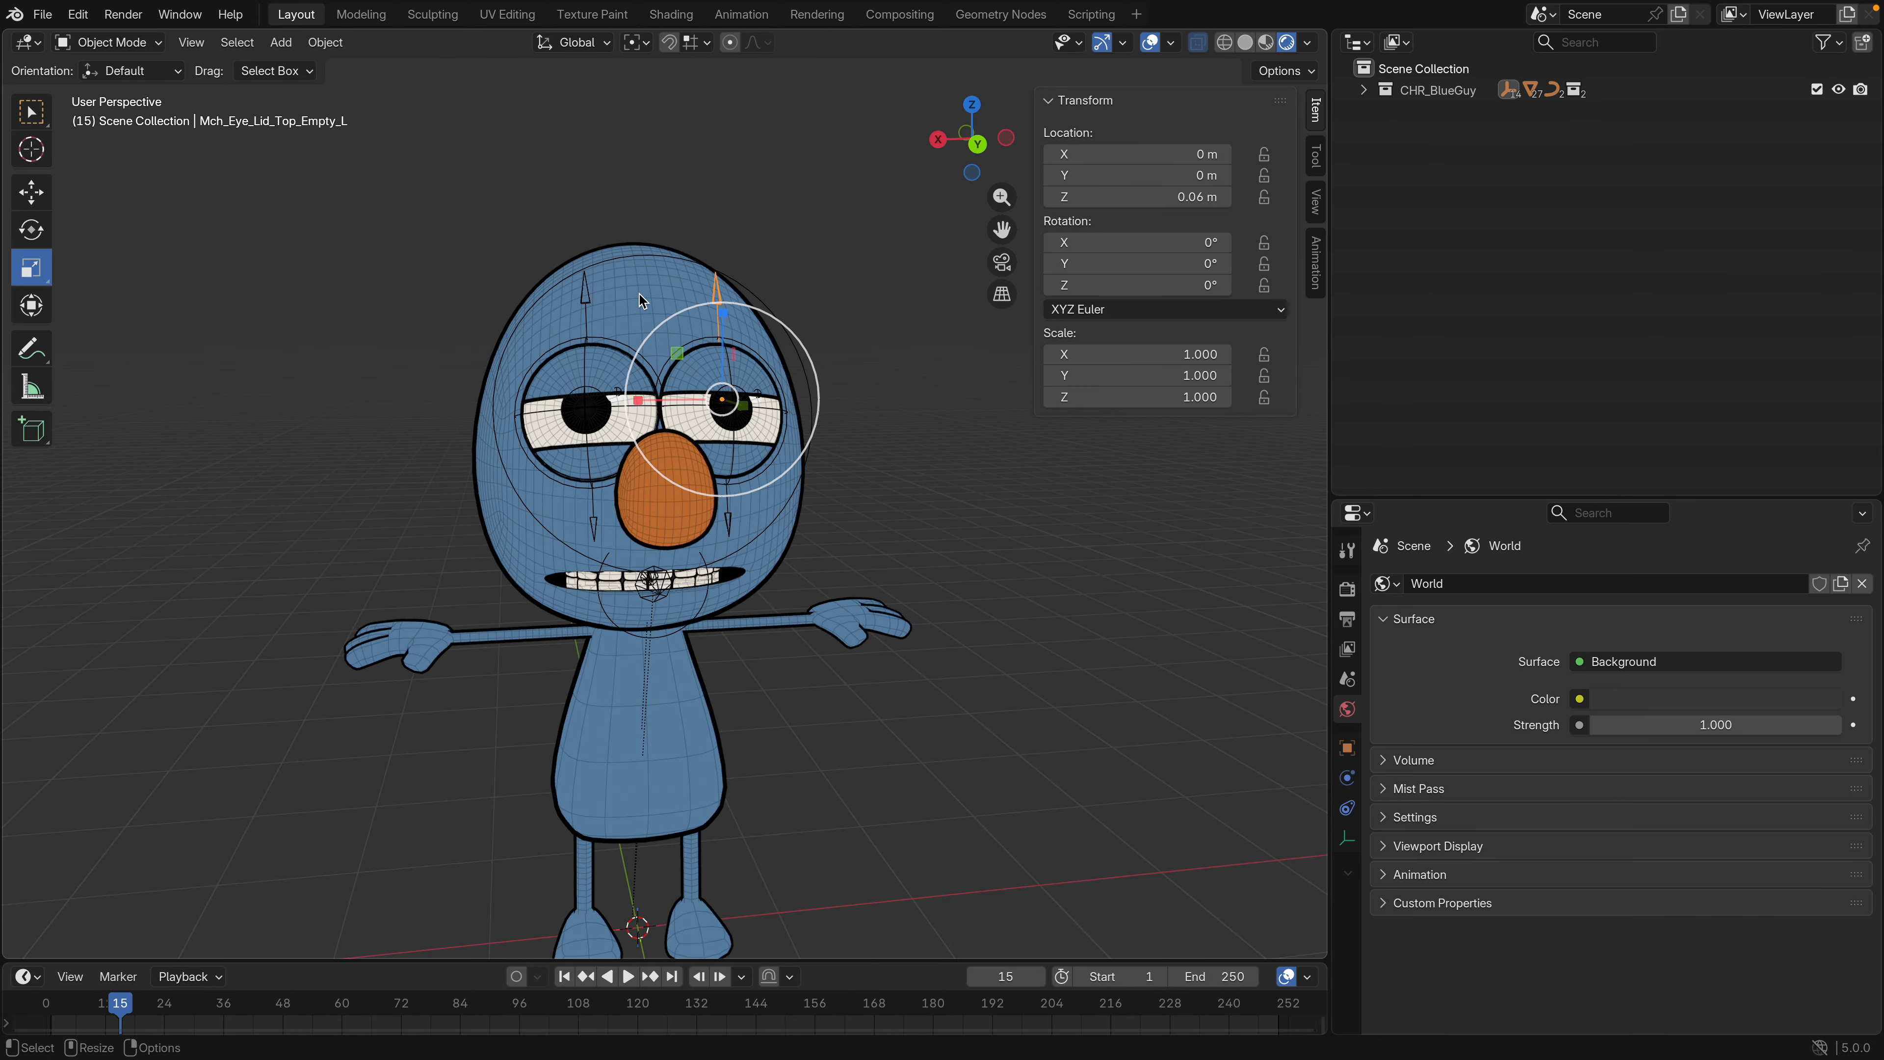
left_click(585, 293, "shift")
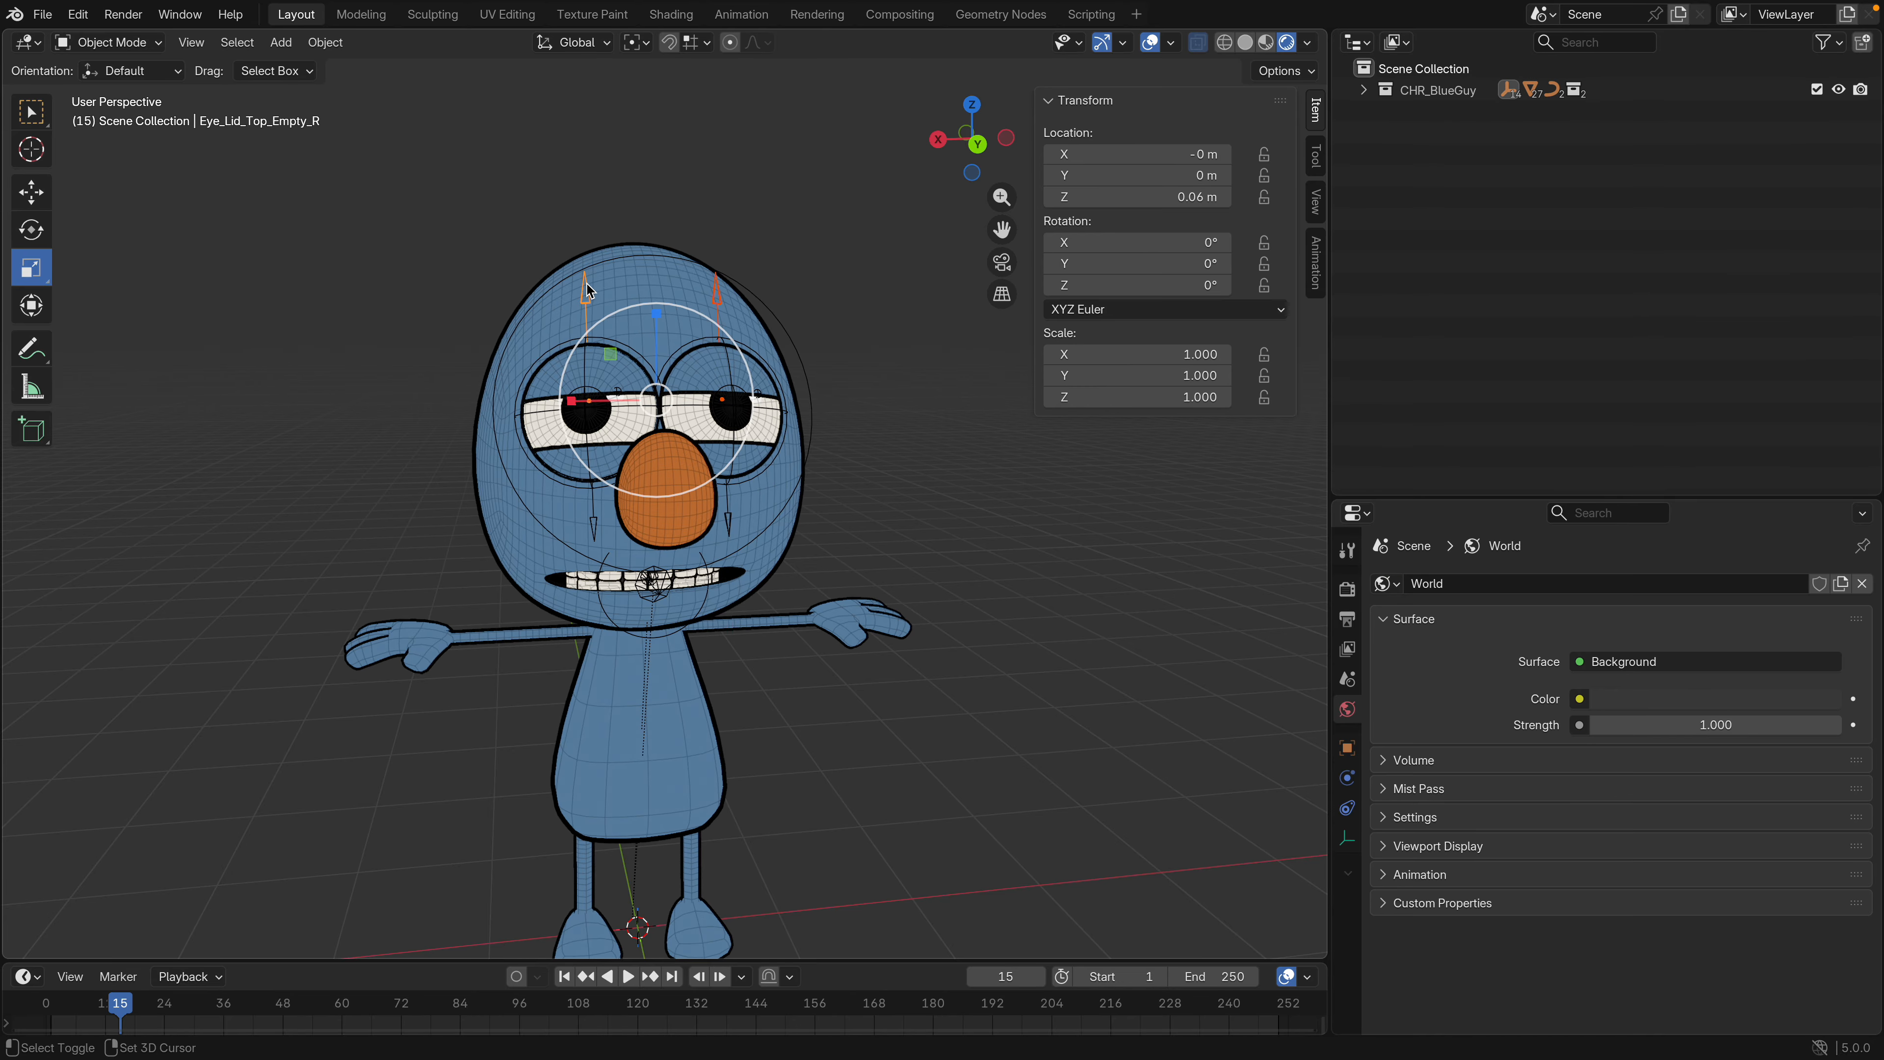
key("shift+space")
key("g")
left_click_drag(661, 317, 663, 301)
Set the transform orientation to Normal and lower both upper eyelid controls by about 0.016 m in Z
left_click(573, 42)
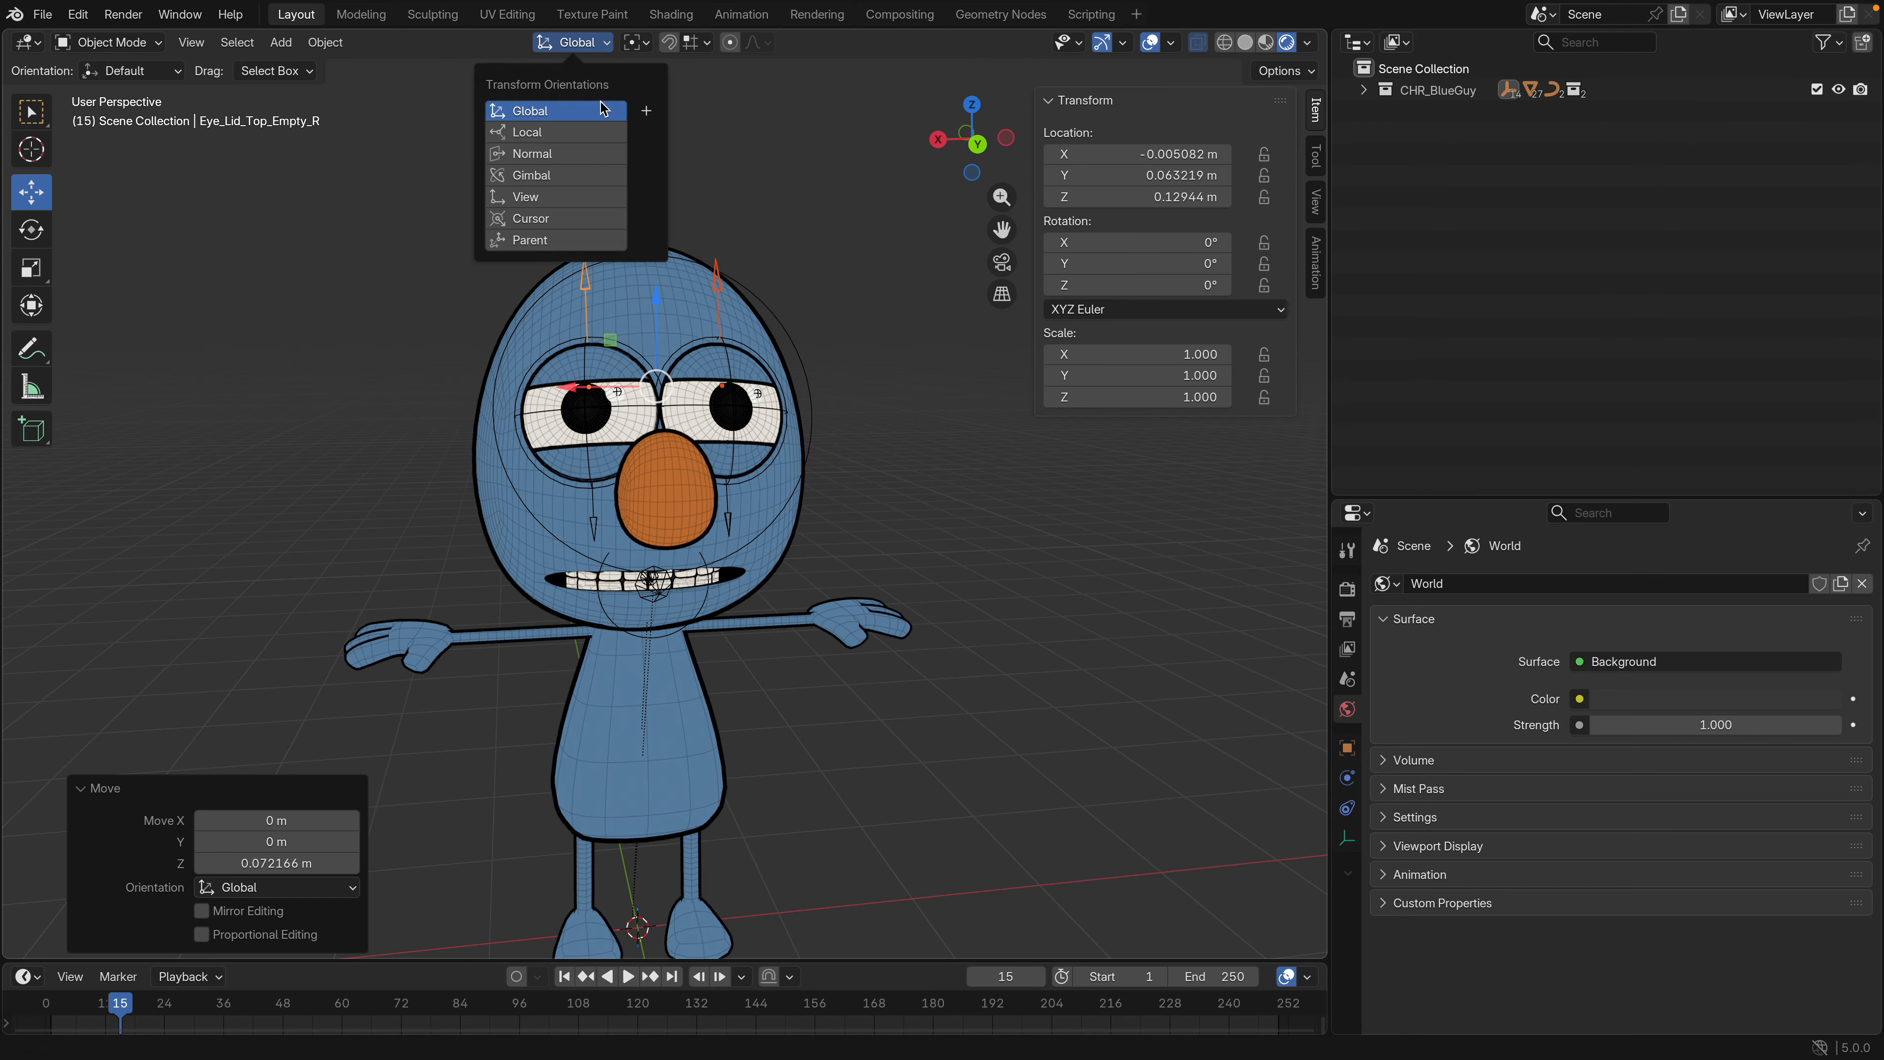
left_click(595, 156)
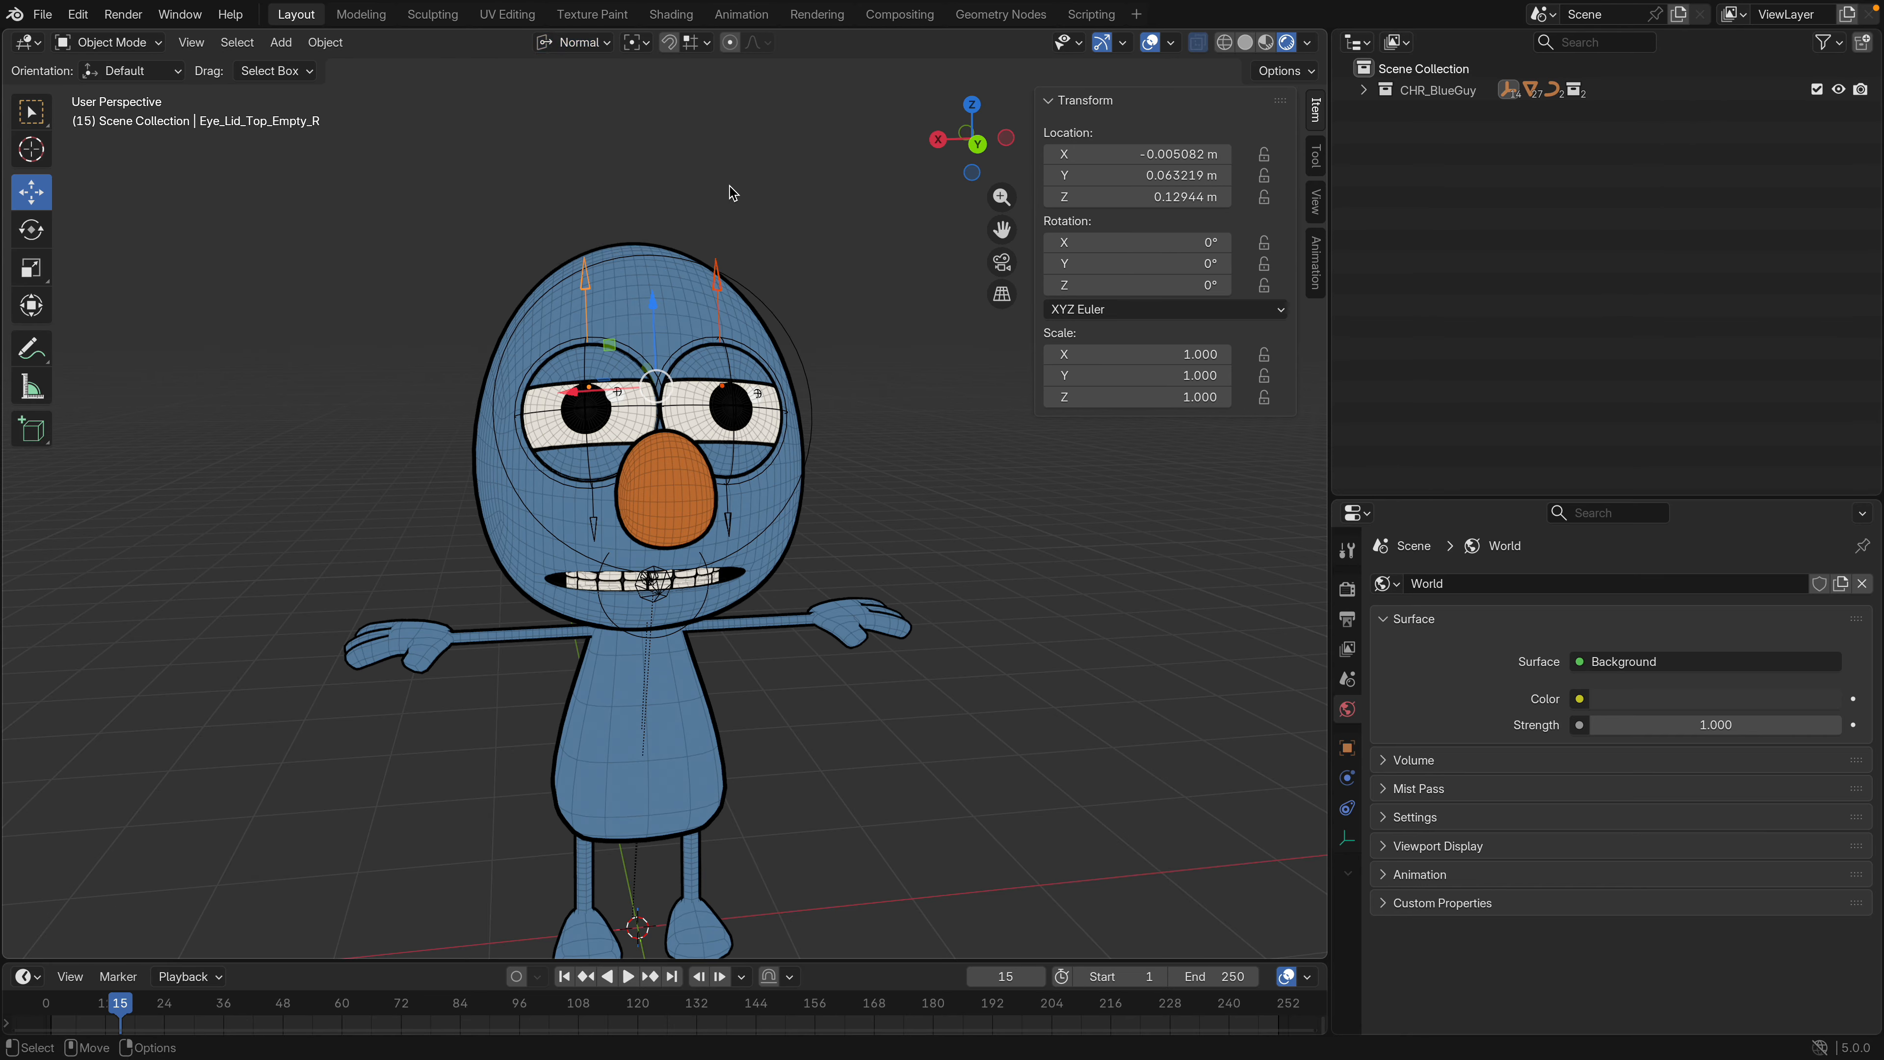
mouse_move(654, 303)
left_mouse_down()
mouse_move(656, 325)
mouse_move(657, 307)
left_mouse_up()
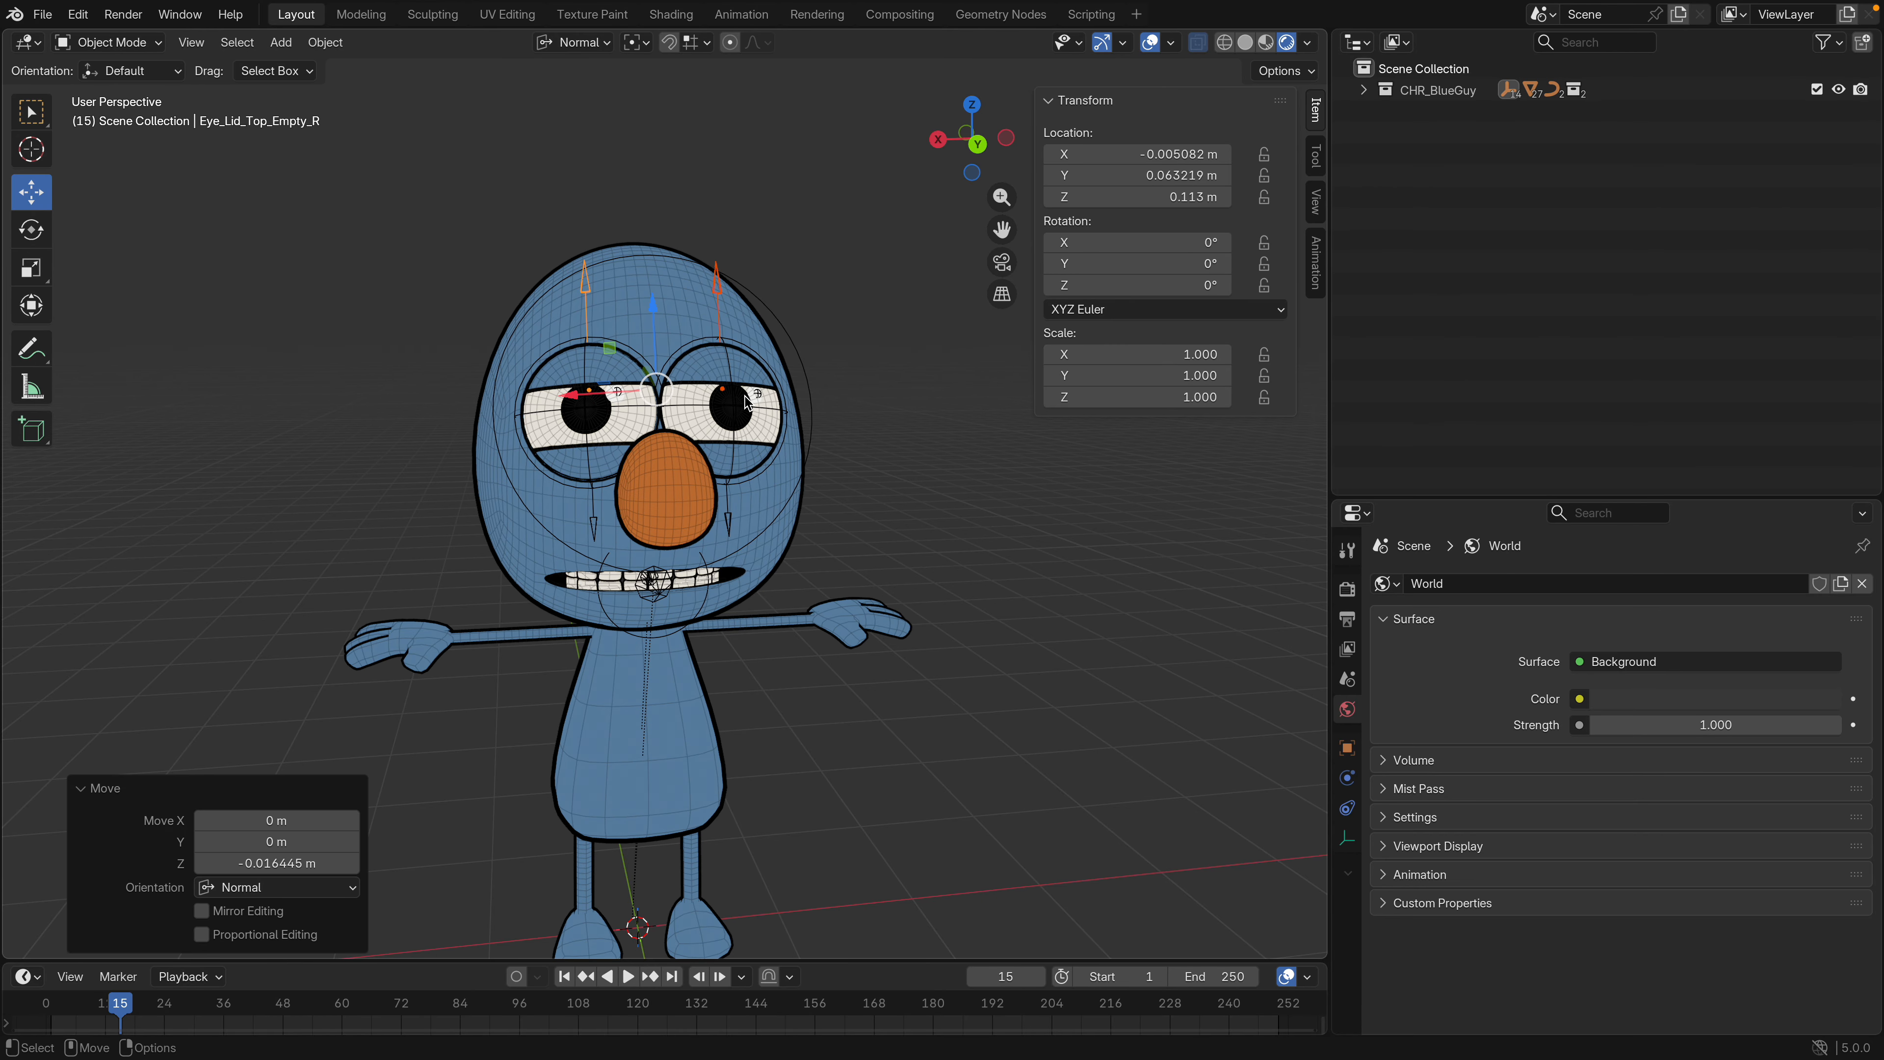
Move the left pupil slightly down and toward the nose with Mch_Eye_Pupile_Empty_L
left_click(744, 416)
middle_click_drag(738, 410, 957, 417)
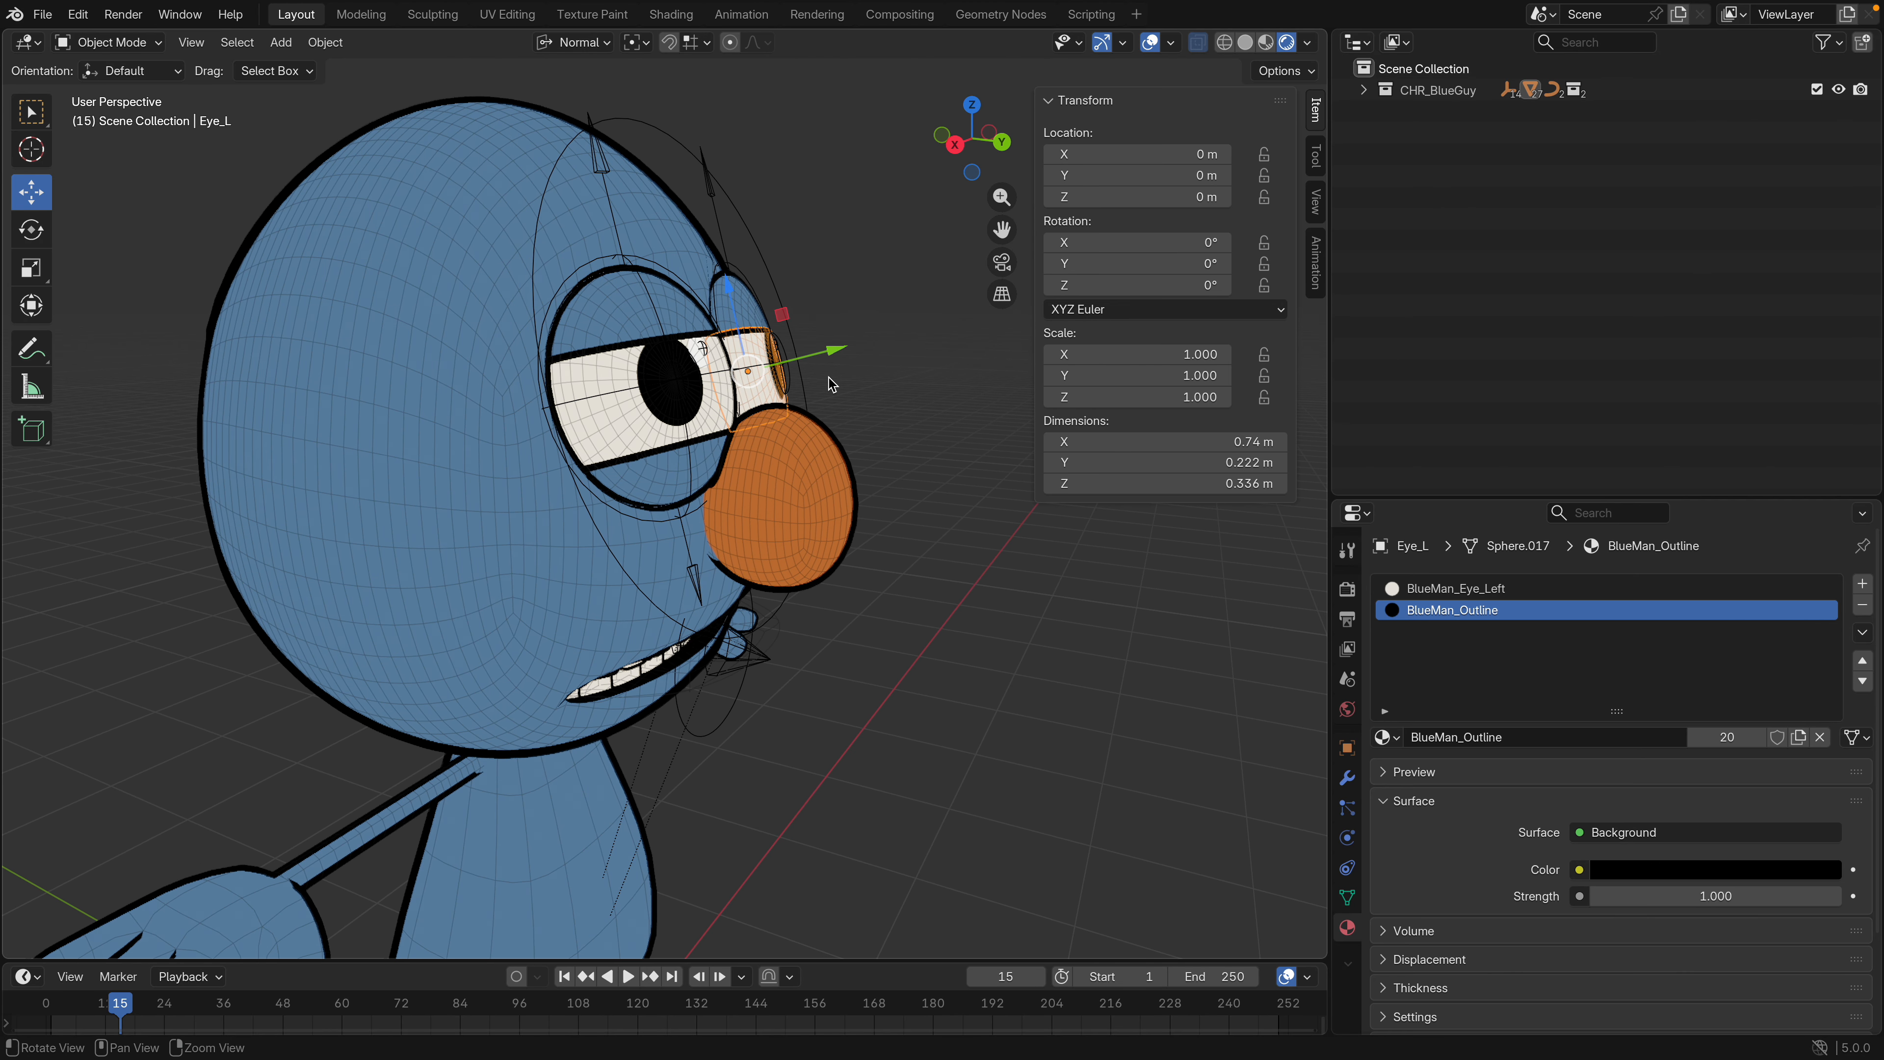
left_click(786, 354)
middle_click_drag(835, 358, 616, 377)
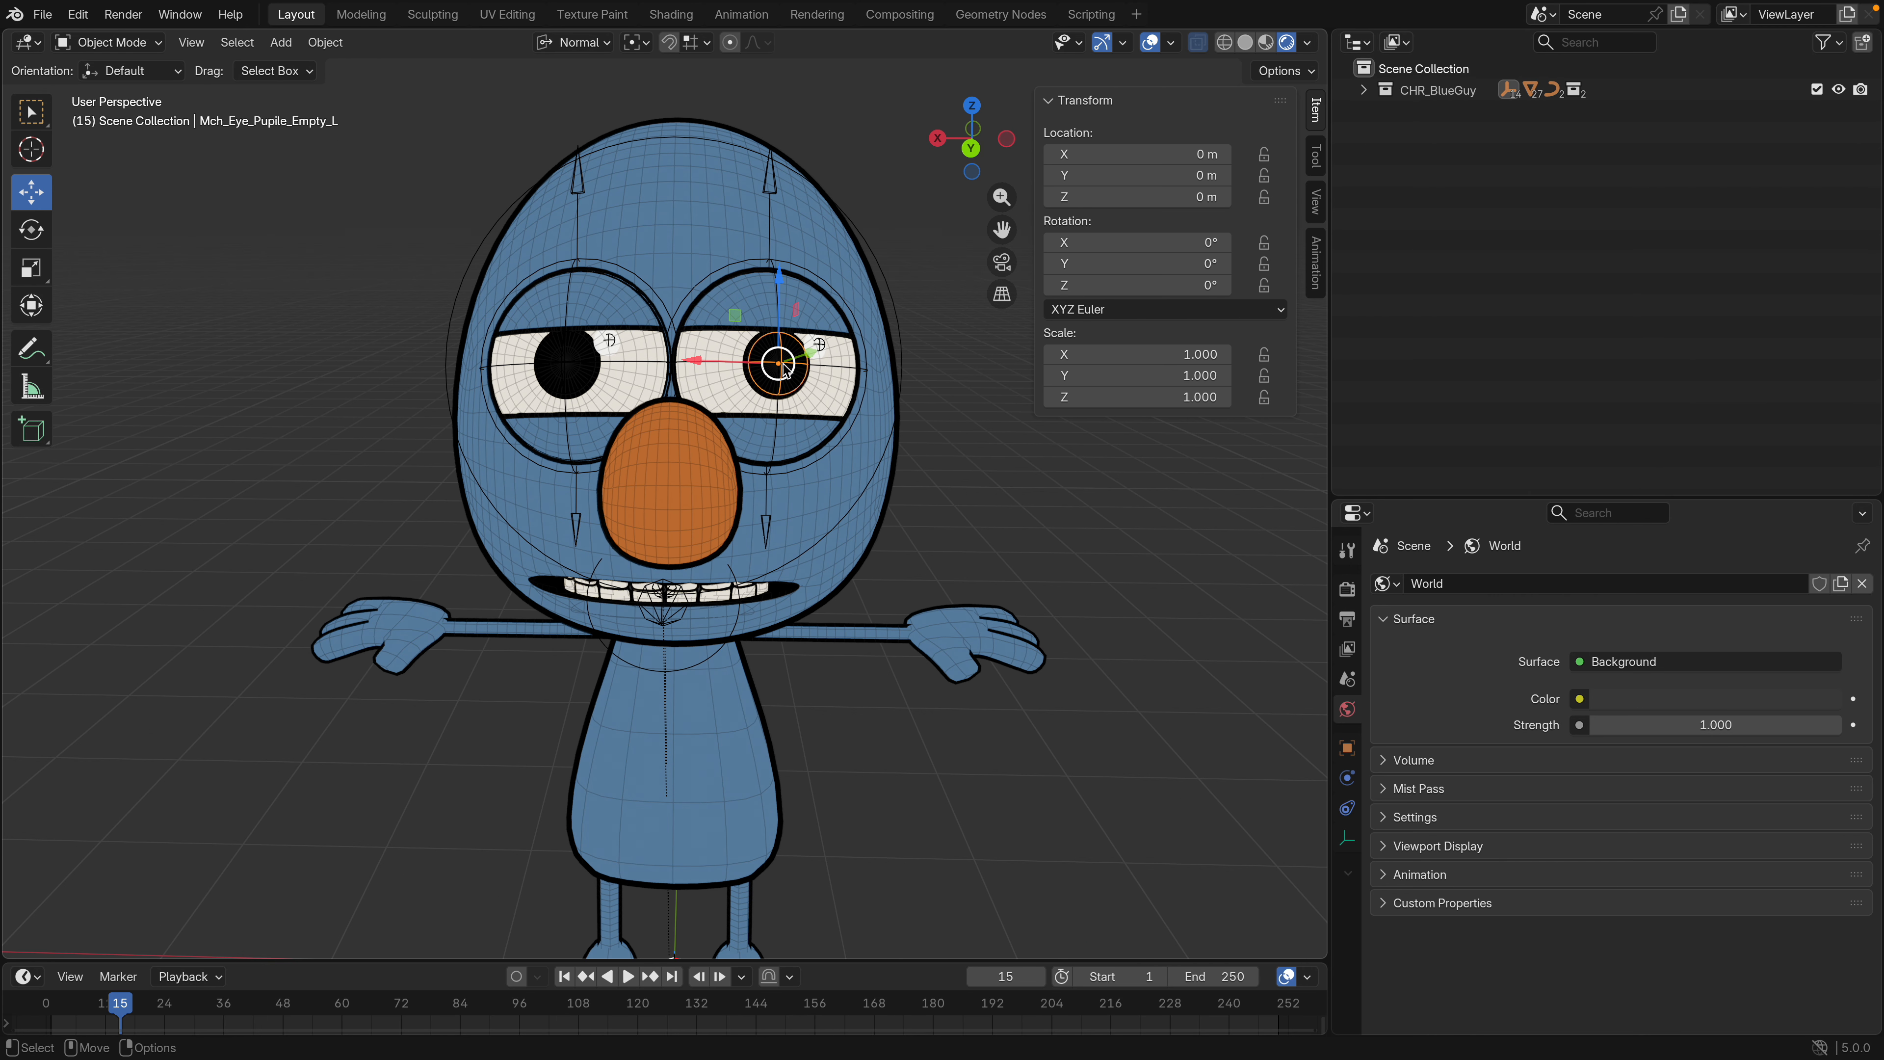
mouse_move(786, 361)
left_mouse_down()
mouse_move(762, 396)
mouse_move(769, 349)
mouse_move(775, 370)
left_mouse_up()
middle_click_drag(776, 371, 809, 565)
Turn off the viewport display of the Boolean_Mouth modifier on the head
left_click(810, 566)
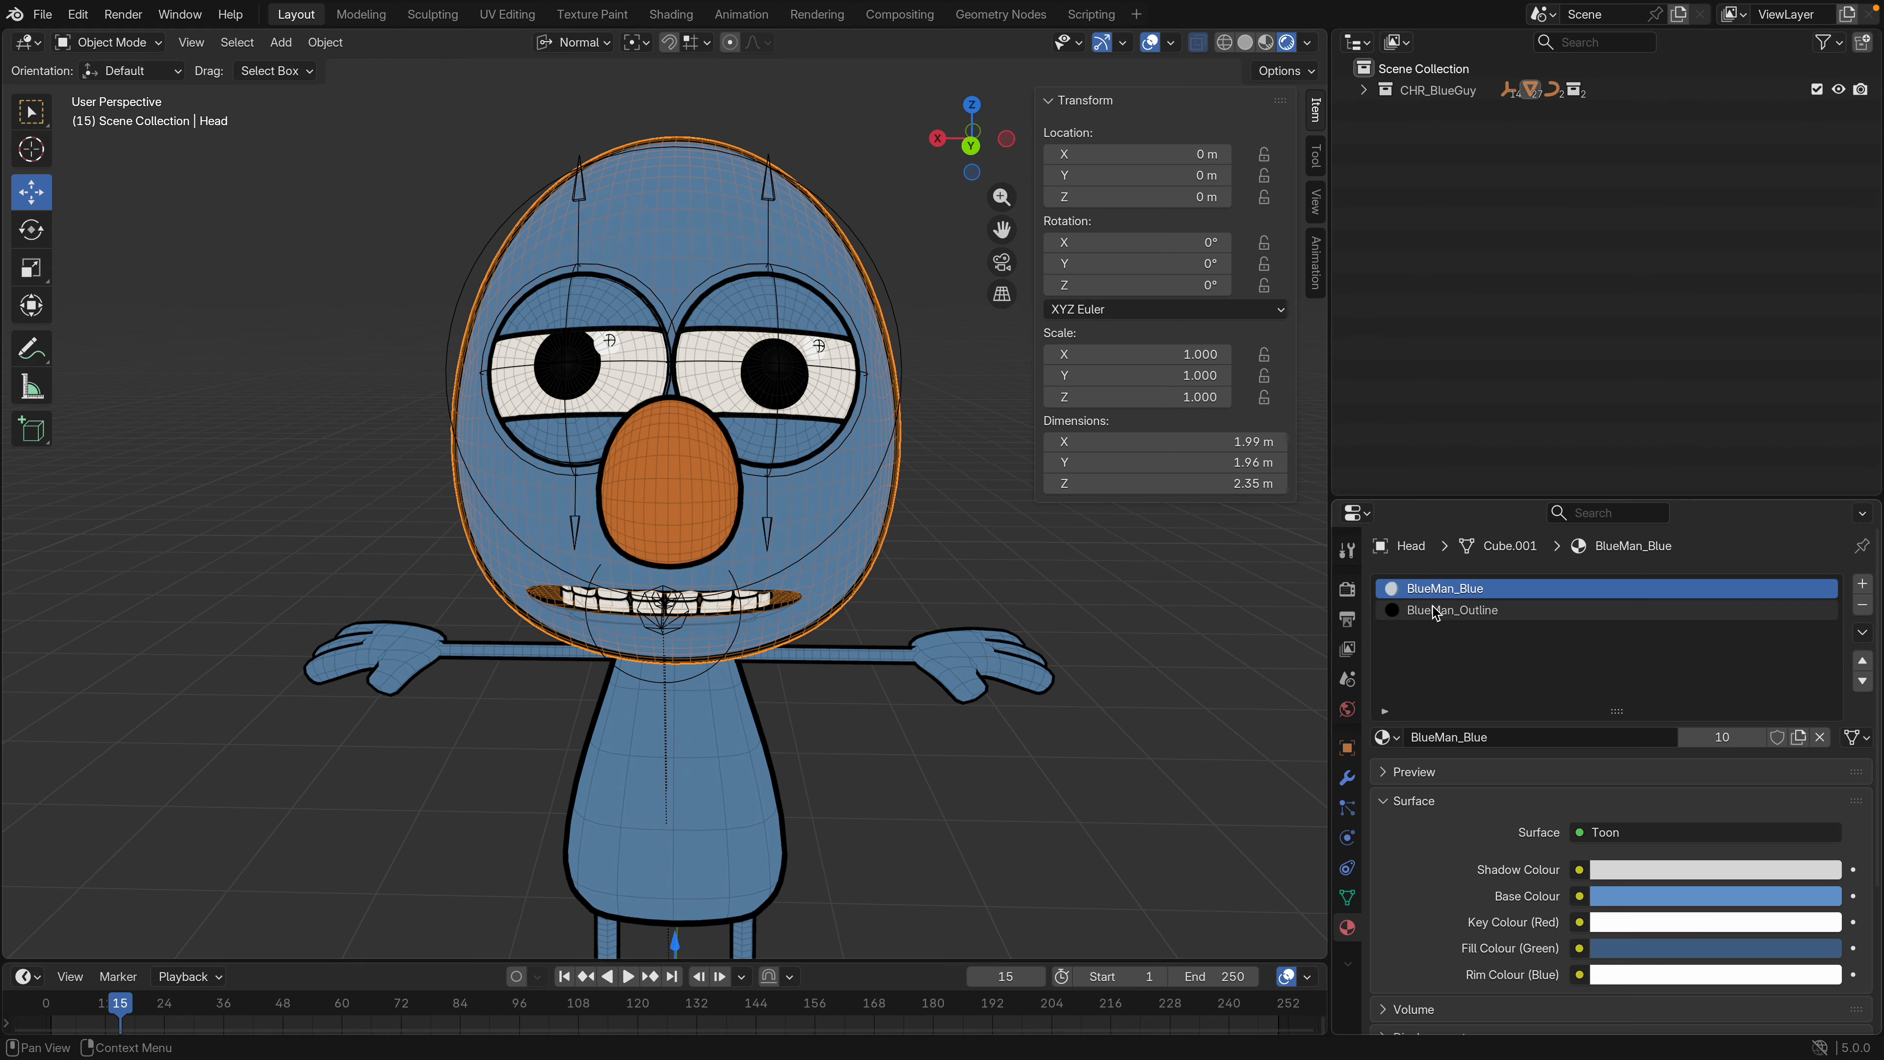
left_click(1347, 777)
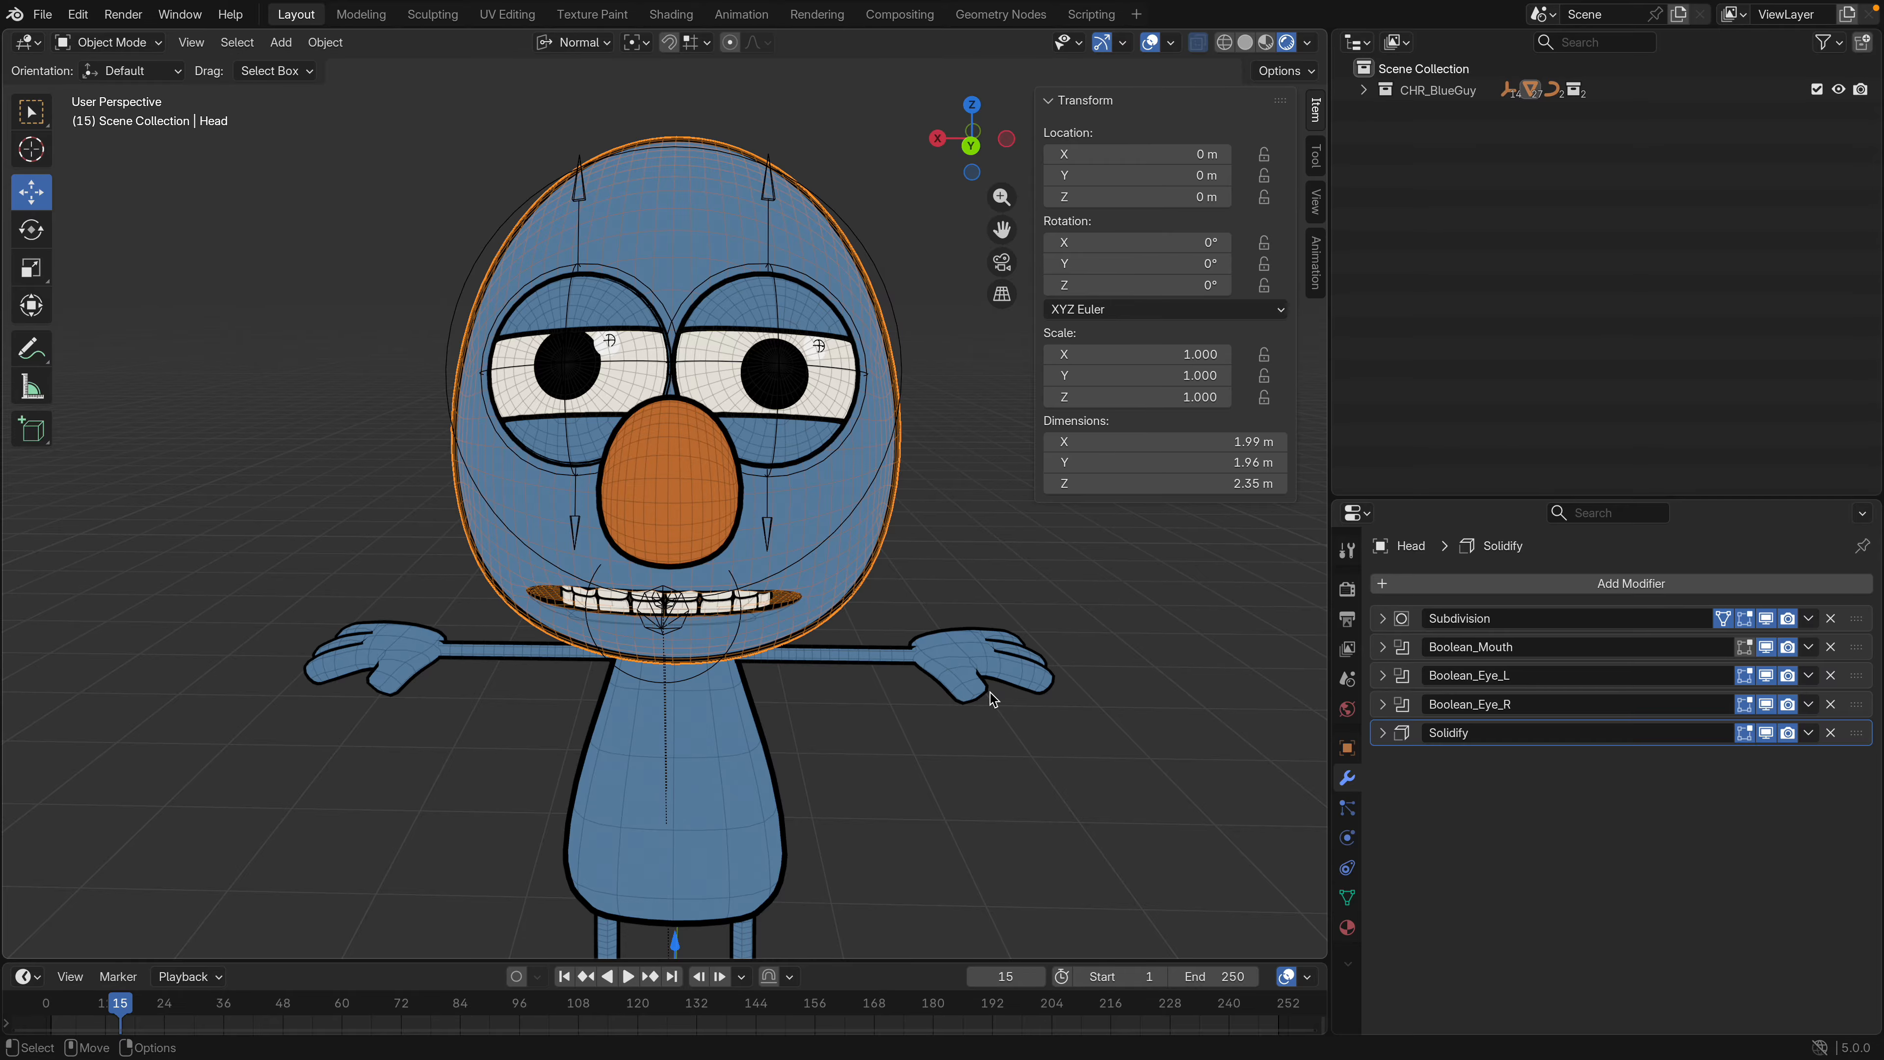
middle_click_drag(974, 673, 1053, 648)
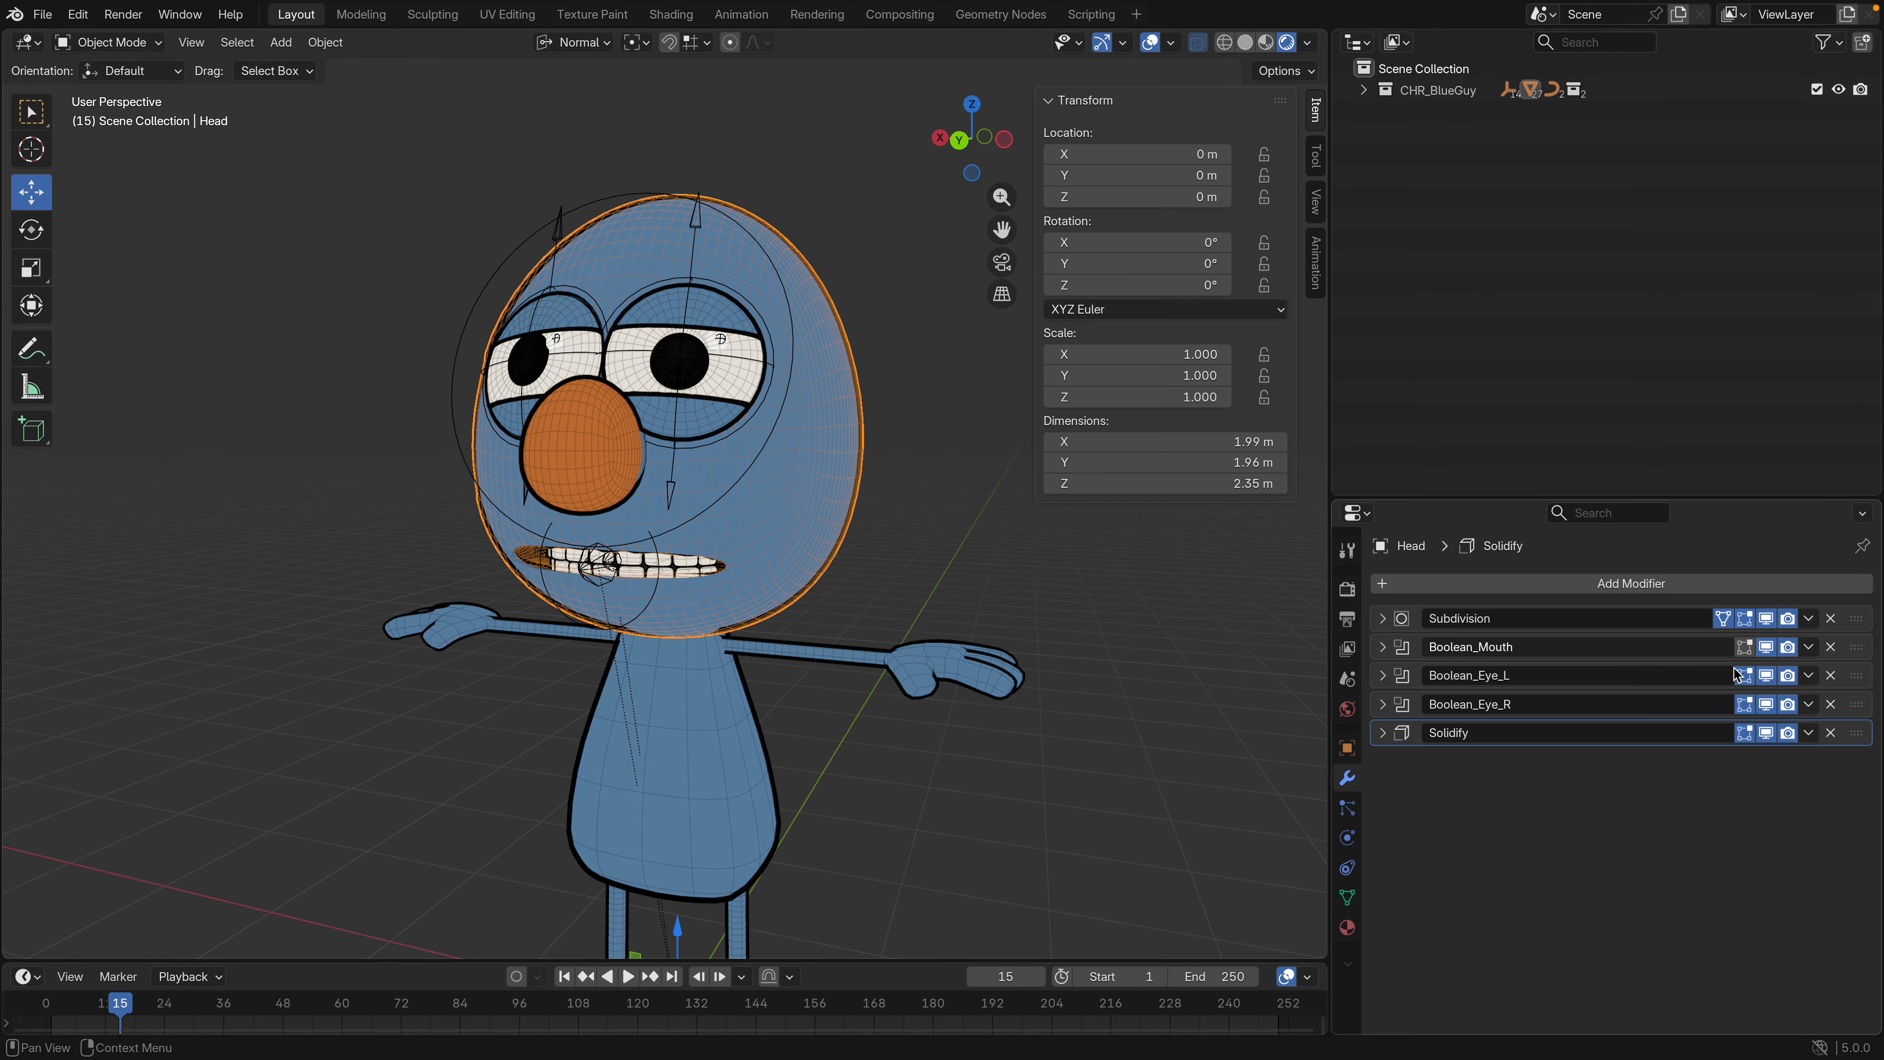
left_click(1766, 646)
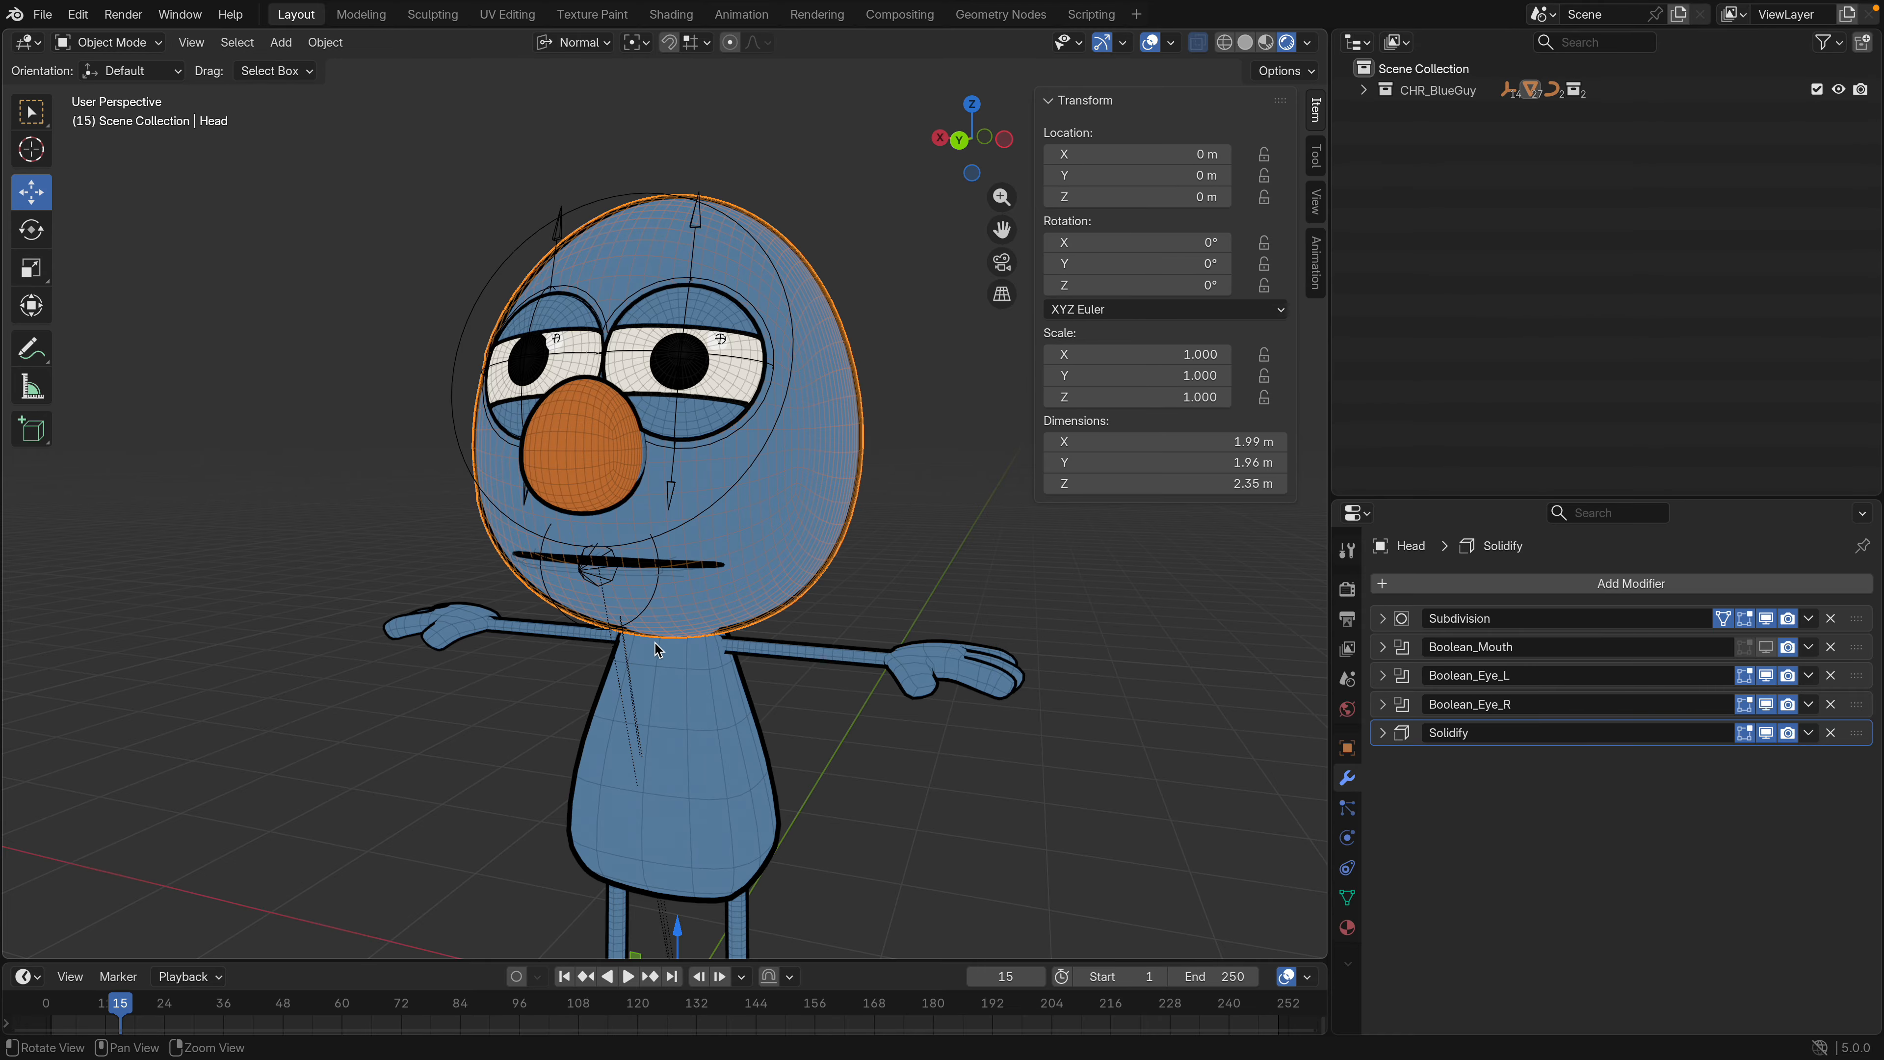
Examine the blue character's closed mouth and full body from several angles with the head deselected
mouse_move(712, 660)
middle_mouse_down()
mouse_move(933, 643)
mouse_move(722, 635)
mouse_move(706, 674)
middle_mouse_up()
scroll(757, 659, "down", 2)
scroll(795, 691, "down", 2)
left_click_drag(795, 691, 836, 666, "alt")
middle_click_drag(836, 666, 892, 709, "alt")
scroll(892, 711, "up", 2)
left_click_drag(893, 713, 820, 706, "alt")
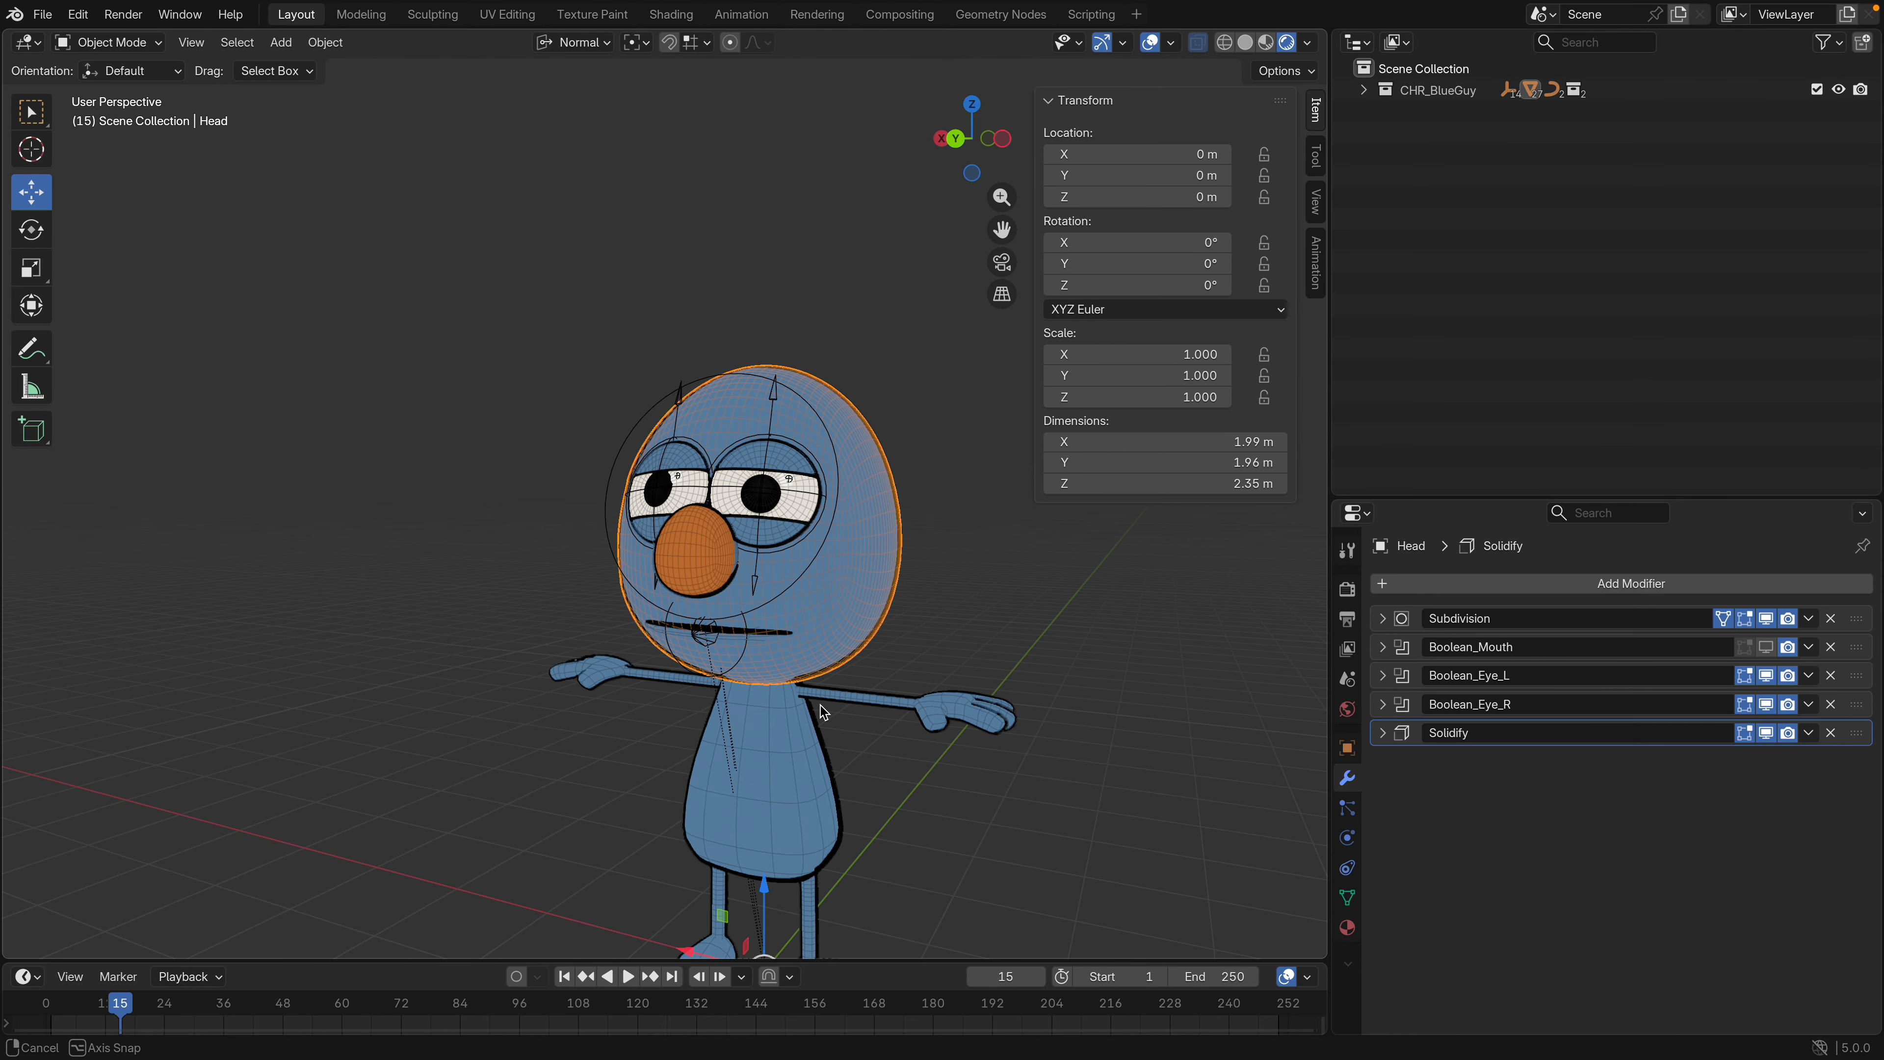
middle_click_drag(817, 687, 778, 600, "alt")
left_click(853, 758)
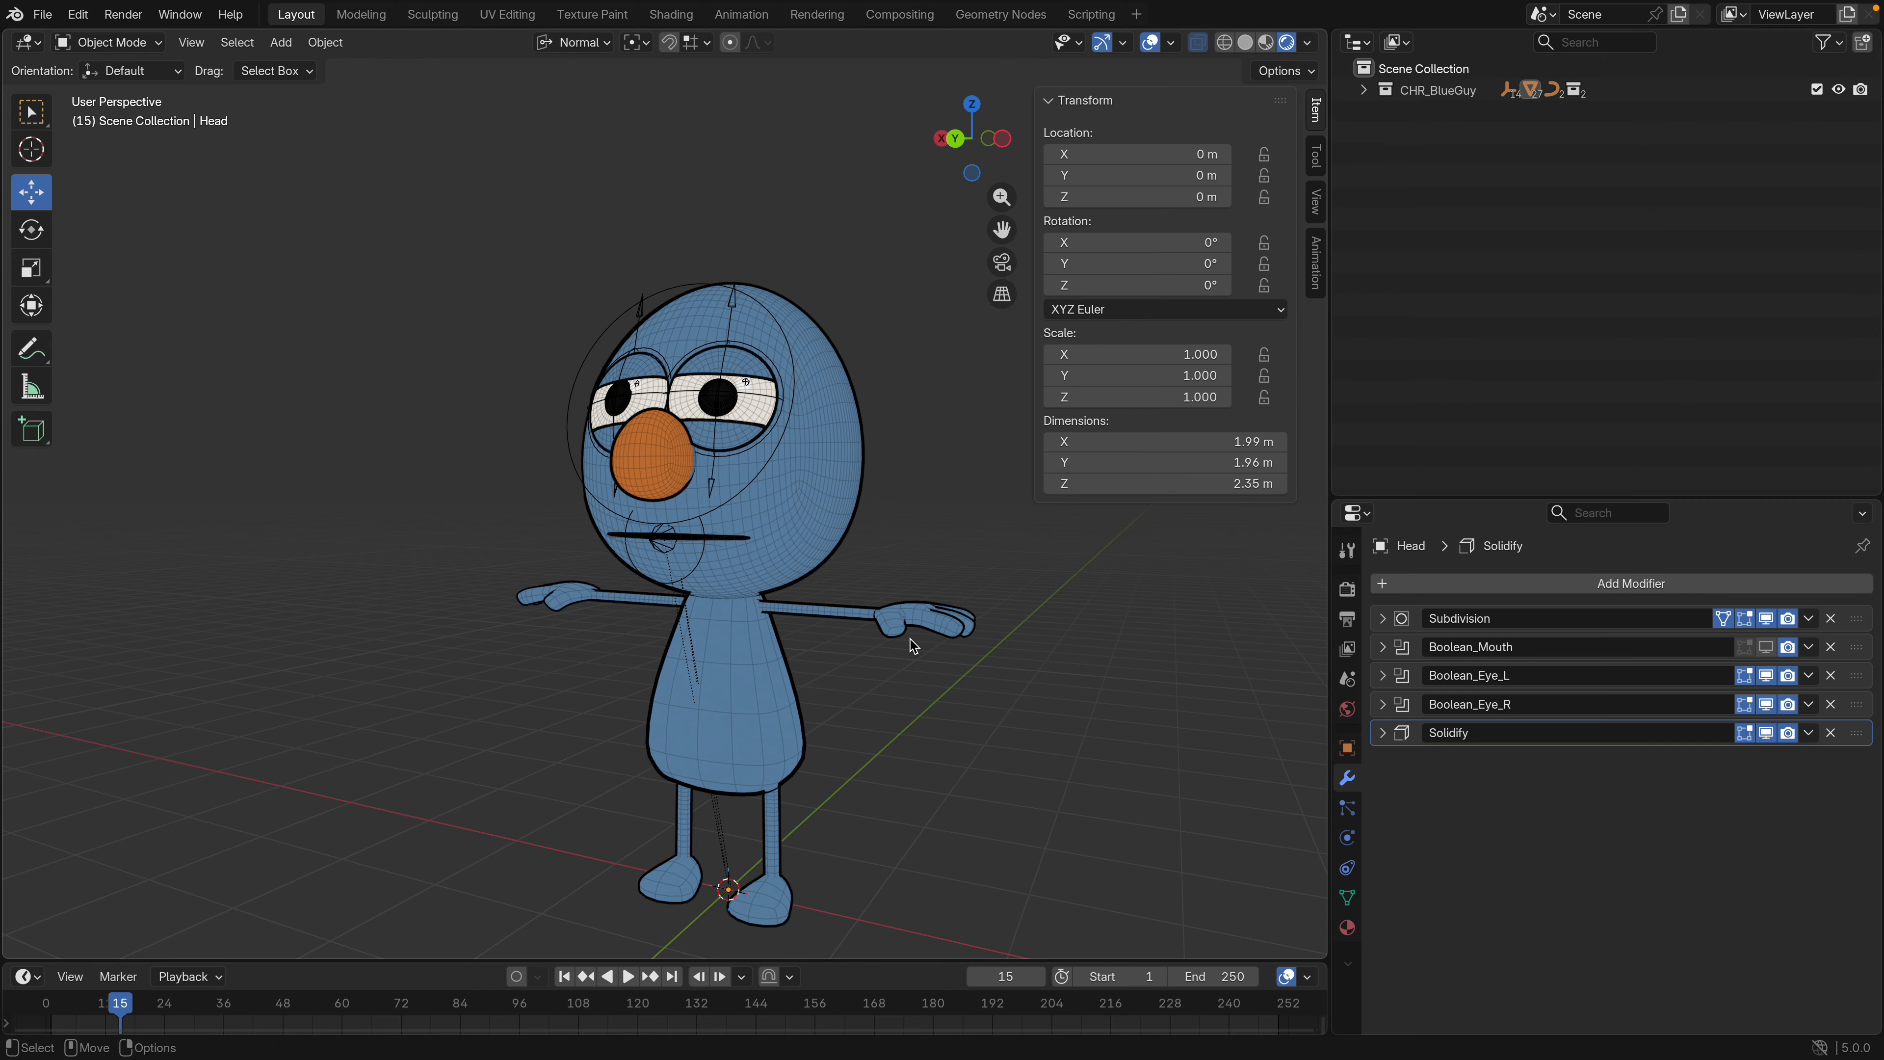
left_click_drag(864, 653, 961, 690, "alt")
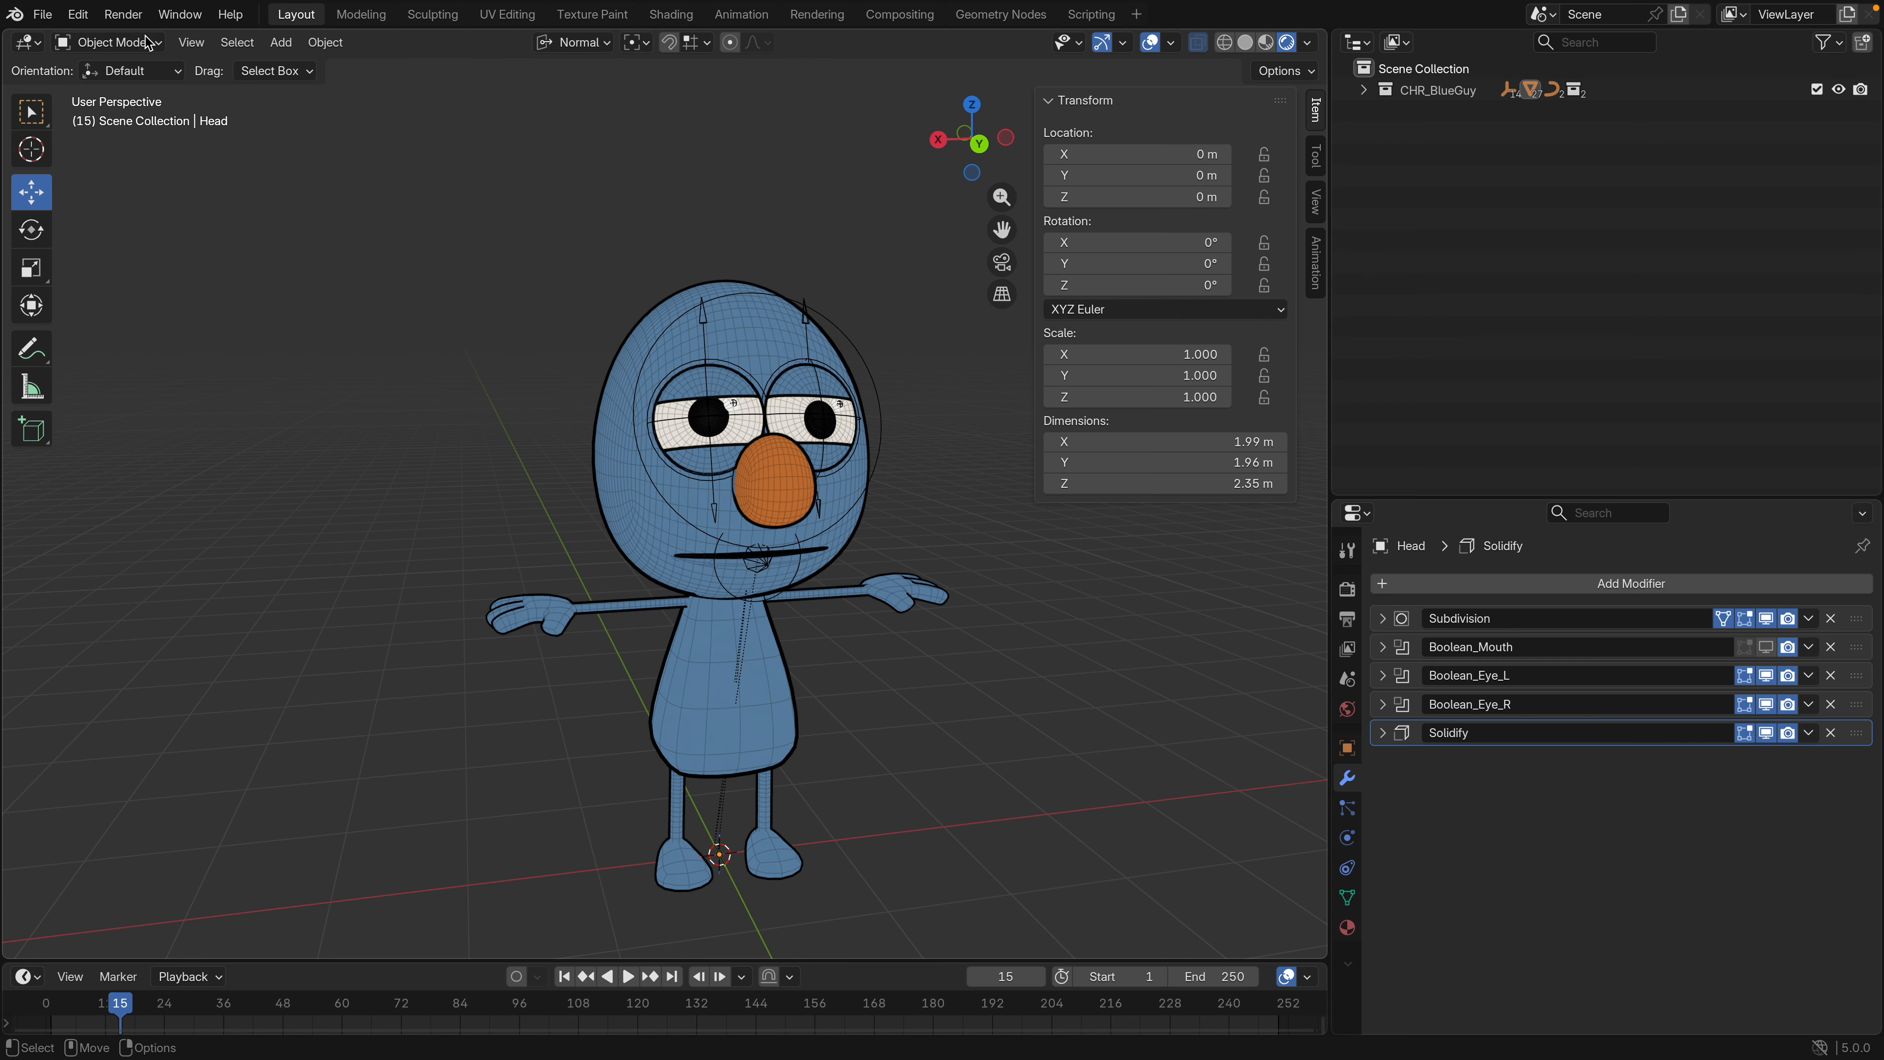
Reopen Da_PuppetStyle_Characters_030_BlueMan.blend without saving the changes and view the whole character
left_click(44, 17)
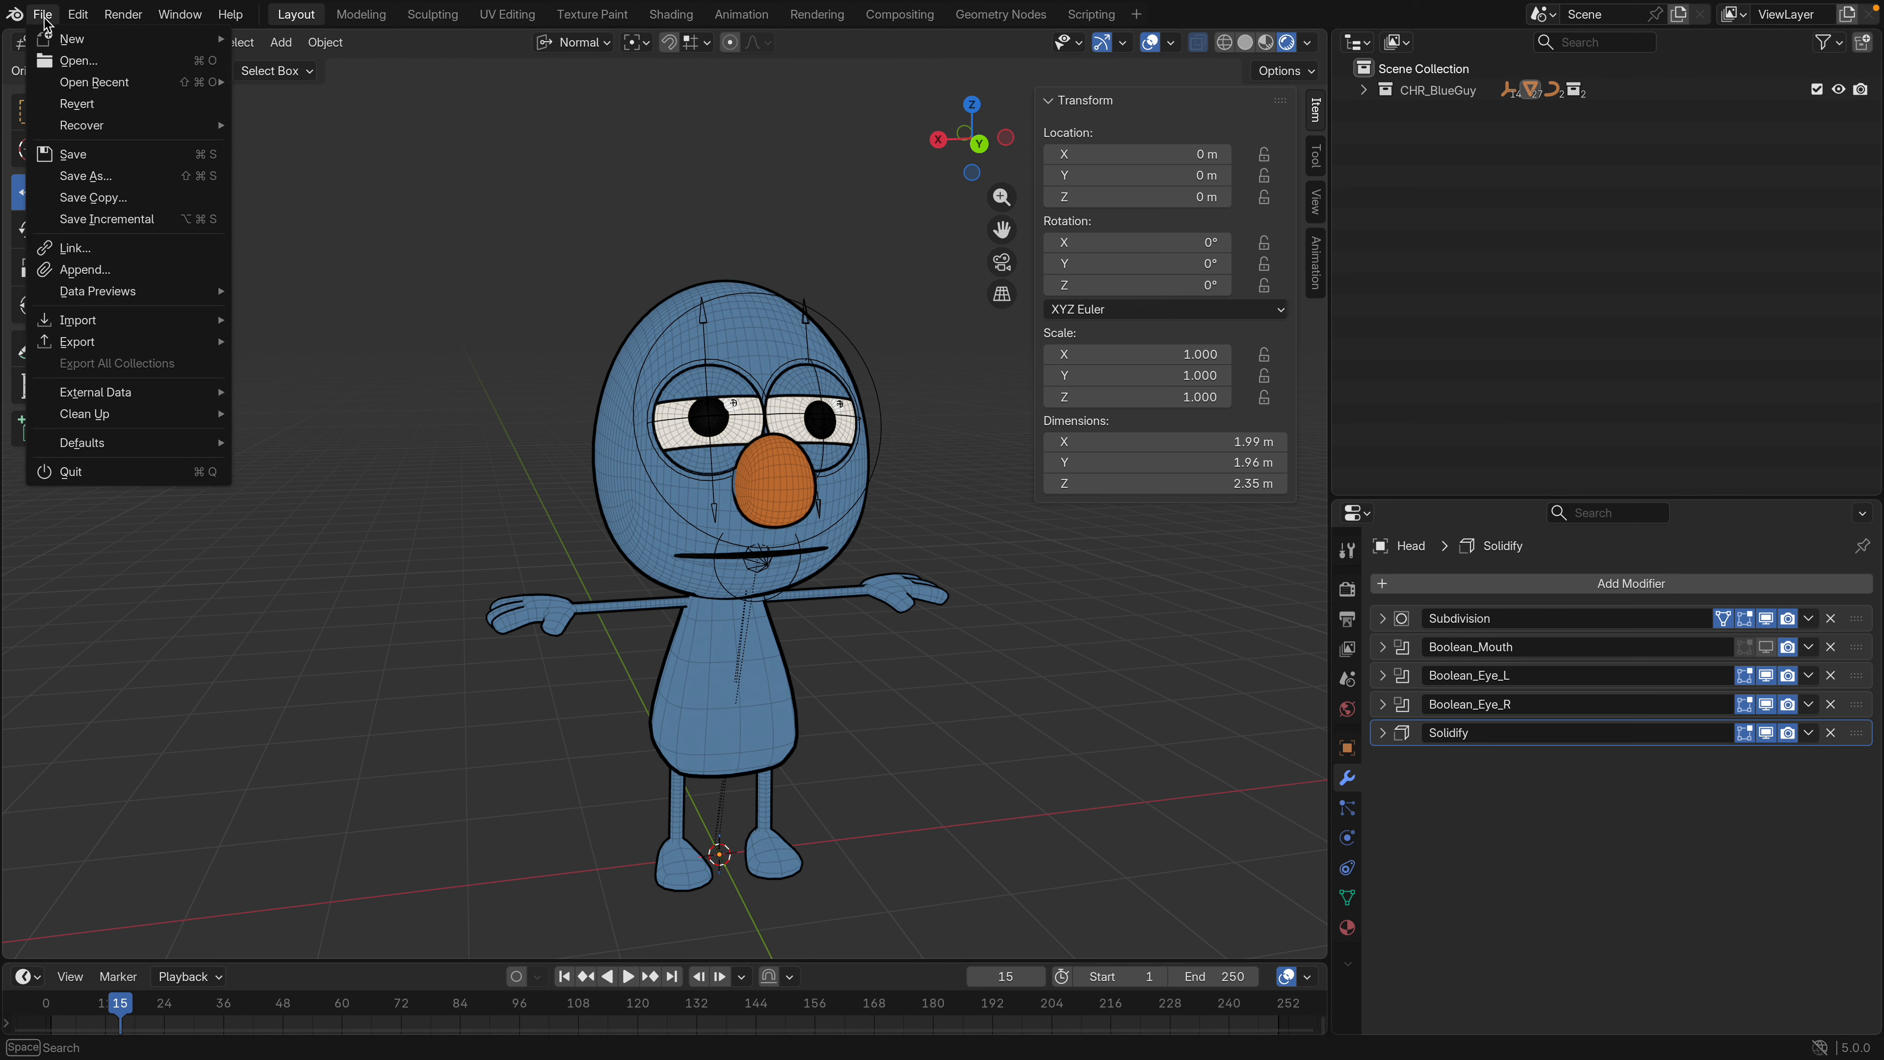
left_click(91, 61)
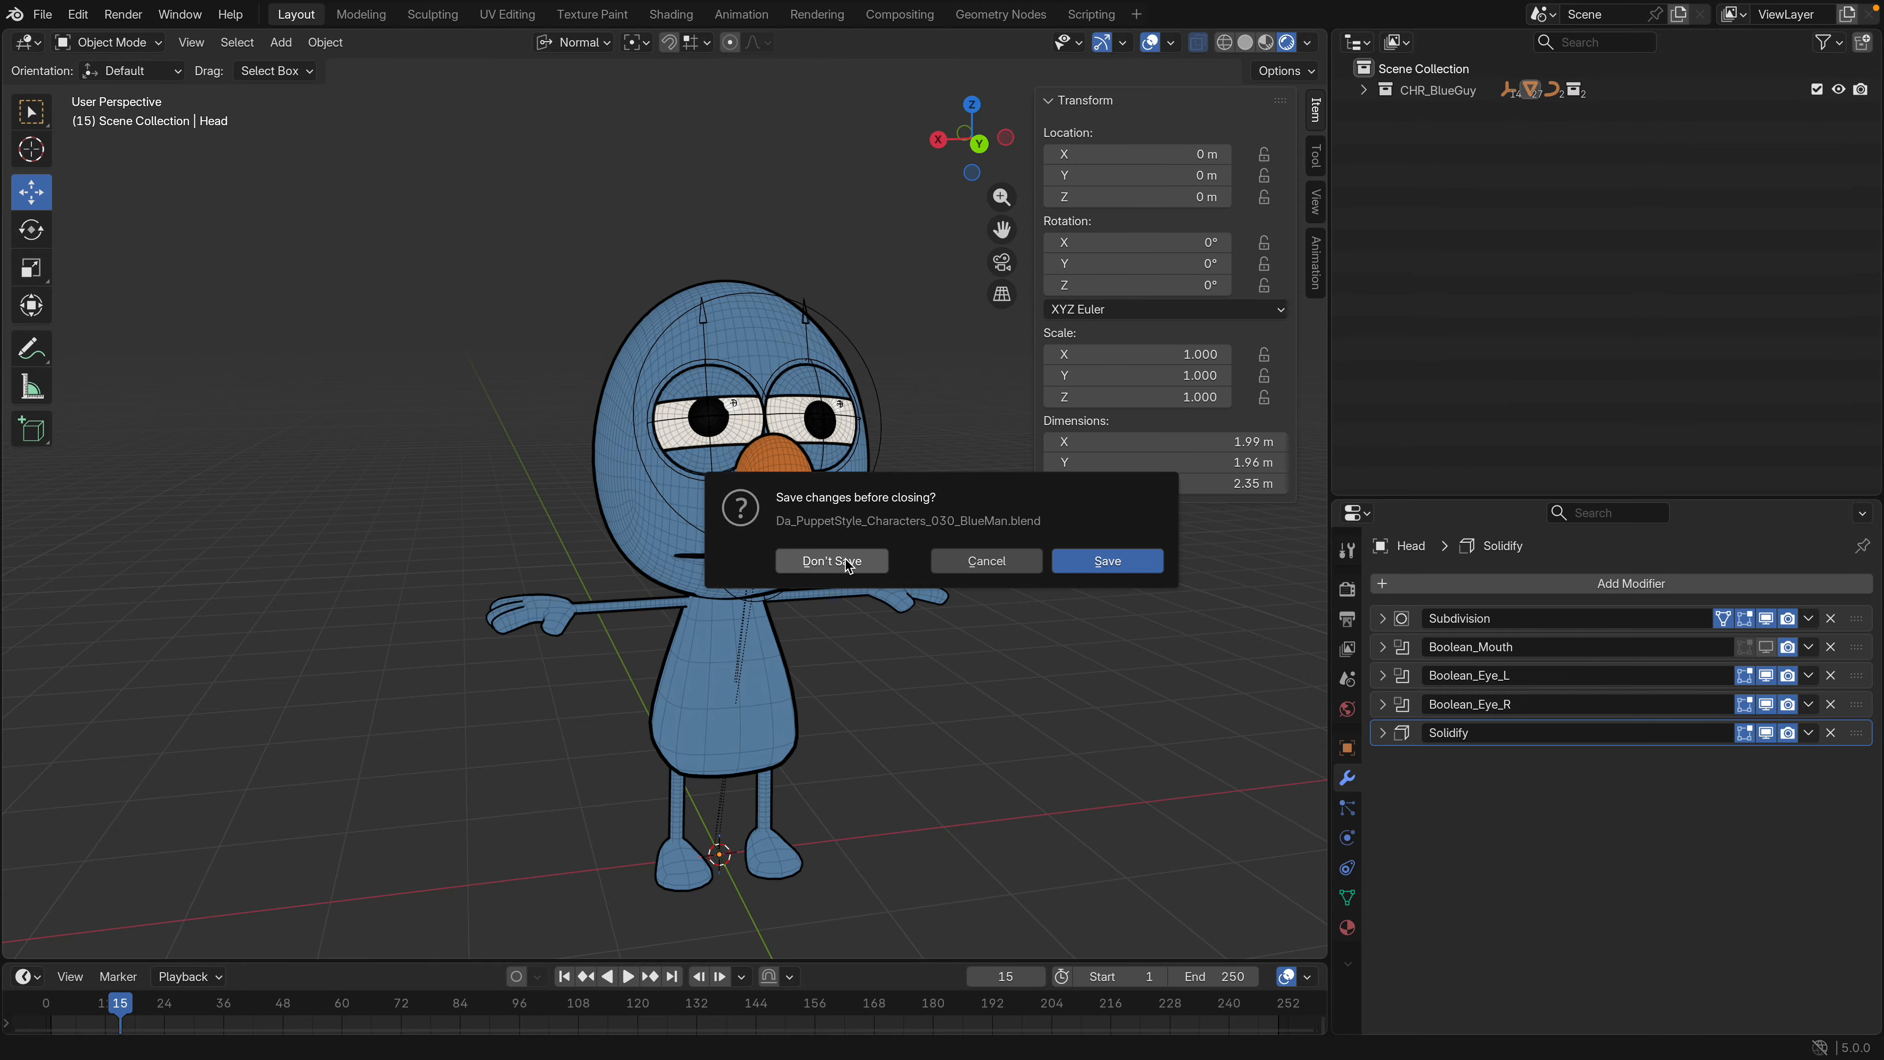
left_click(861, 566)
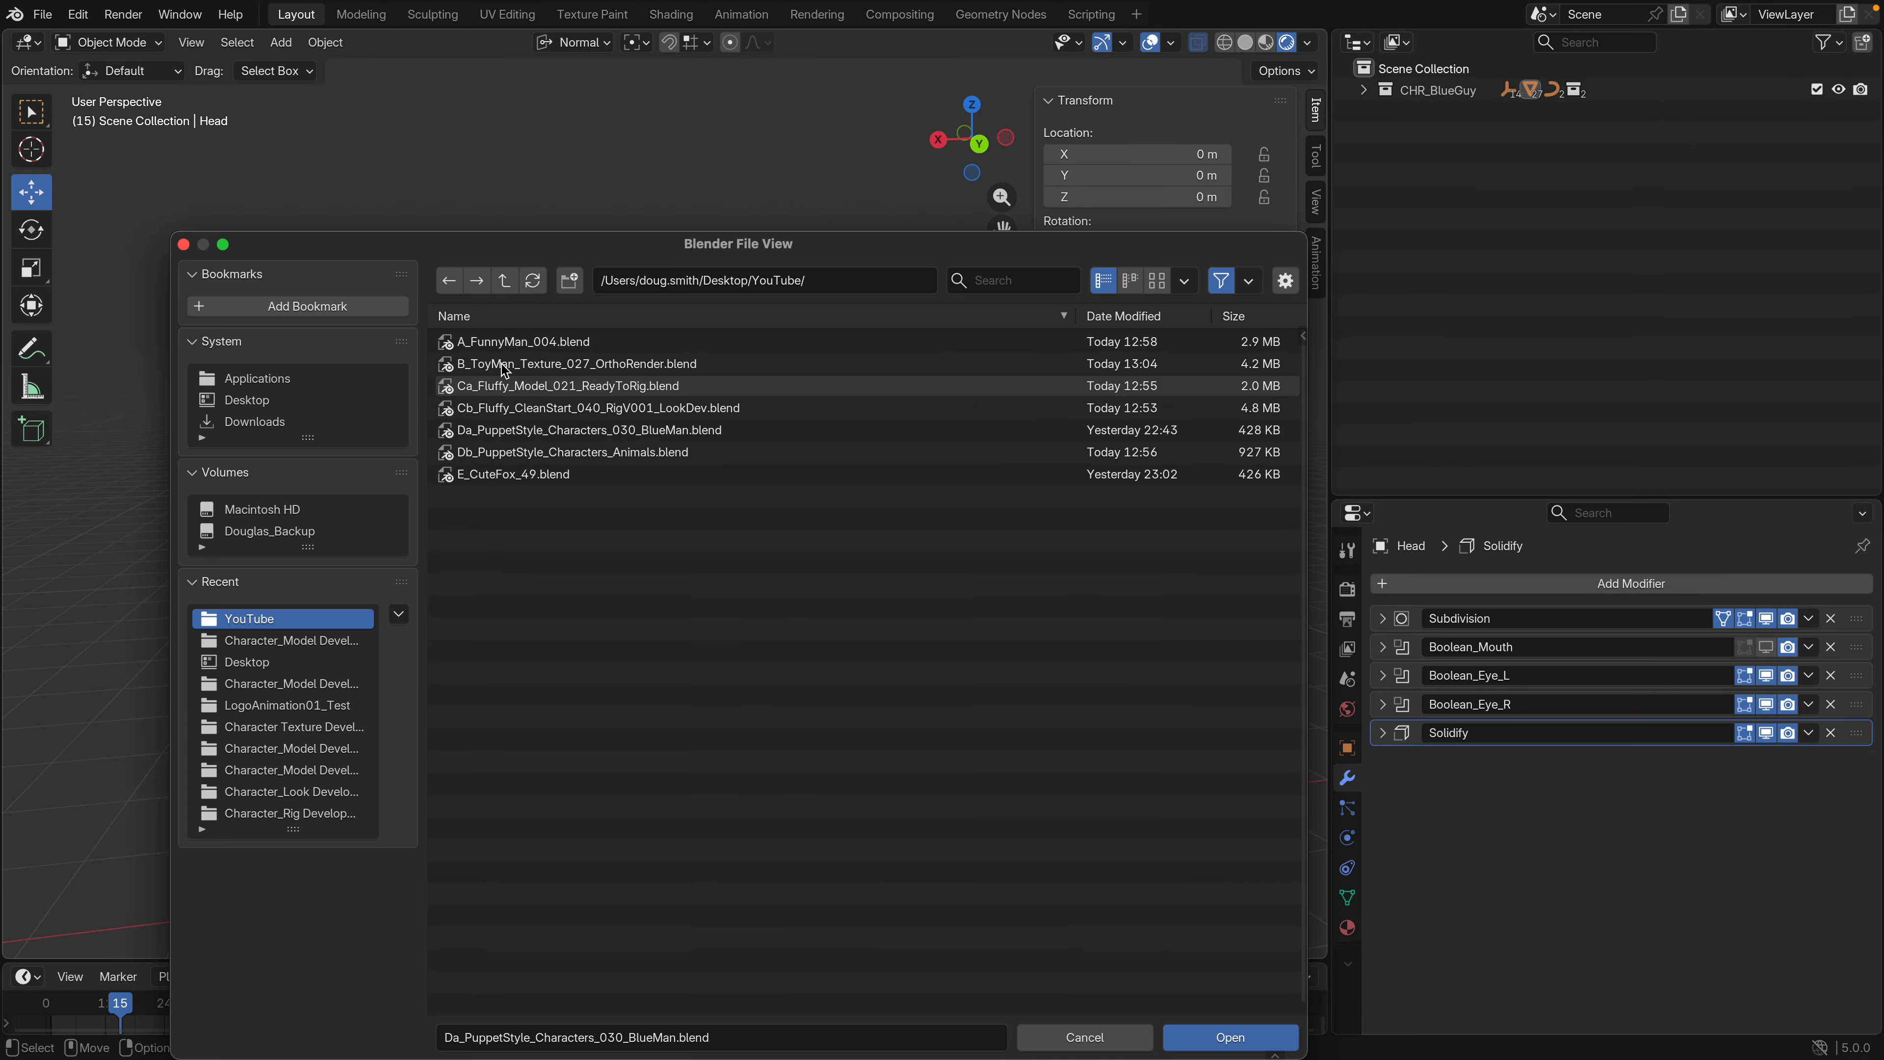
left_click(592, 438)
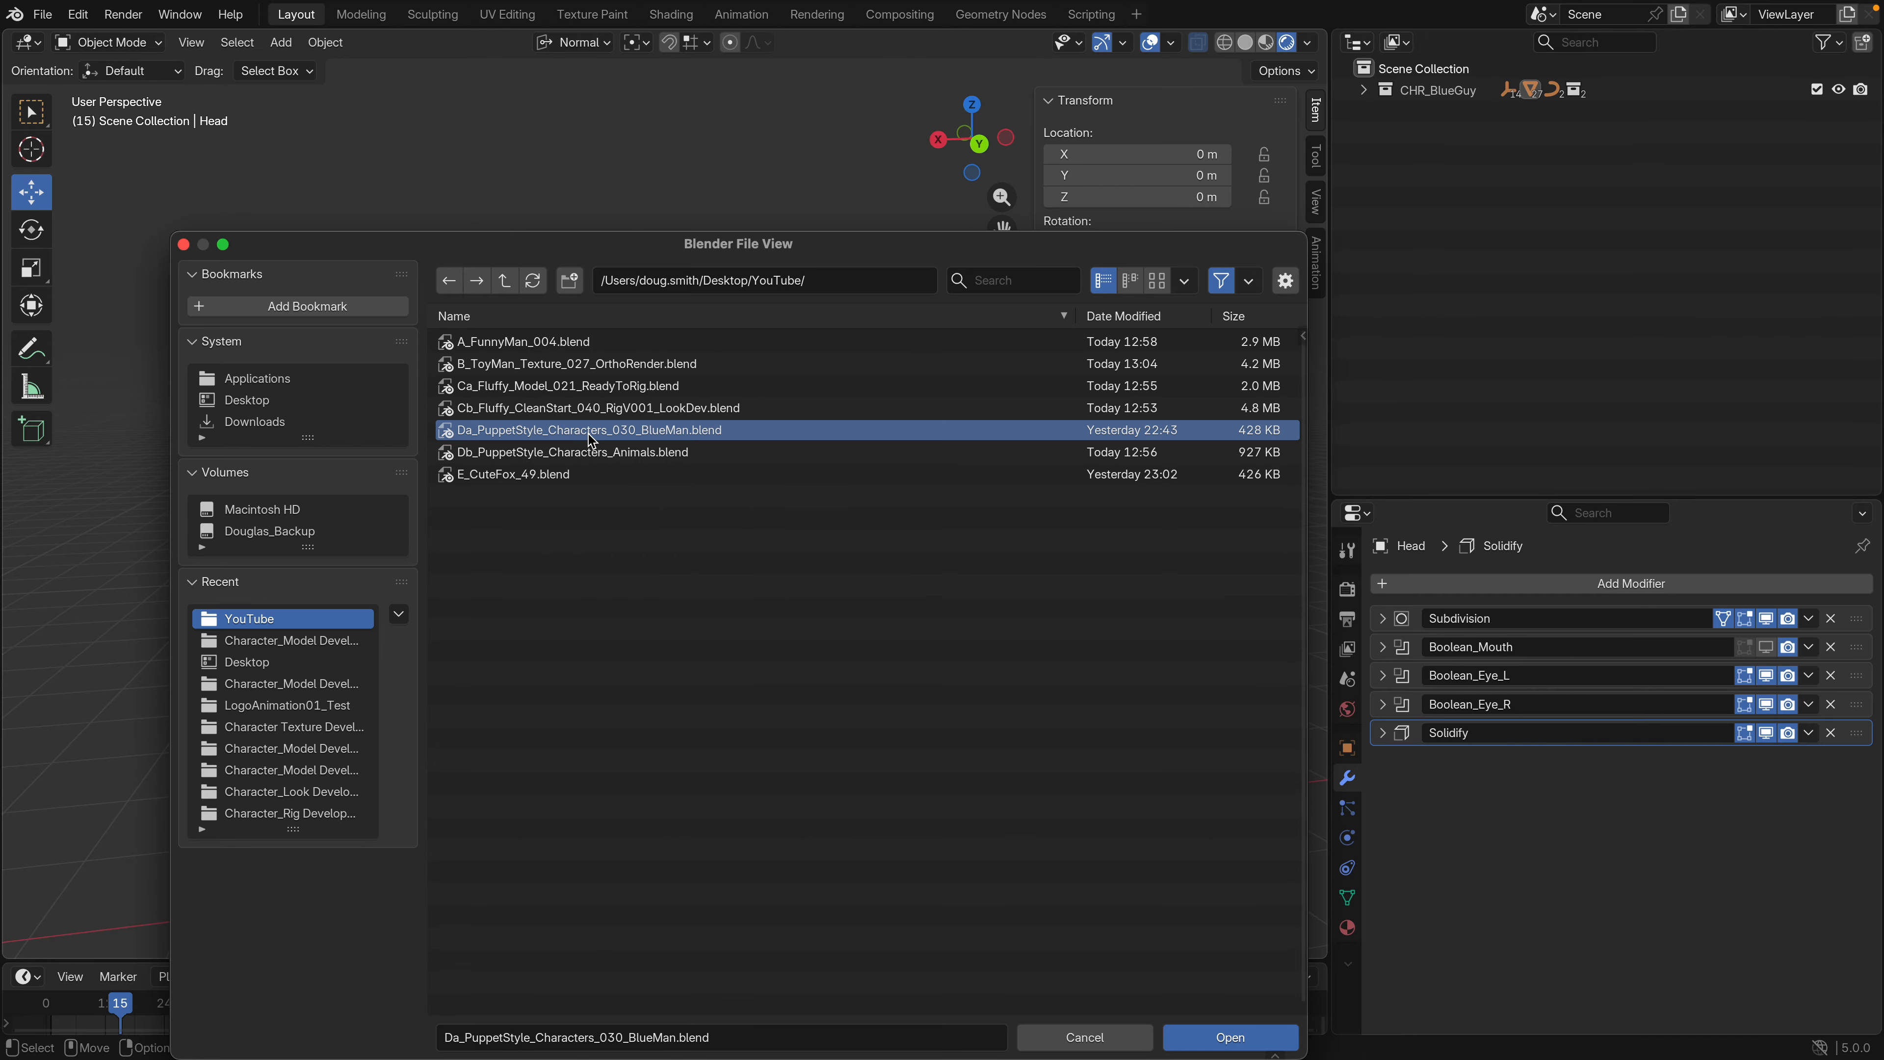
left_click(1254, 1037)
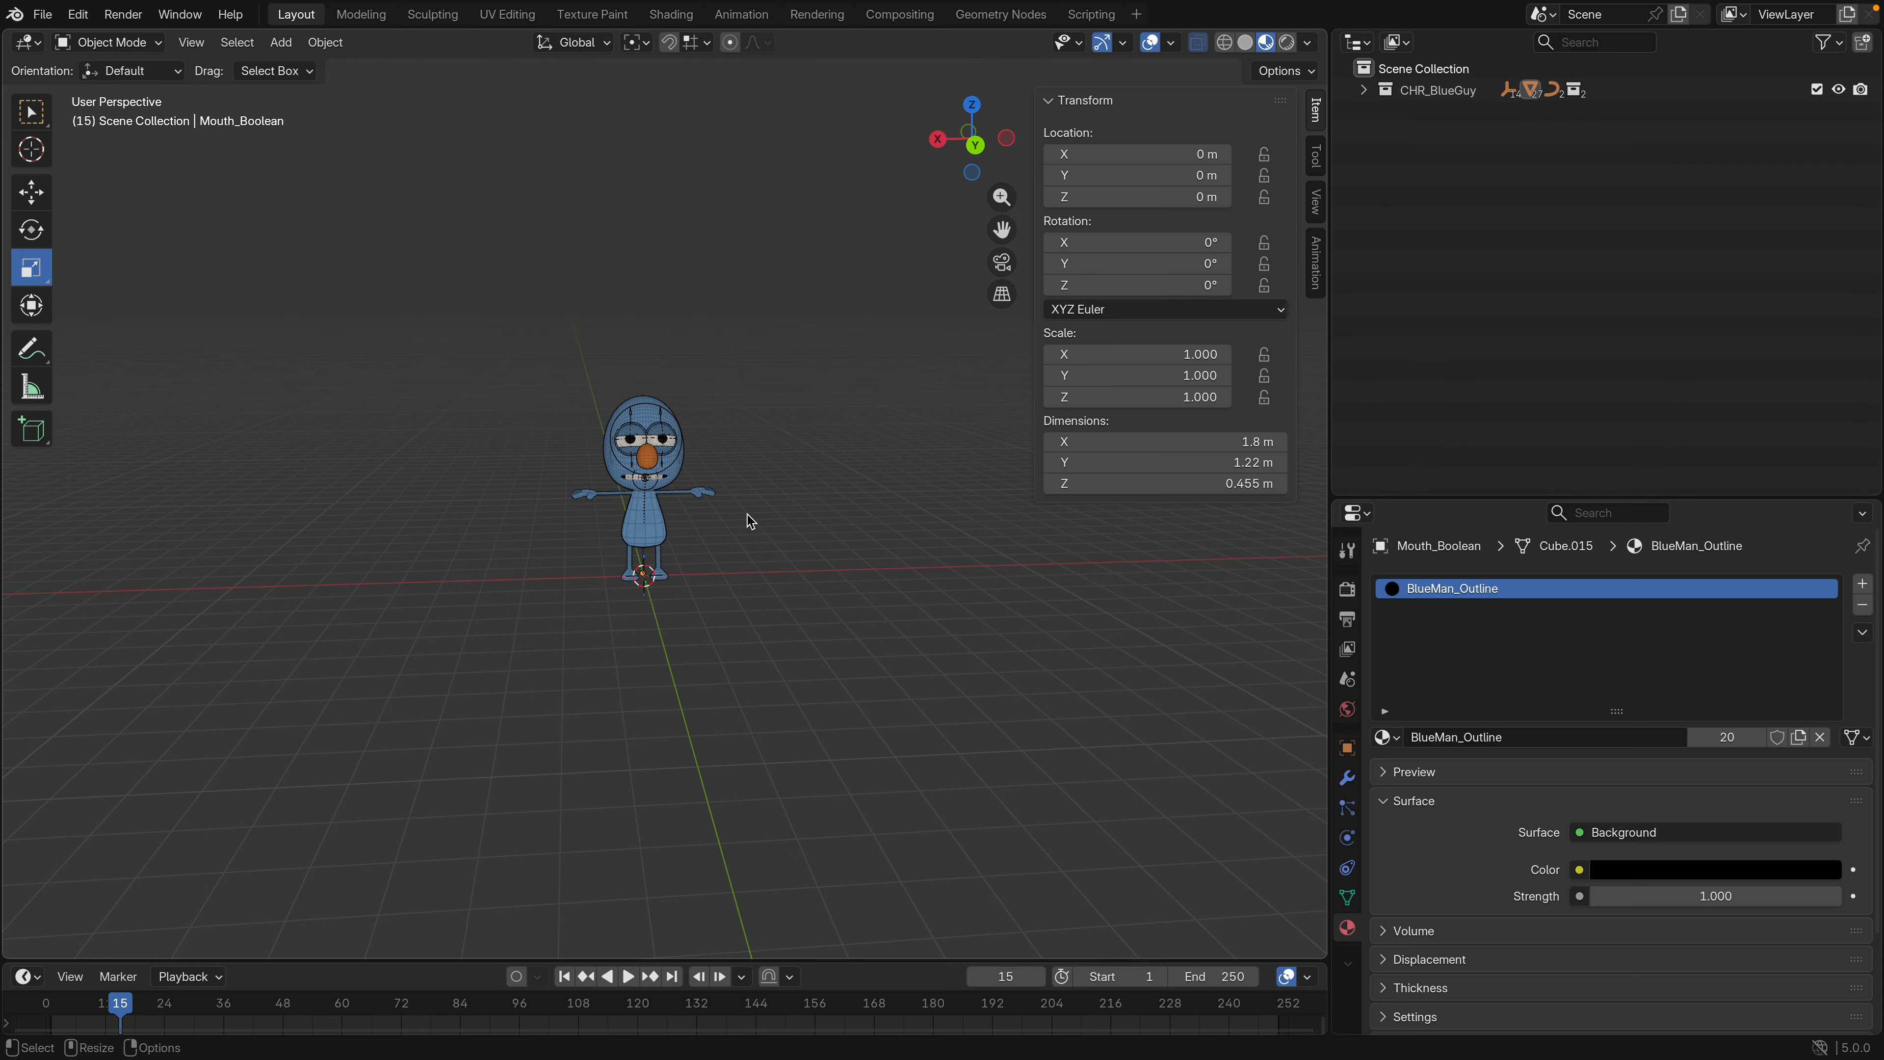
scroll(720, 434, "up", 2)
scroll(690, 423, "up", 3)
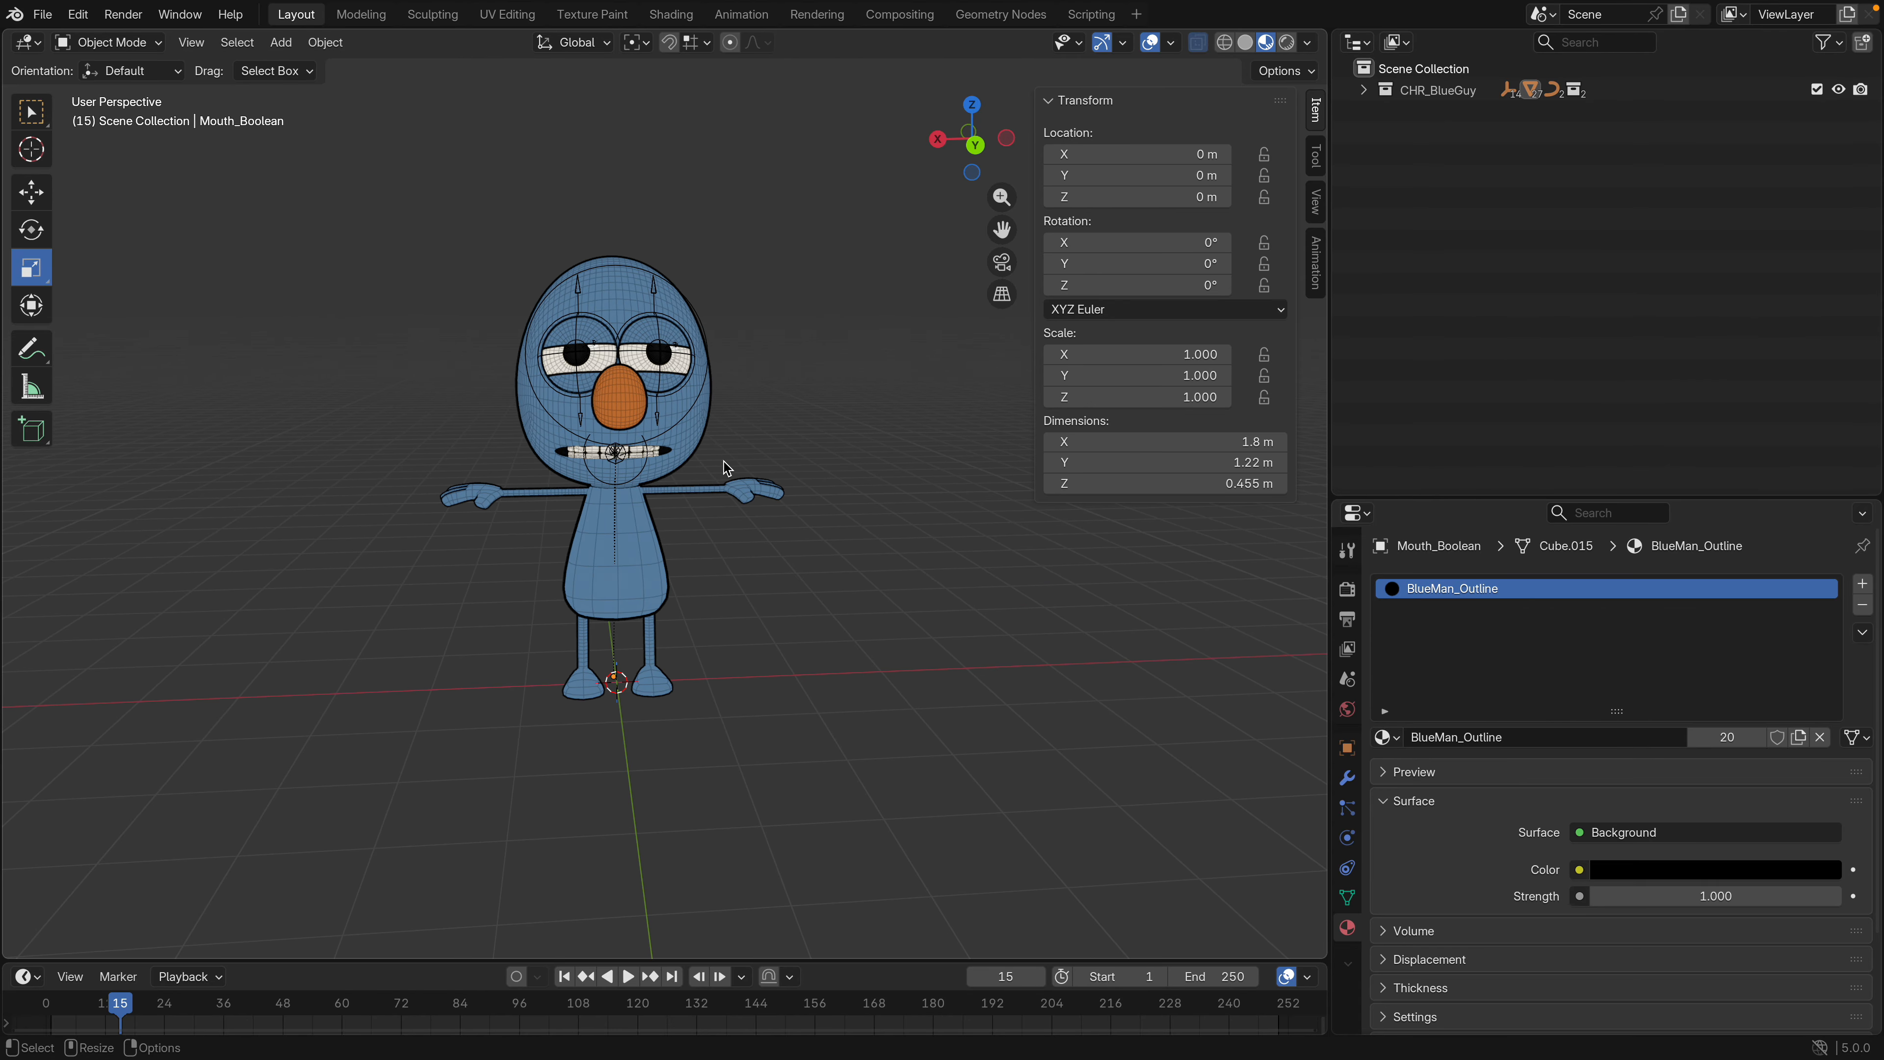
middle_click_drag(744, 460, 752, 447)
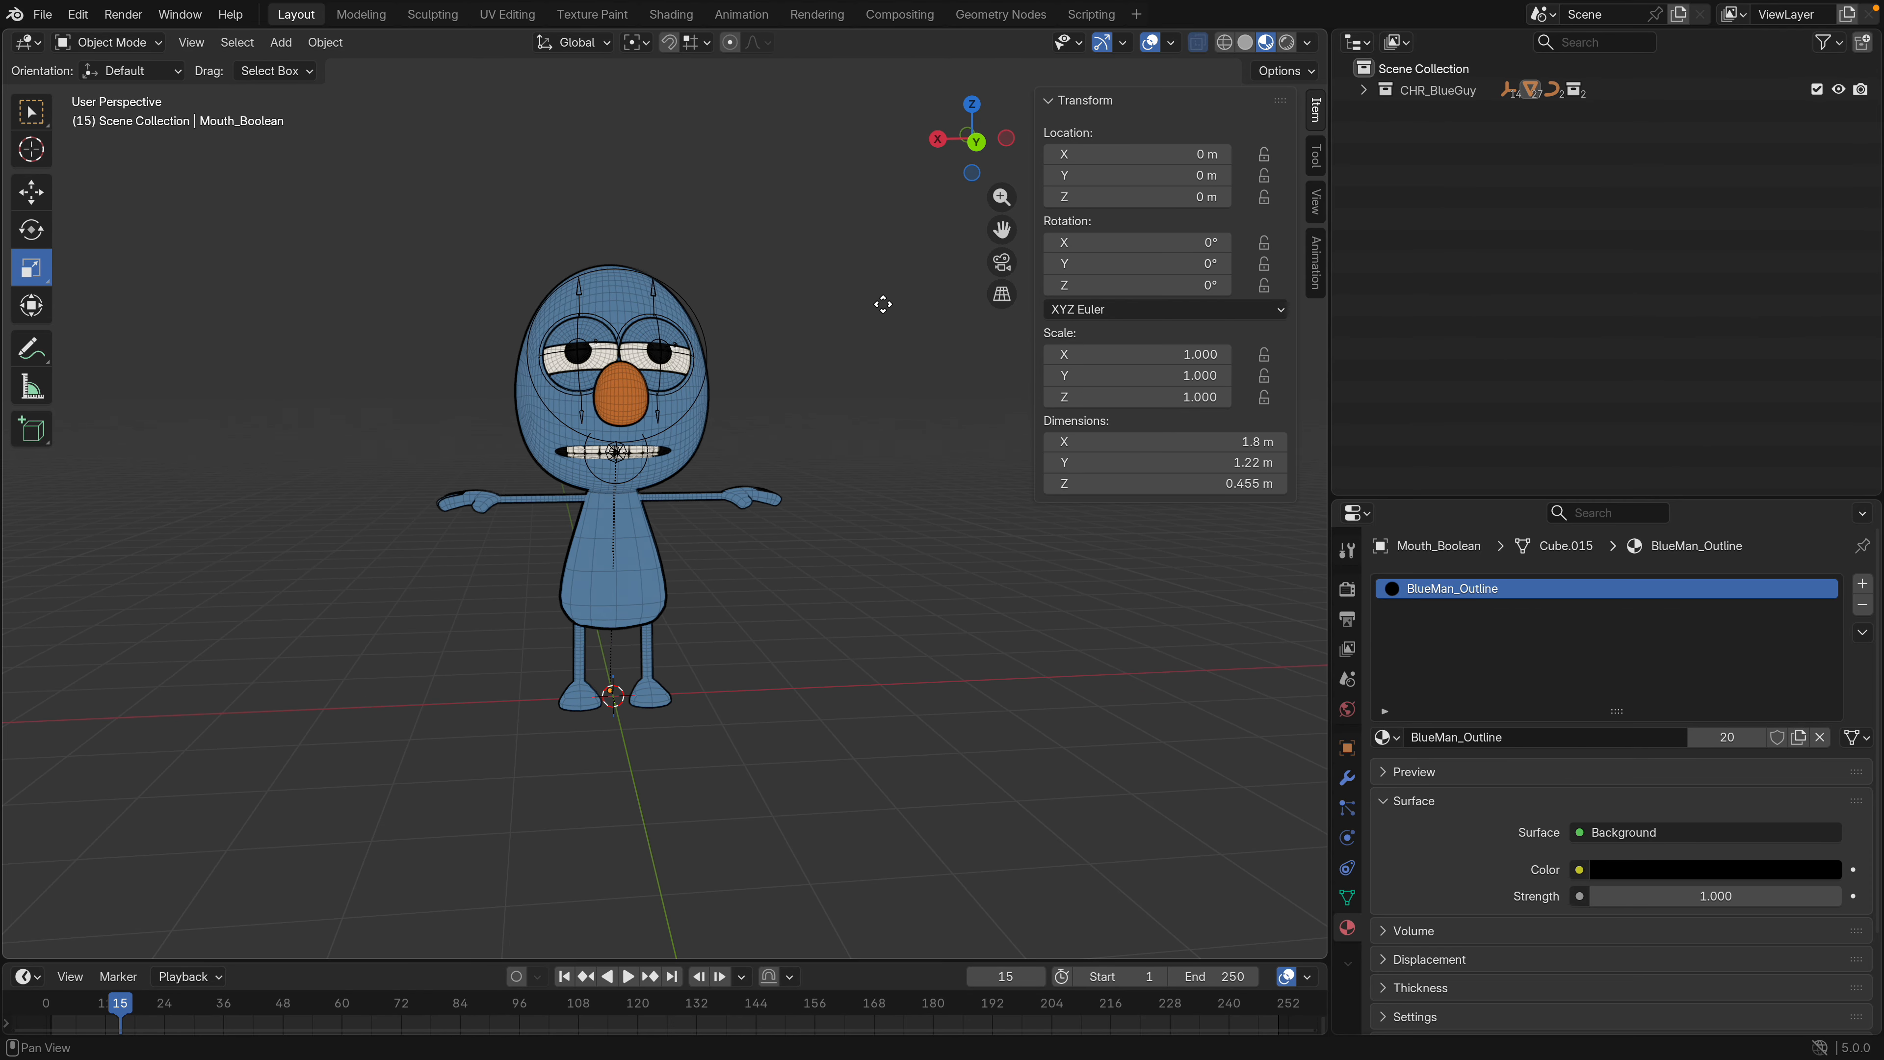
Open Db_PuppetStyle_Characters_Animals.blend from the YouTube folder
left_click(42, 14)
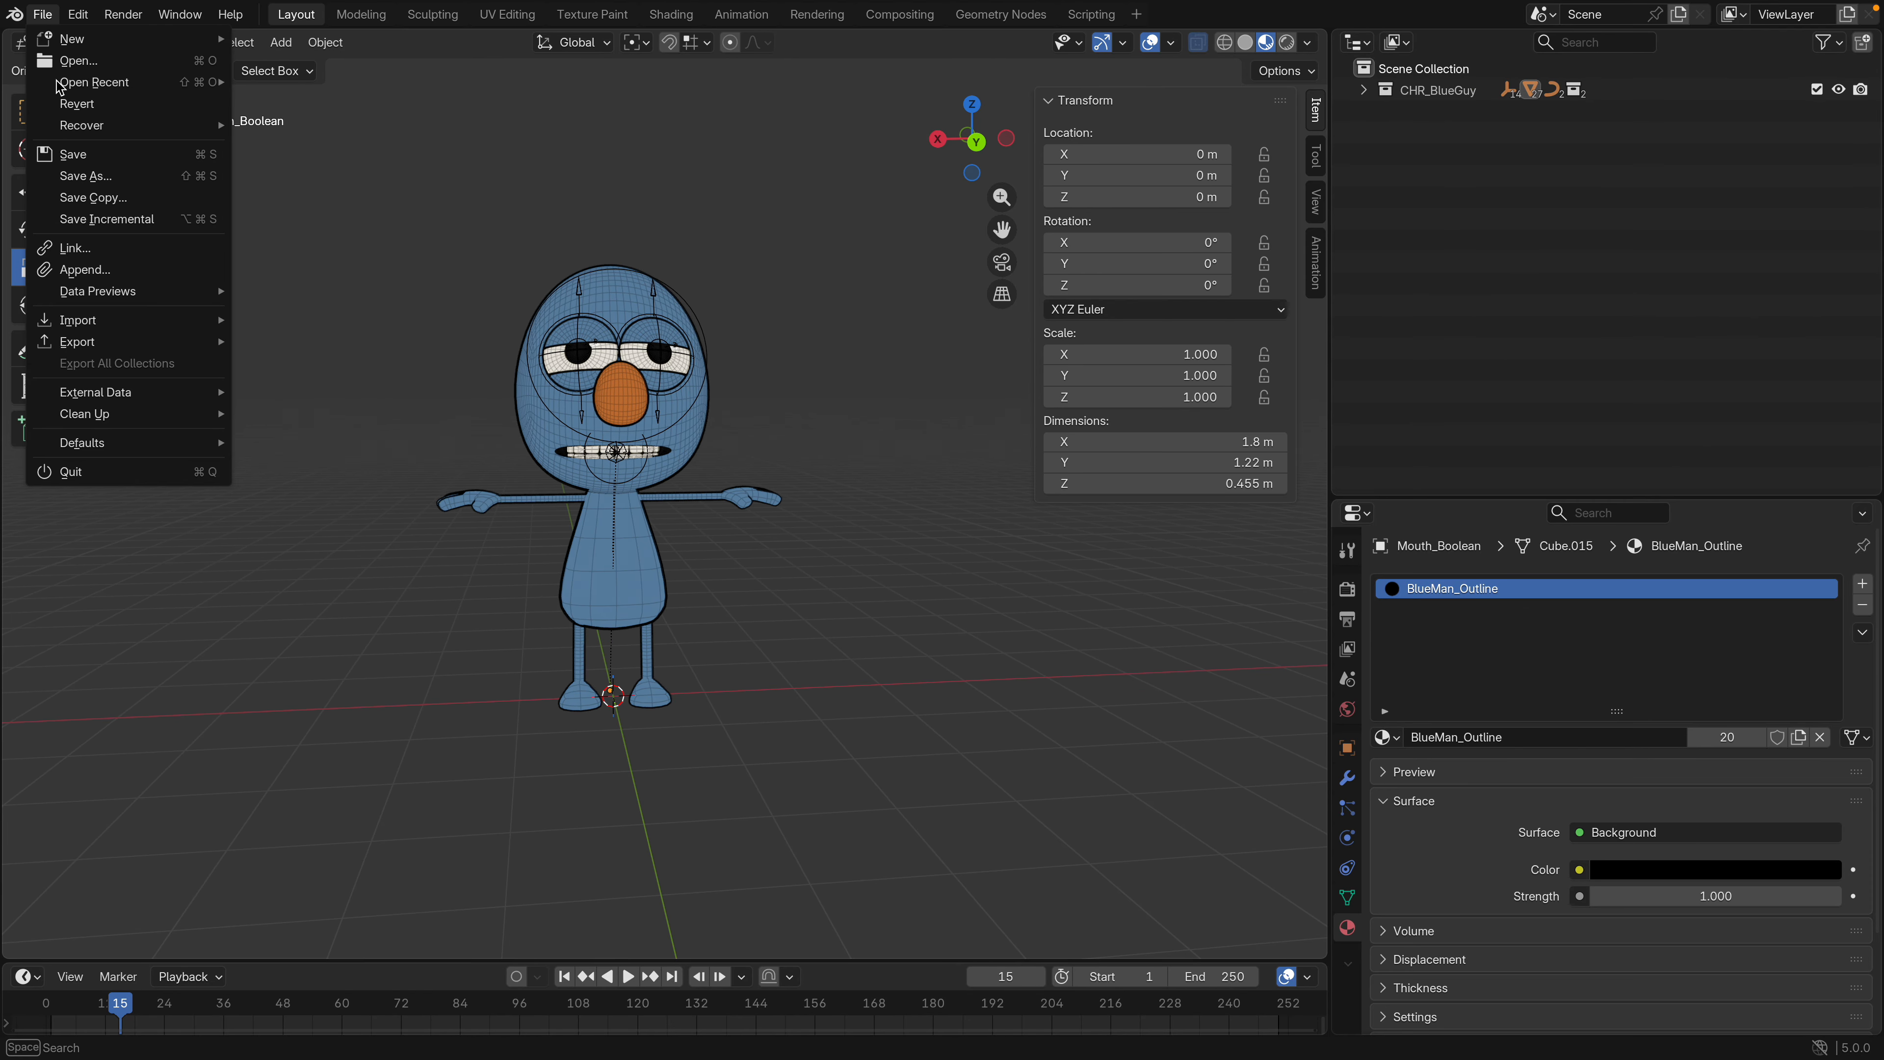
left_click(82, 61)
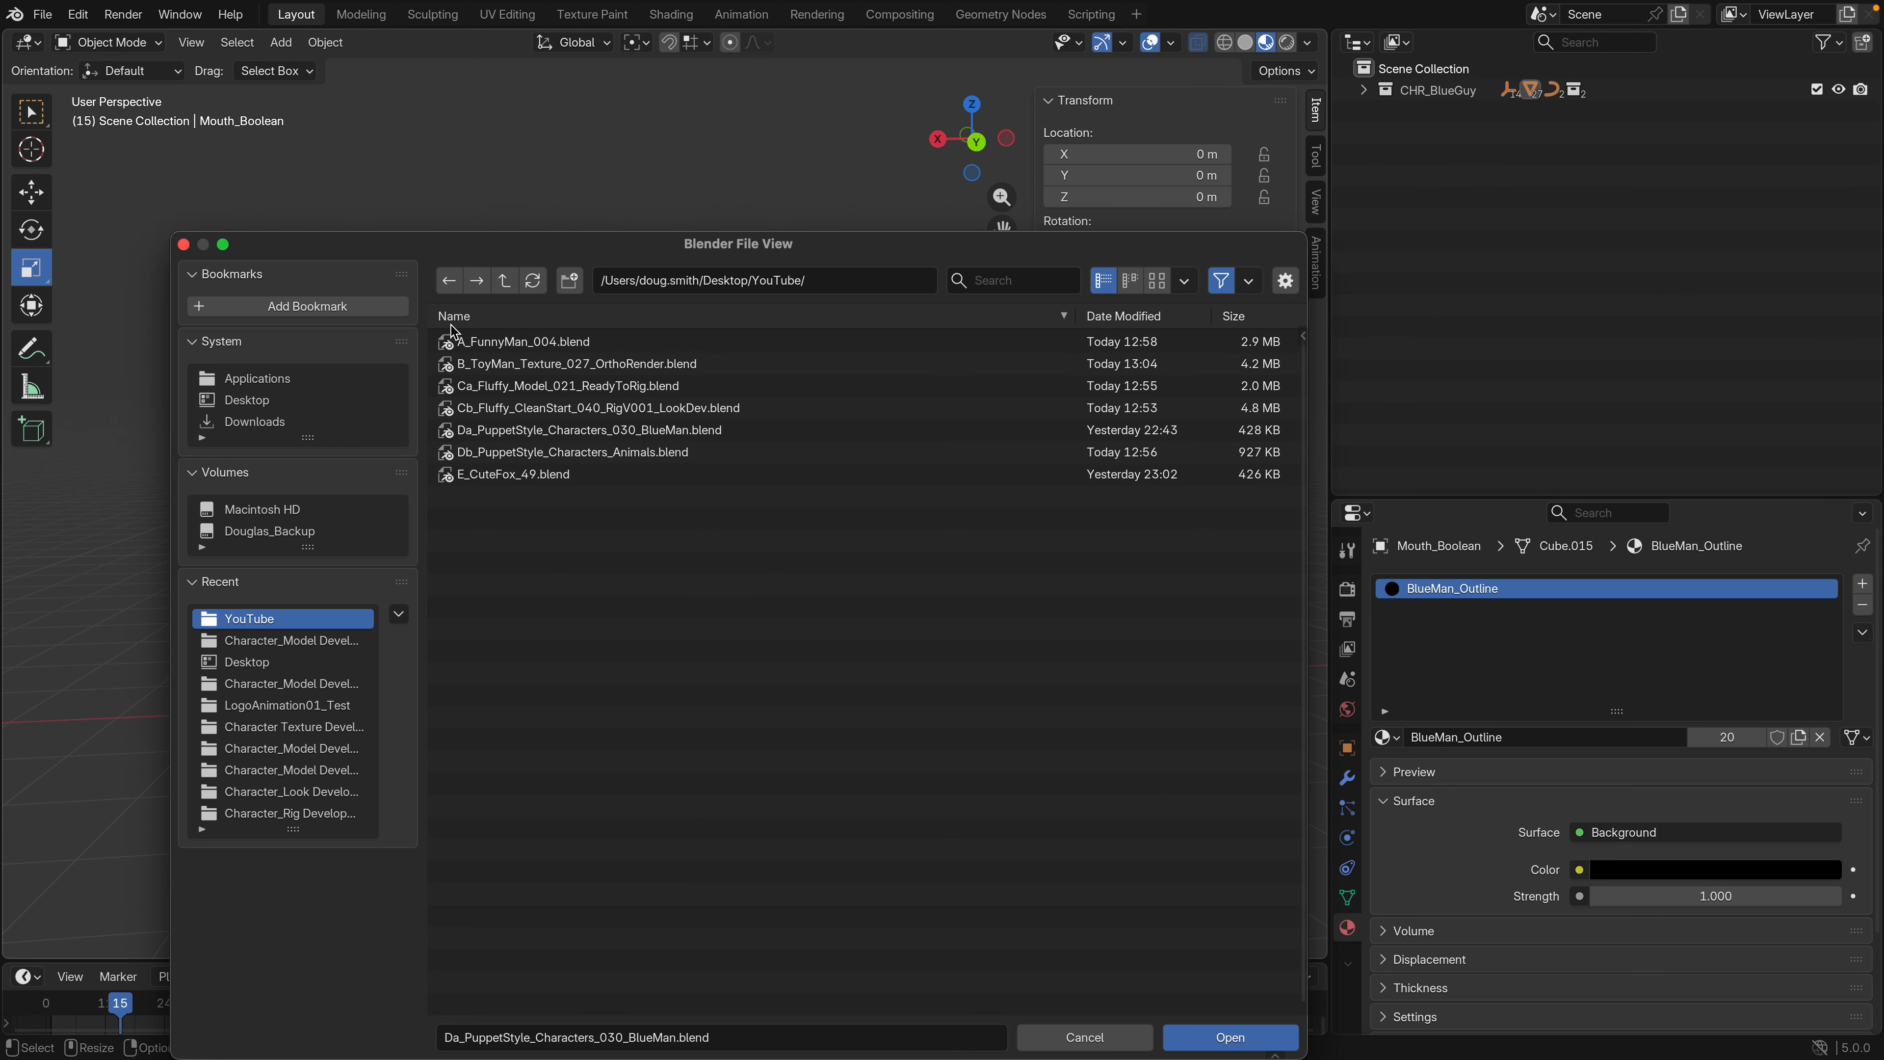
left_click(622, 437)
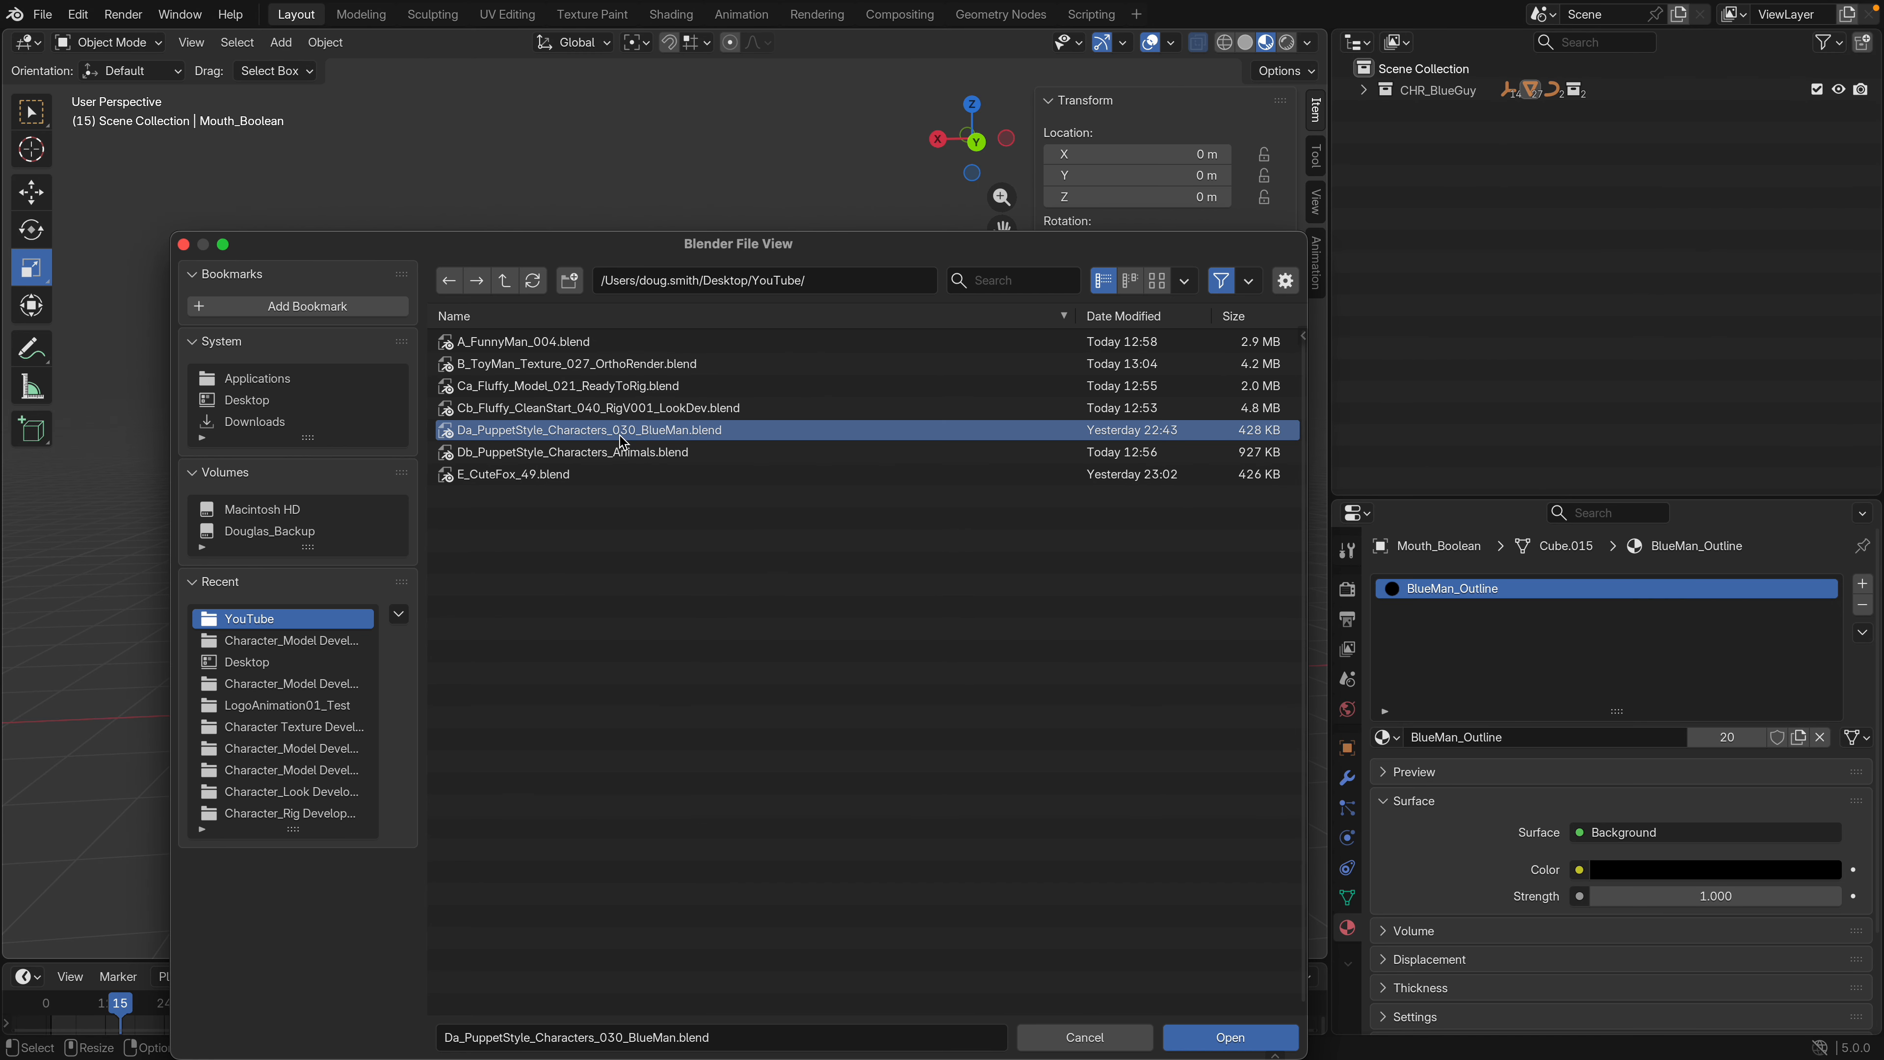
left_click(627, 455)
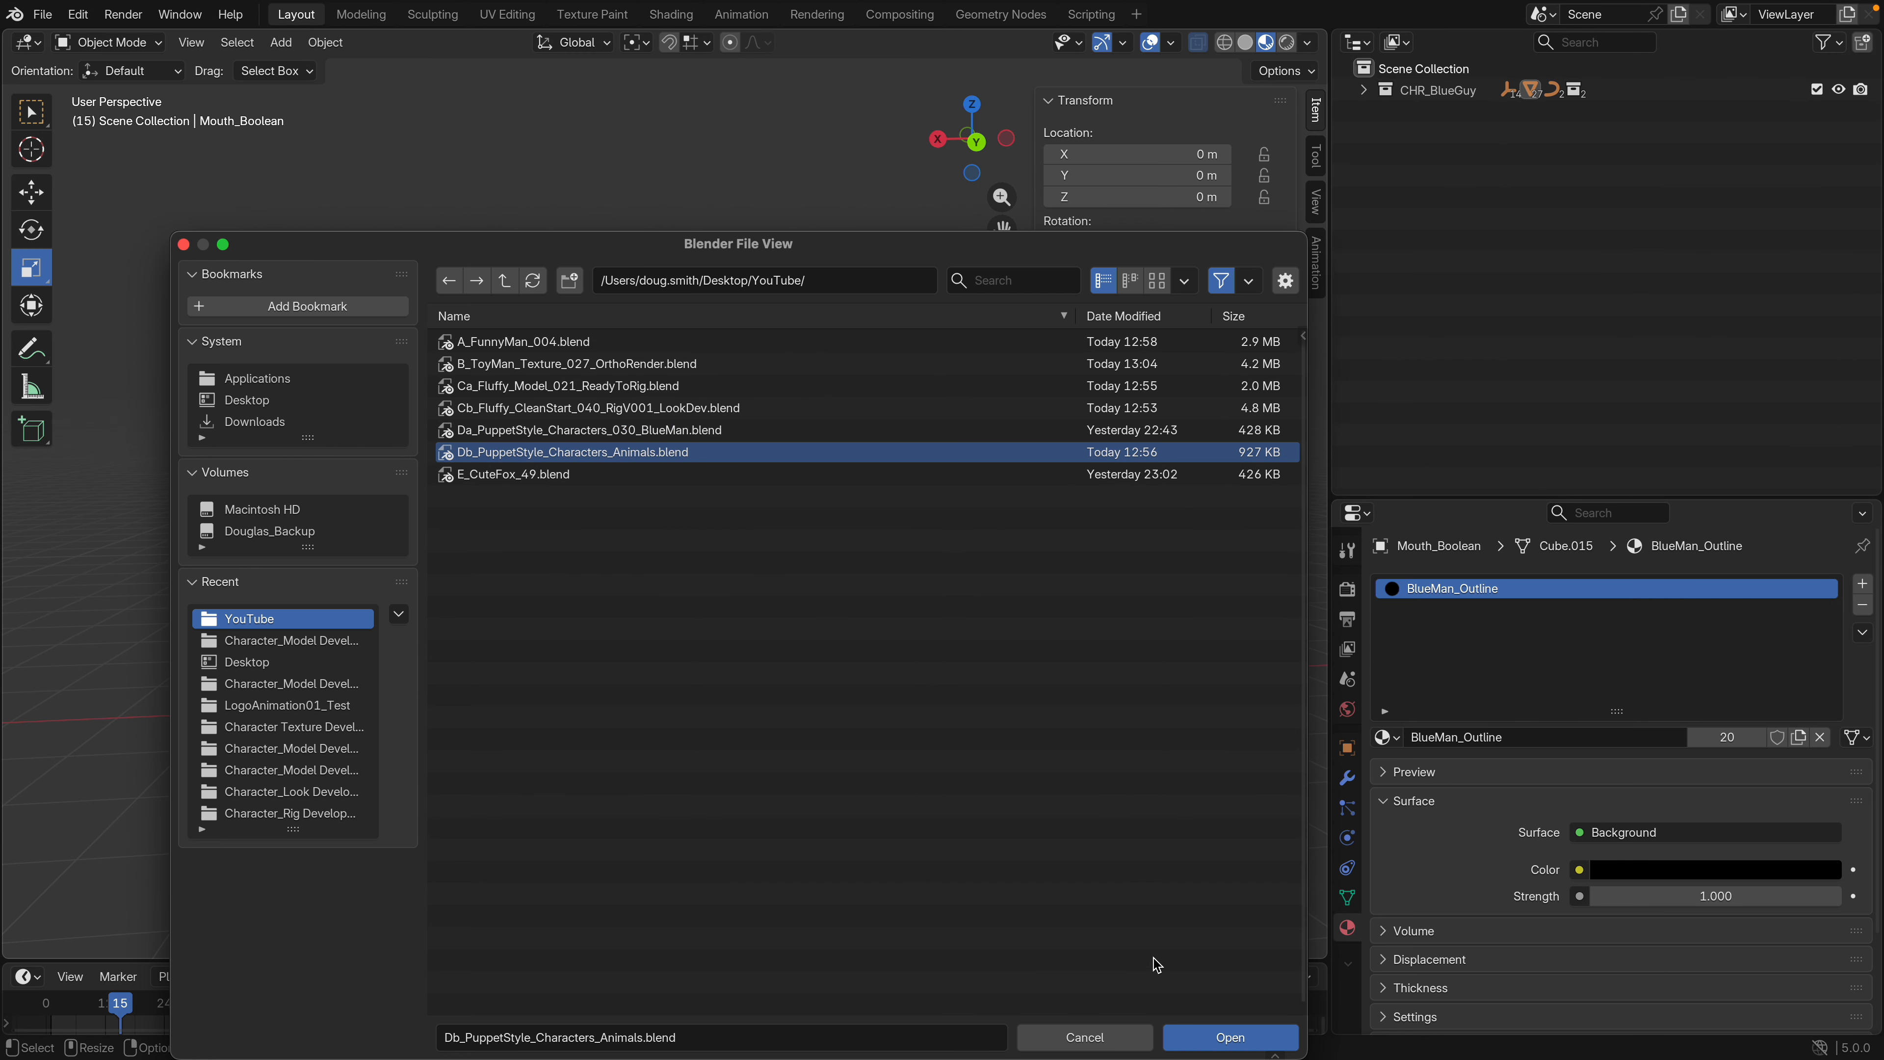
left_click(1222, 1046)
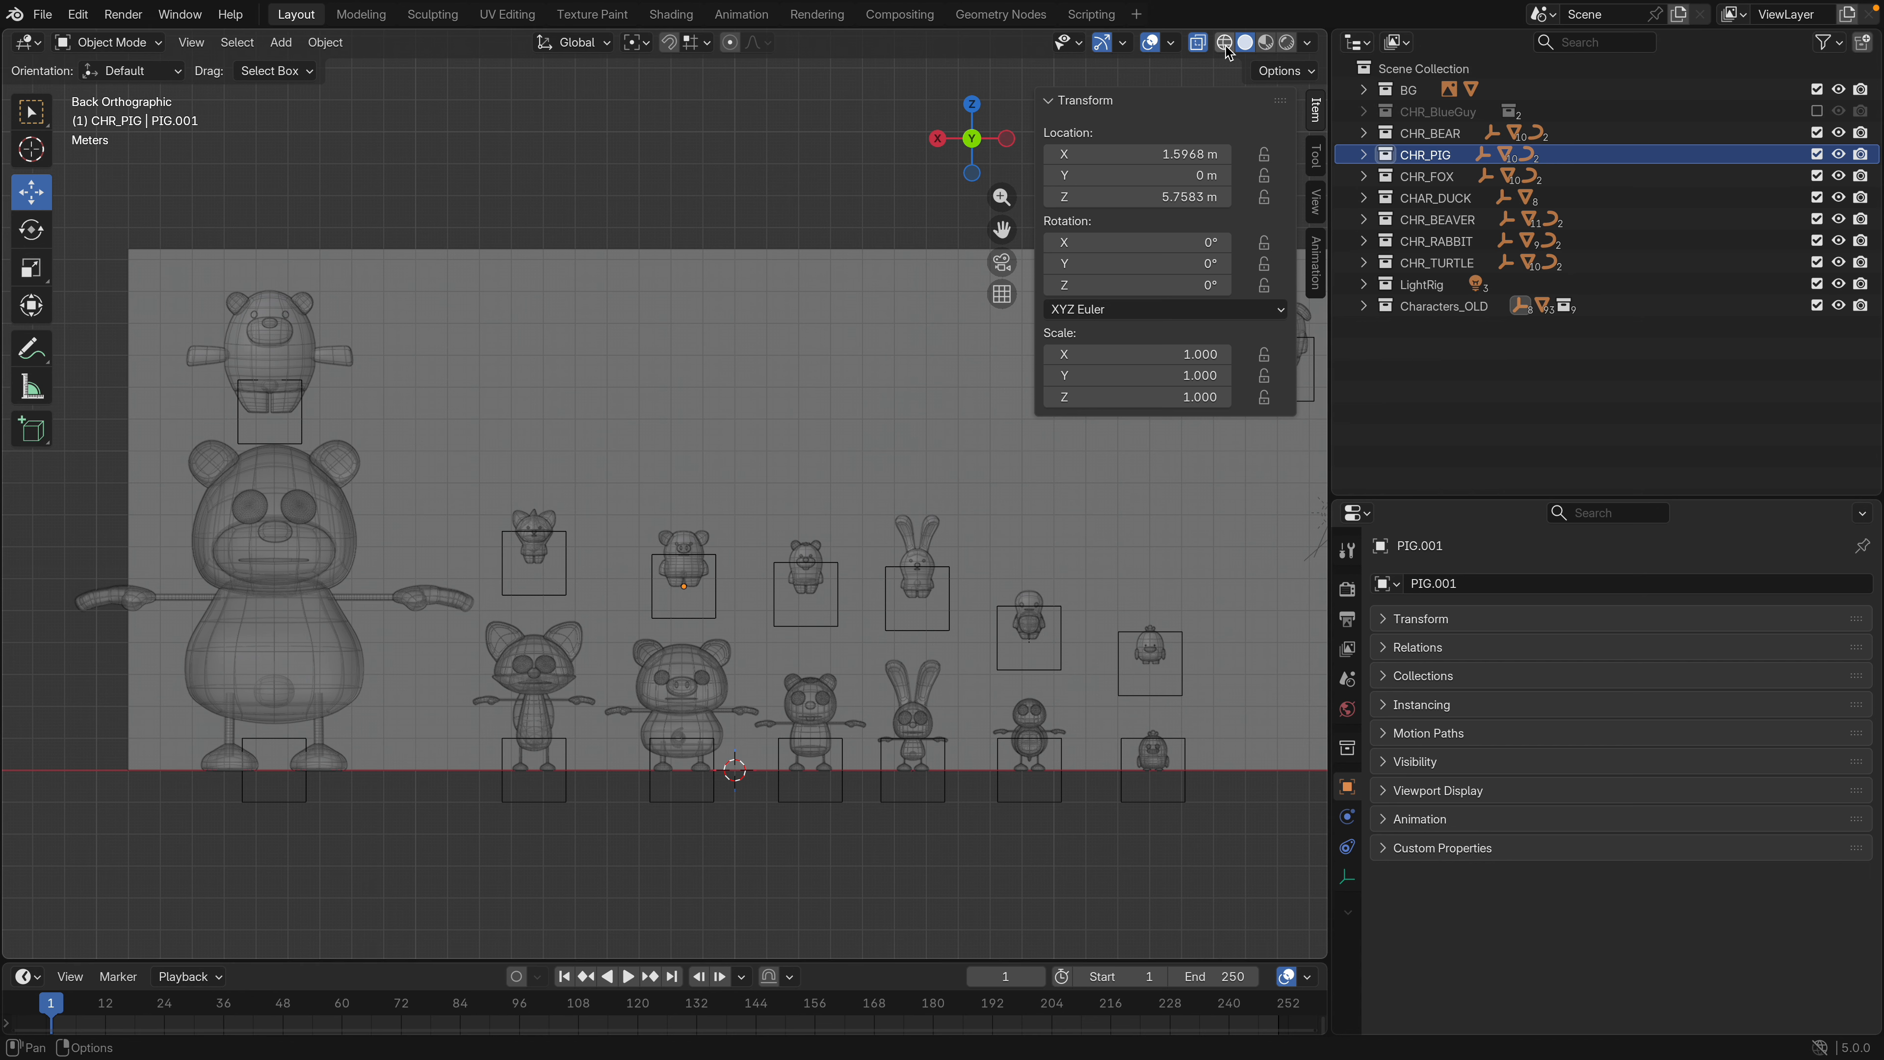
Switch the viewport to rendered shading and look over the whole lineup of old and new animal characters
left_click(1286, 43)
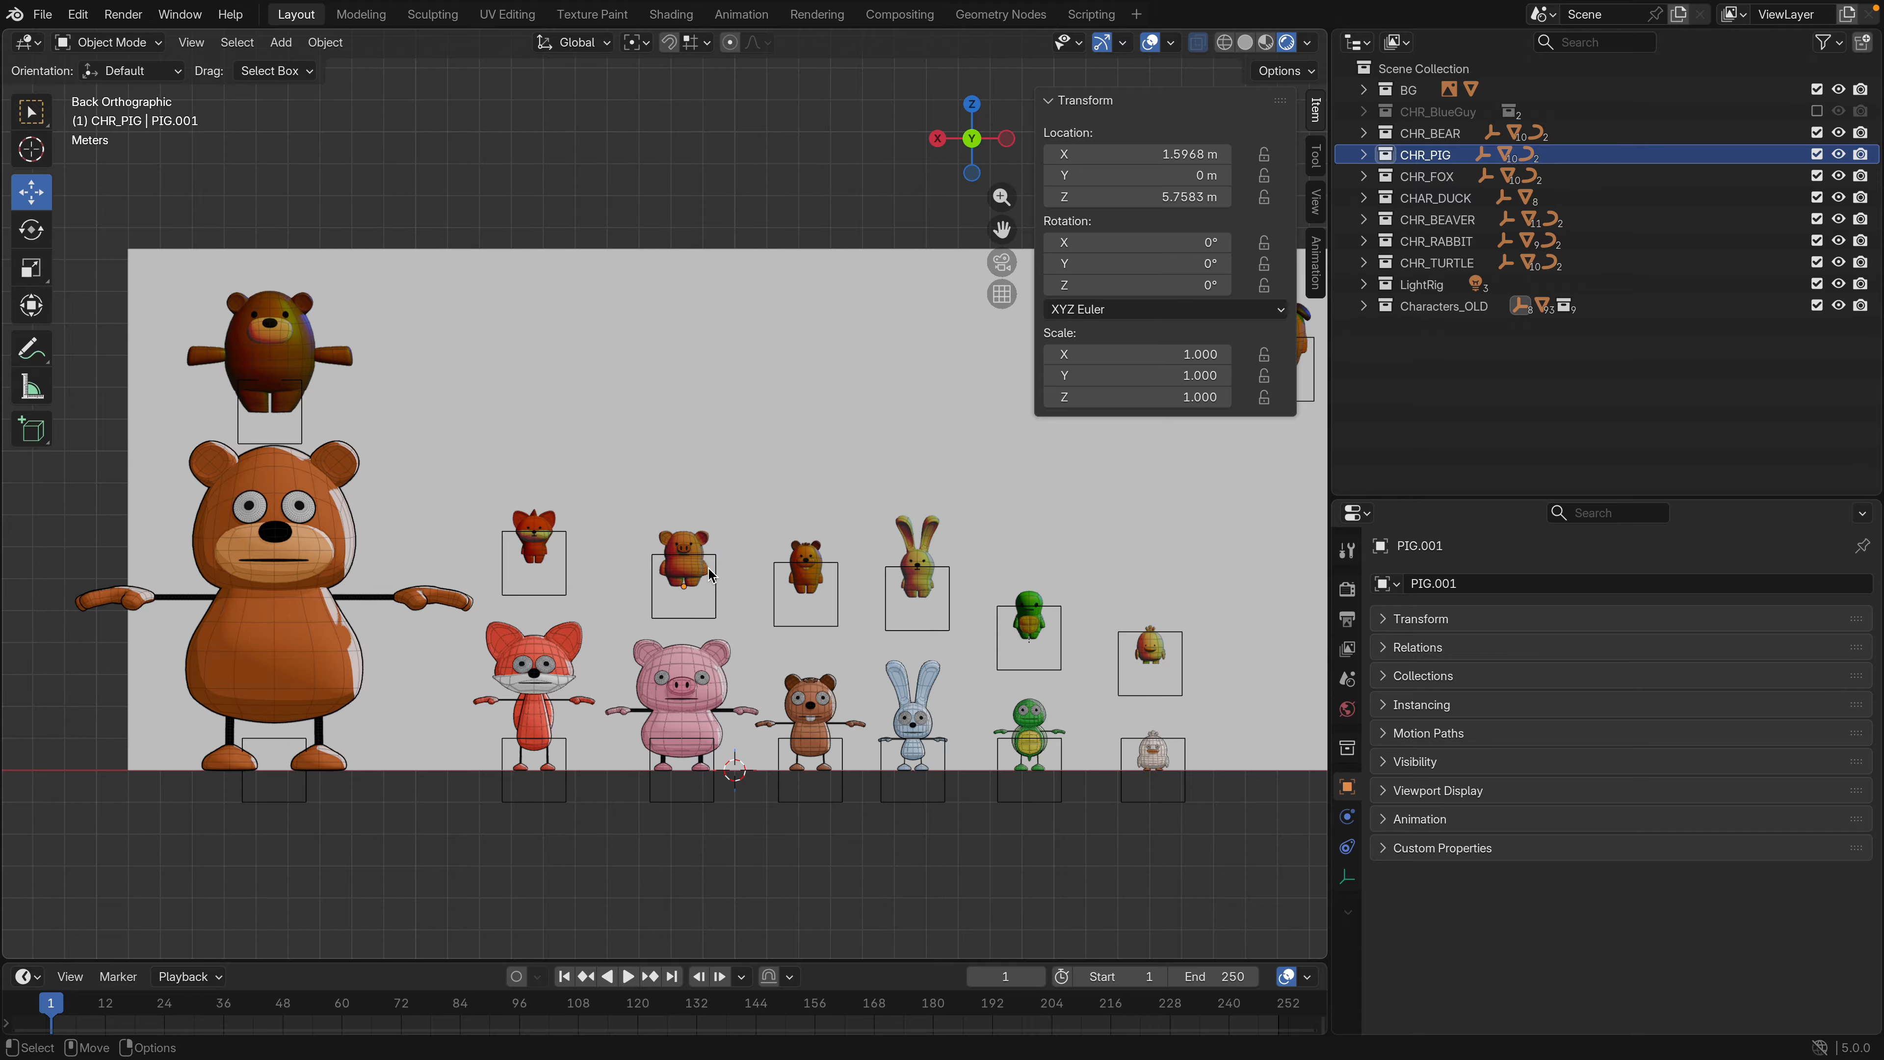
middle_click_drag(1133, 751, 808, 667, "ctrl")
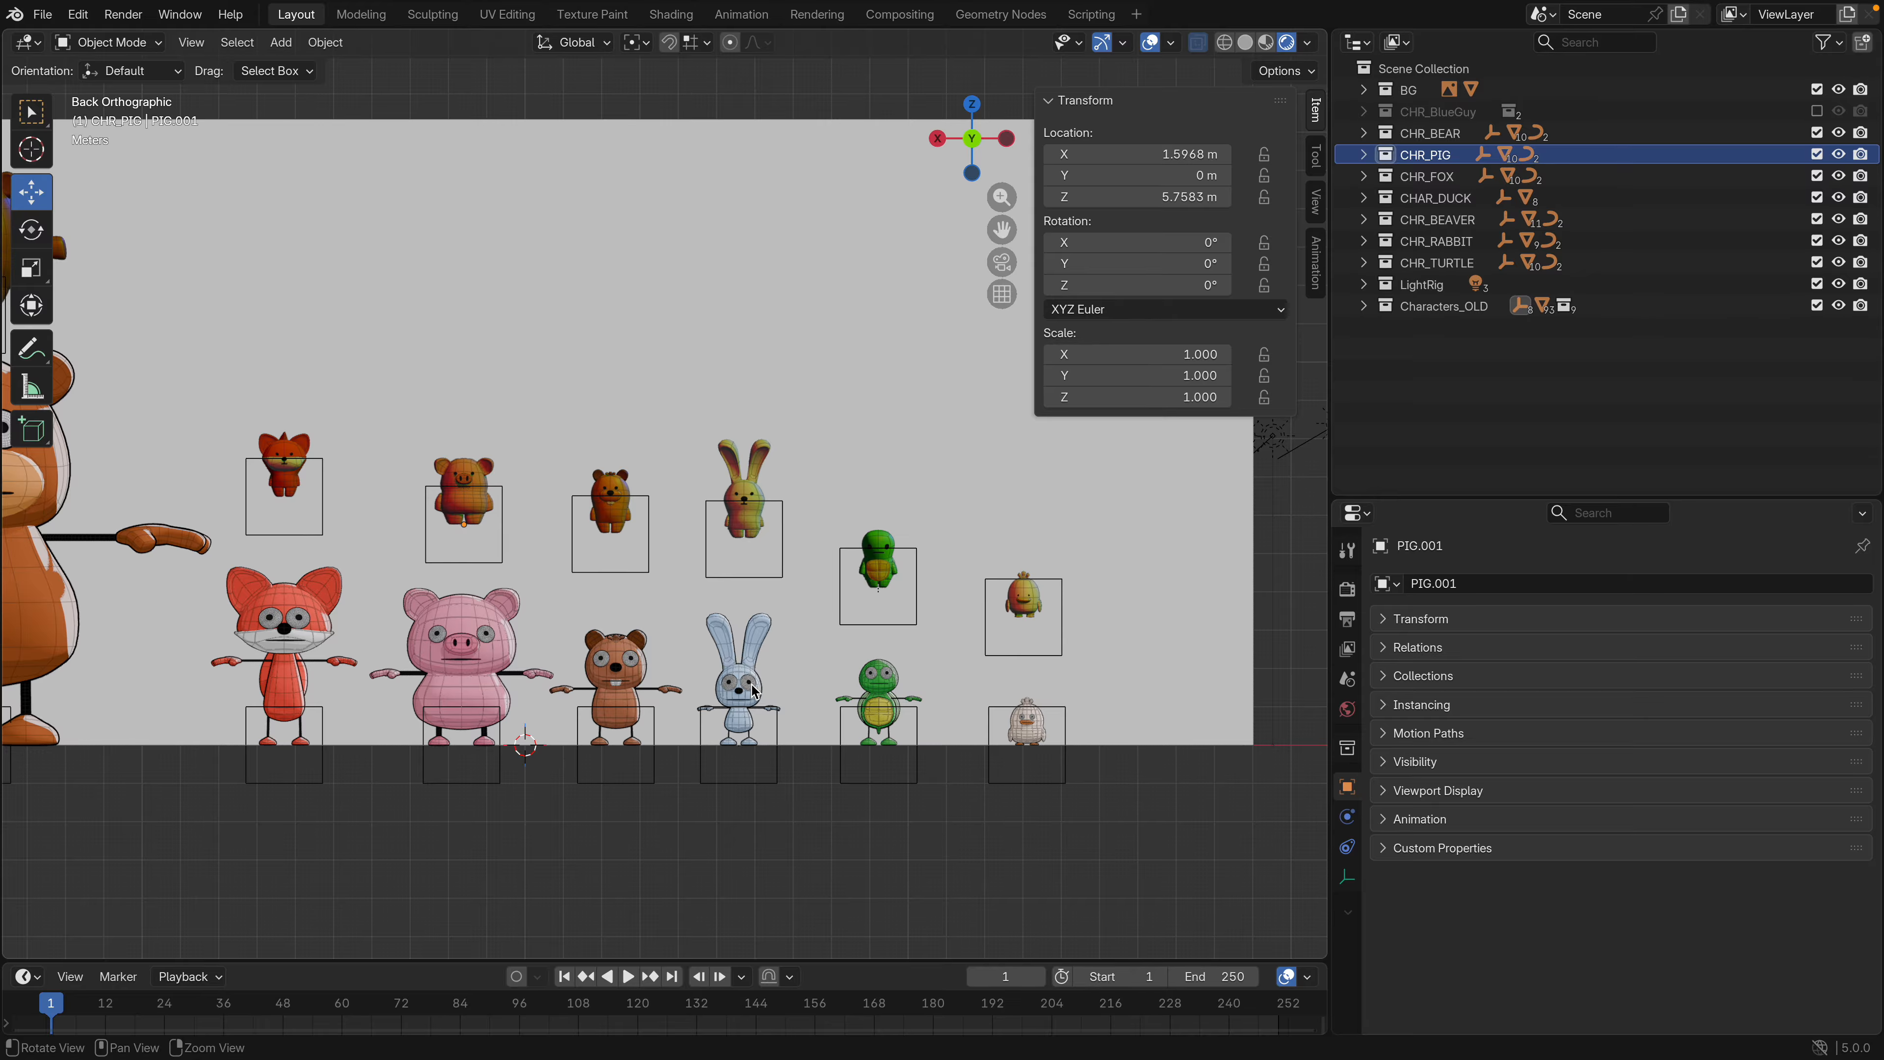
middle_click_drag(592, 719, 830, 710, "alt")
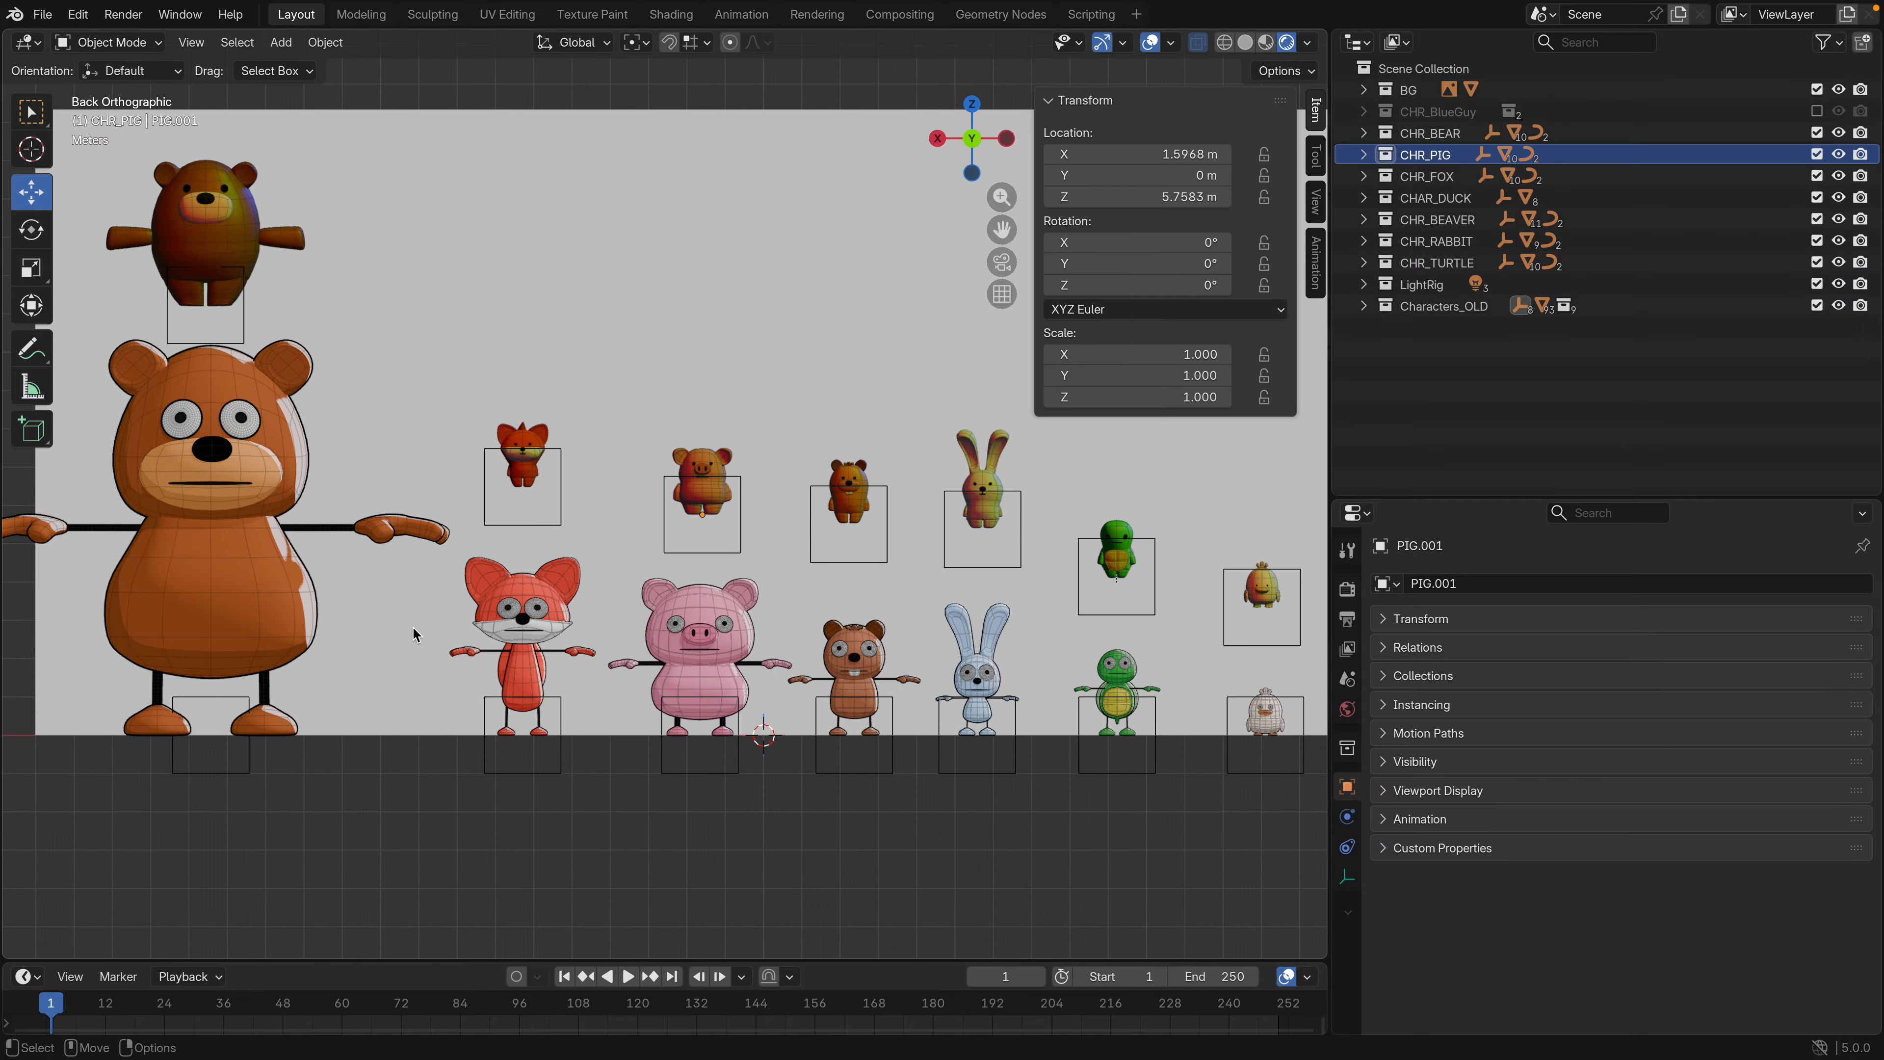
scroll(487, 715, "down", 2)
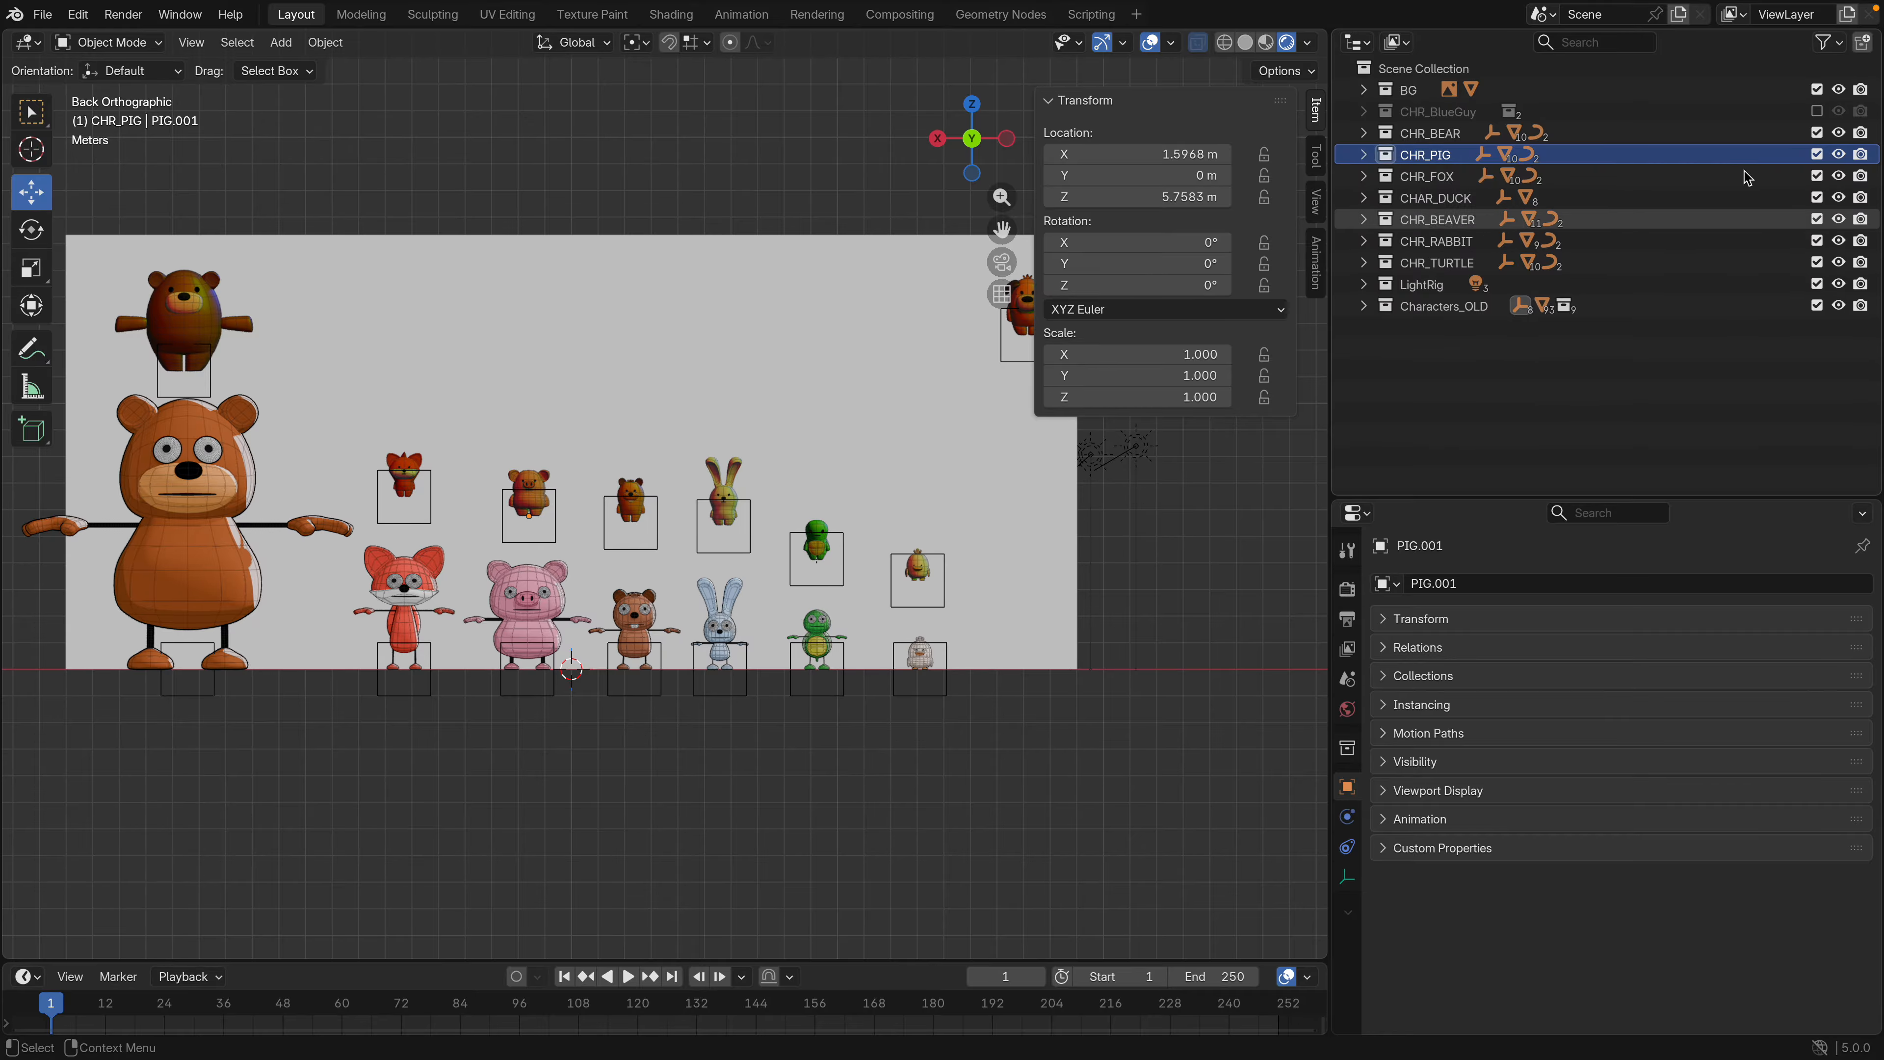
Enable the CHR_BlueGuy collection to compare the blue character with the animals, and exclude it again
left_click(1816, 110)
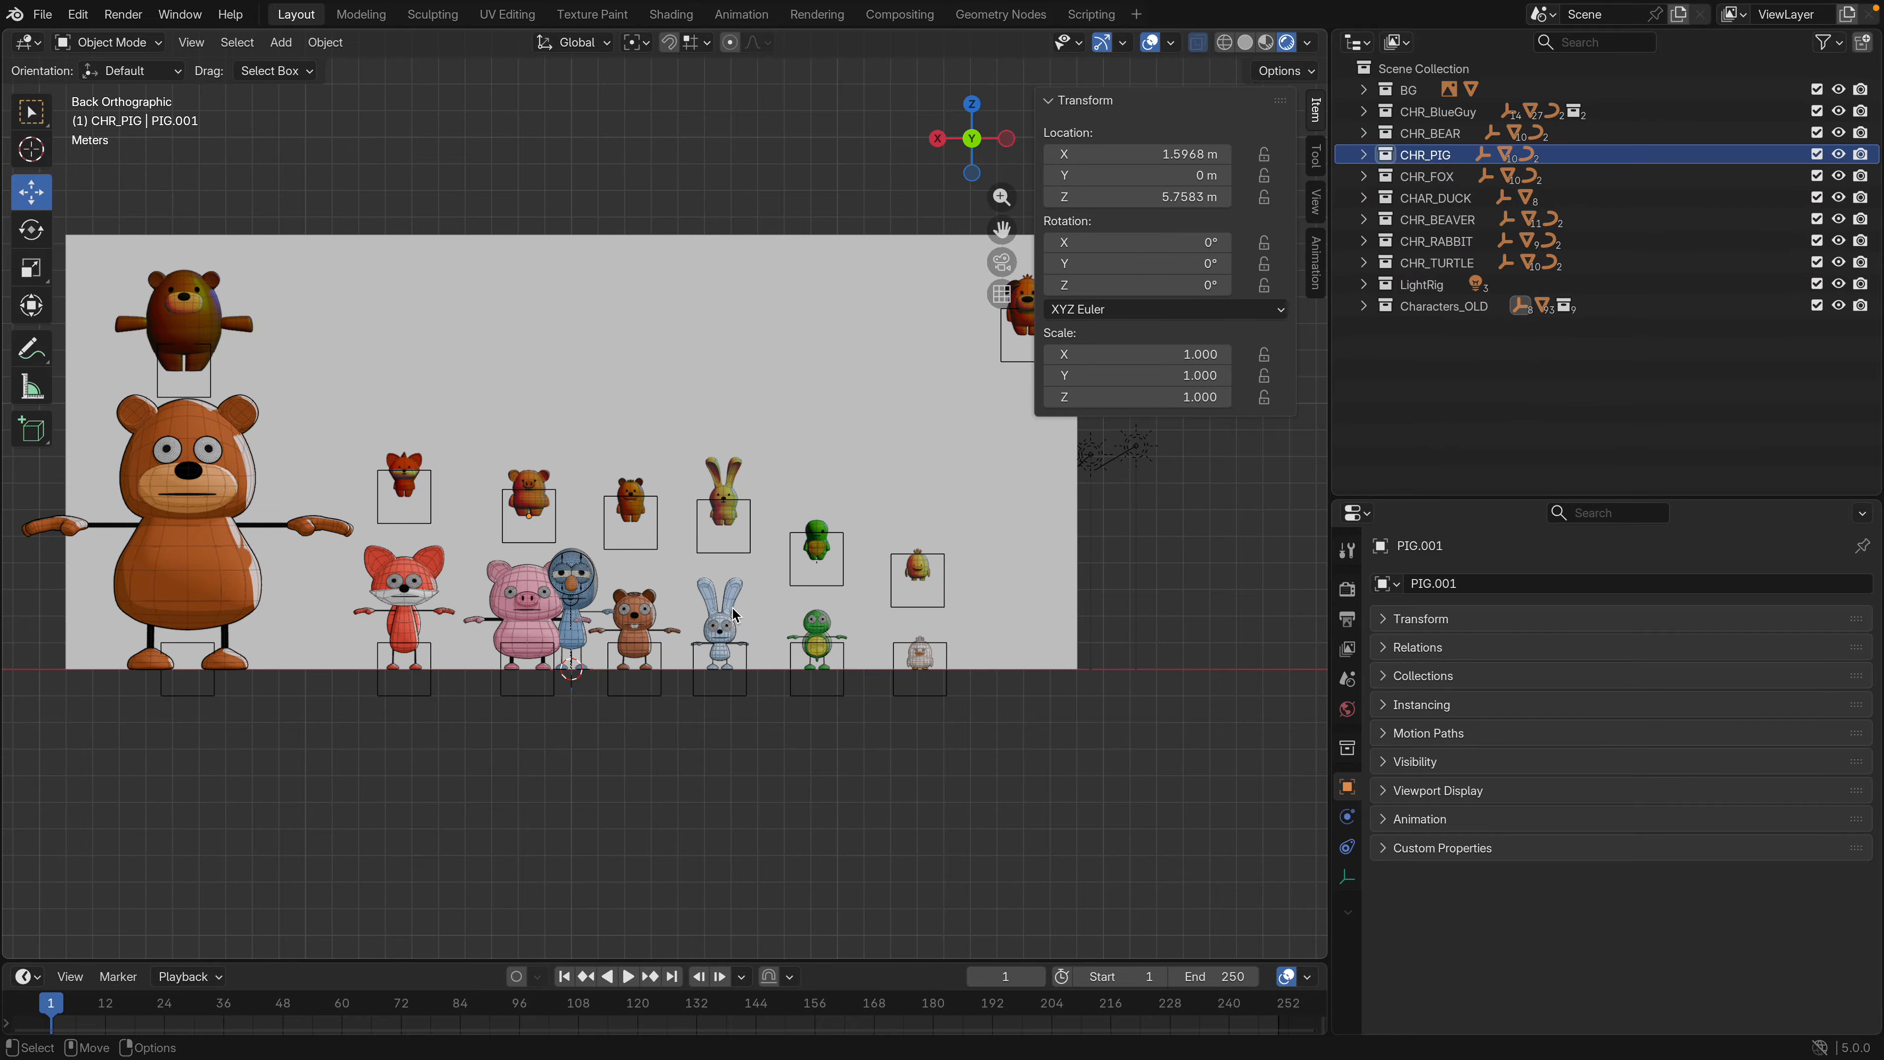
scroll(795, 536, "up", 4)
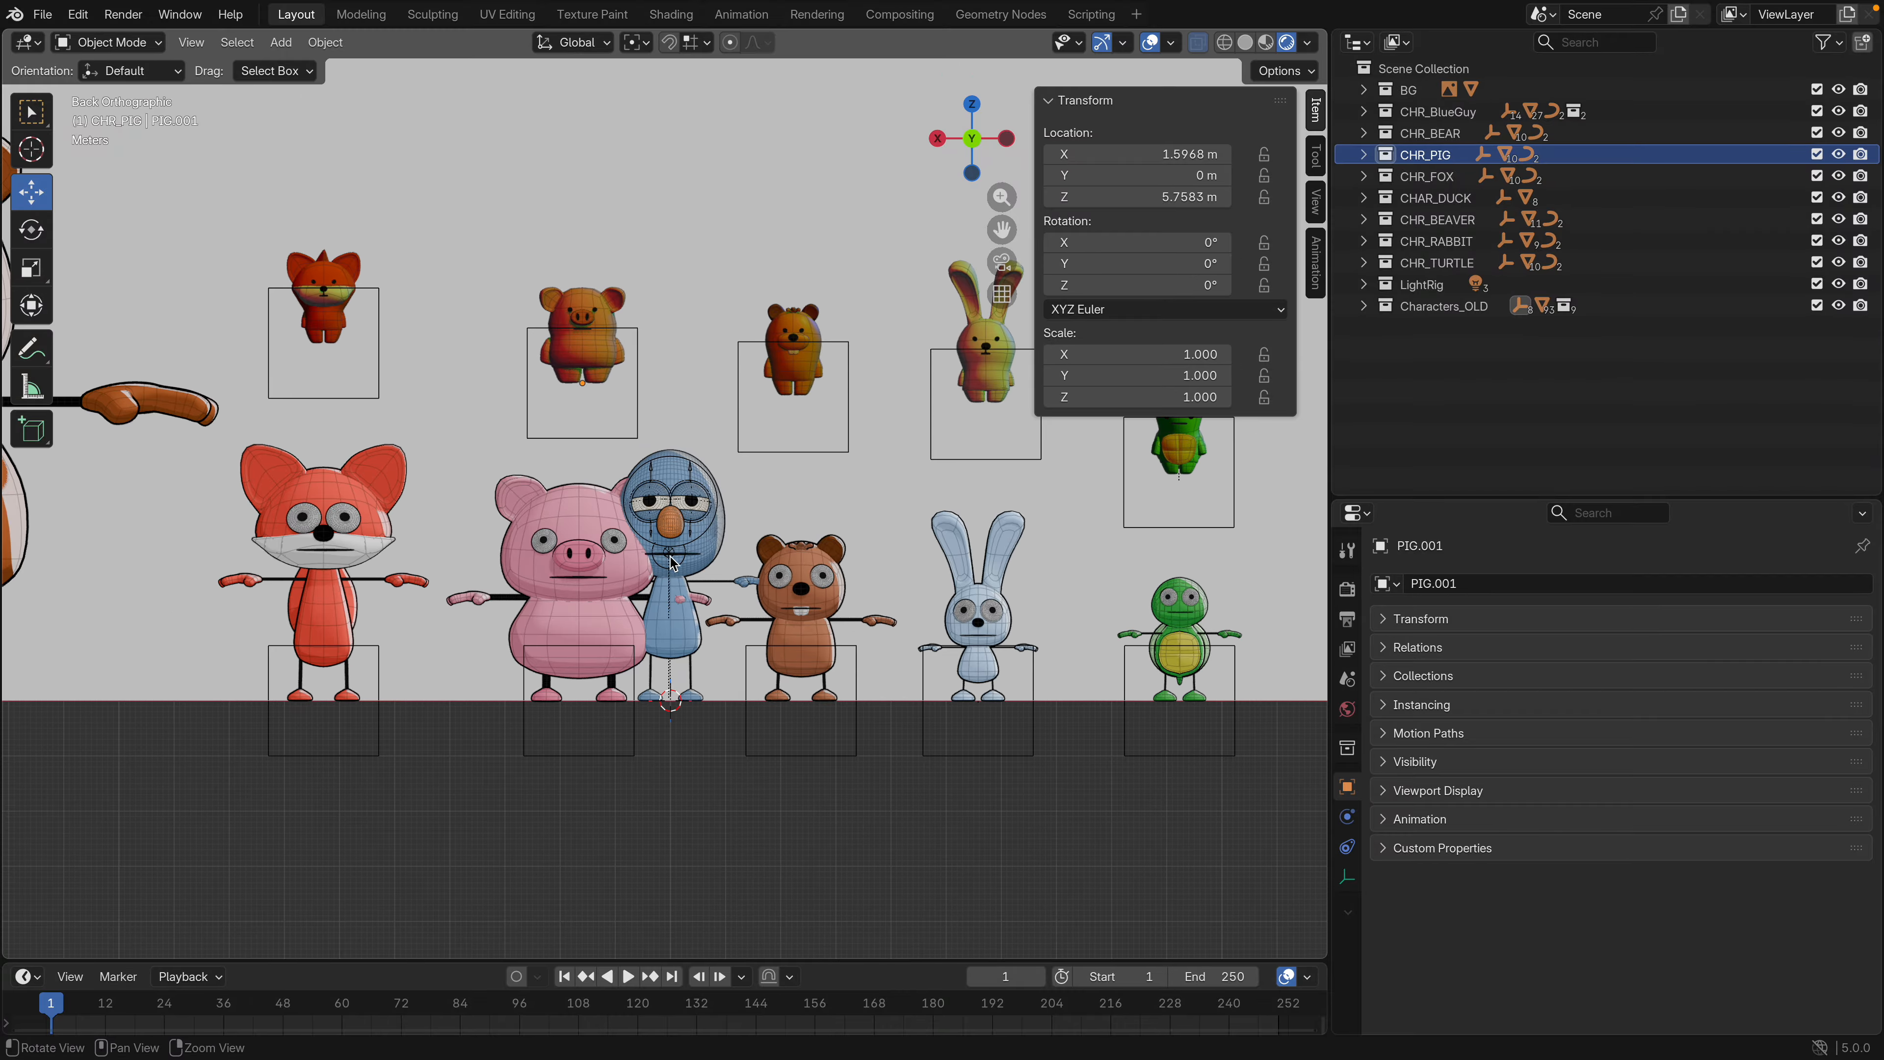
scroll(363, 555, "down", 2)
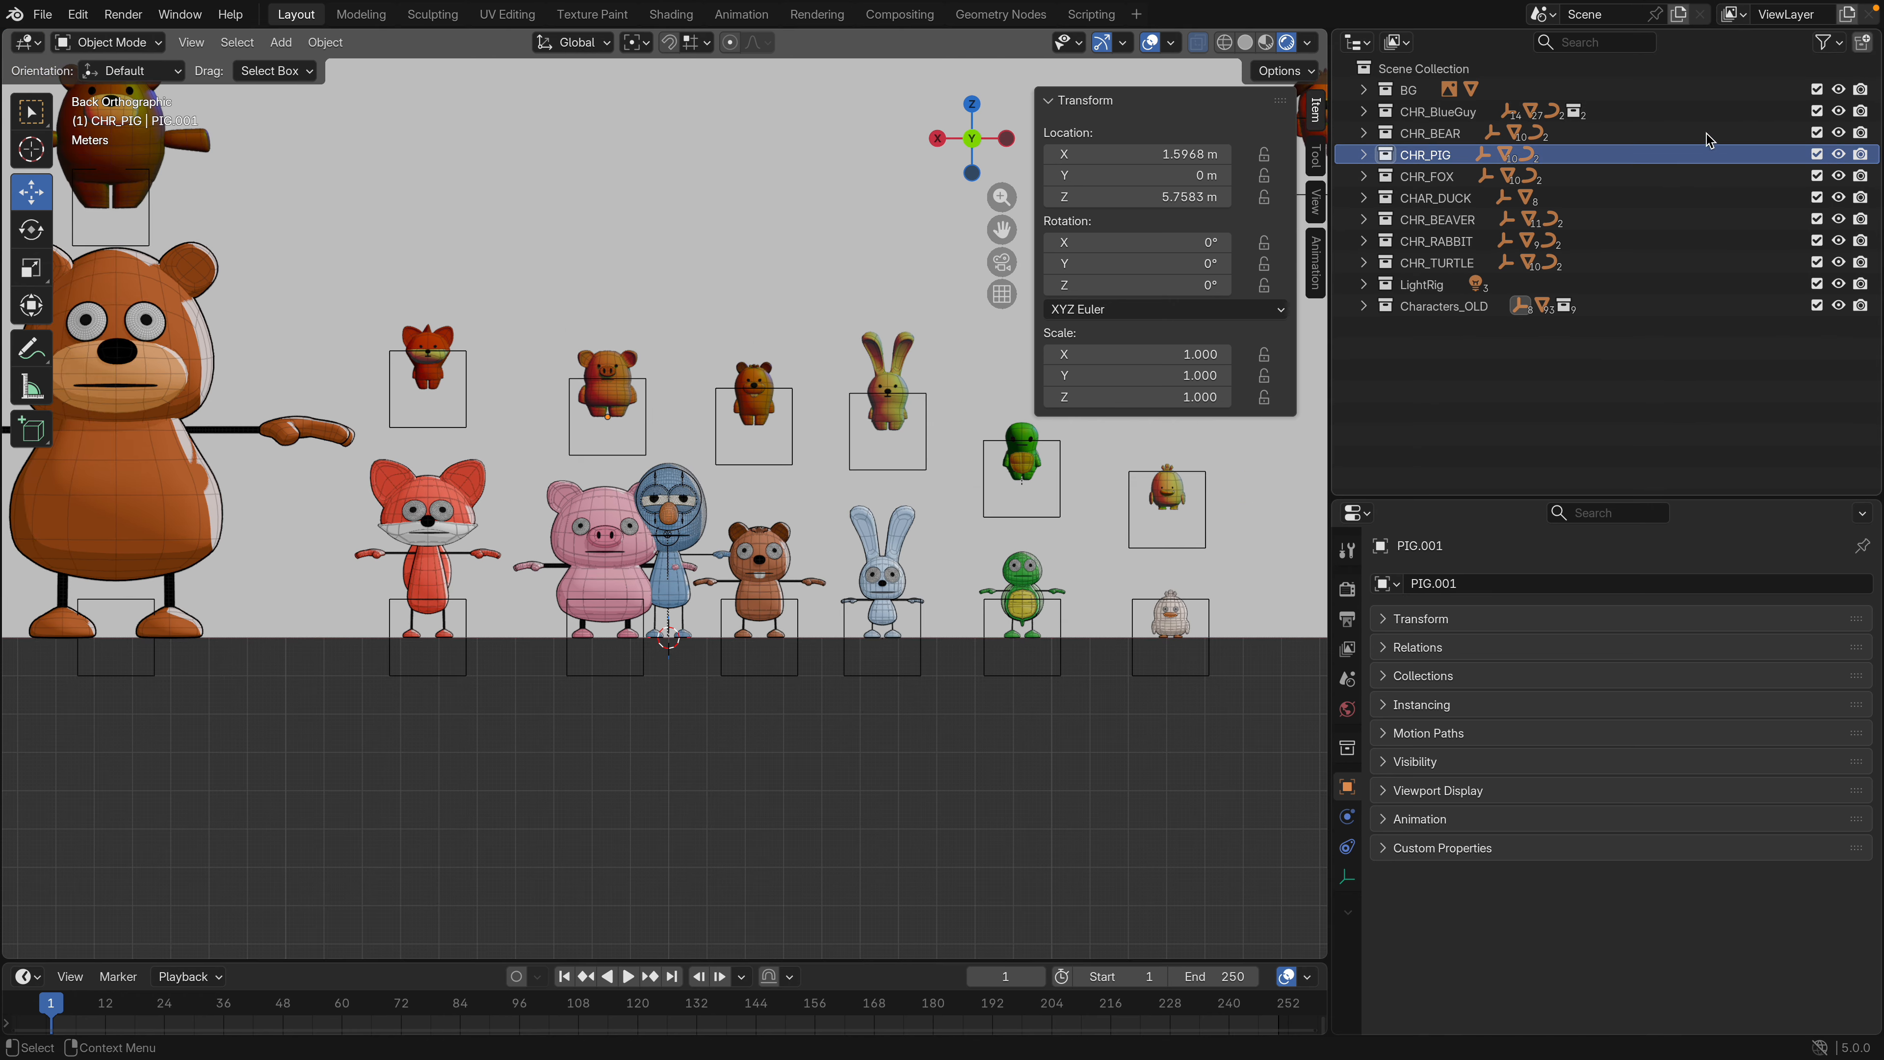
scroll(578, 535, "down", 3)
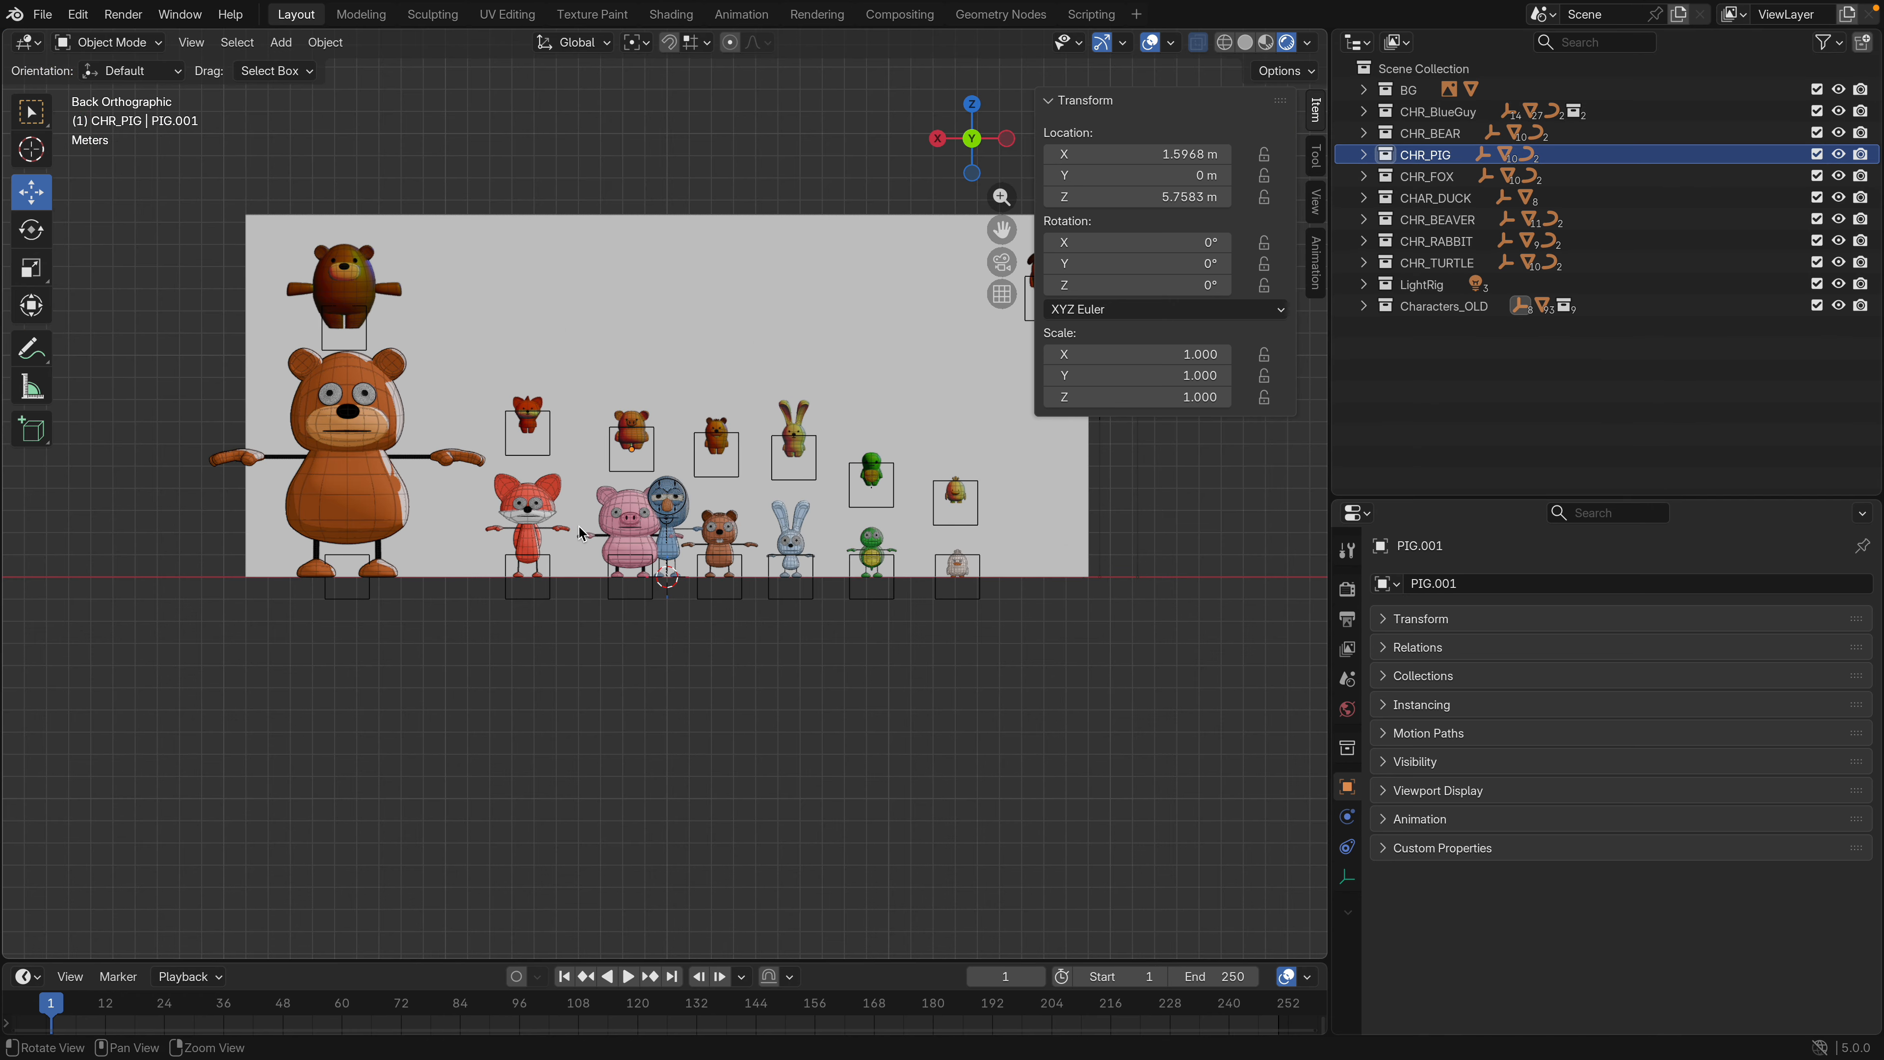
middle_click_drag(676, 519, 597, 548, "alt")
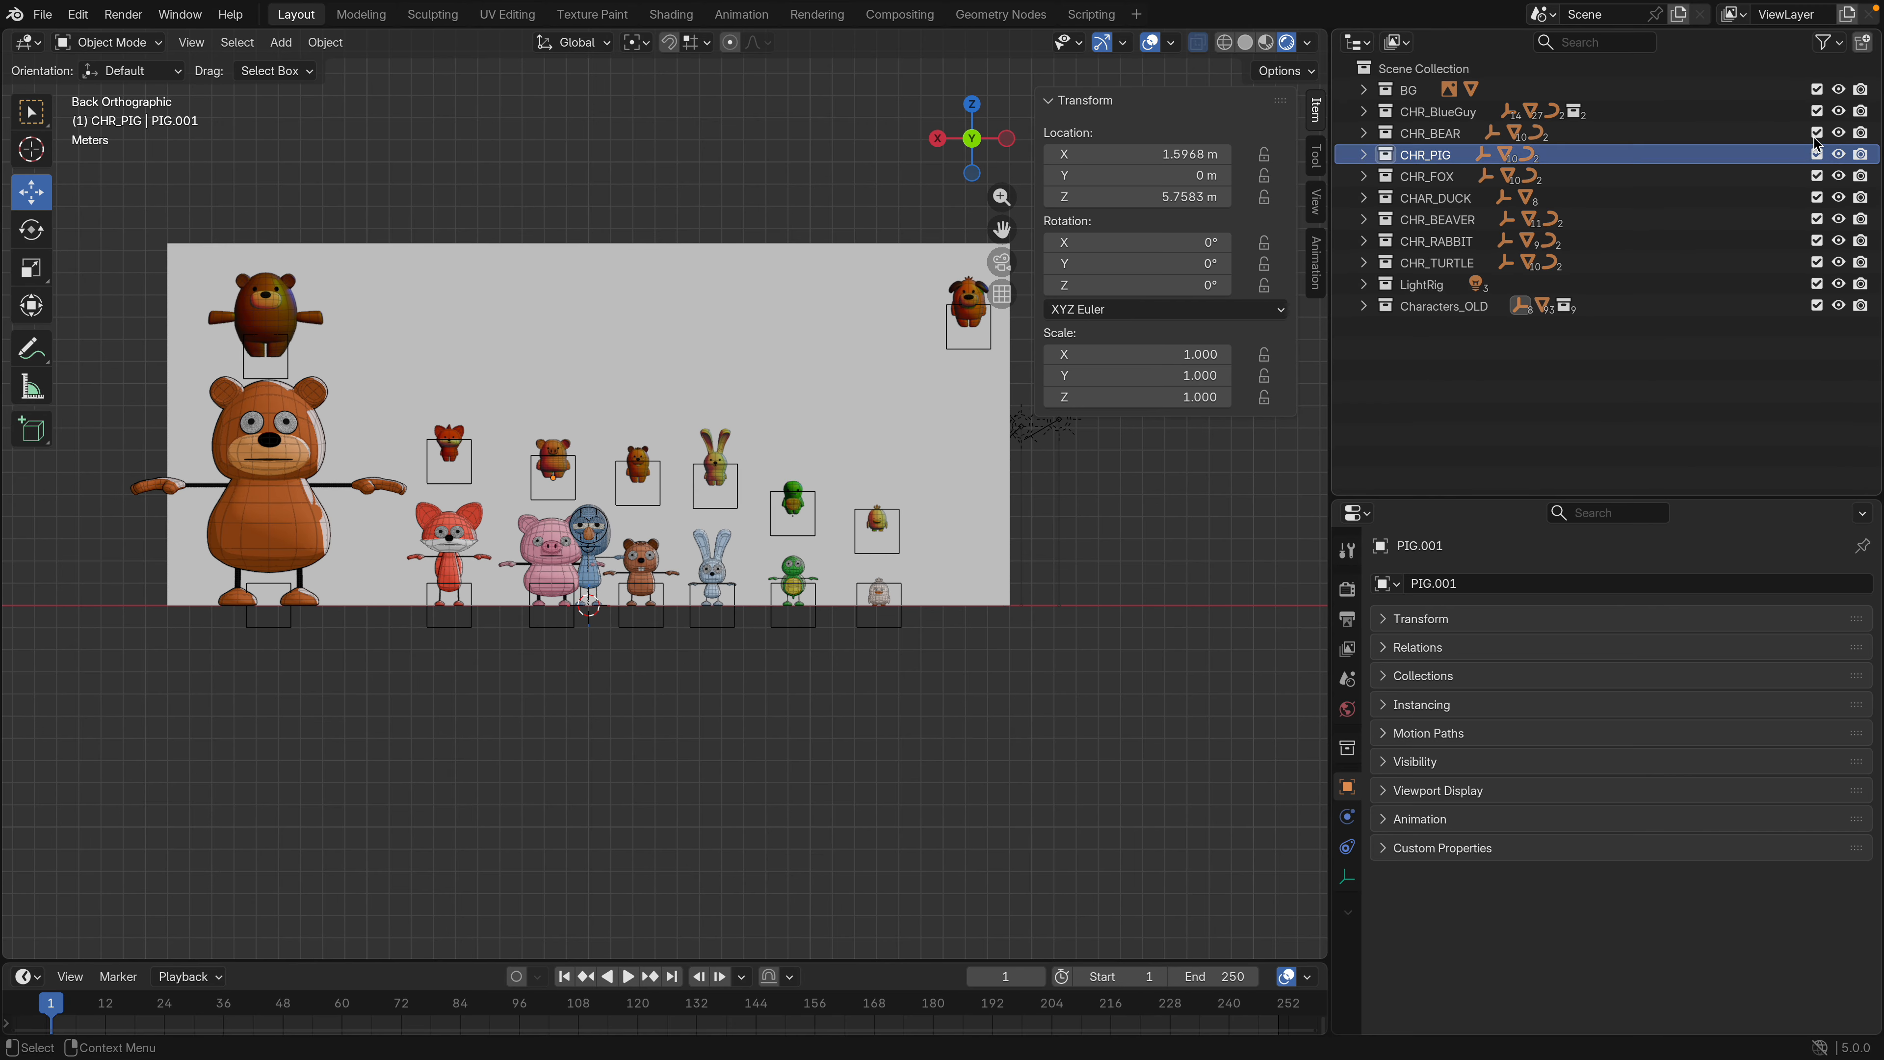
left_click(1816, 111)
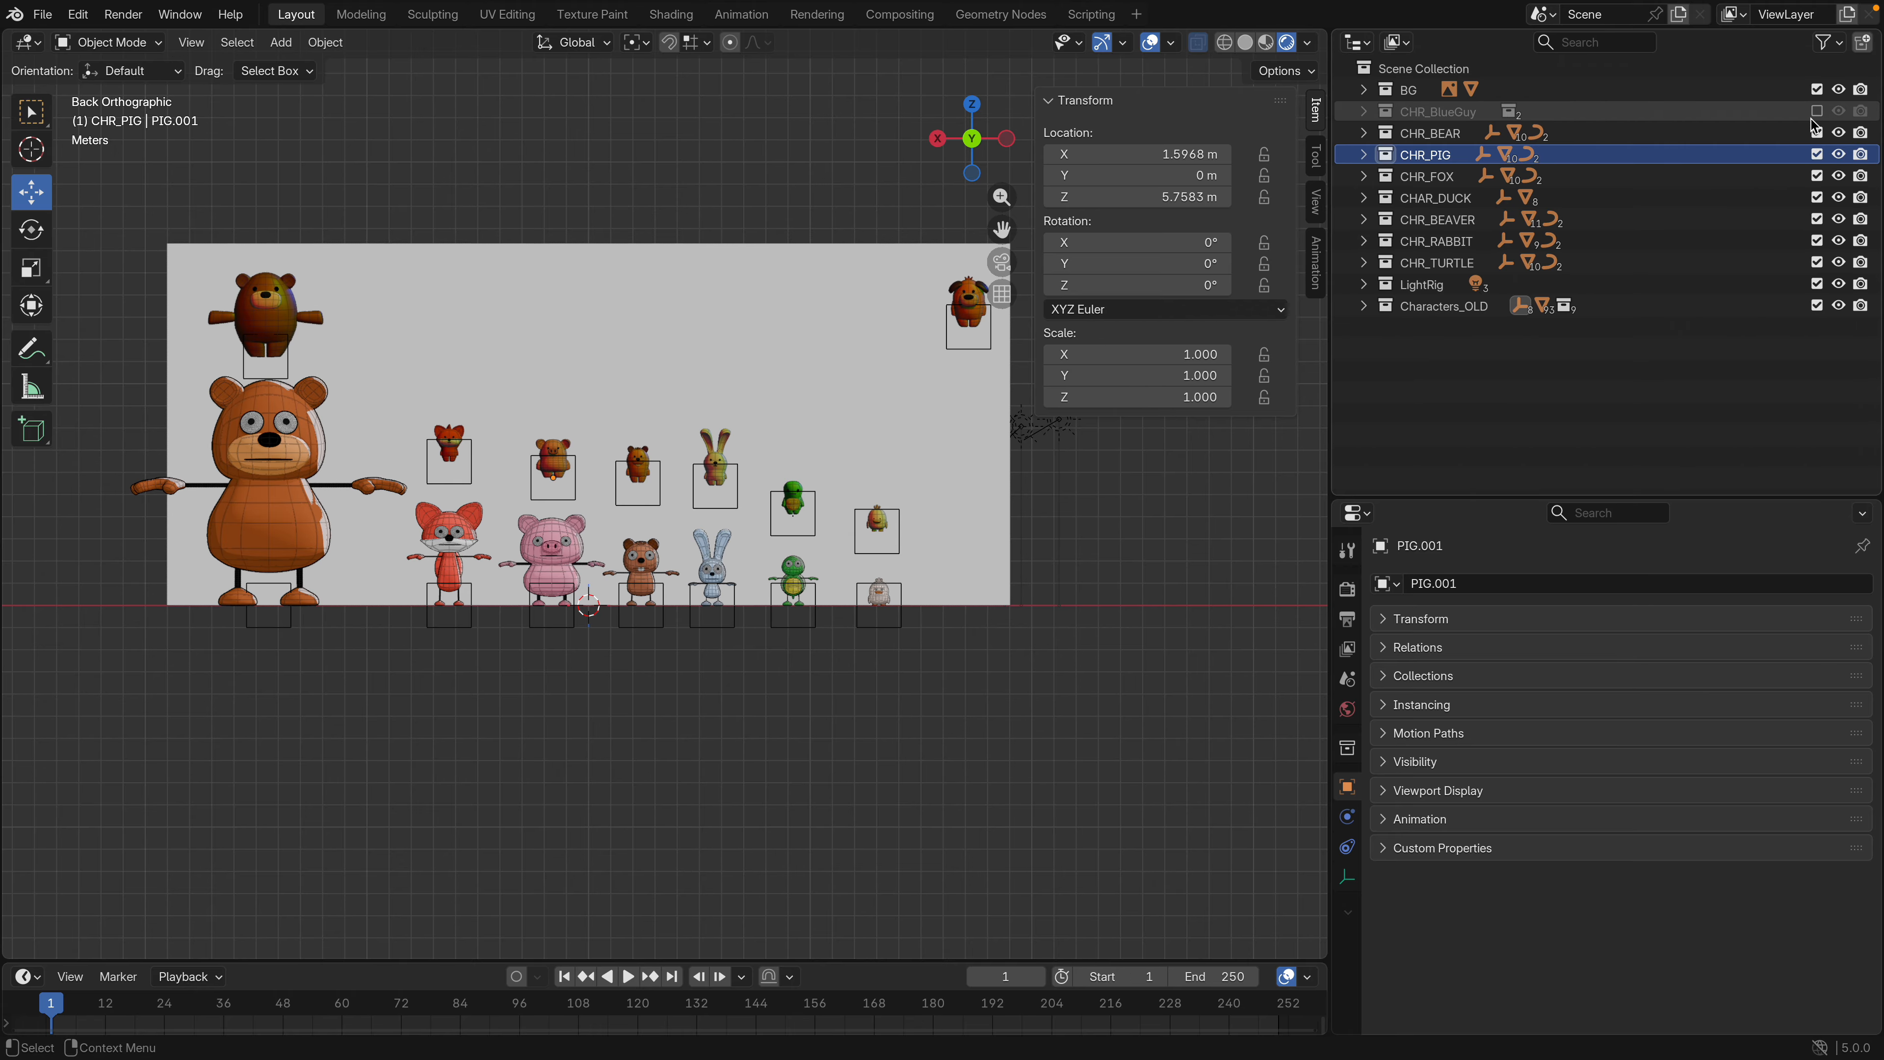
View the animal lineup and its backdrop in perspective and select the large bear's body
scroll(742, 525, "up", 1)
scroll(740, 525, "down", 2)
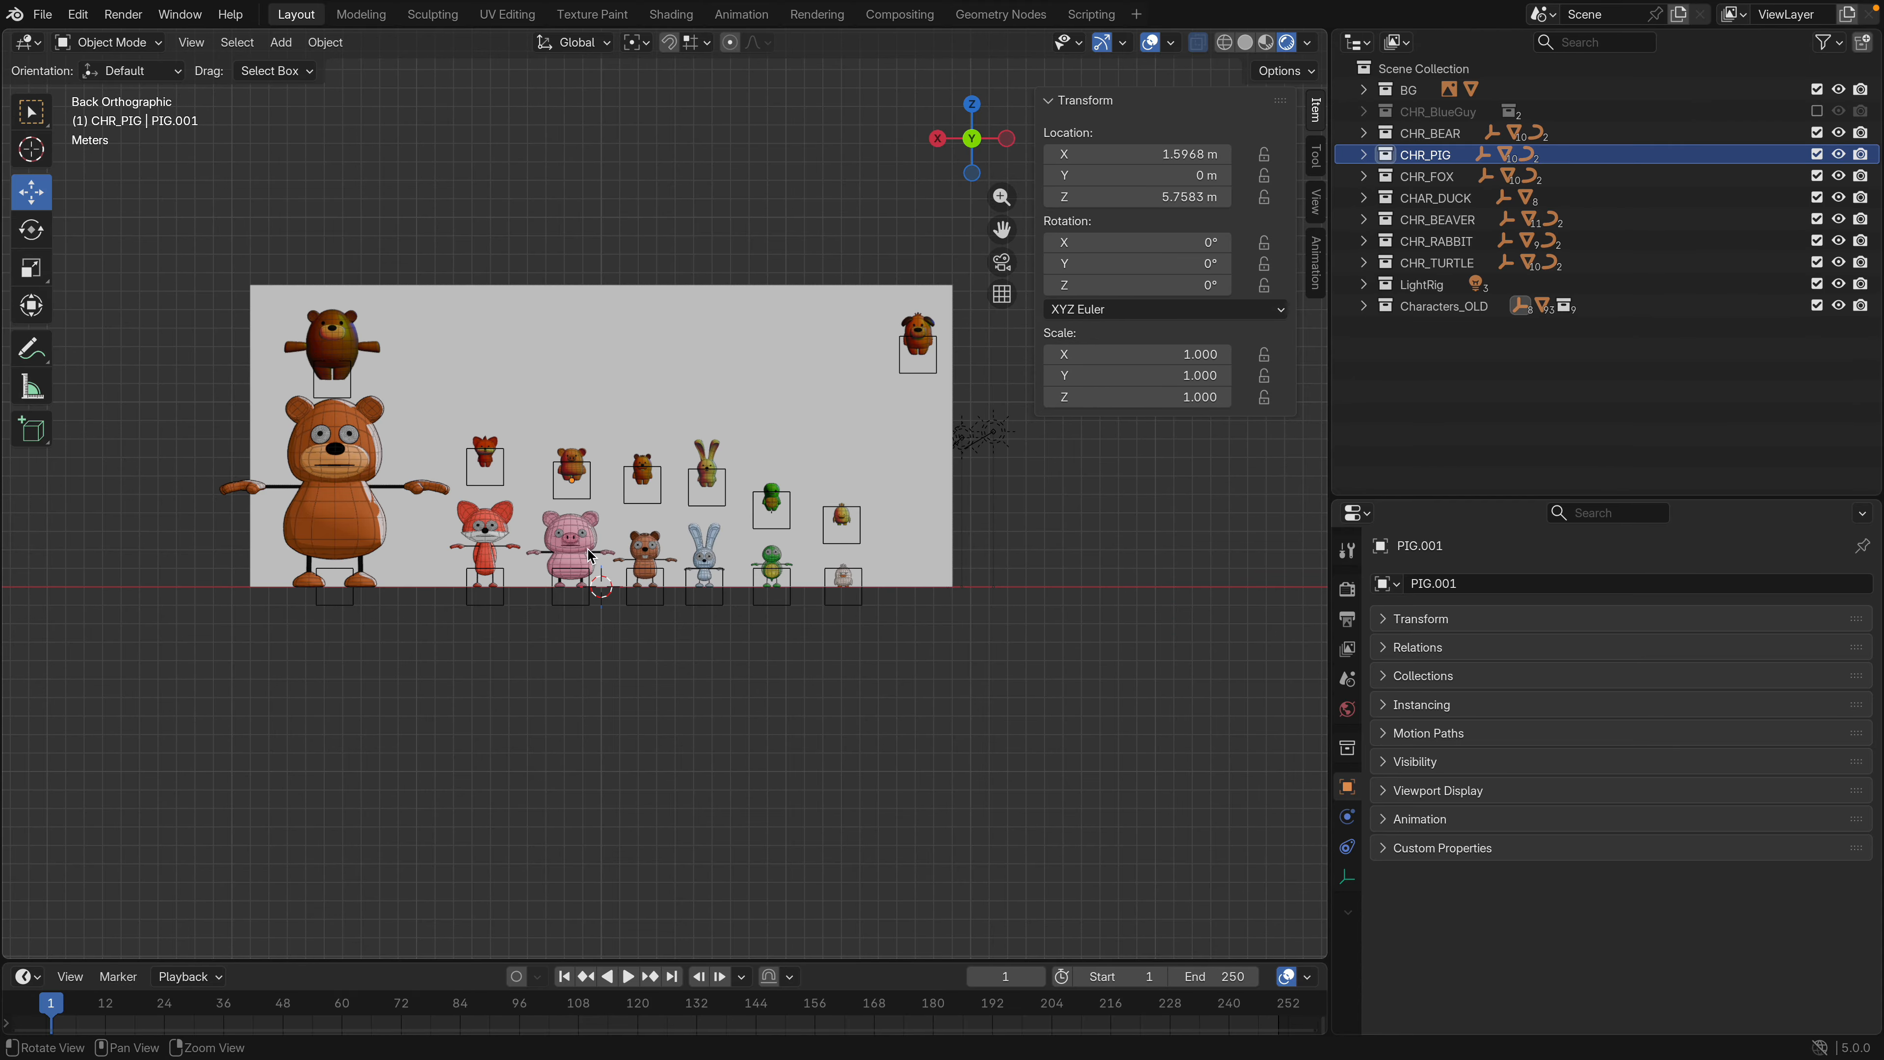
mouse_move(591, 555)
middle_mouse_down()
mouse_move(461, 560)
mouse_move(749, 566)
mouse_move(604, 570)
middle_mouse_up()
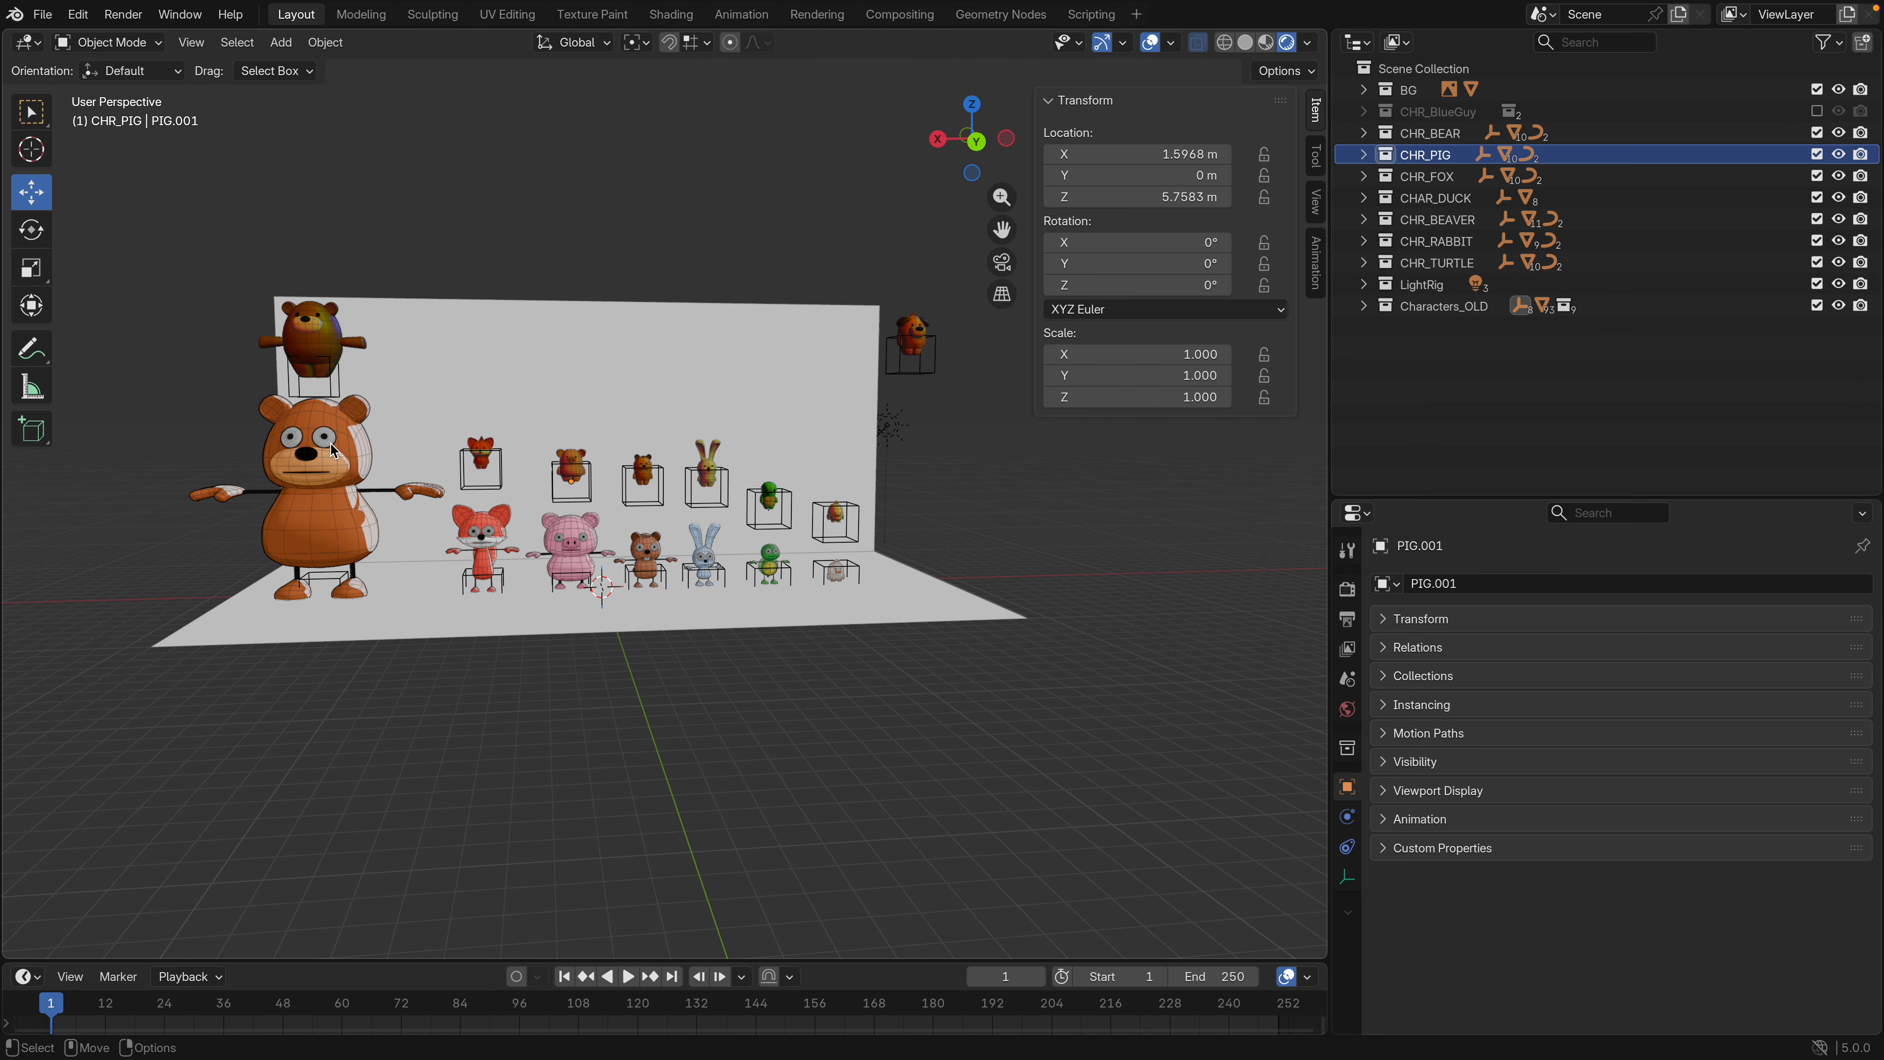
left_click(347, 527)
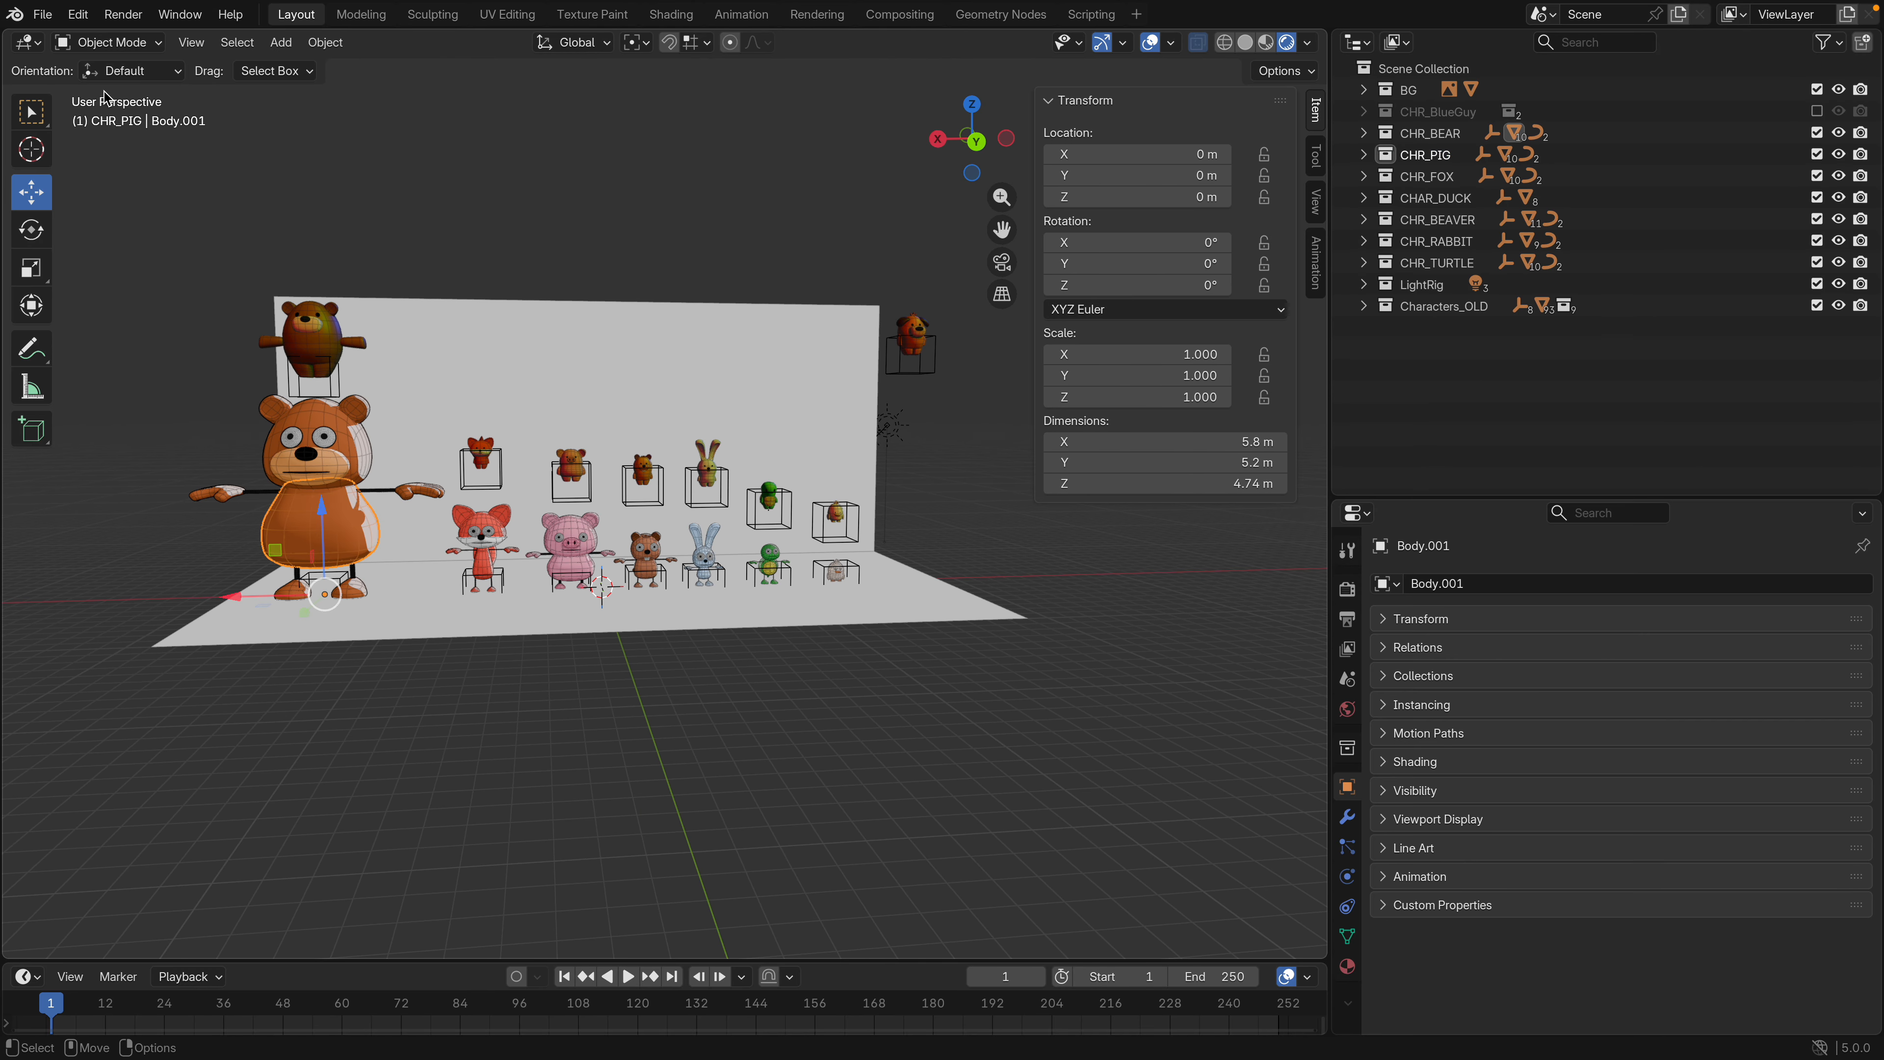
Open E_CuteFox_49.blend from the YouTube folder without saving the changes to the animals file
left_click(43, 15)
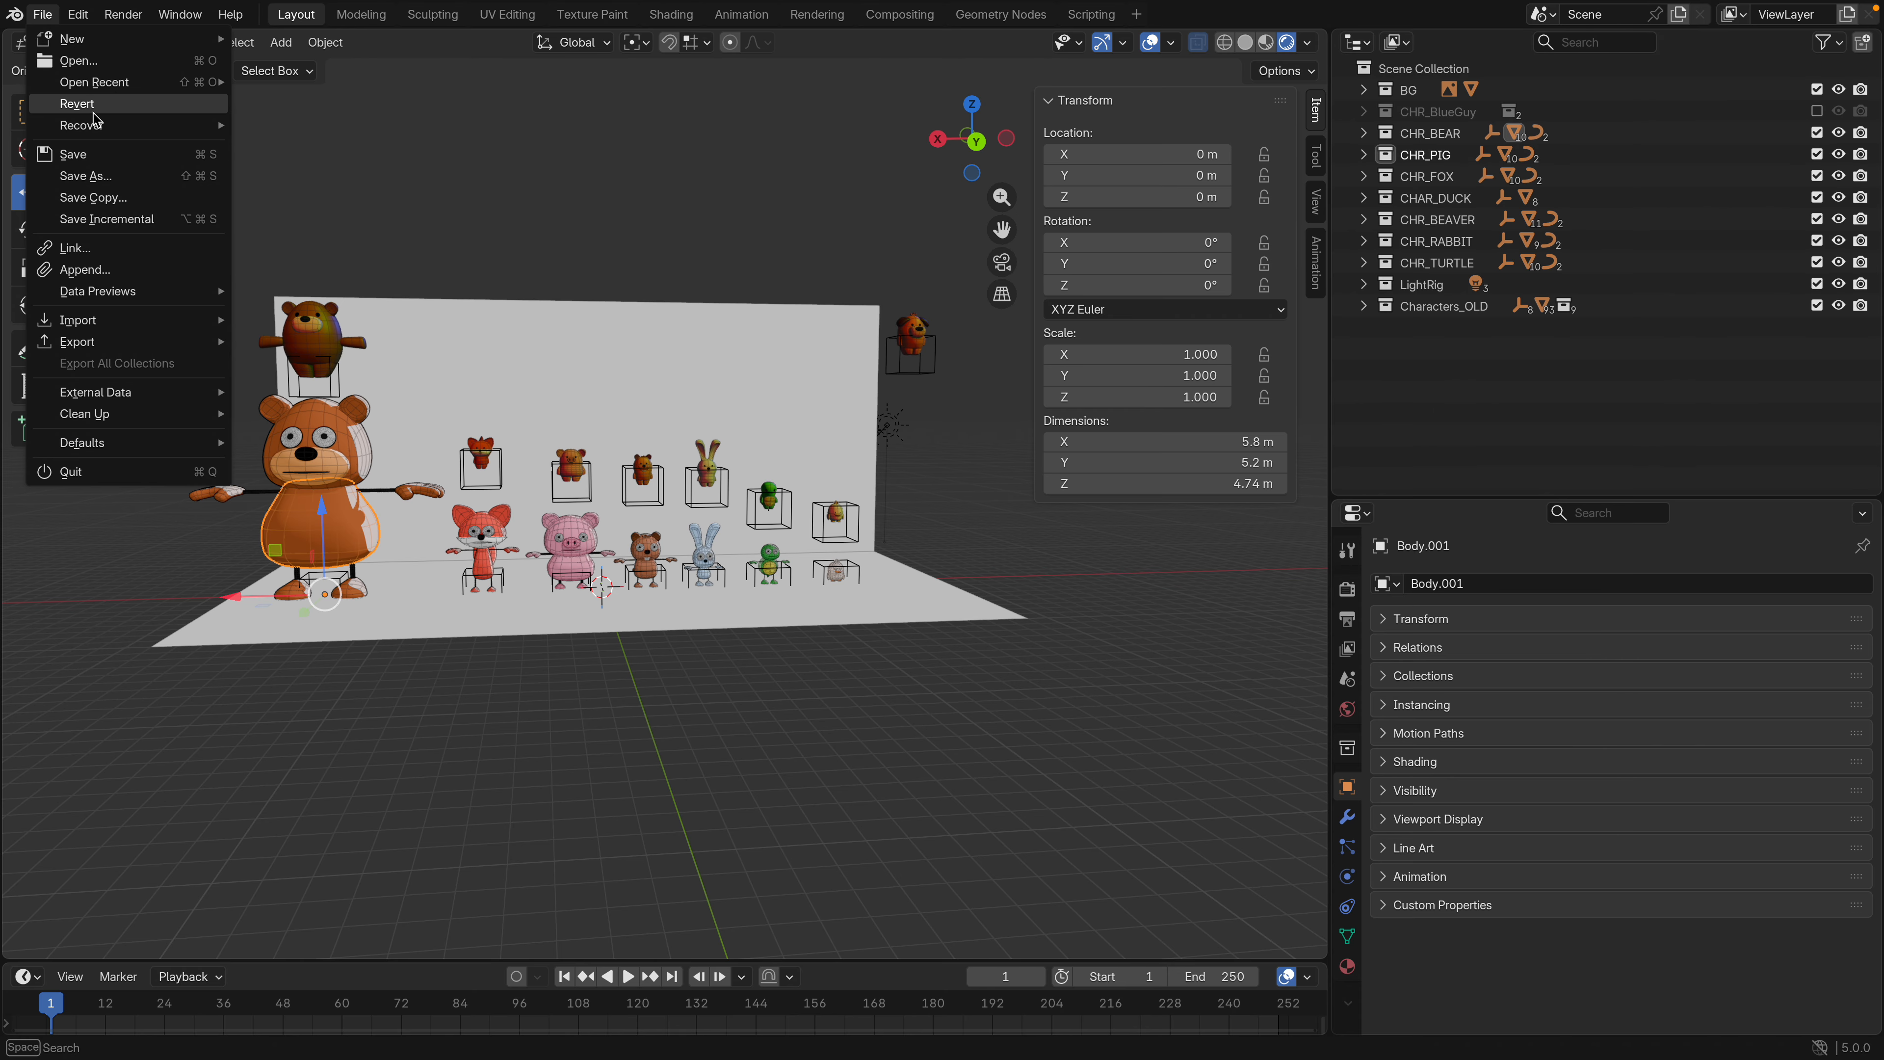
left_click(90, 62)
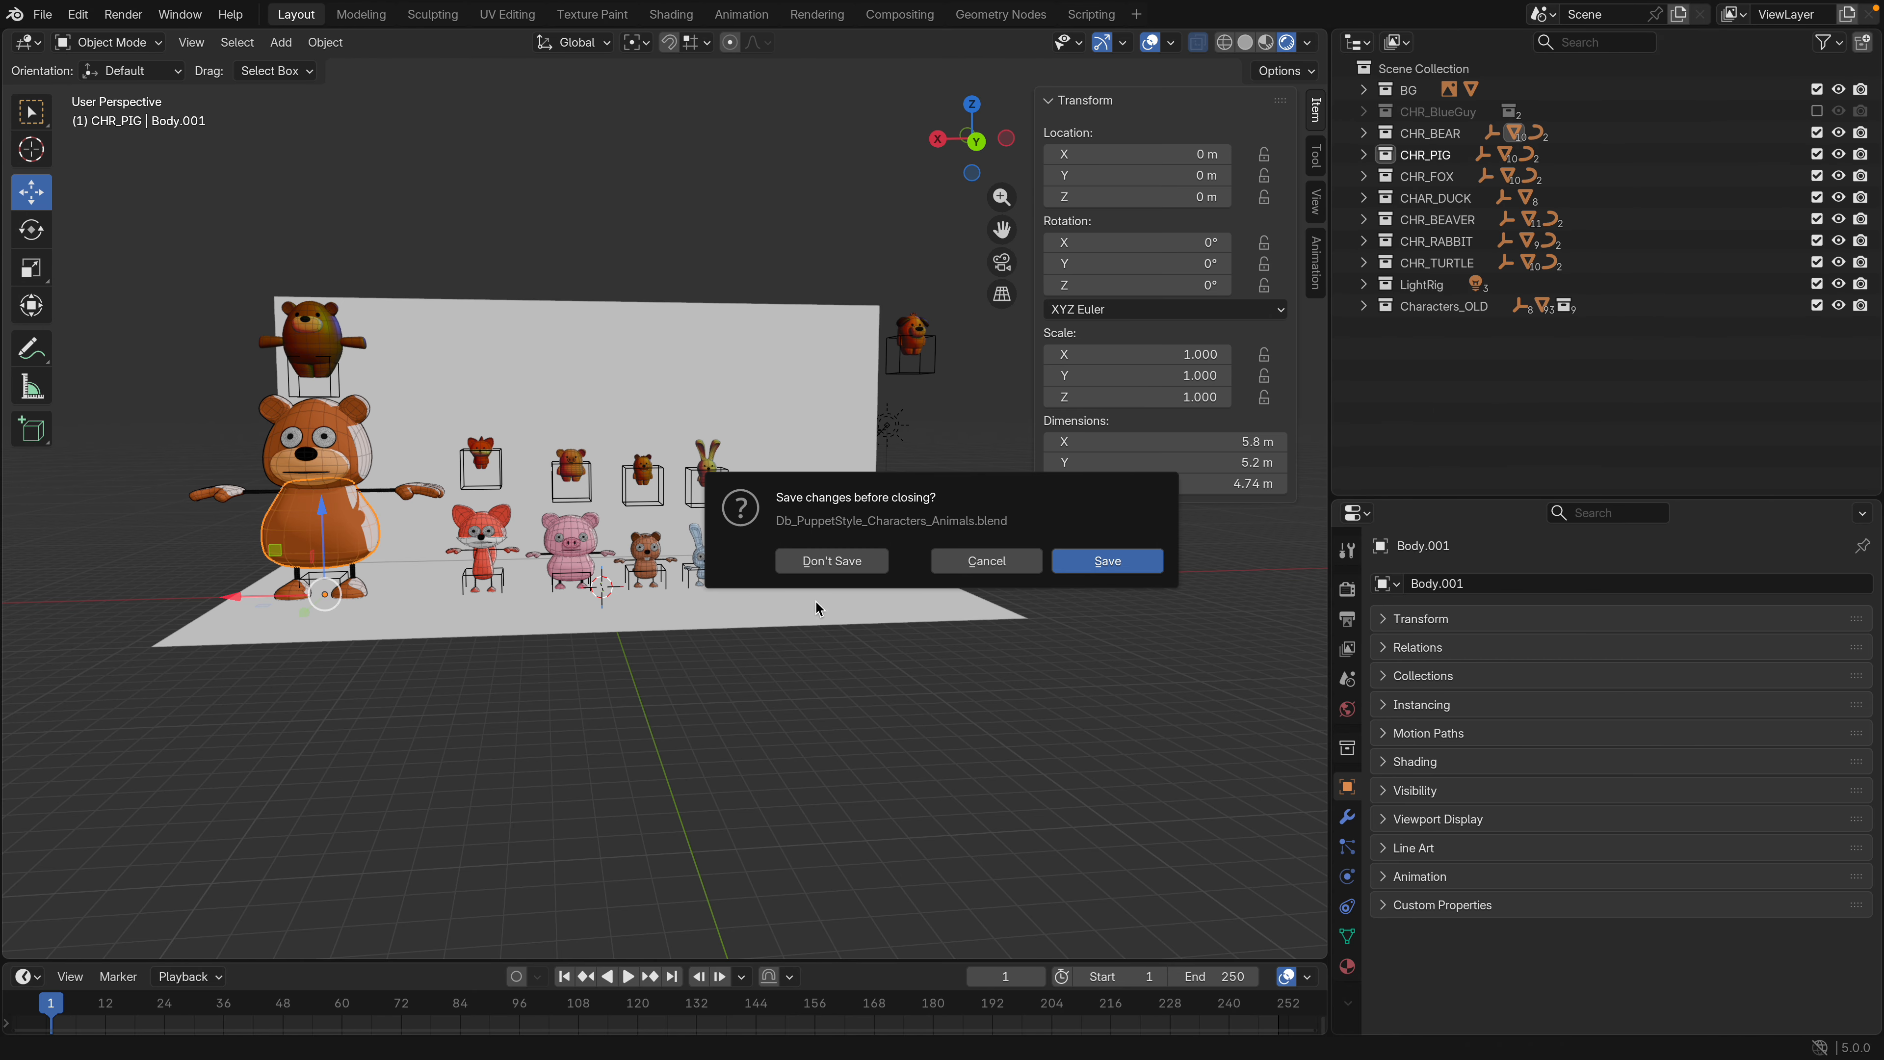
left_click(863, 562)
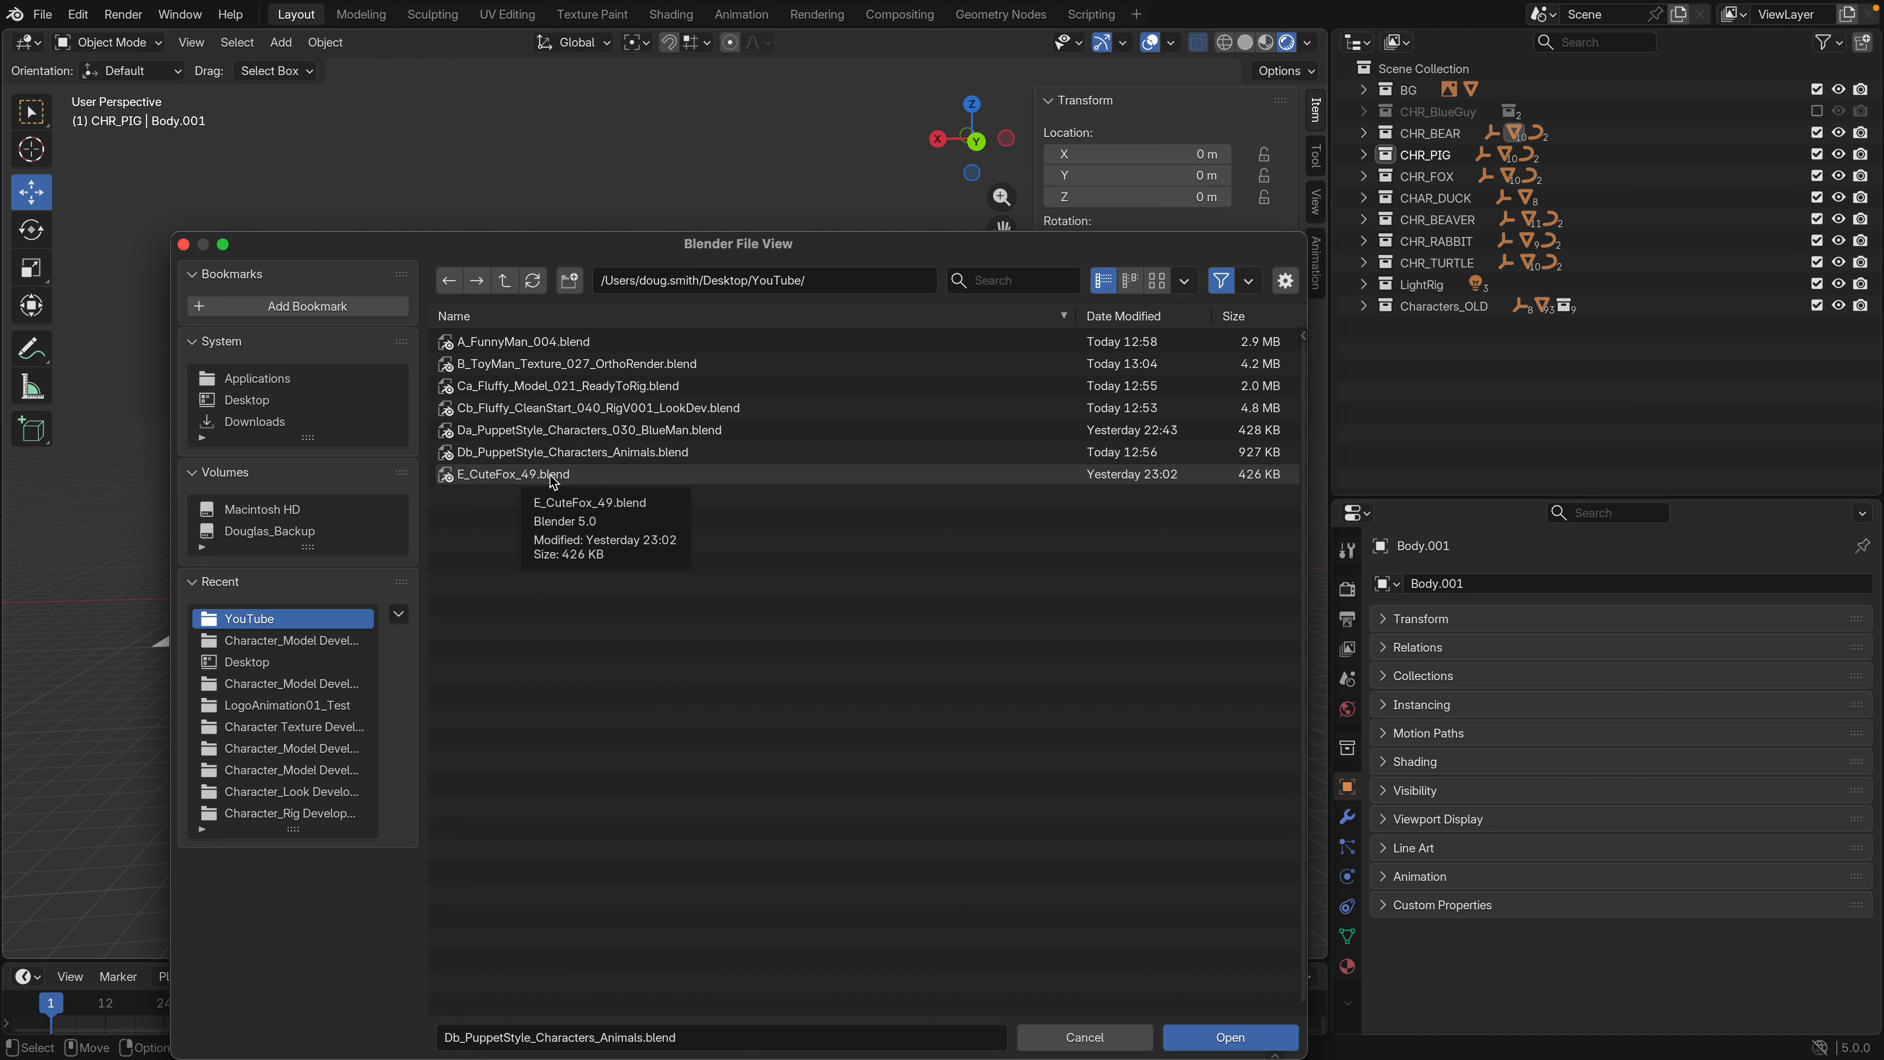
left_click(536, 481)
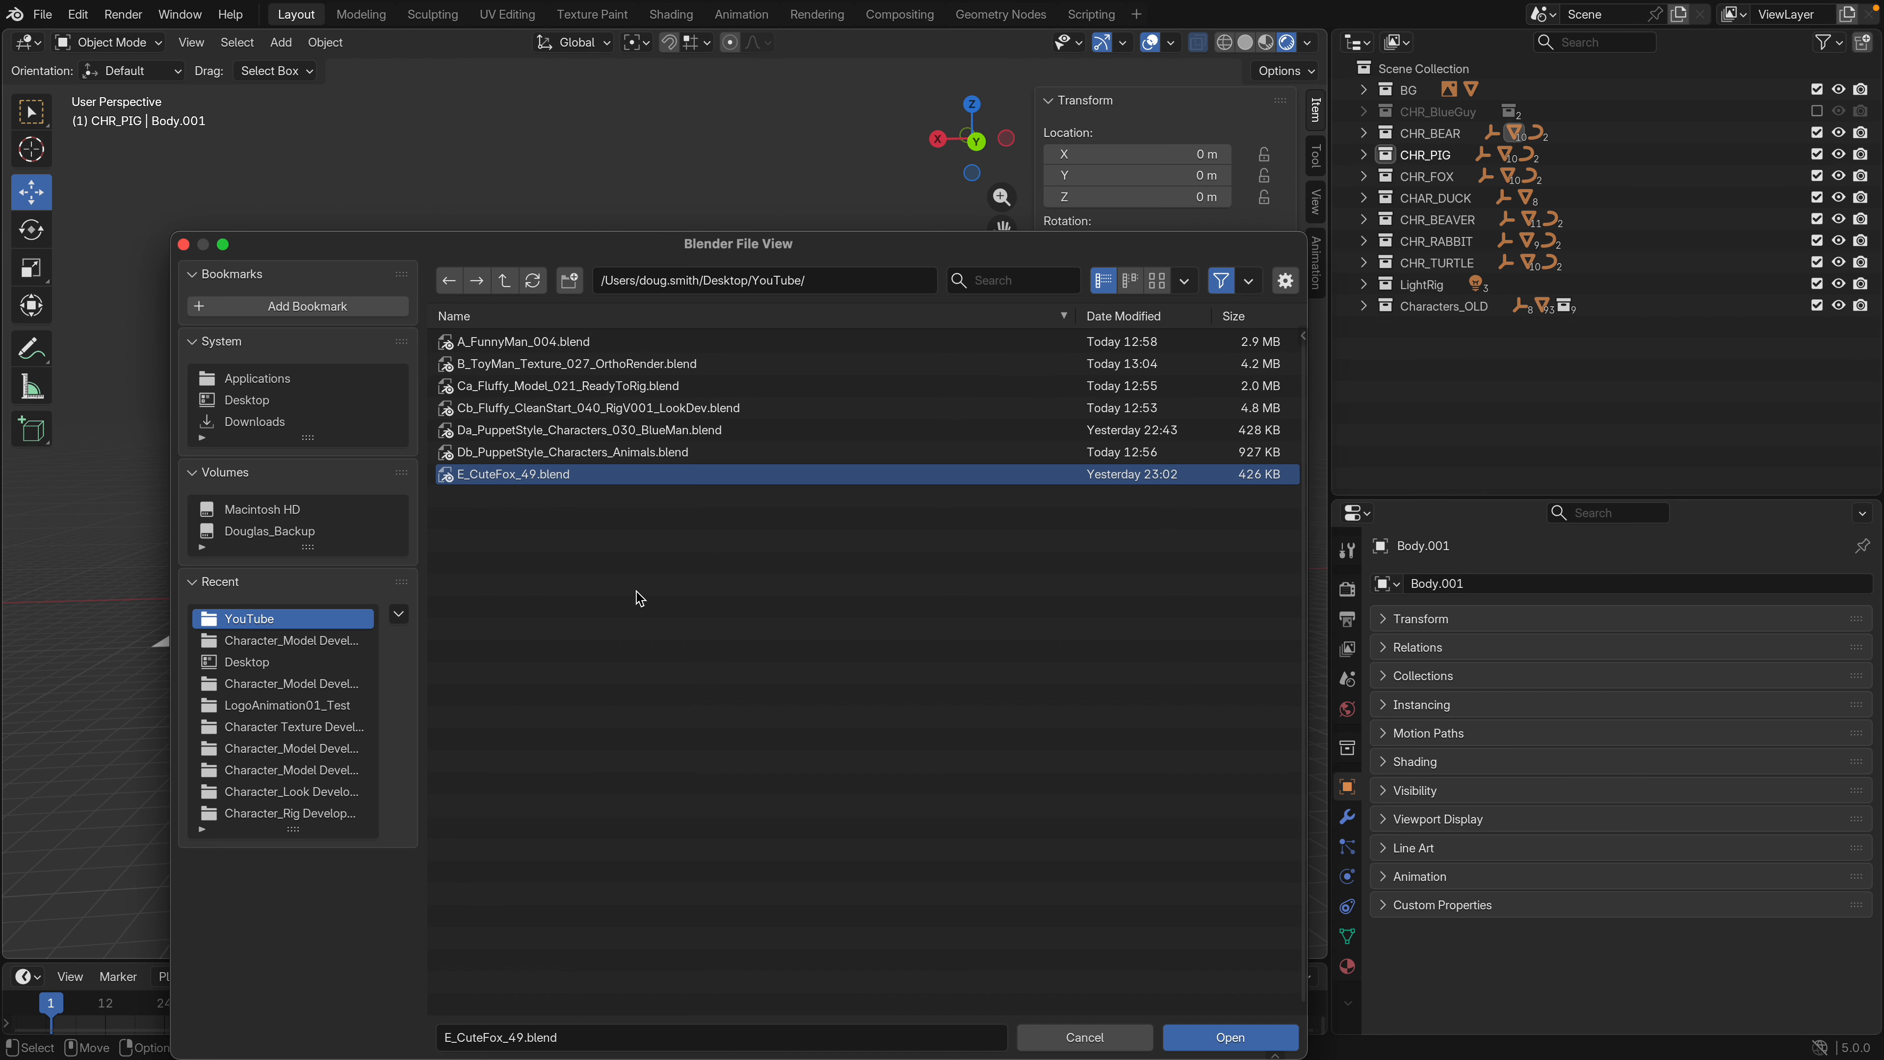
left_click(1238, 1039)
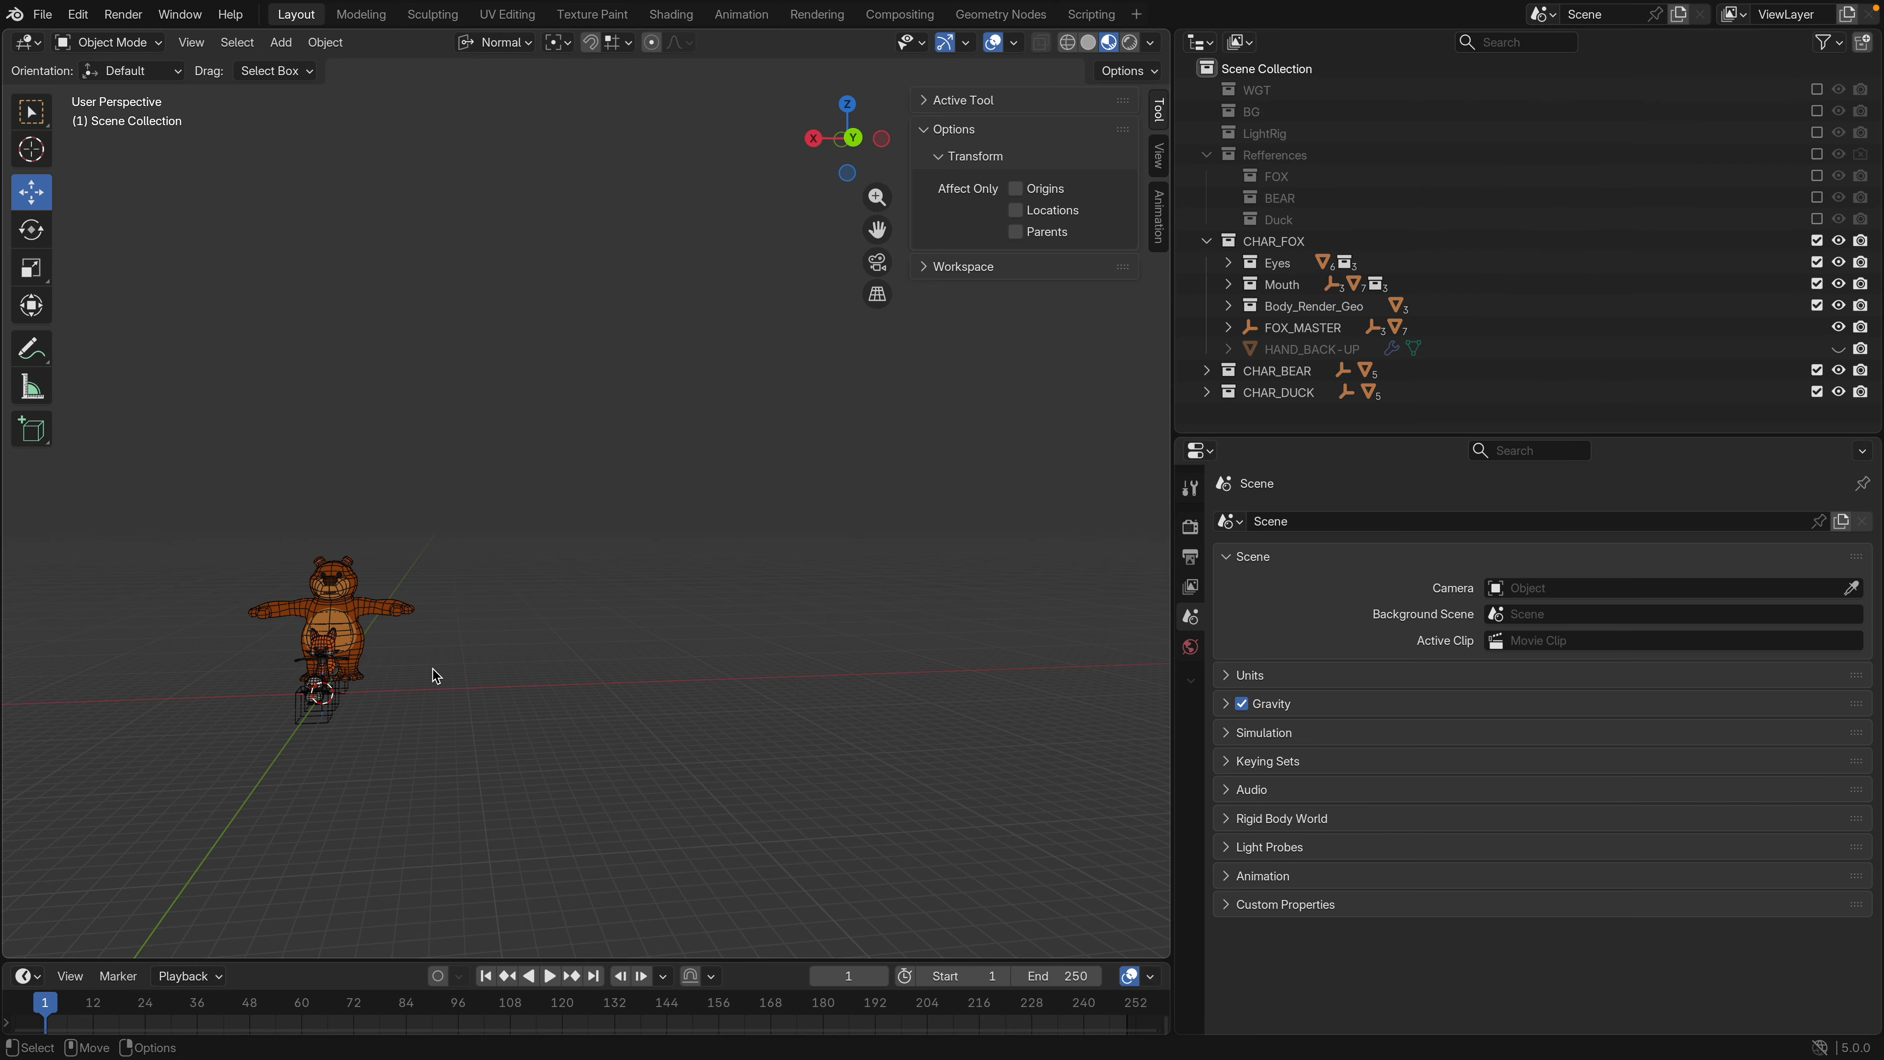
Frame the view on the bear's chest, bring the fox and duck into view, and clear the selection
mouse_move(436, 676)
middle_mouse_down()
mouse_move(358, 652)
mouse_move(640, 581)
mouse_move(460, 678)
mouse_move(363, 679)
mouse_move(445, 686)
middle_mouse_up()
left_click(469, 653)
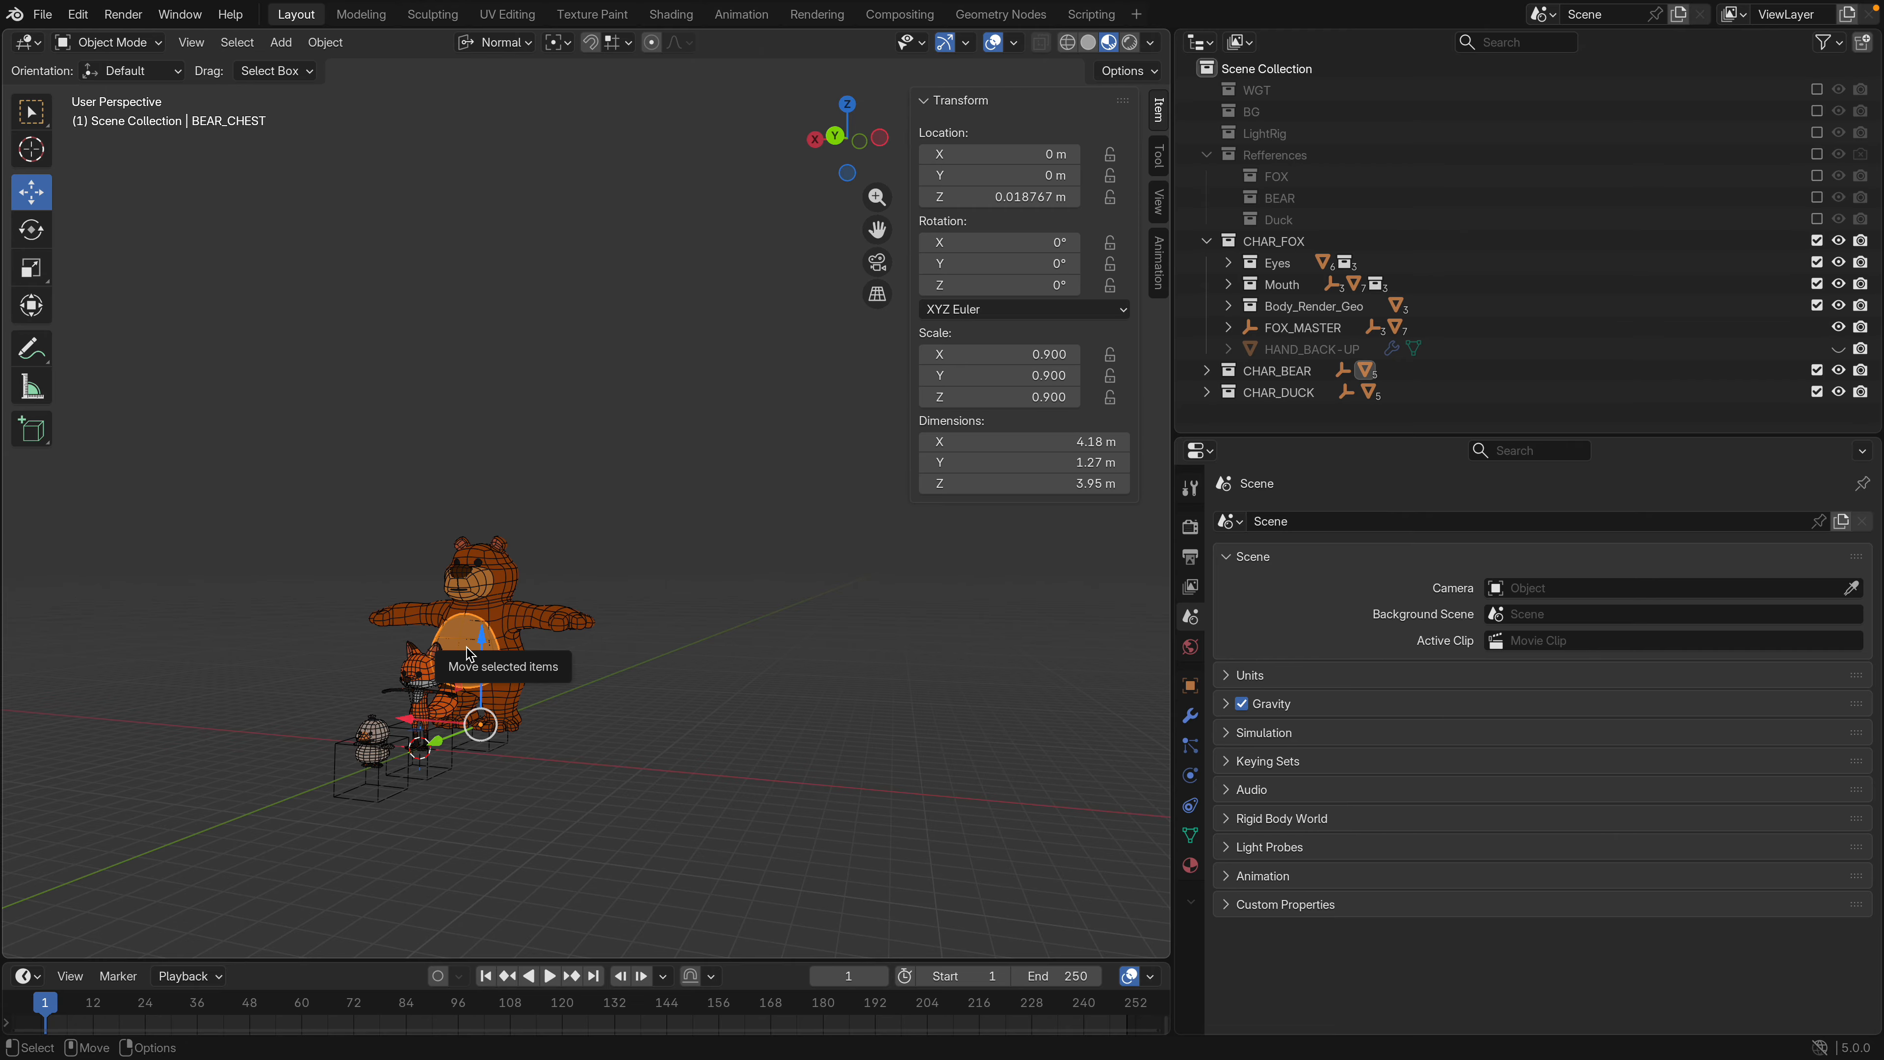
key("KP_Decimal")
scroll(414, 688, "down", 8)
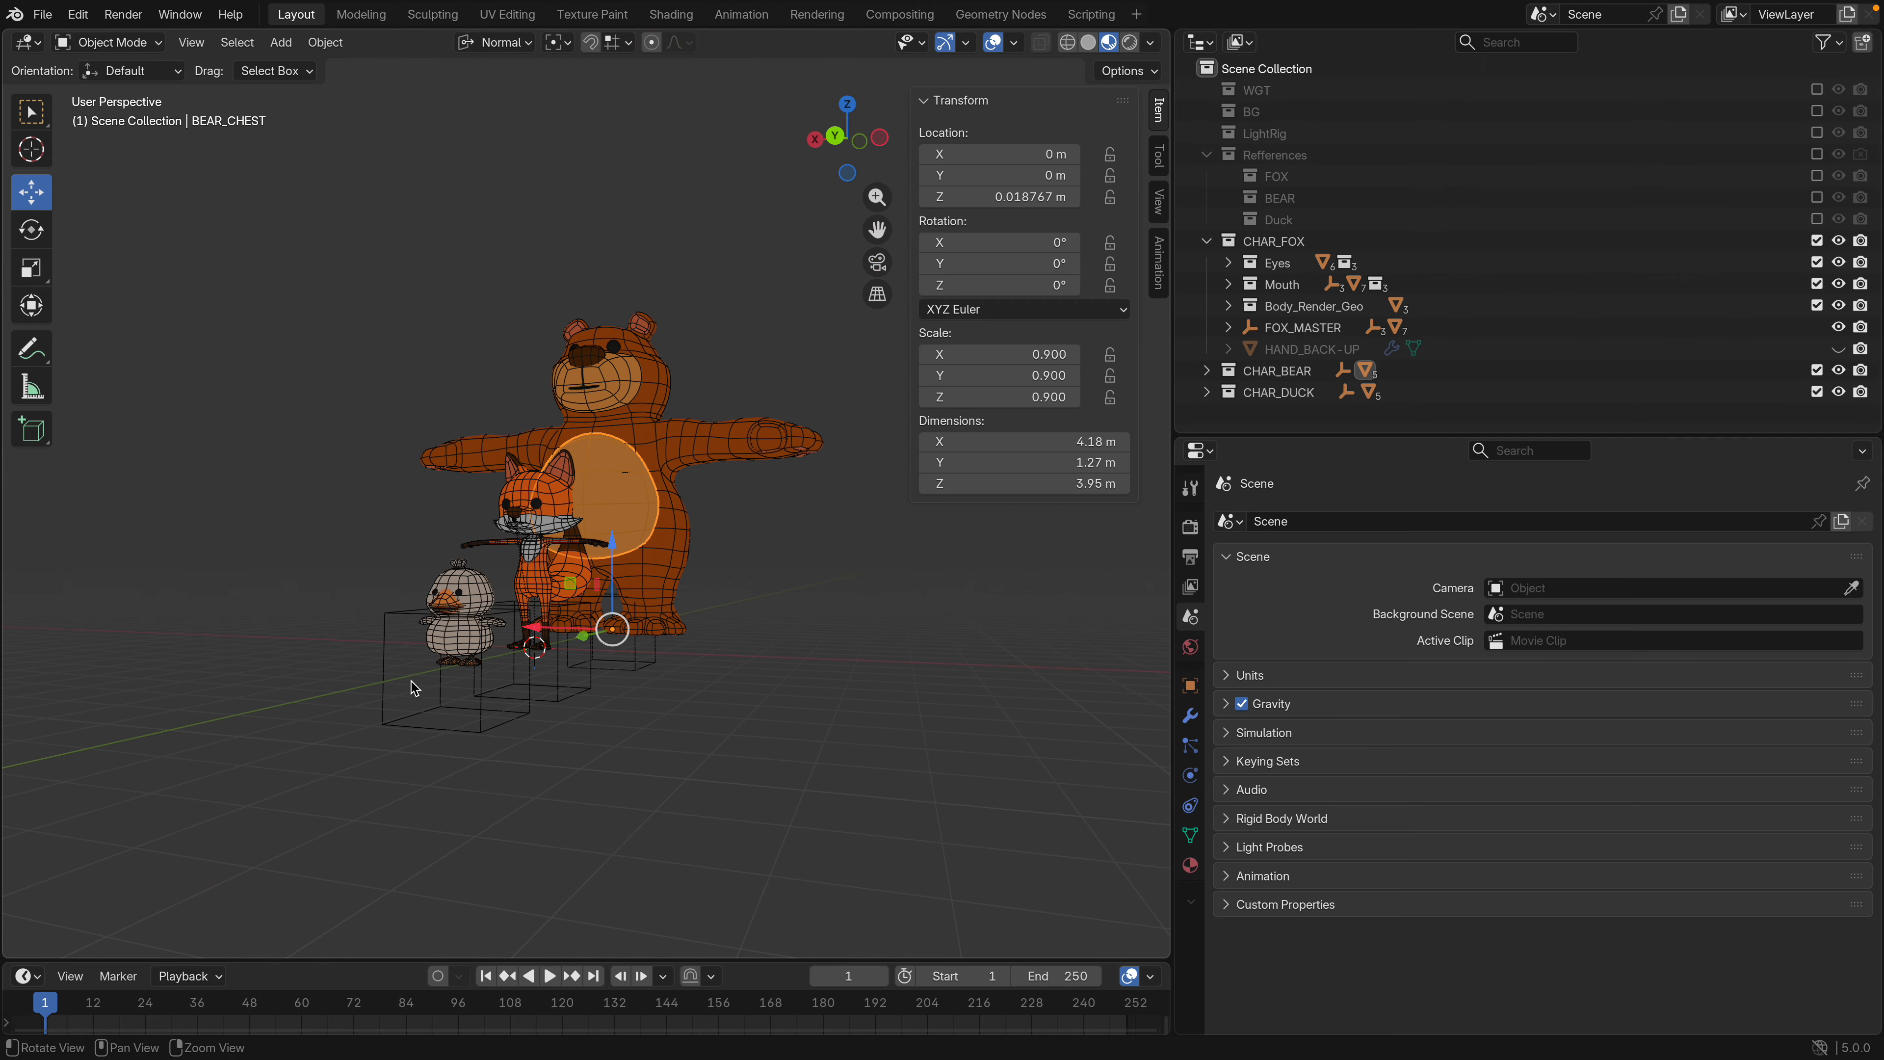
mouse_move(414, 688)
middle_mouse_down()
mouse_move(565, 714)
mouse_move(461, 717)
mouse_move(602, 719)
mouse_move(455, 726)
mouse_move(383, 695)
mouse_move(506, 696)
mouse_move(439, 671)
middle_mouse_up()
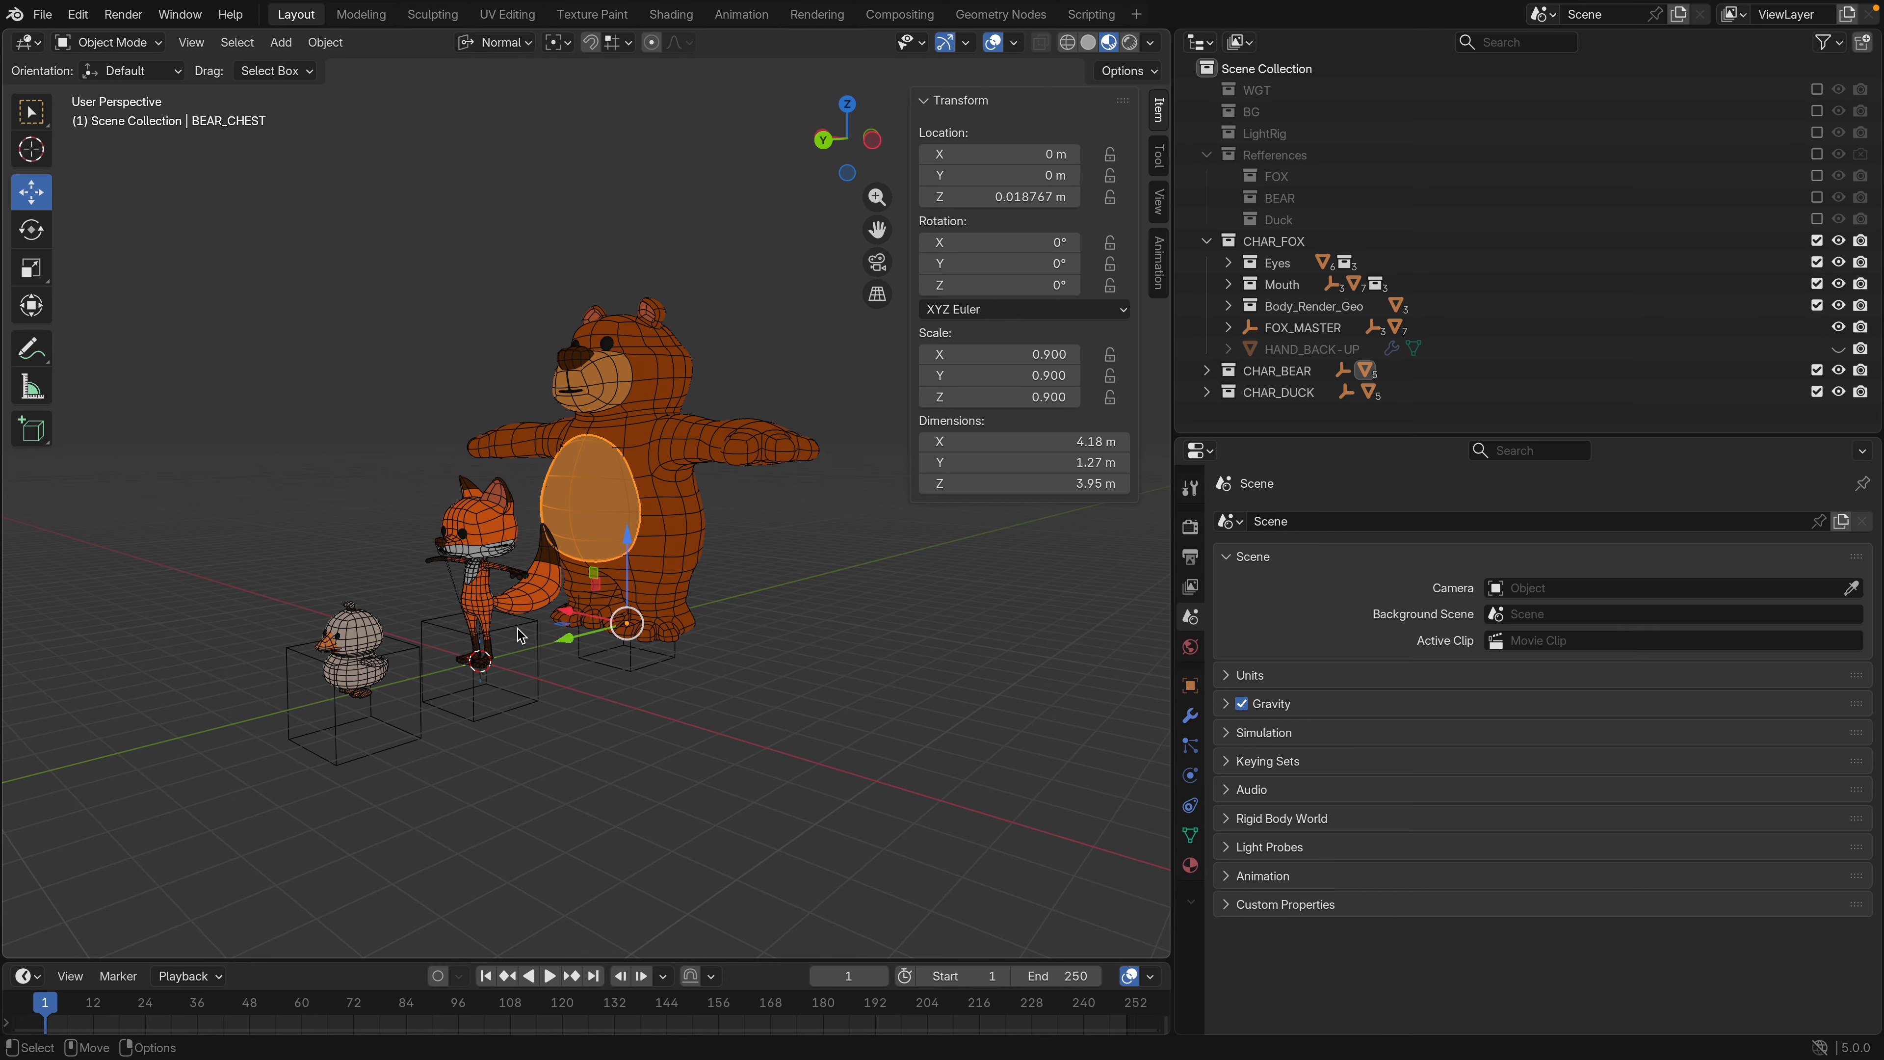
left_click(812, 577)
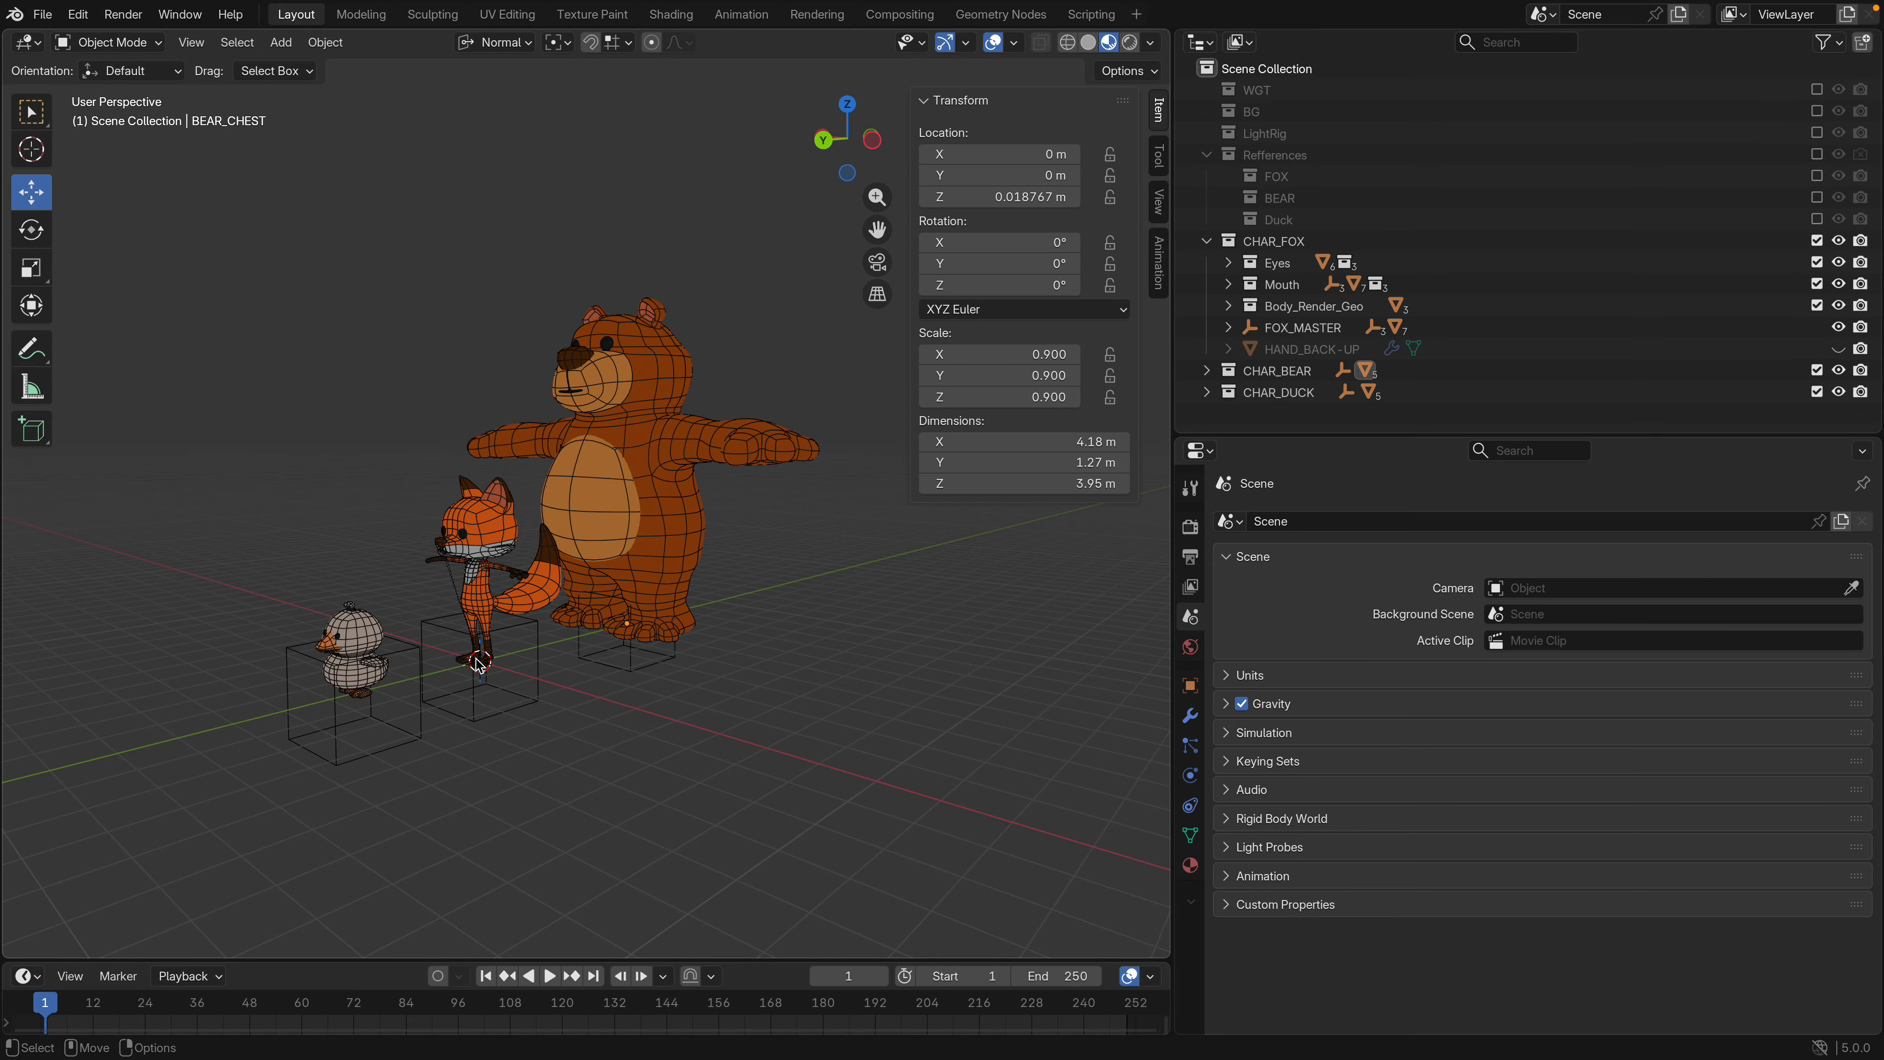
Examine the topology and relative proportions of the duck, fox and bear from several angles
middle_click_drag(481, 665, 450, 680)
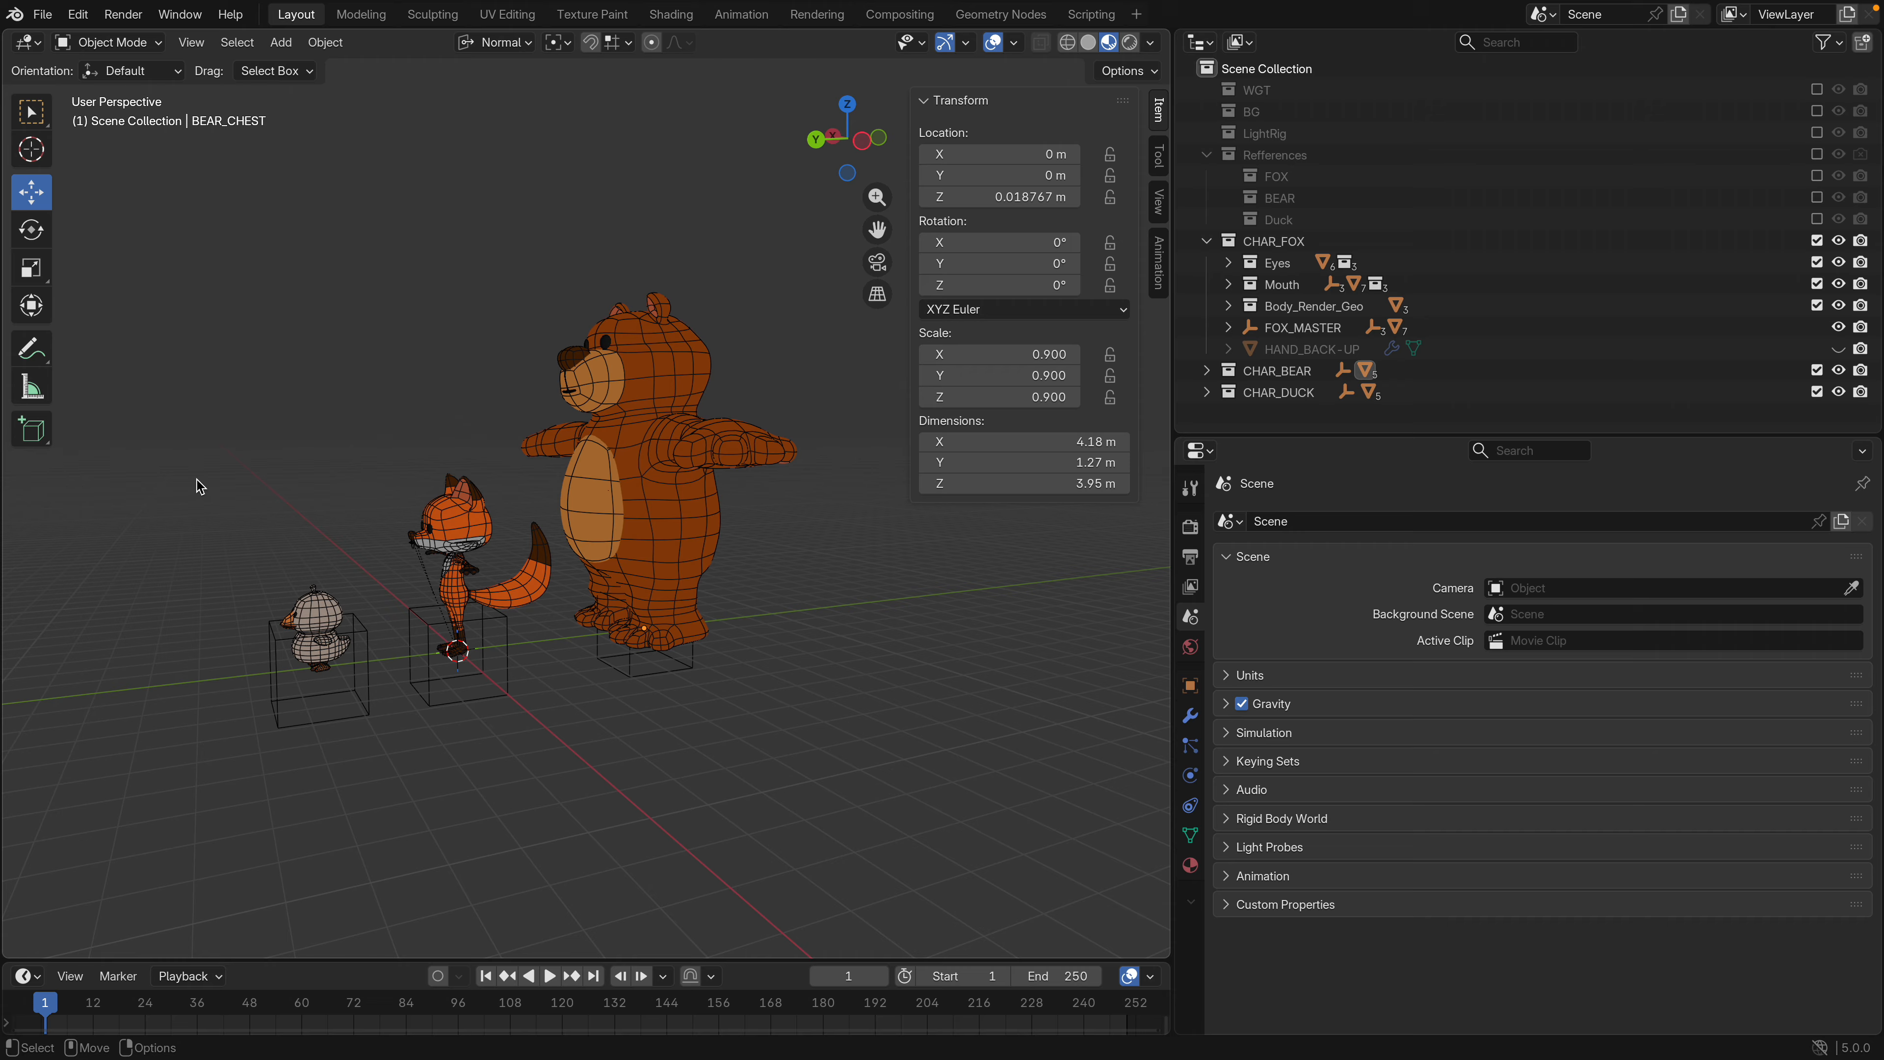
middle_click_drag(253, 491, 465, 514)
left_click_drag(465, 514, 424, 519, "alt")
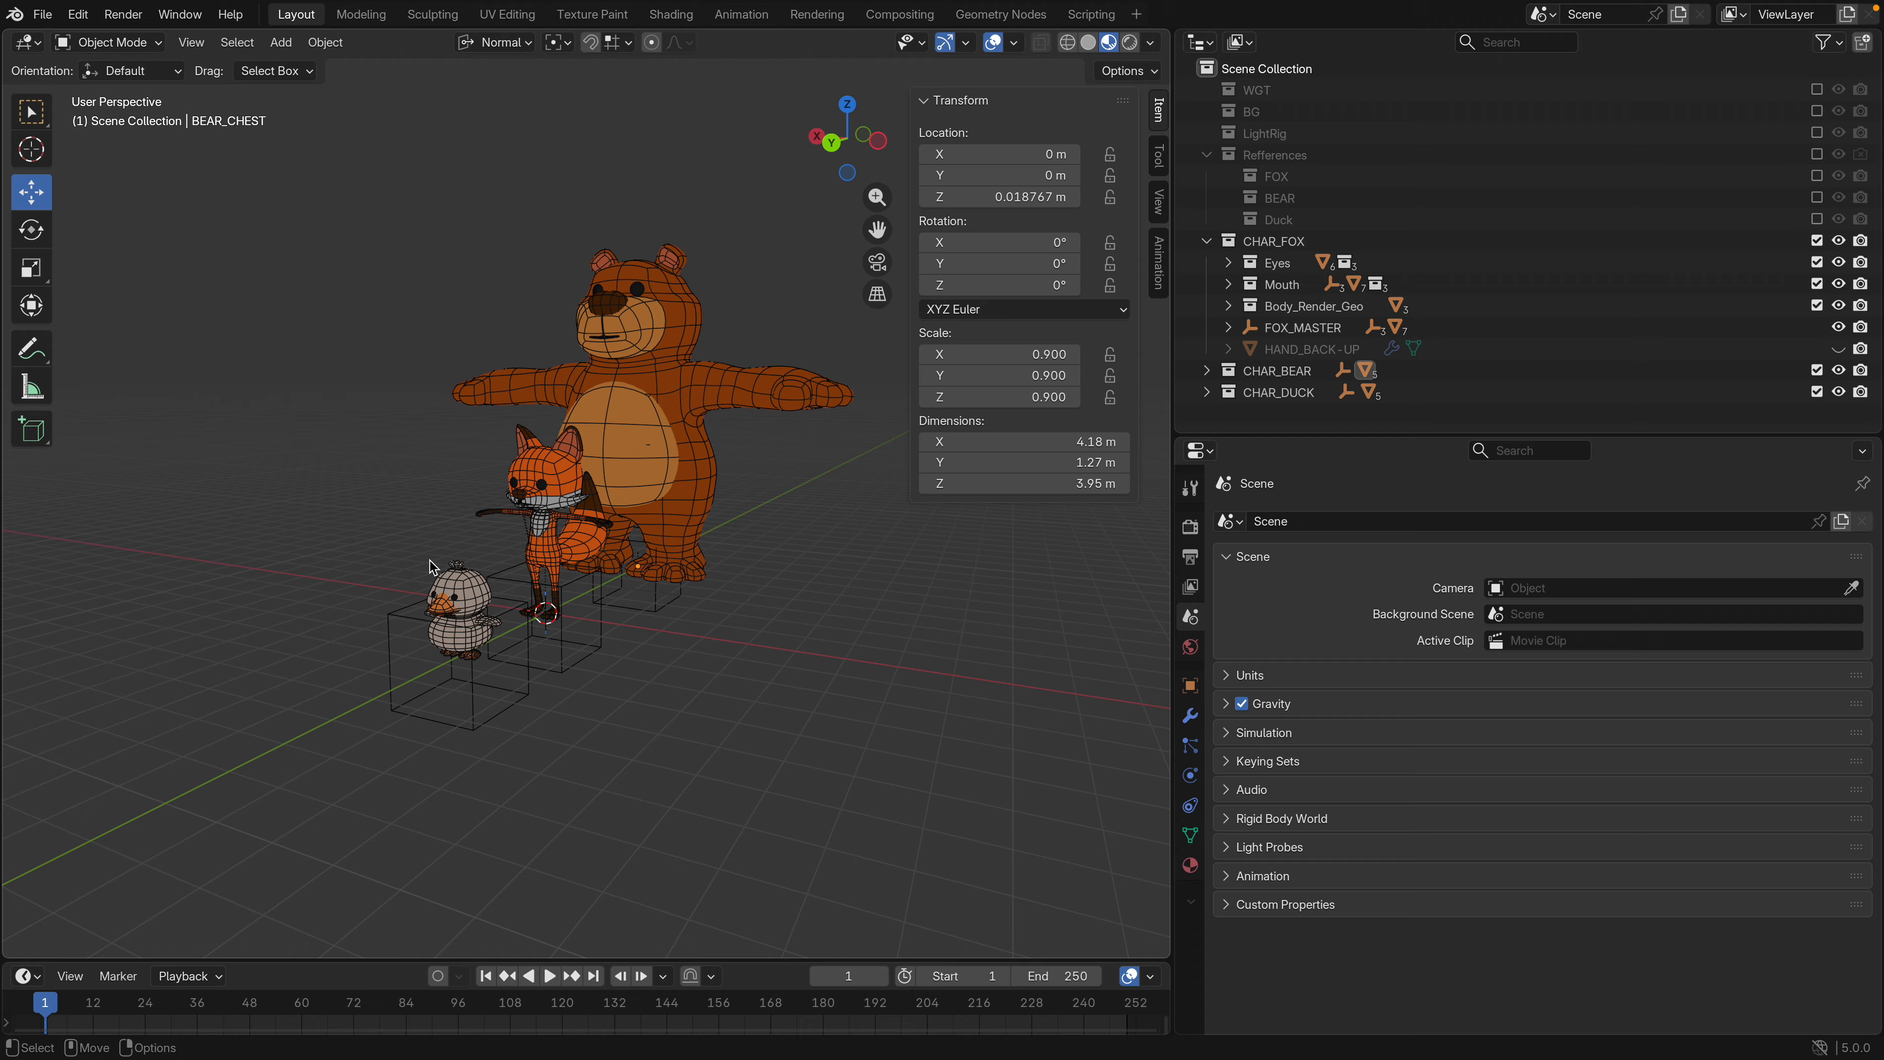
scroll(428, 562, "up", 3)
middle_click_drag(420, 563, 385, 551)
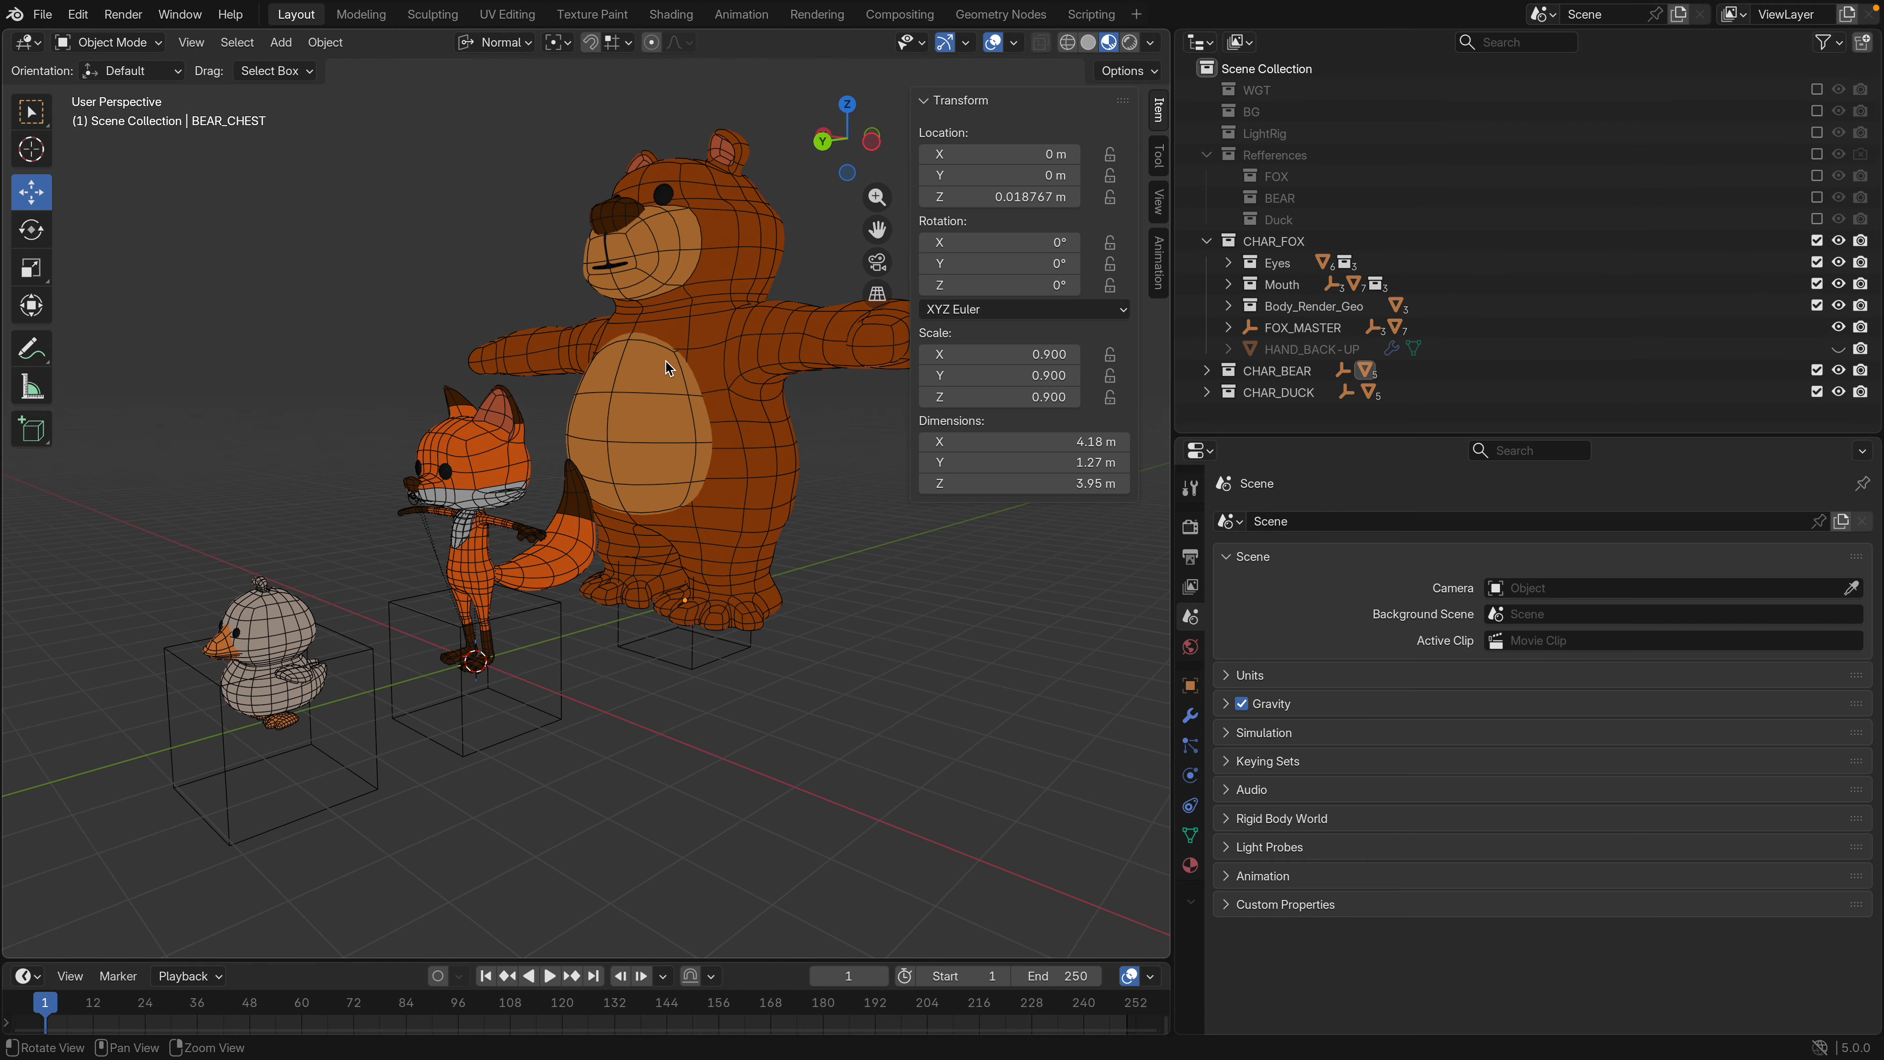
scroll(349, 503, "down", 2)
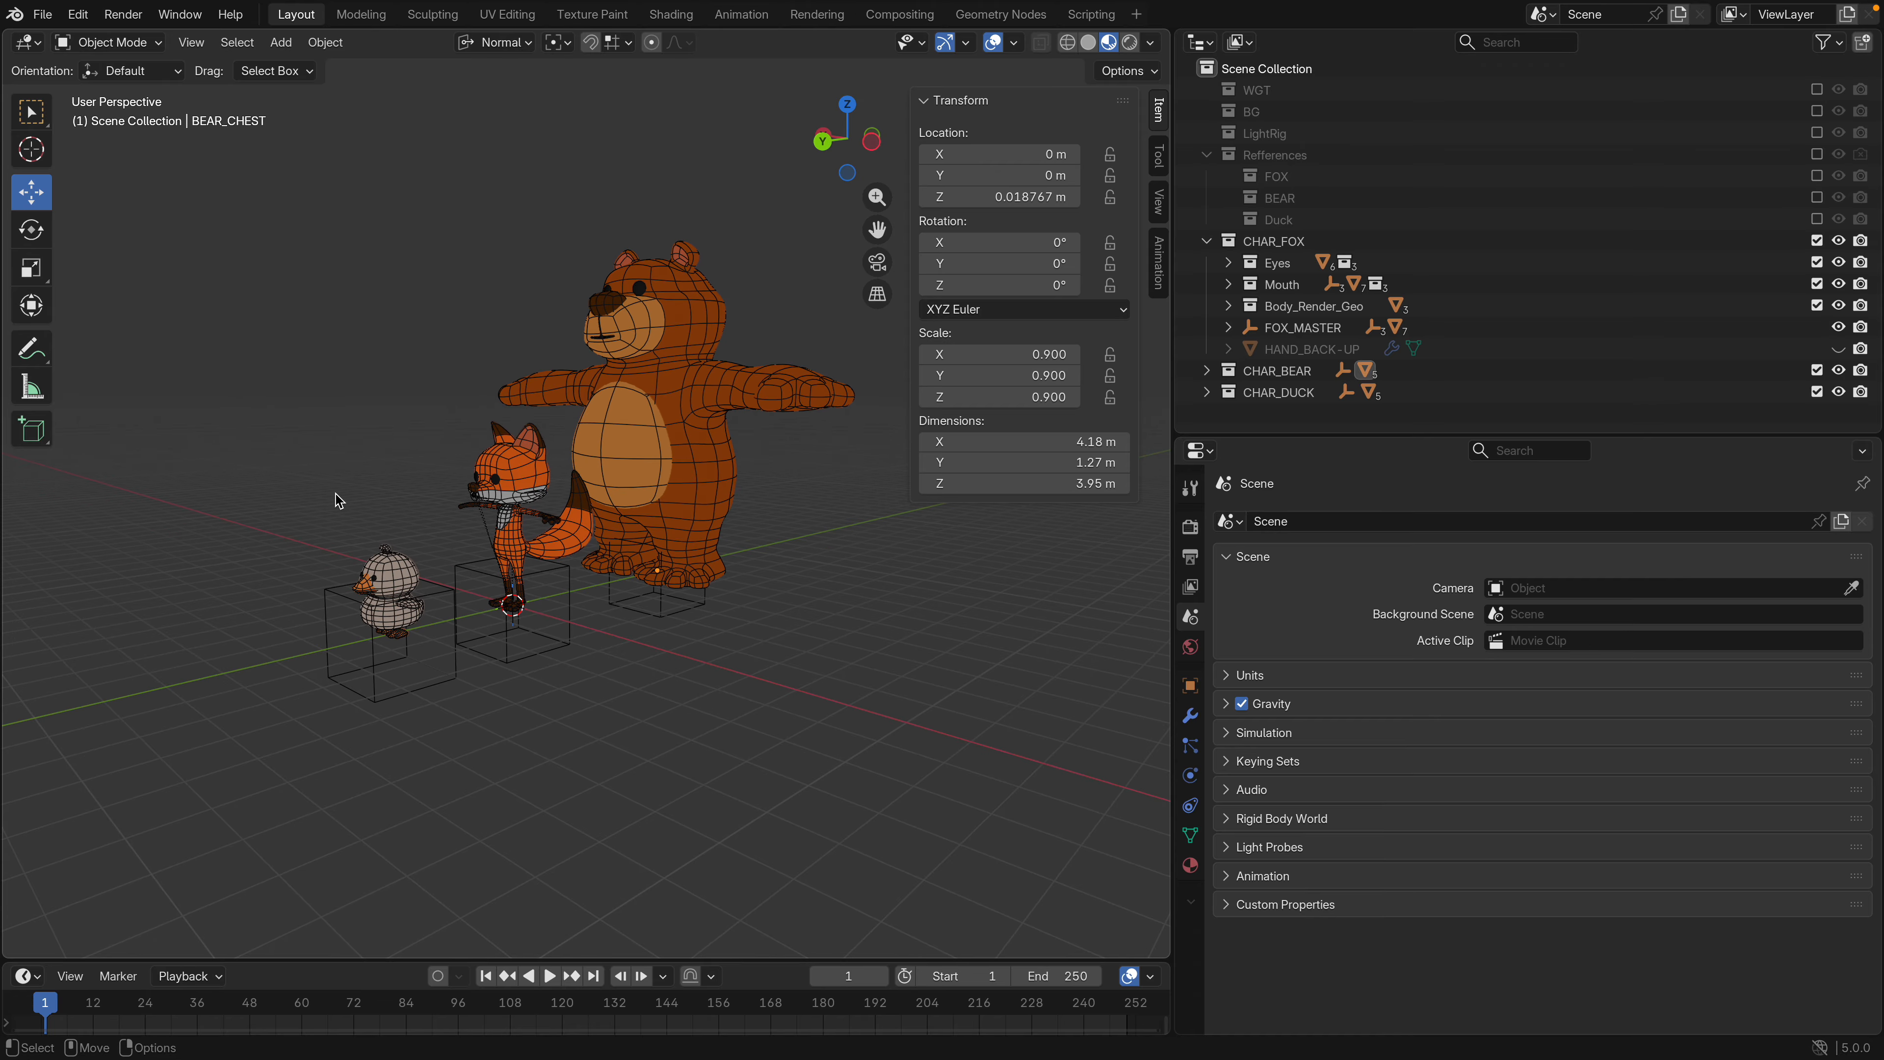
middle_click_drag(319, 503, 504, 587)
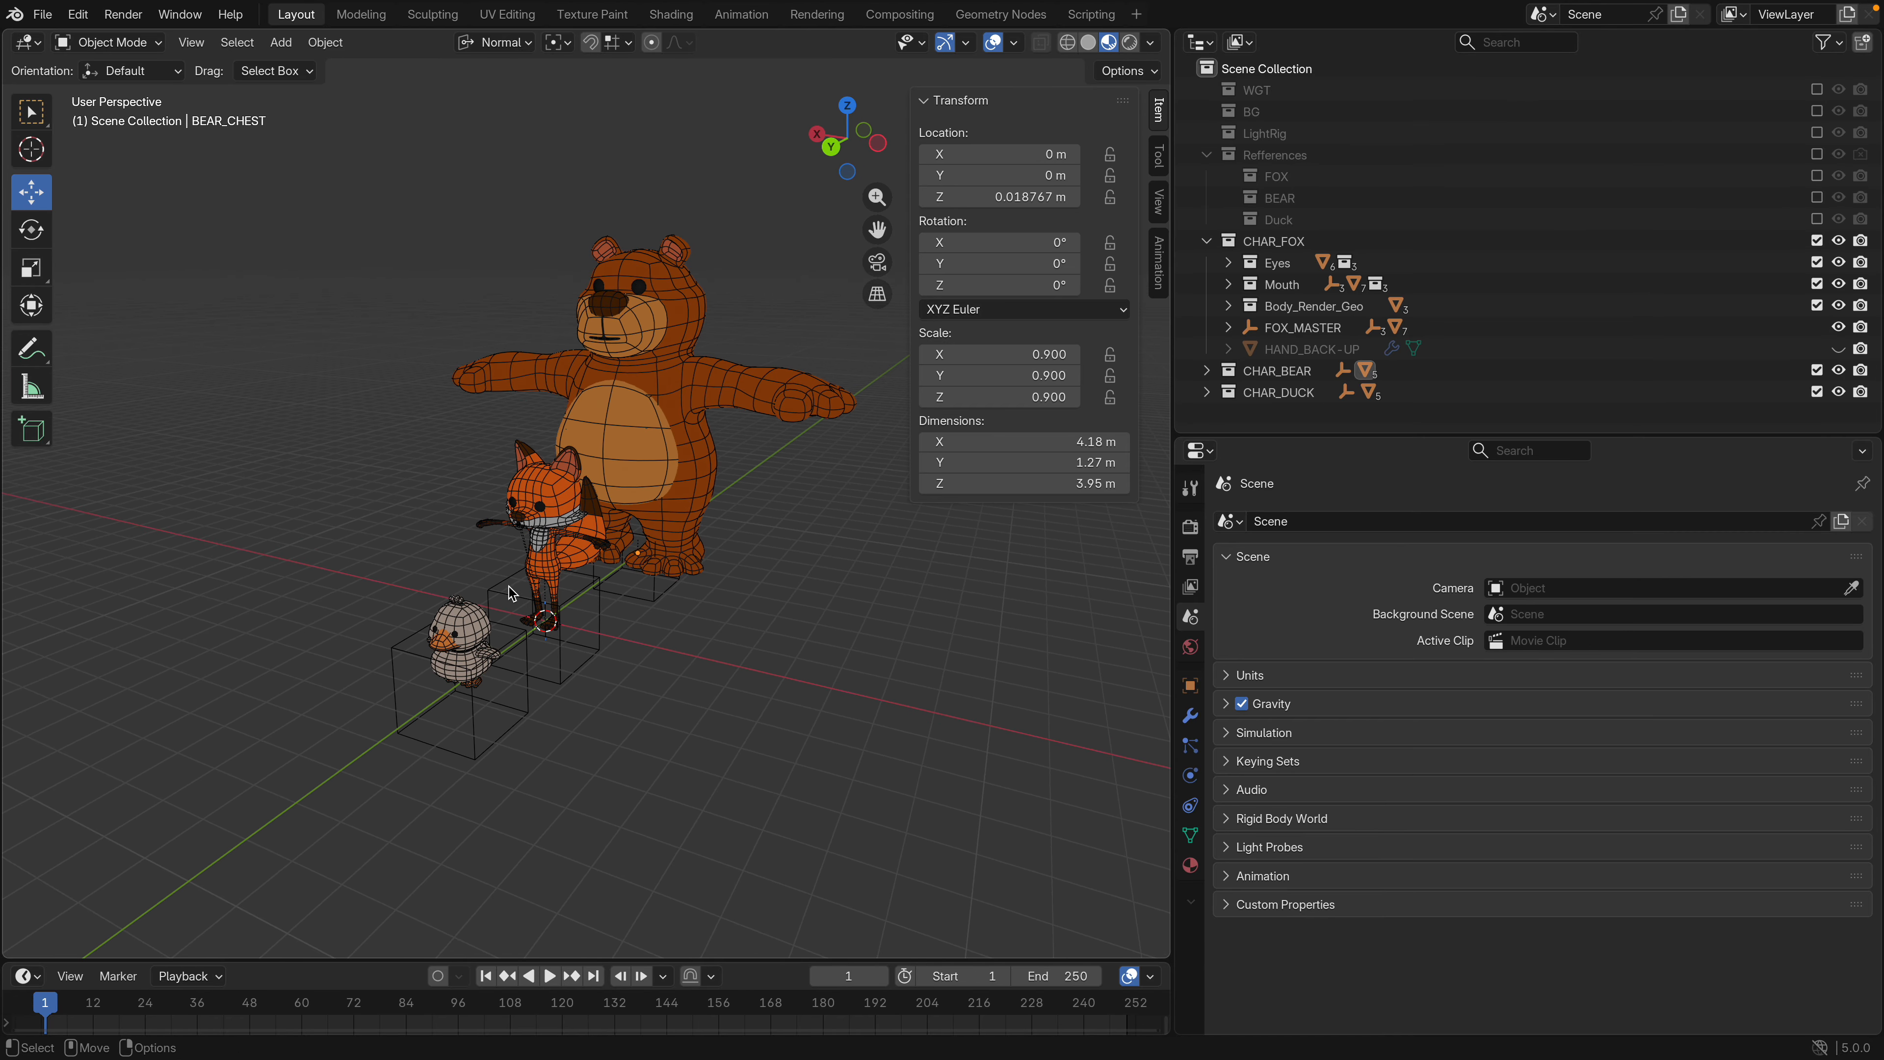
scroll(515, 595, "up", 2)
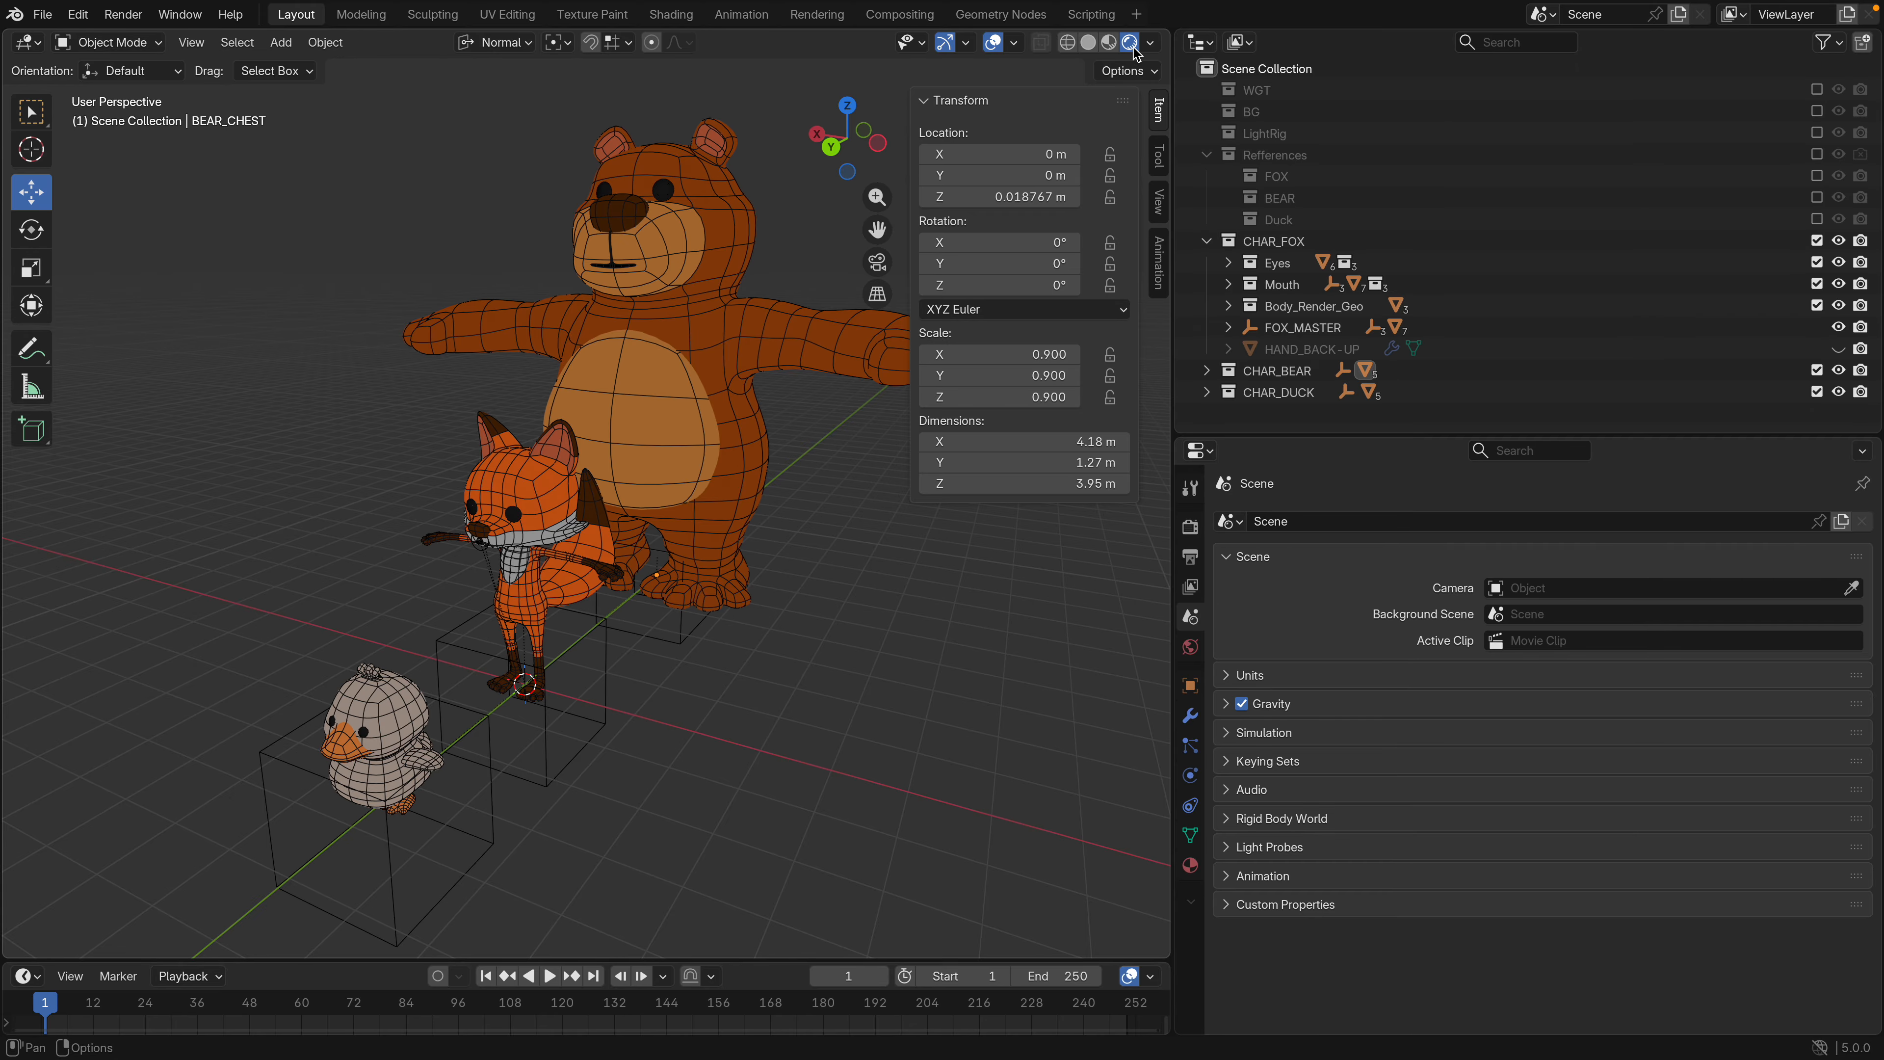
Enable the LightRig collection for the rendered view of the three characters and hide the viewport overlays
left_click(1205, 155)
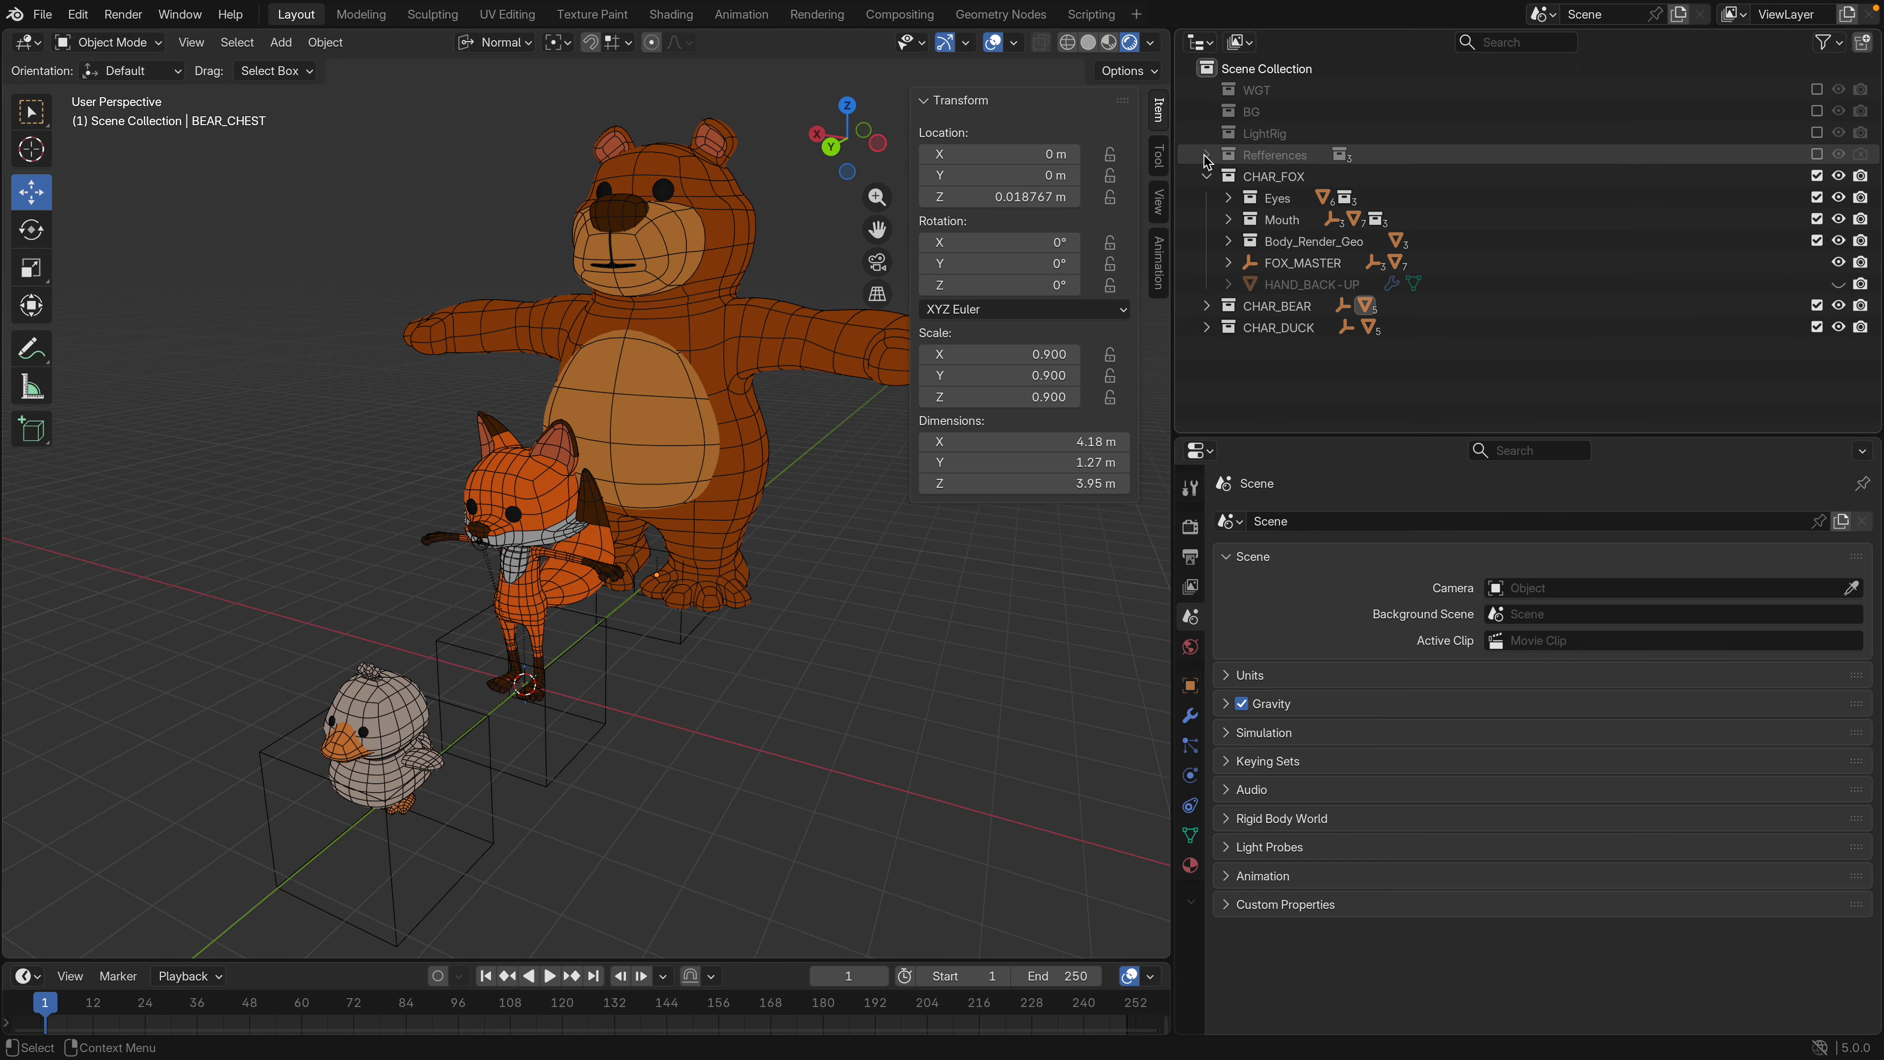
left_click(1816, 132)
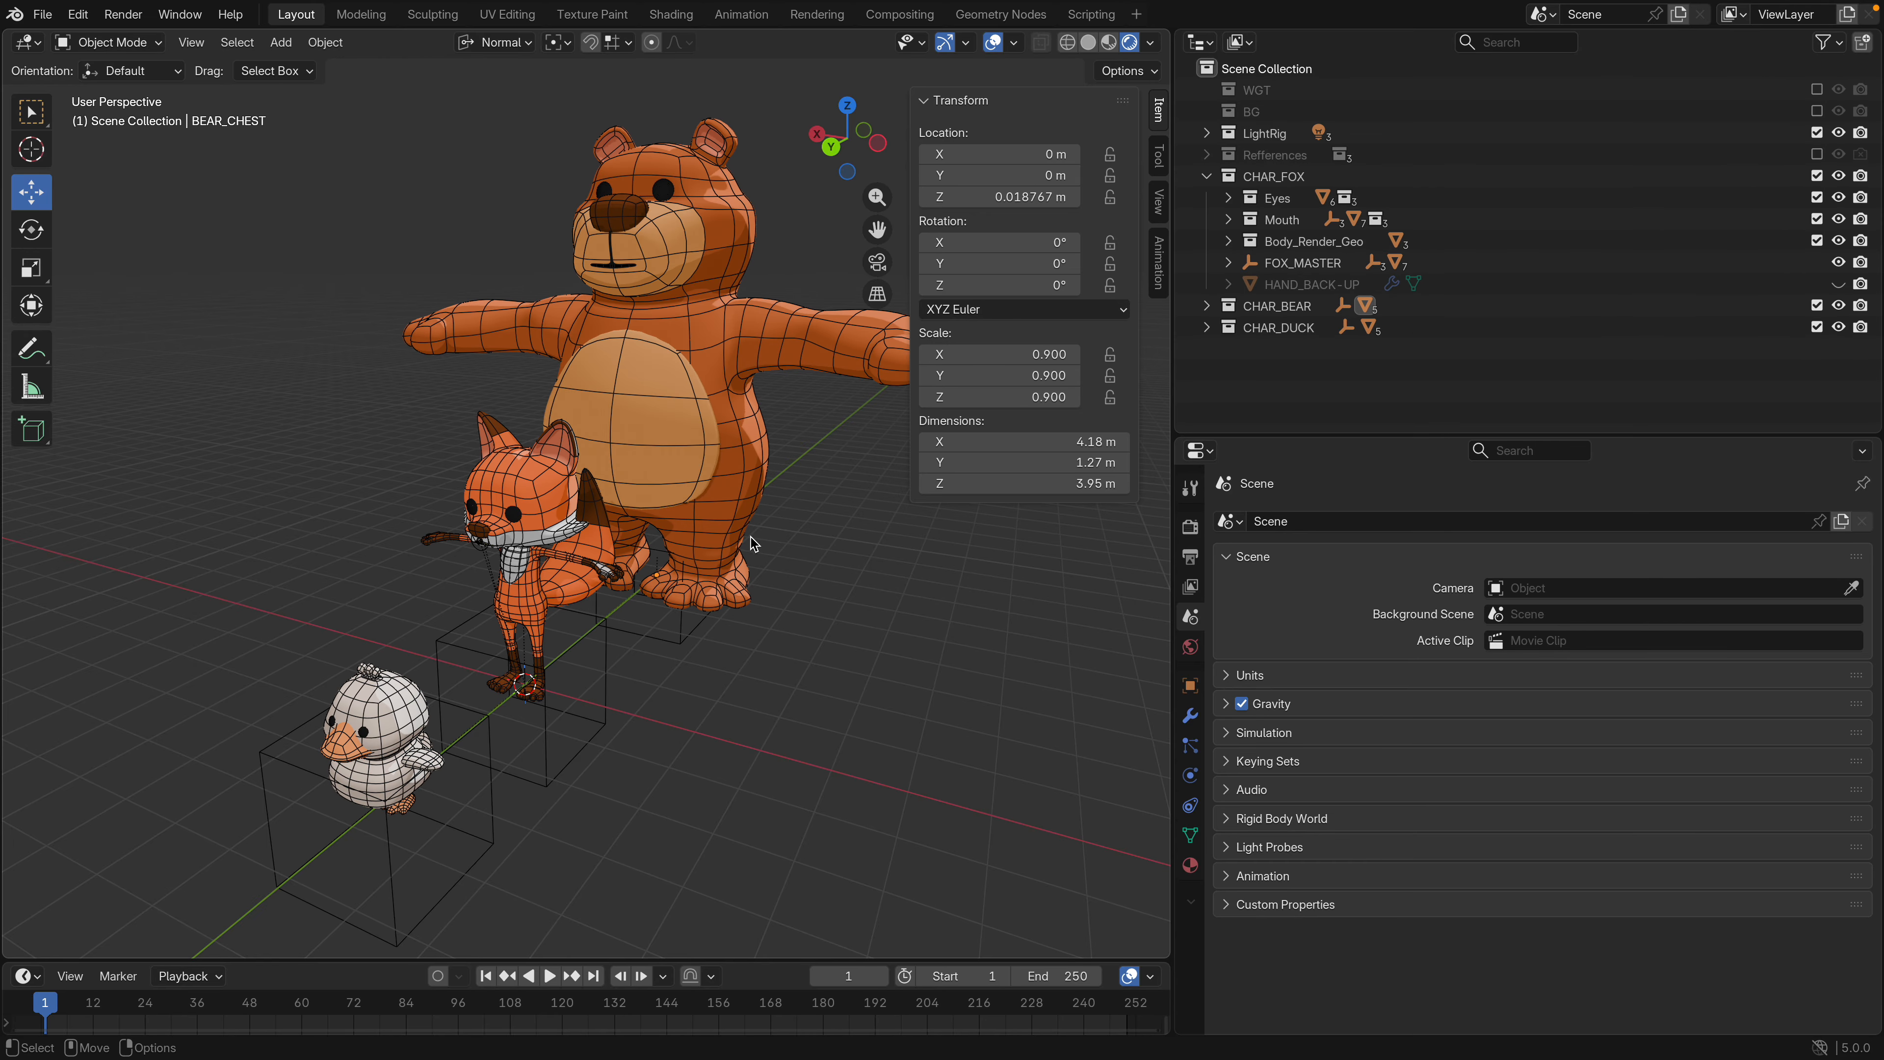
scroll(622, 528, "down", 2)
middle_click_drag(621, 528, 589, 568)
left_click(994, 41)
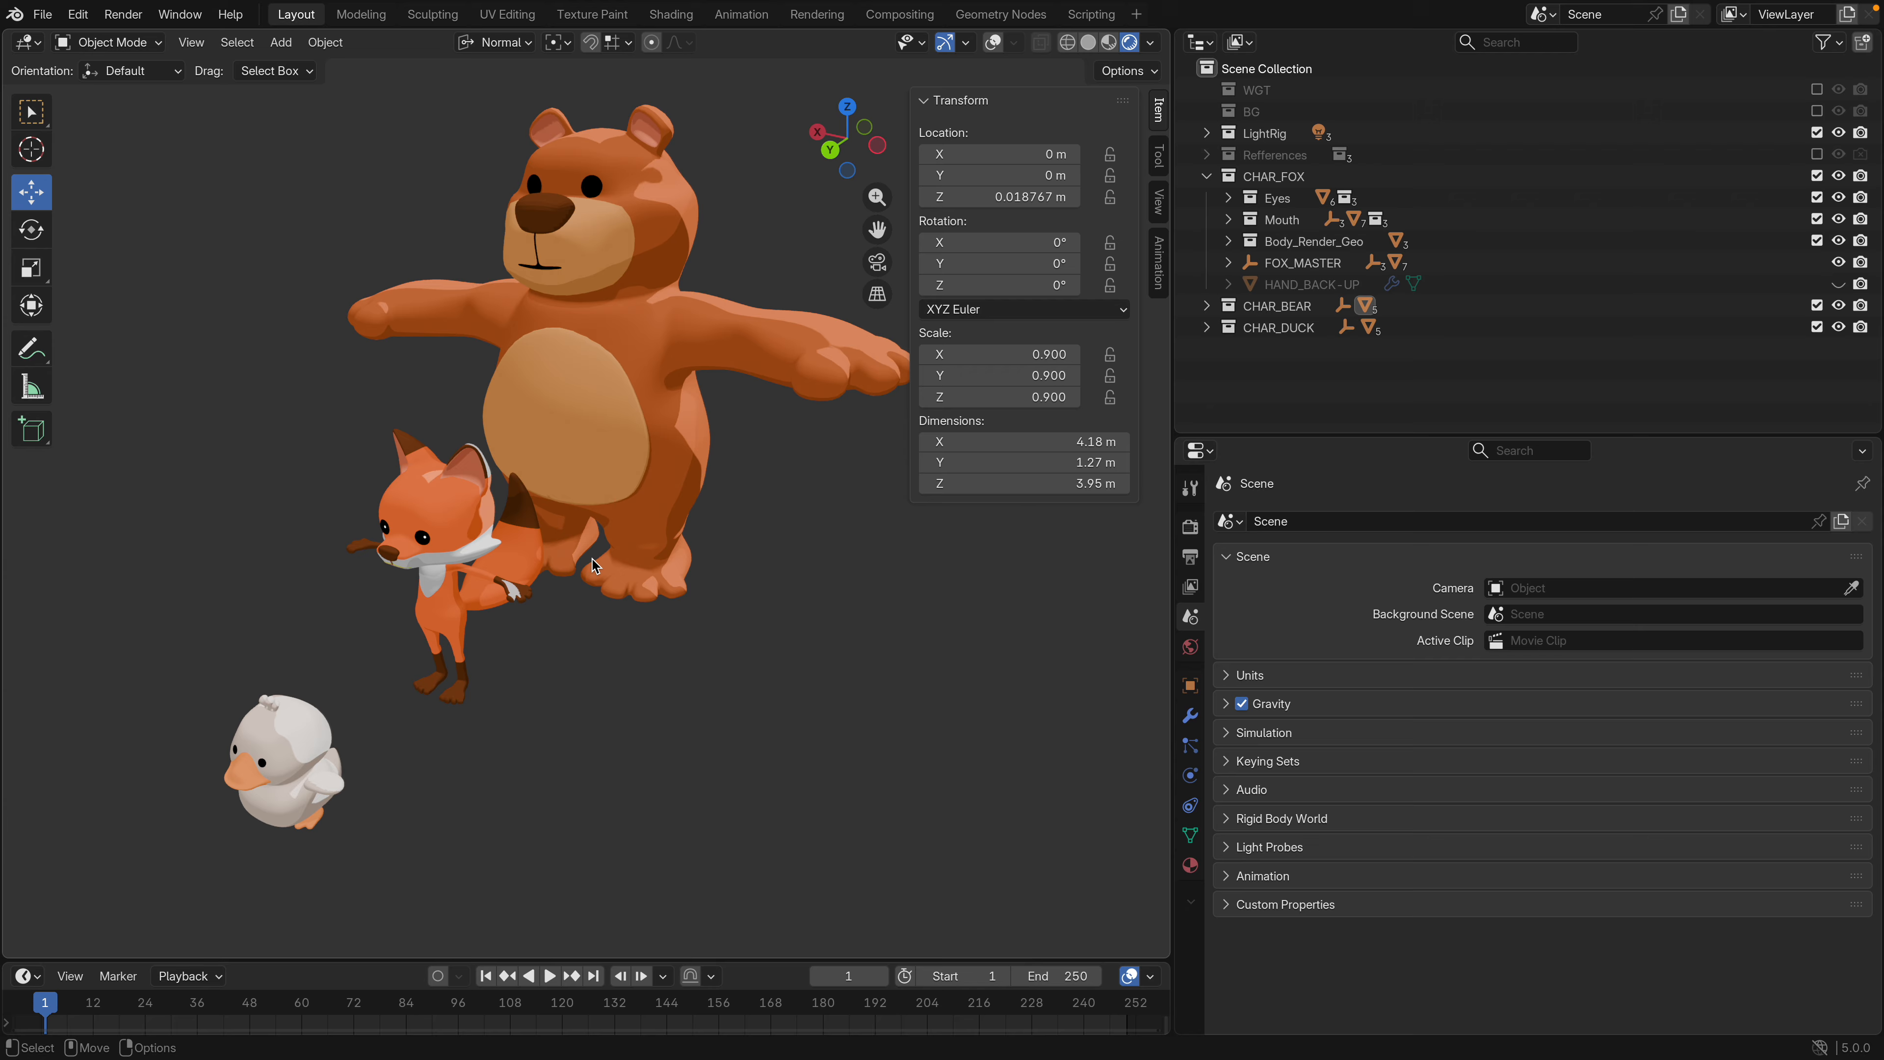
Apply Shade Smooth with Keep Sharp Edges to the bear's nose
left_click(540, 220)
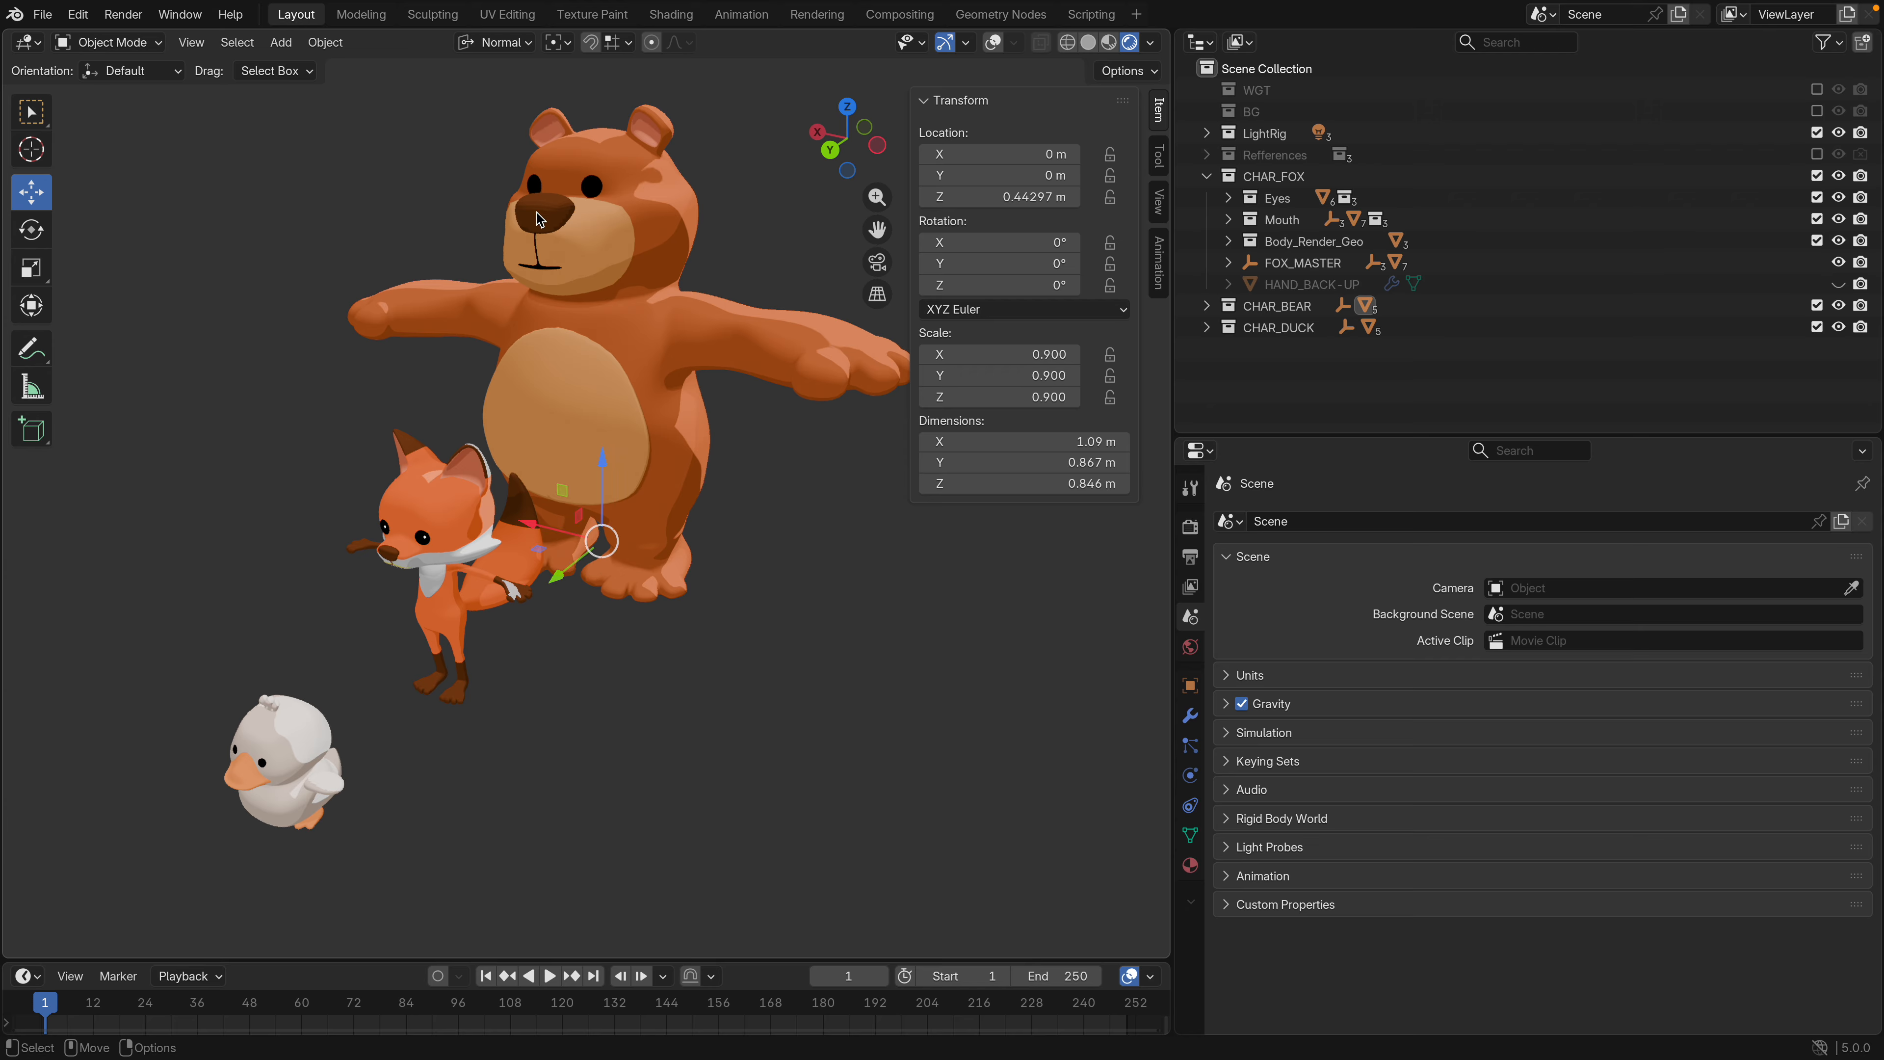
right_click(542, 220)
left_click(540, 208)
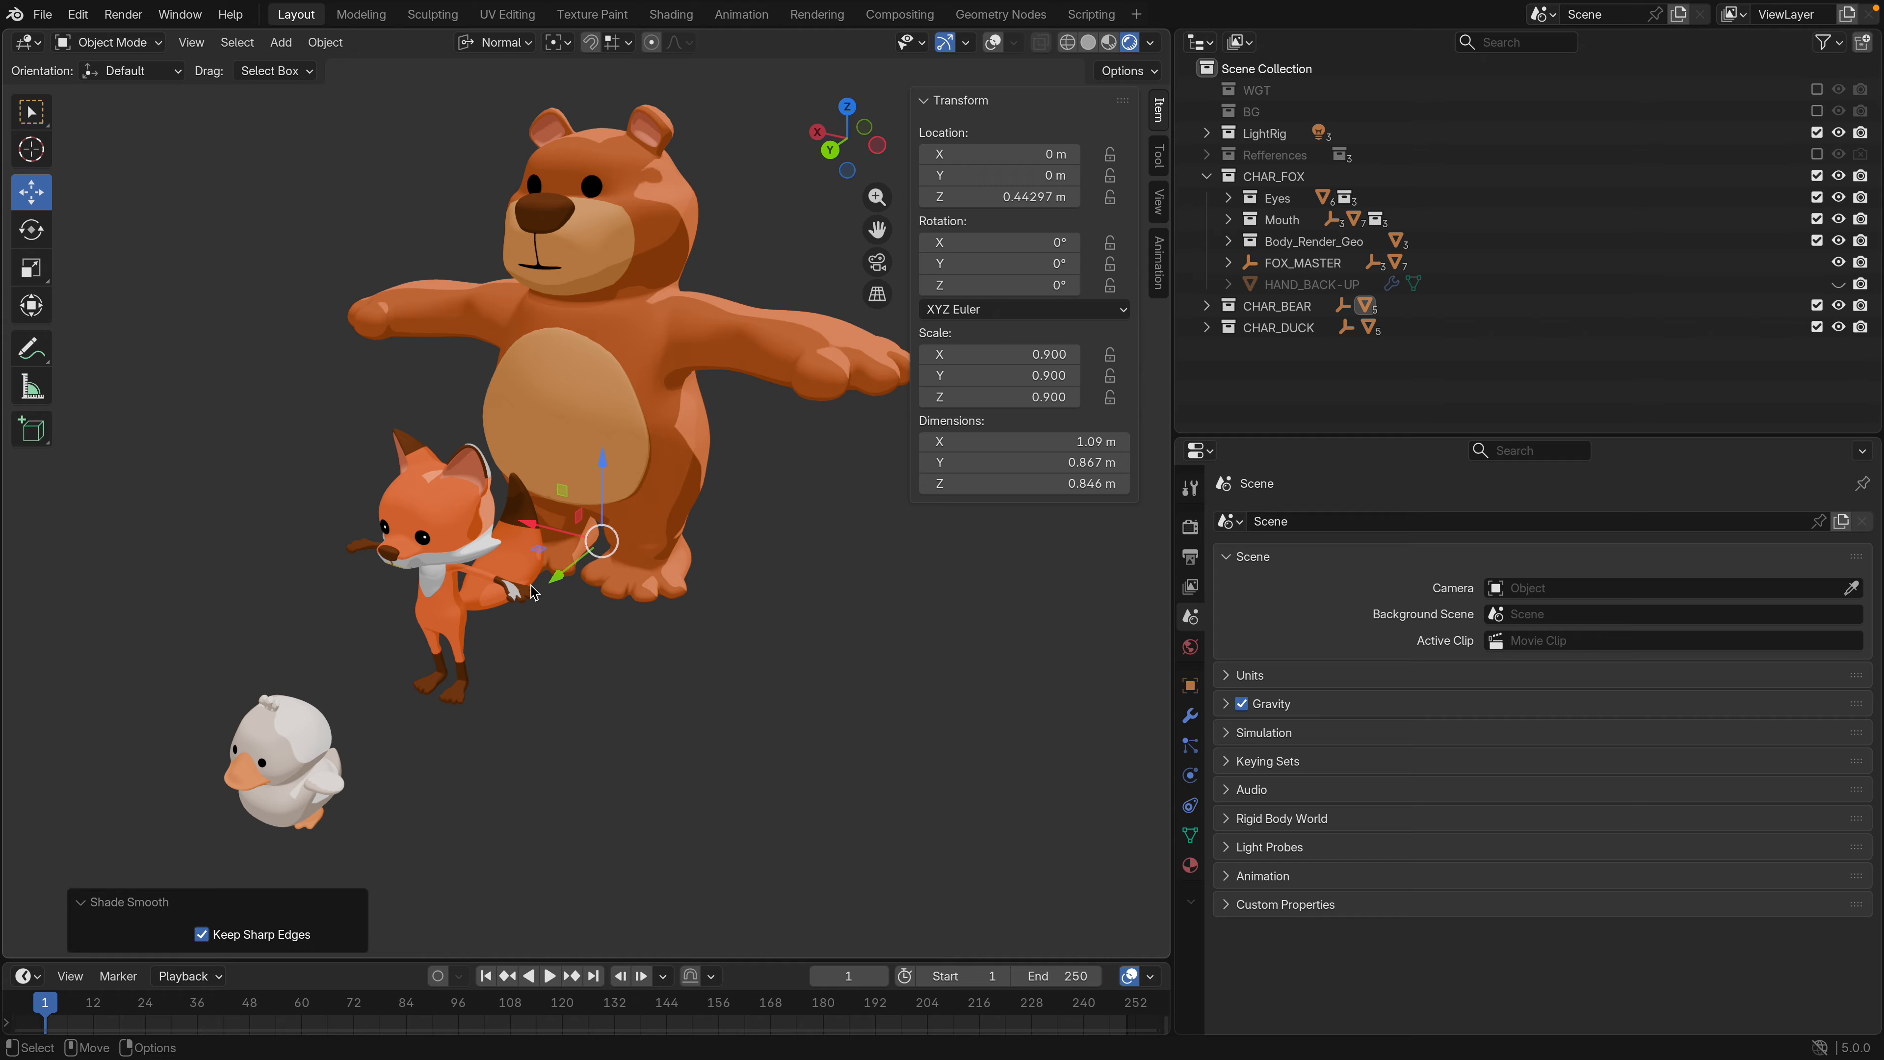
Compare the three characters in wireframe and rendered shading, and deselect the bear's nose
middle_click_drag(589, 605, 504, 585)
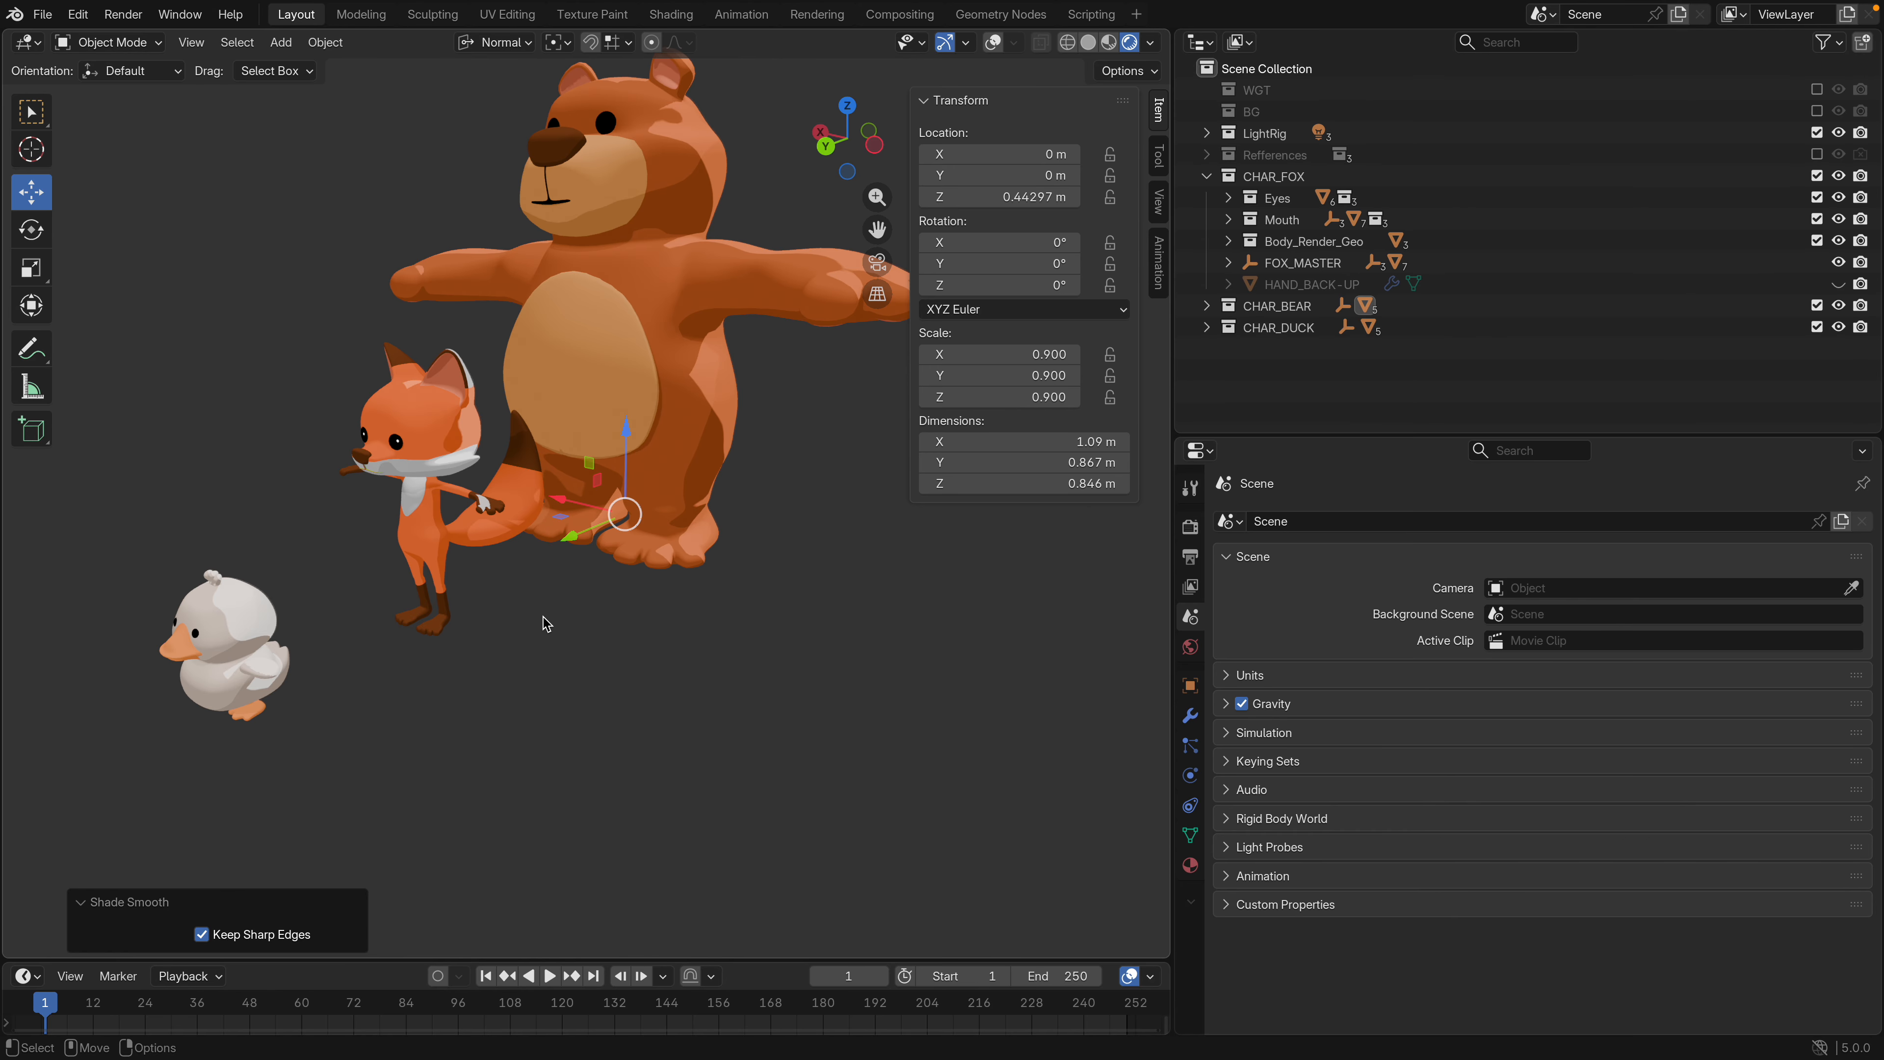
left_click(1069, 47)
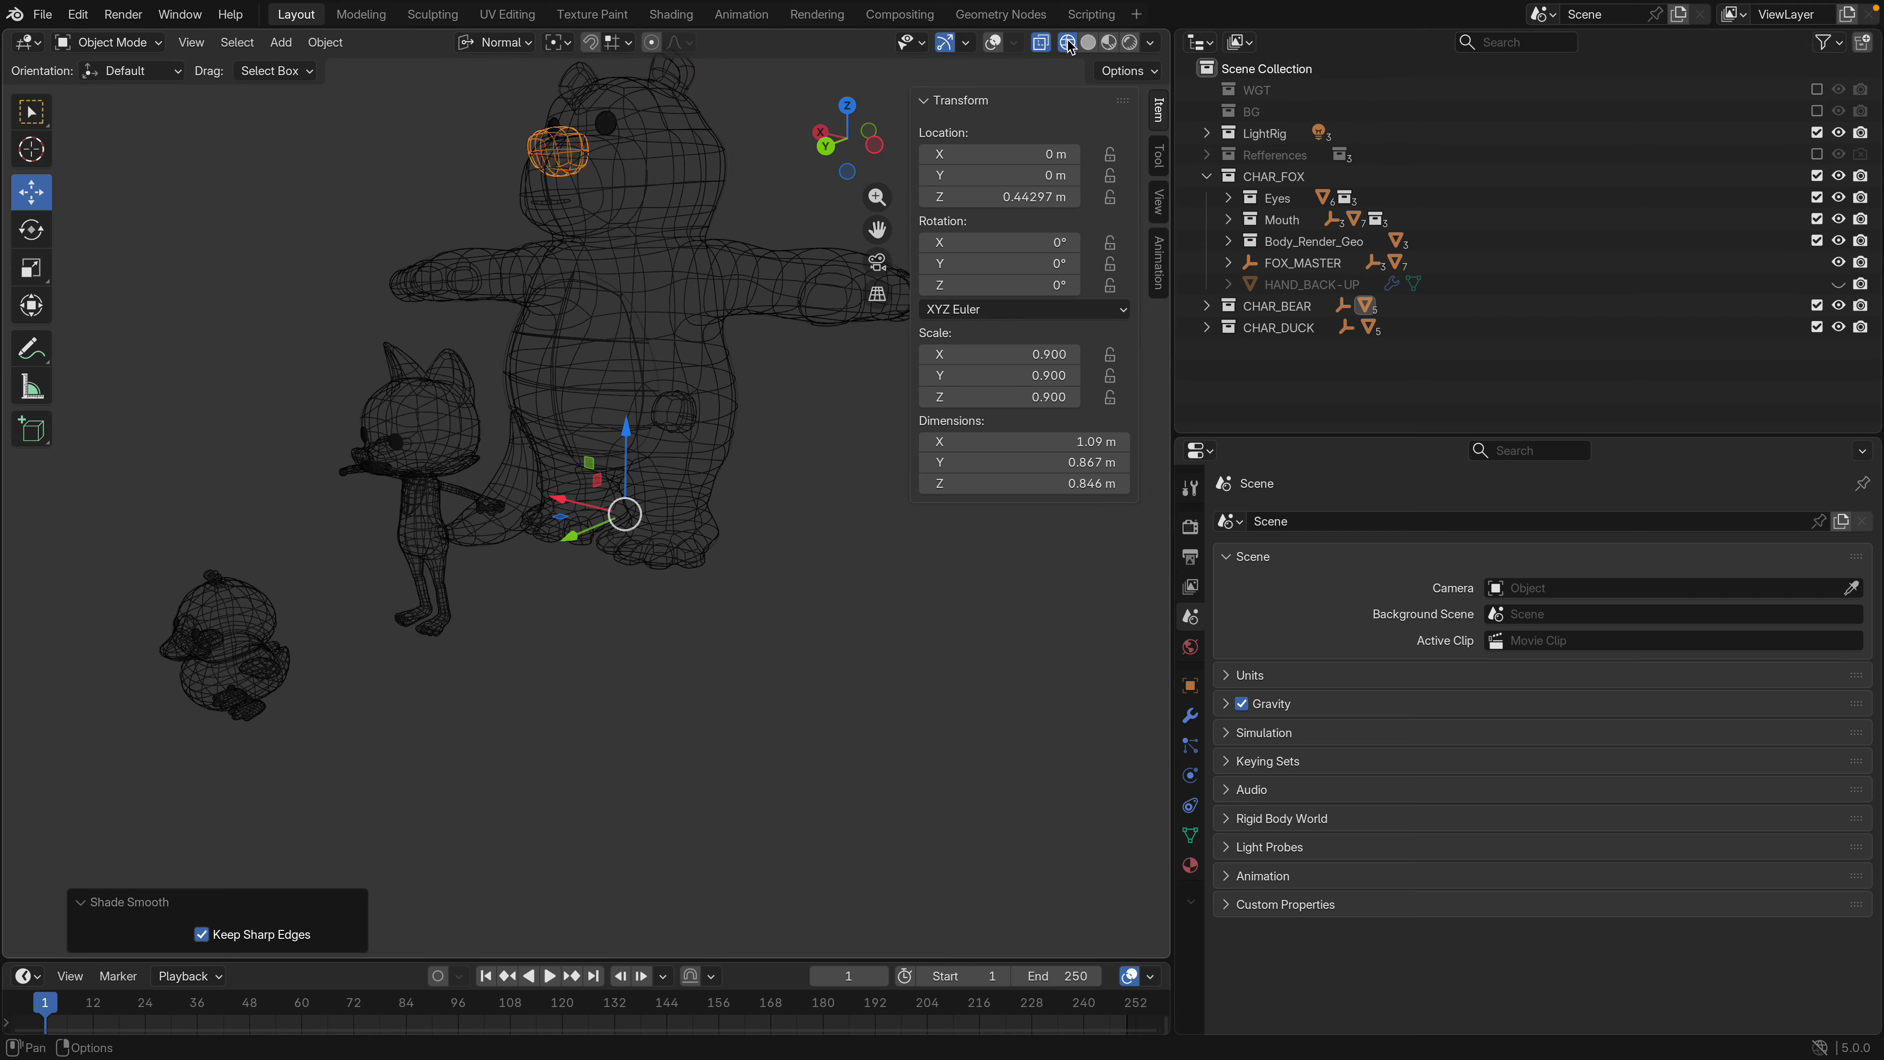
left_click(1129, 42)
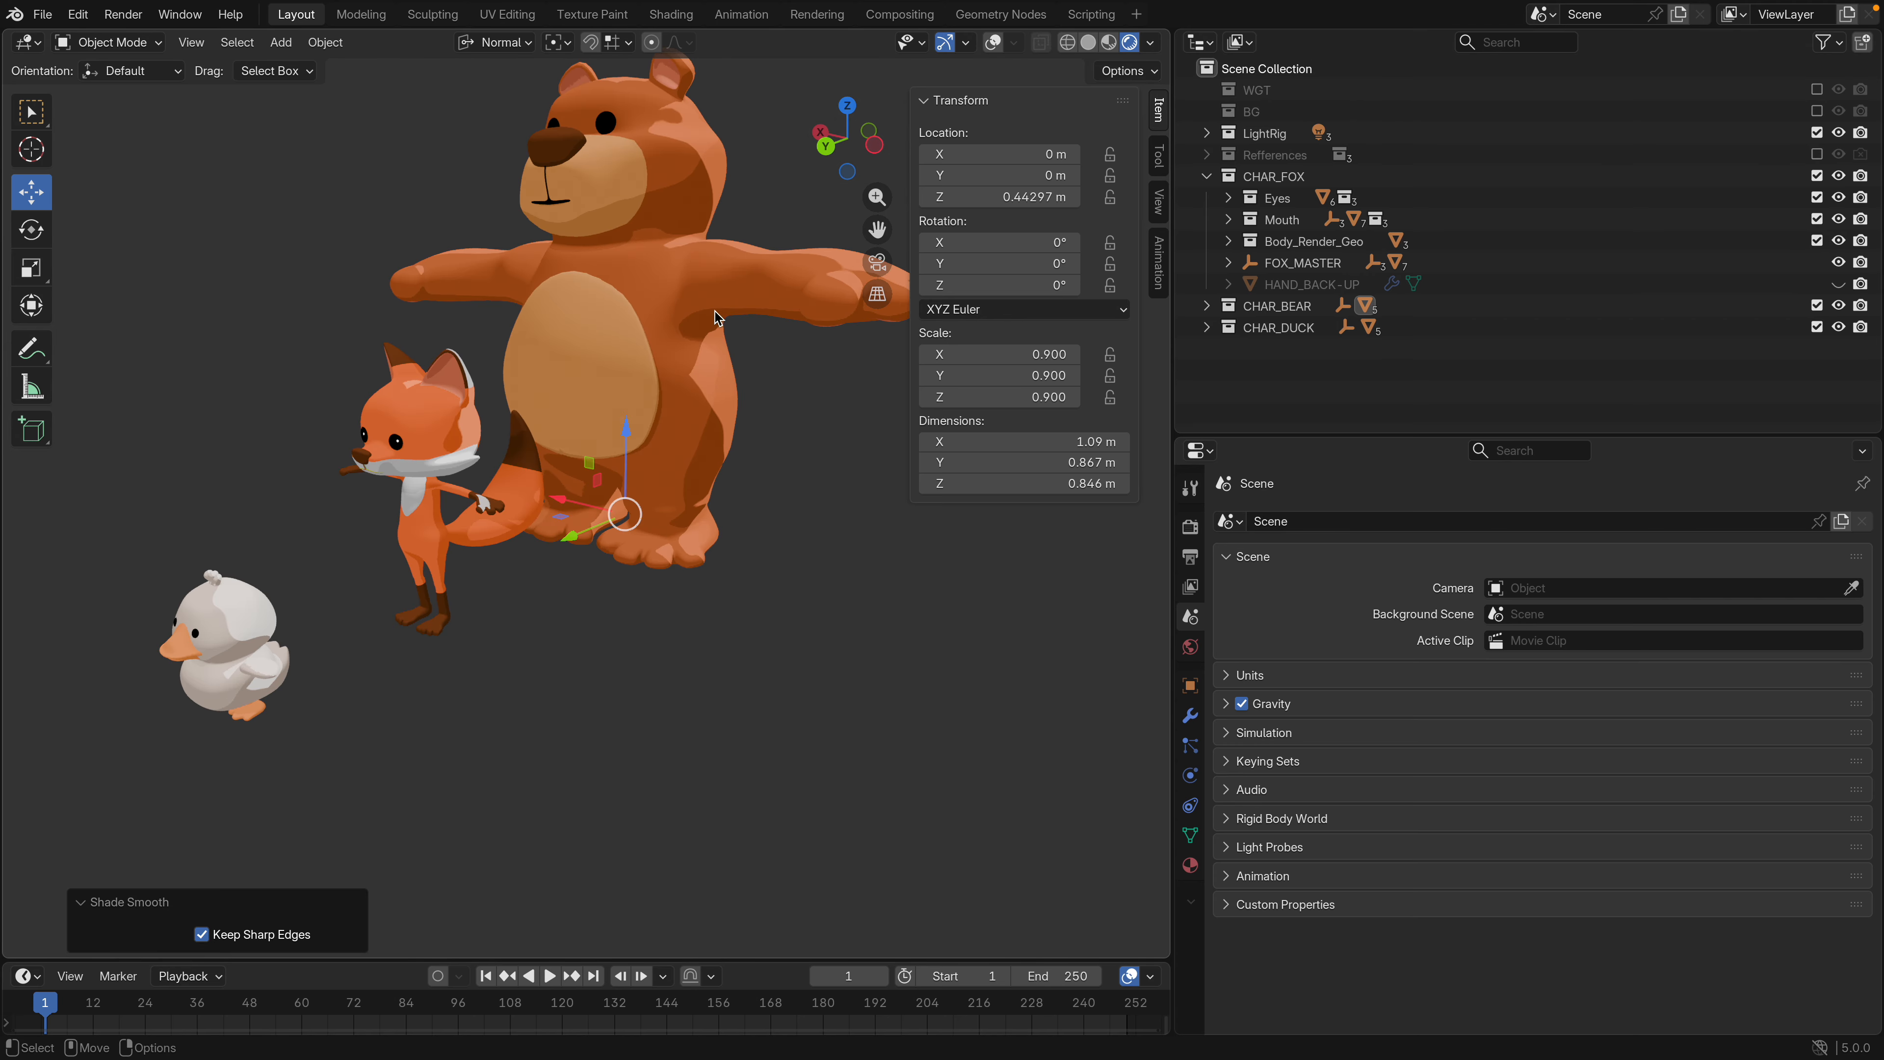
middle_click_drag(623, 415, 662, 442)
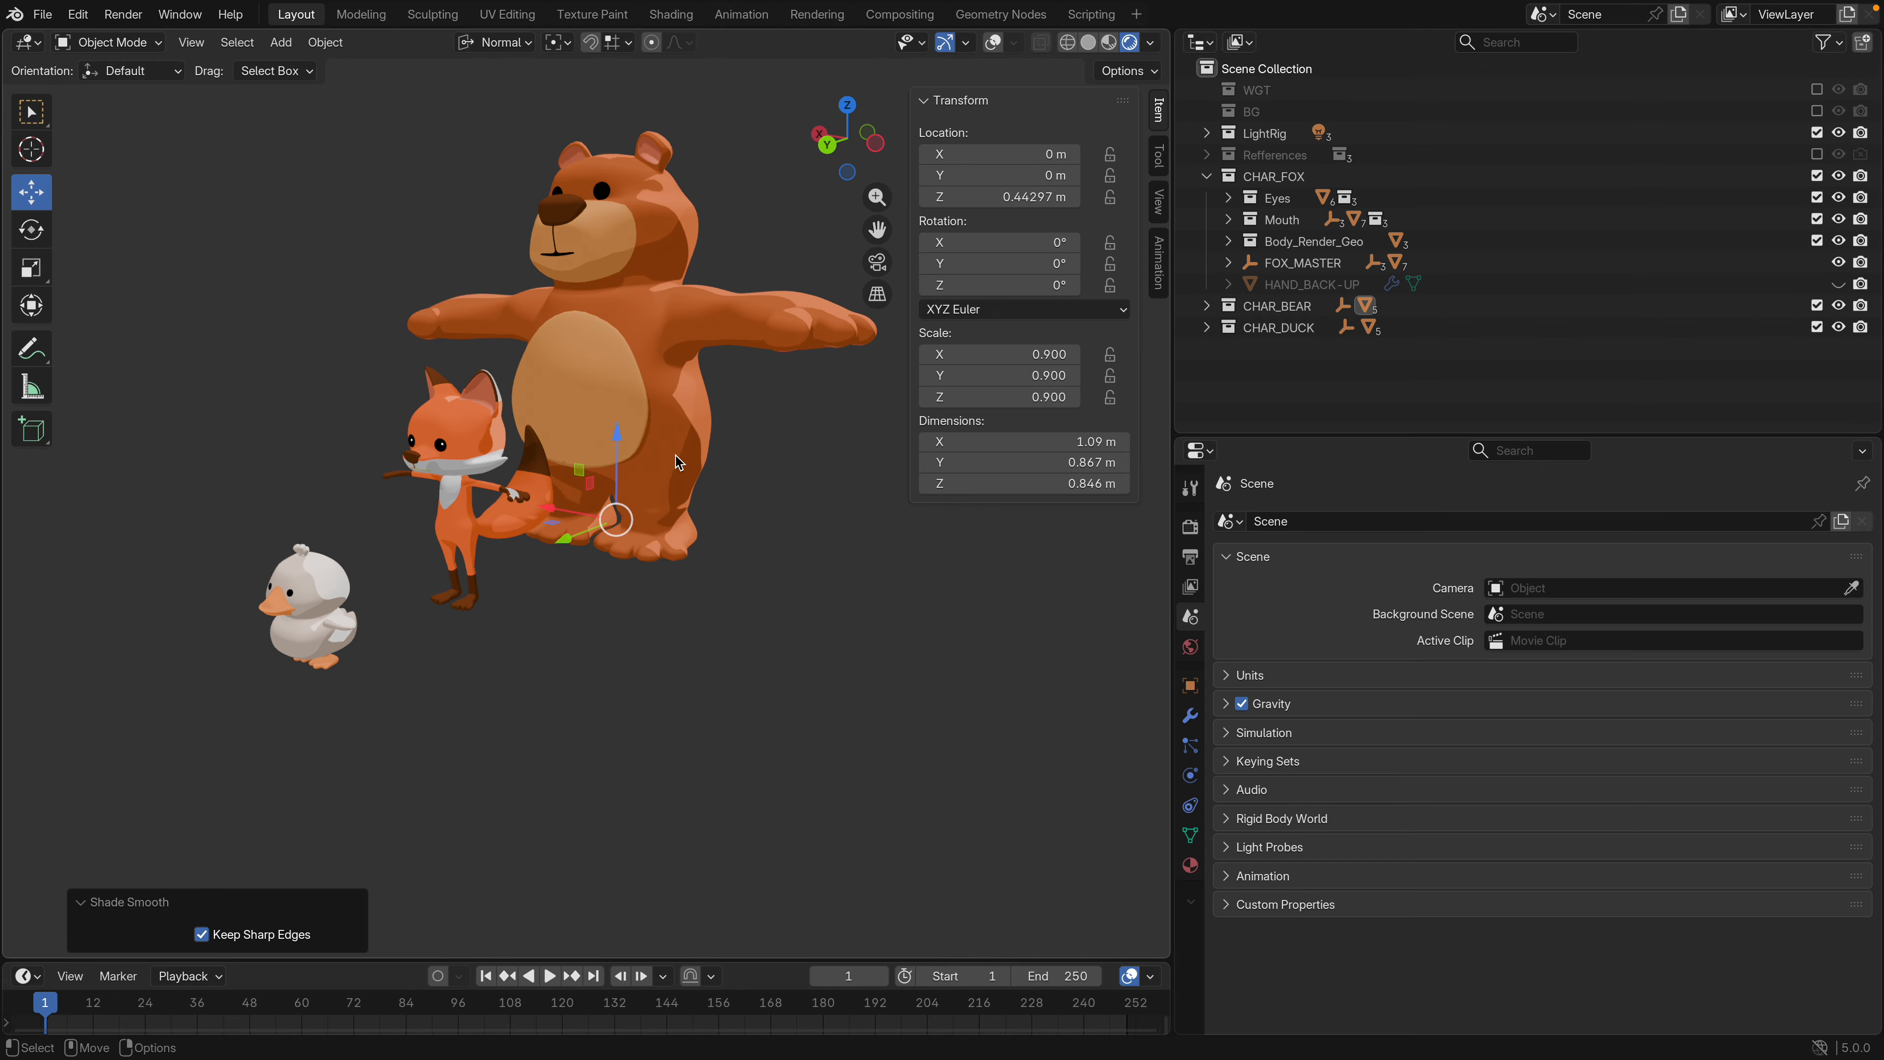
left_click(801, 508)
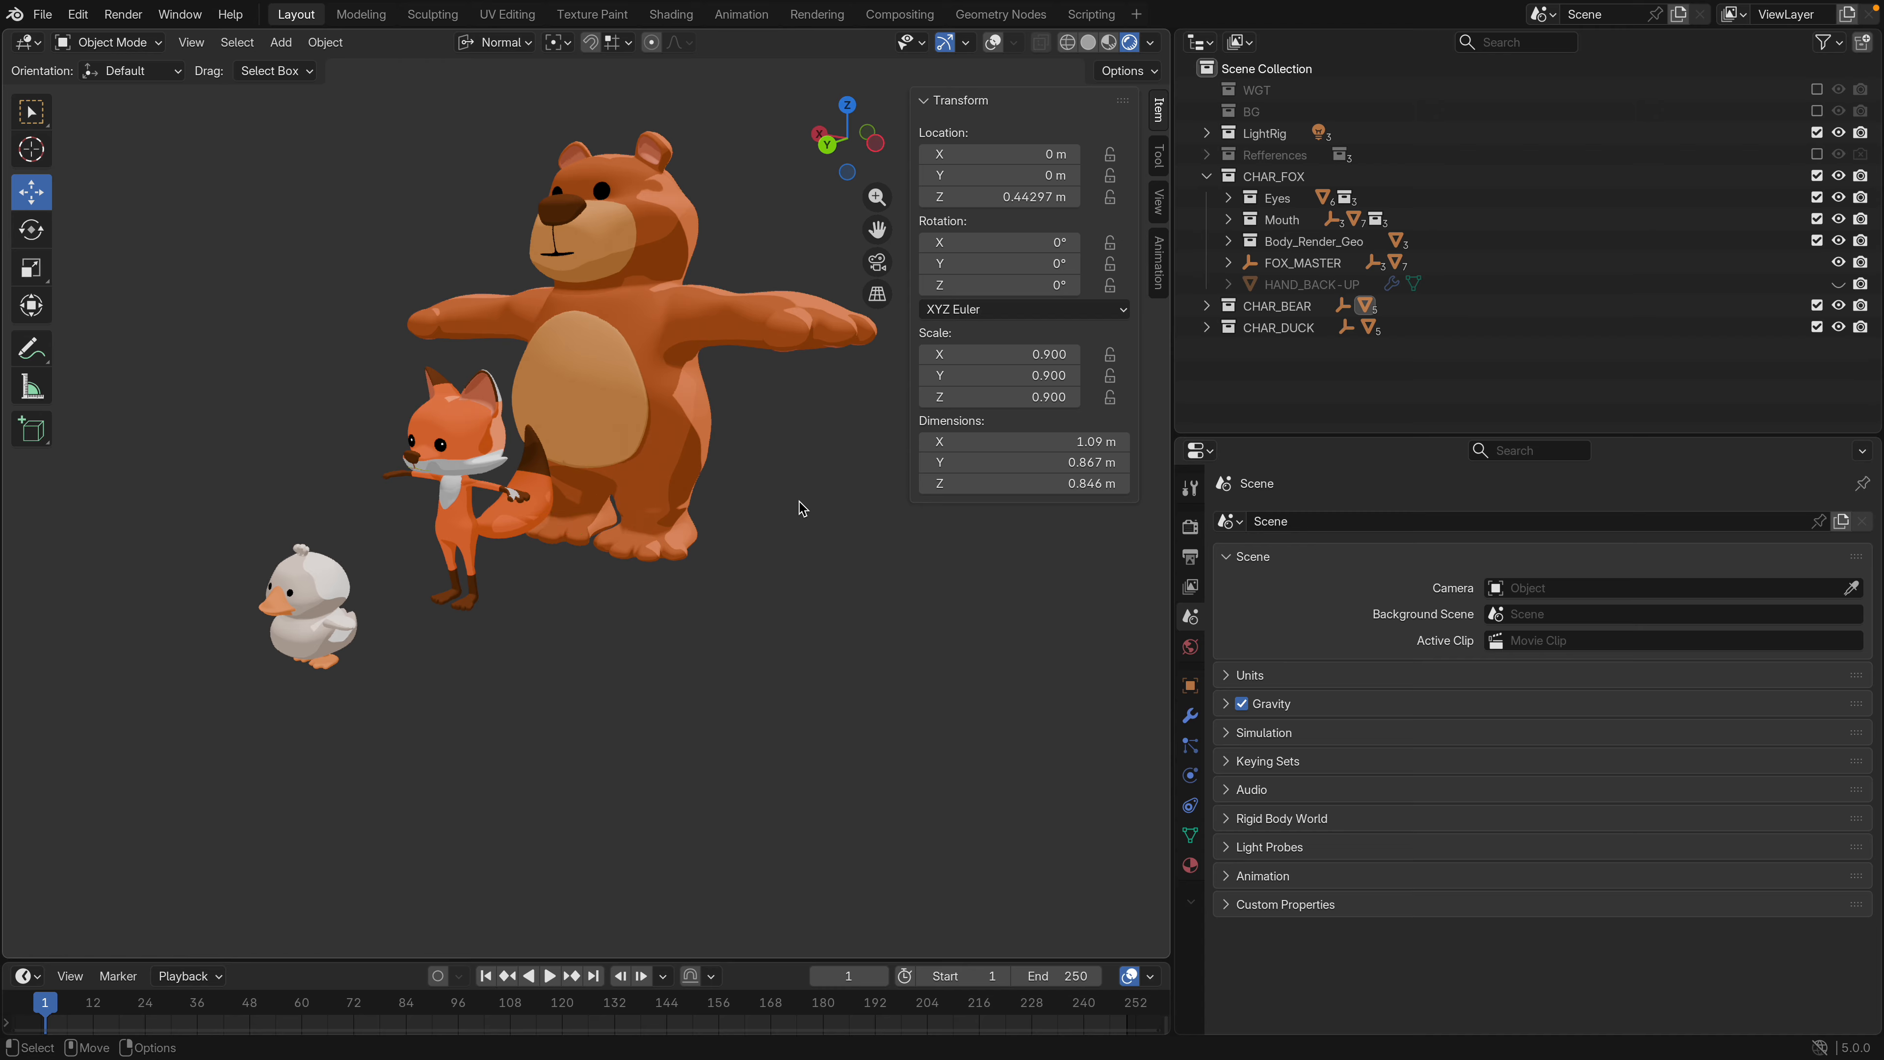